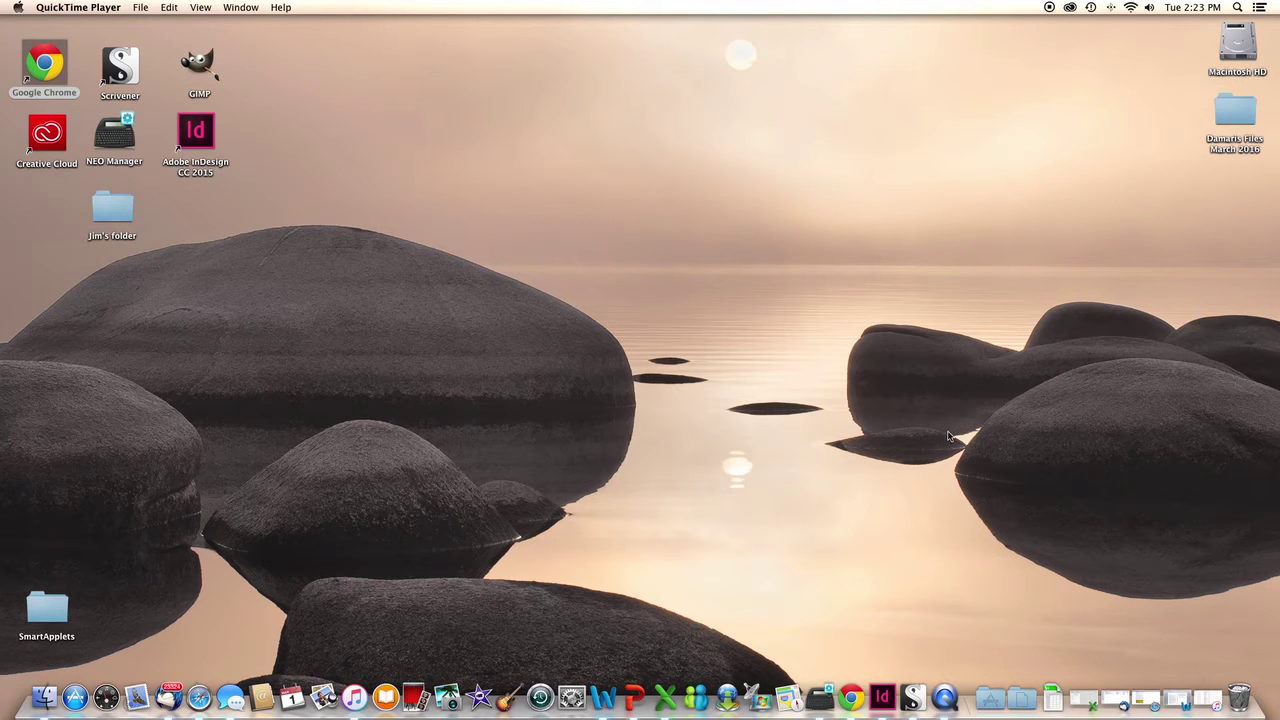
- Switch to the open Challenge project in Scrivener
right_click(915, 697)
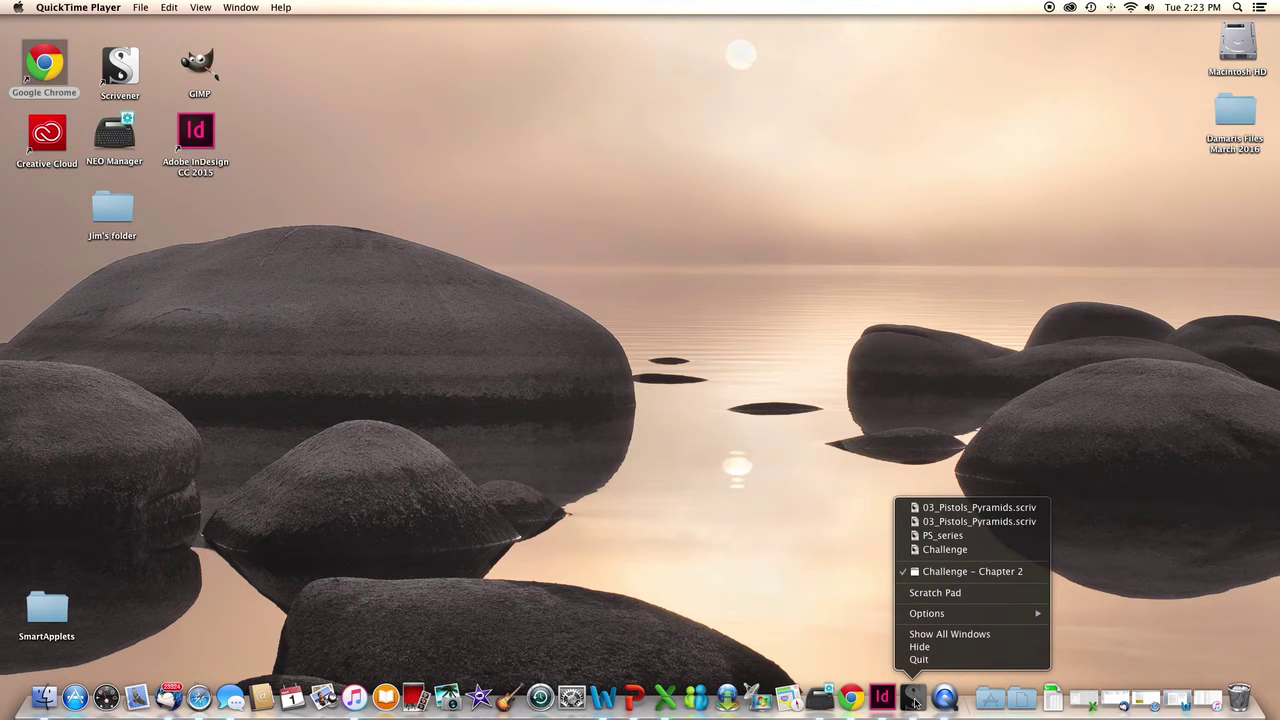
mouse_move(944, 620)
left_click(942, 562)
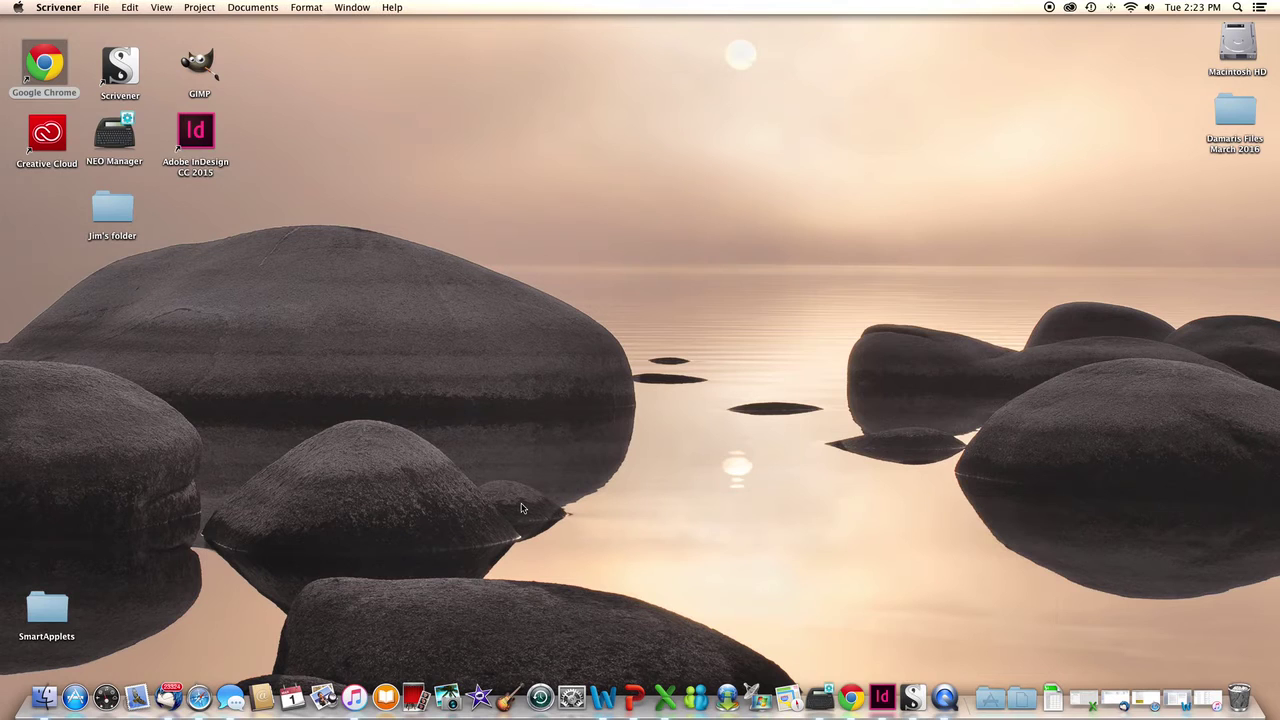
key("ctrl+Right")
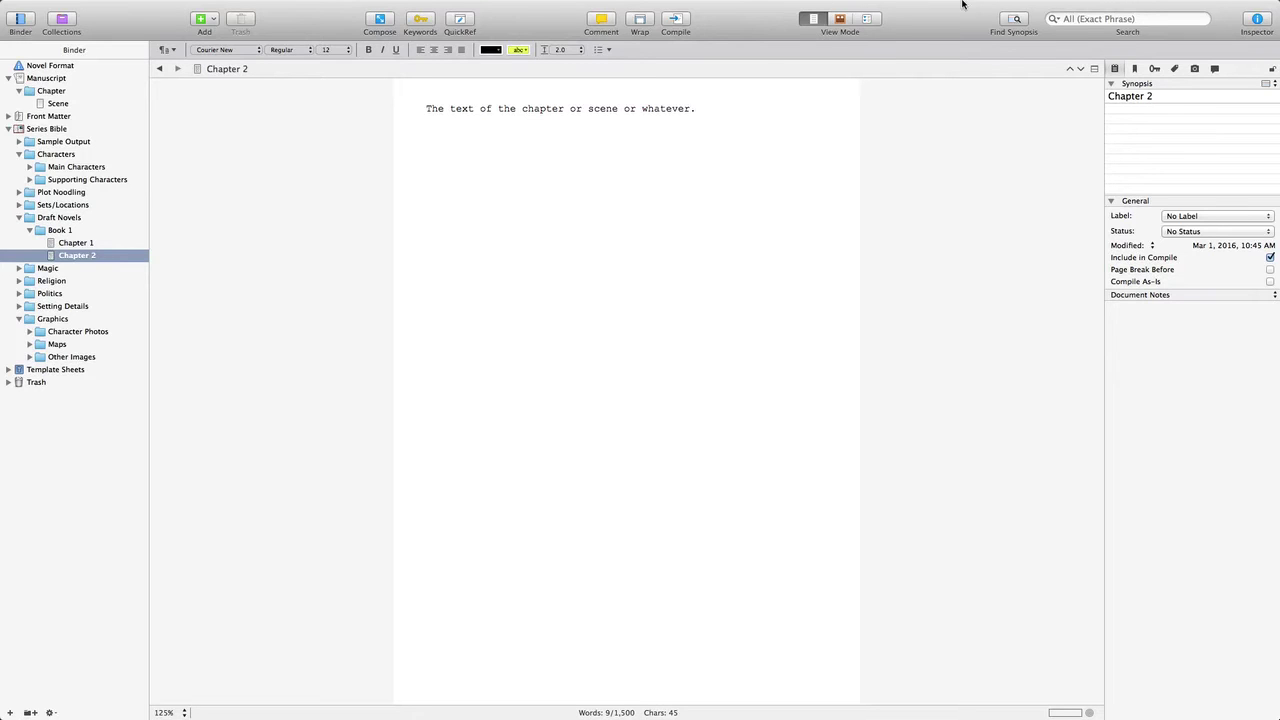
- Take the Challenge project window out of full screen and move it aside so the desktop folders are accessible
mouse_move(1123, 6)
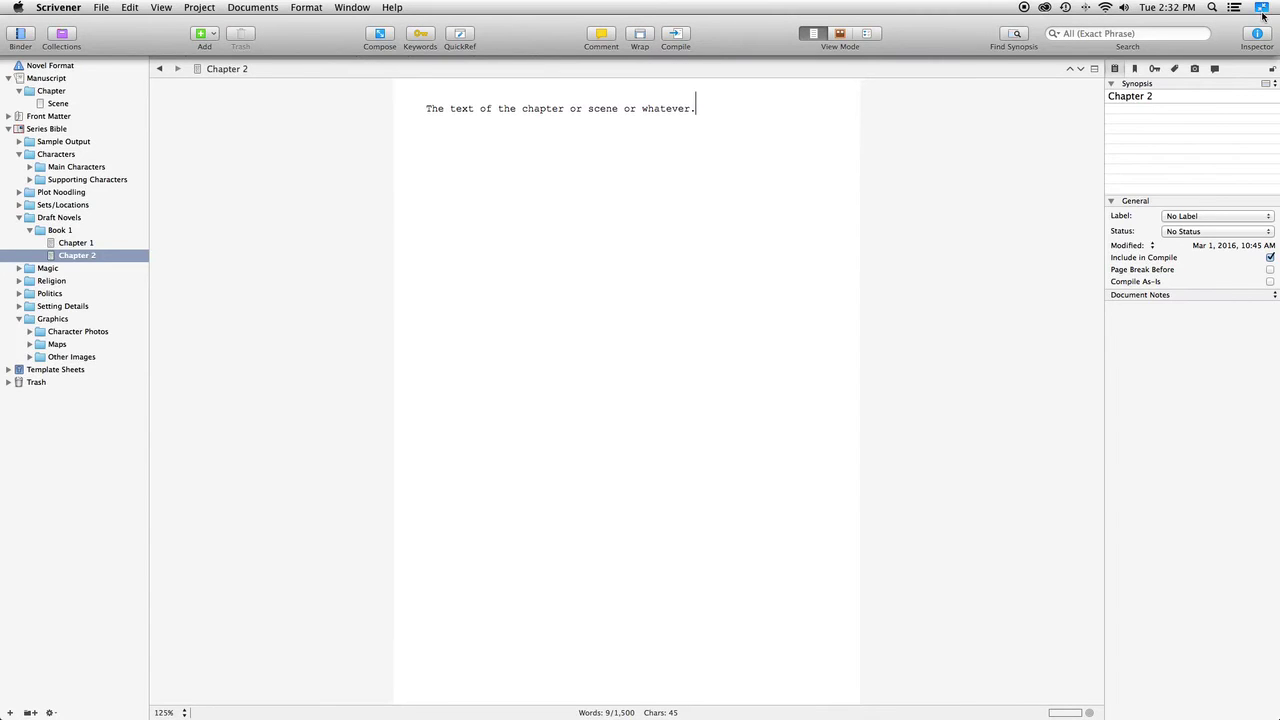
left_click(1262, 10)
left_click_drag(630, 28, 991, 117)
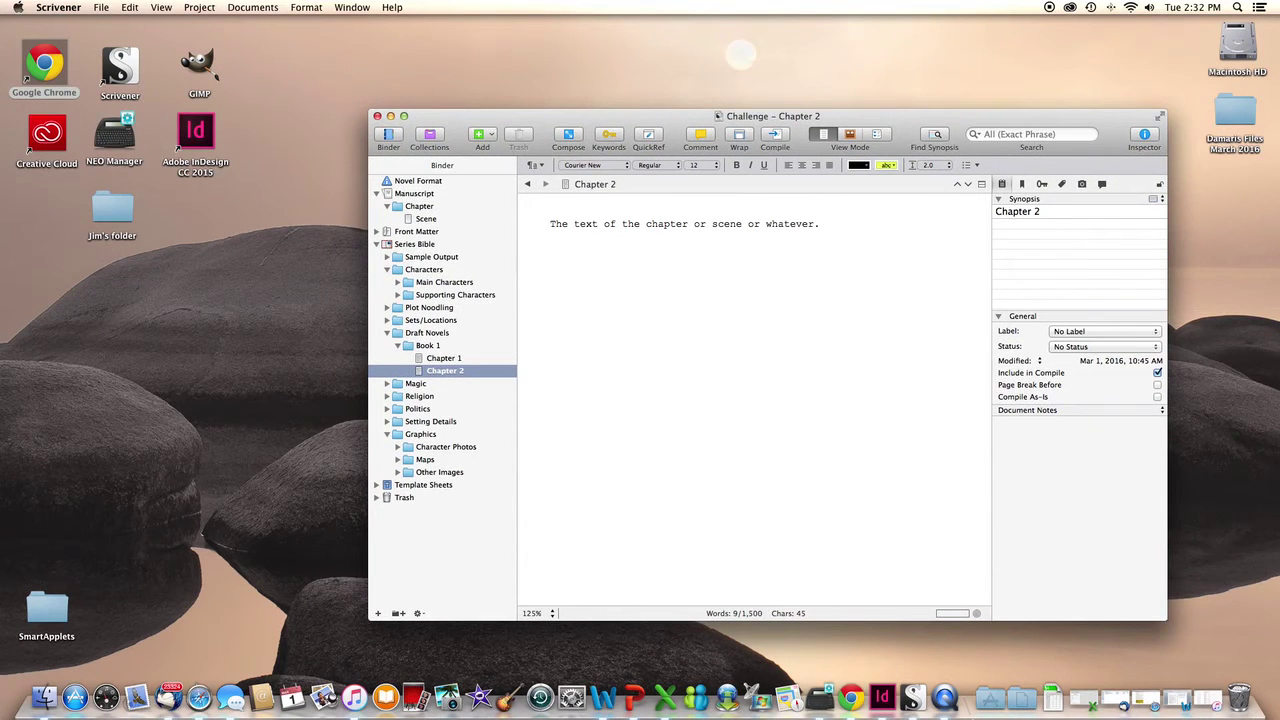
- Open the personal folder on the desktop and move its window so the file list is easy to view
left_click(130, 212)
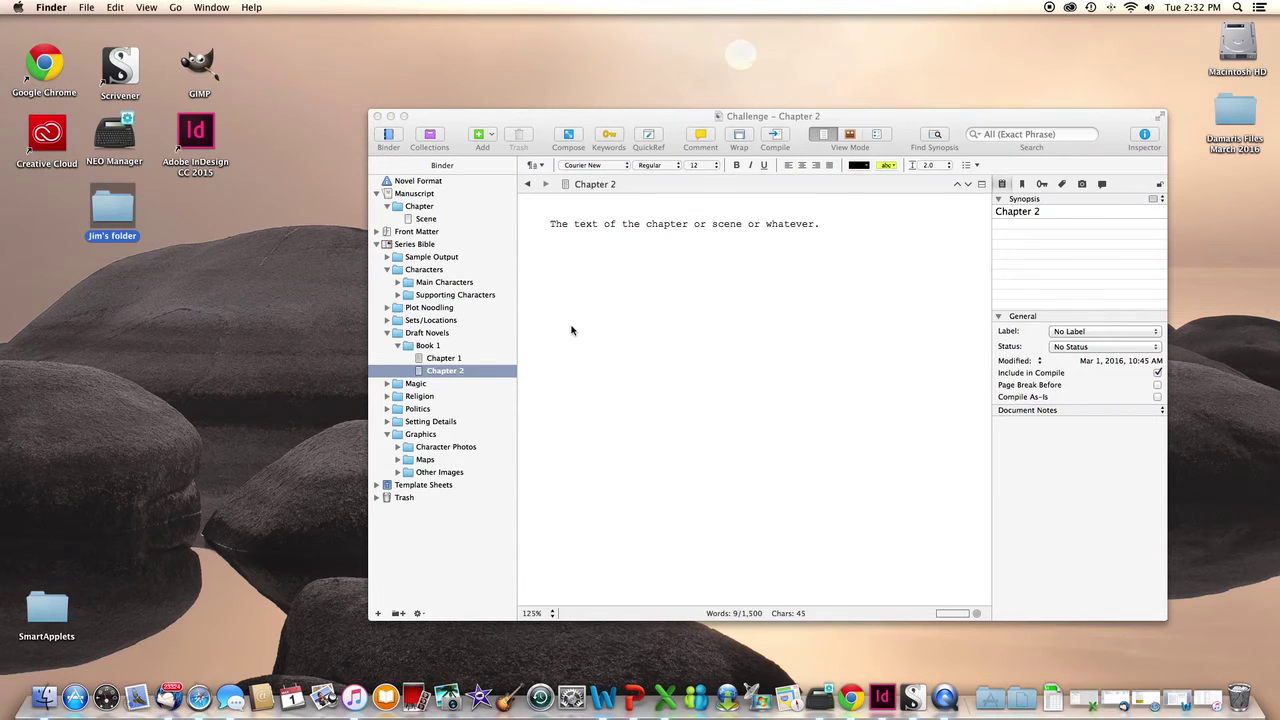
key("super+o")
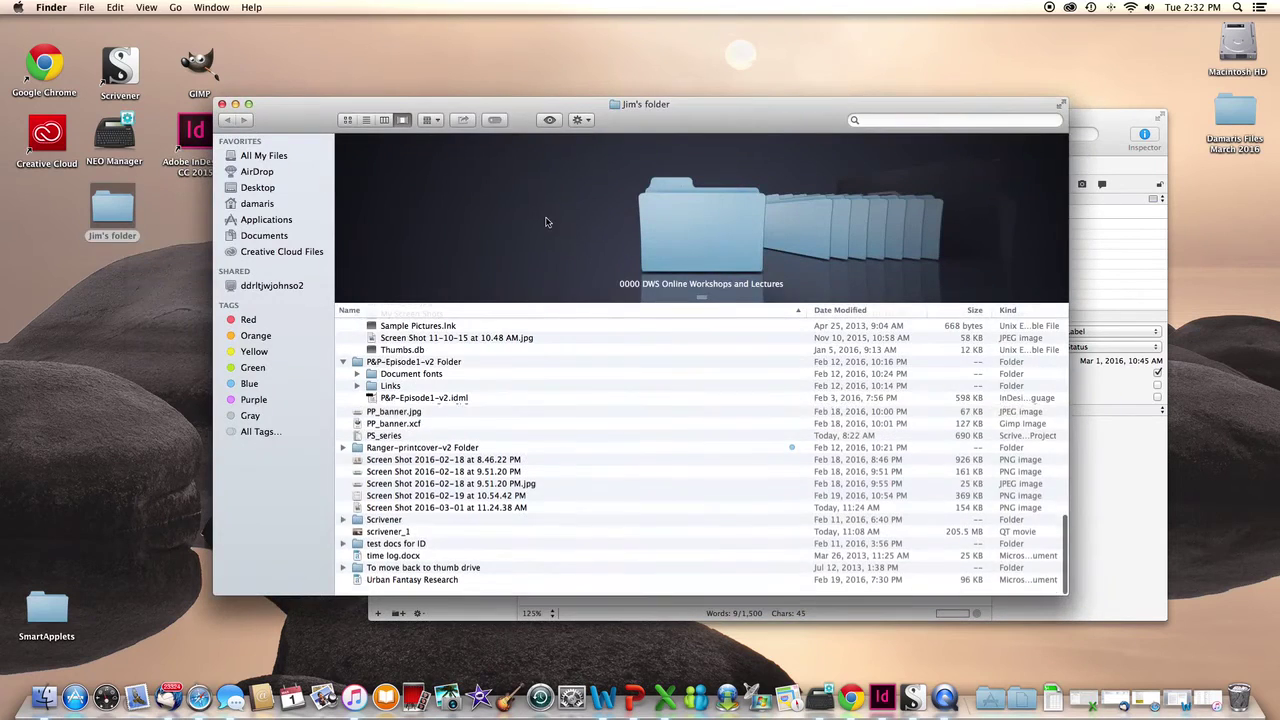
left_click_drag(695, 104, 515, 50)
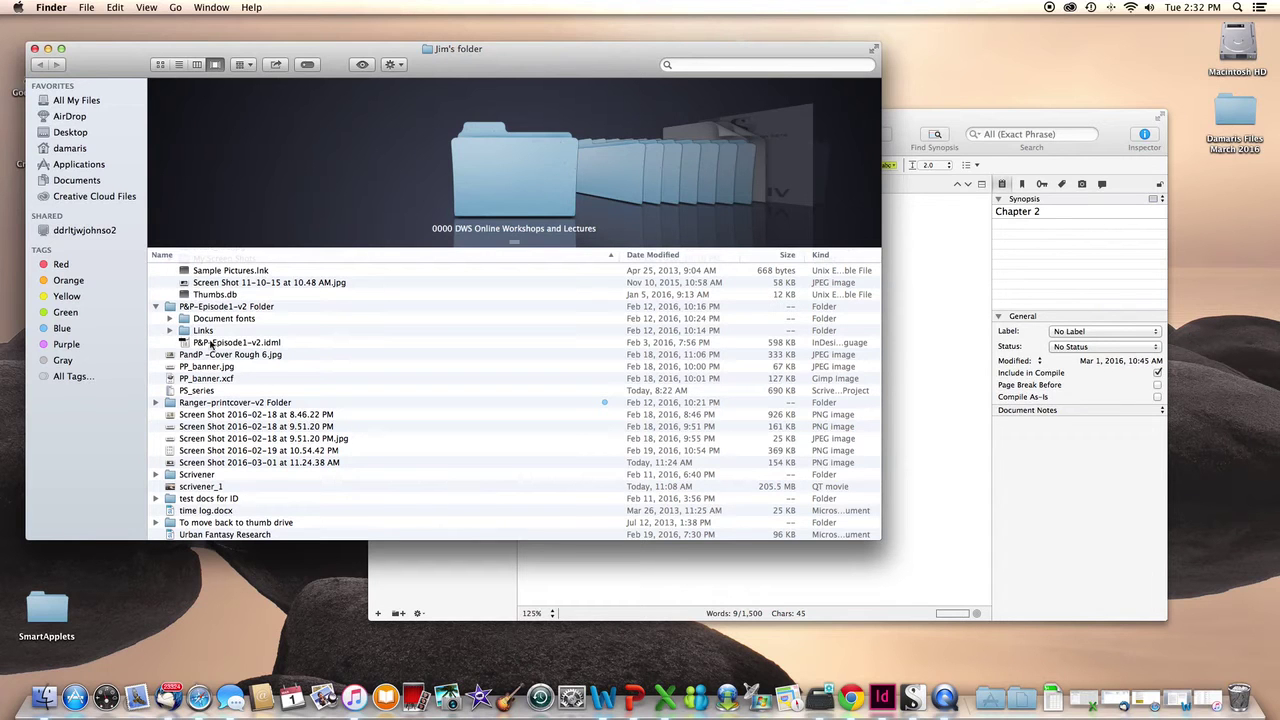
- Look through the folder's file list for the Scrivener project files, including Challenge, PS_series and those in 03 PISTOLS AND PYRAMIDS
scroll(280, 345, "up", 15)
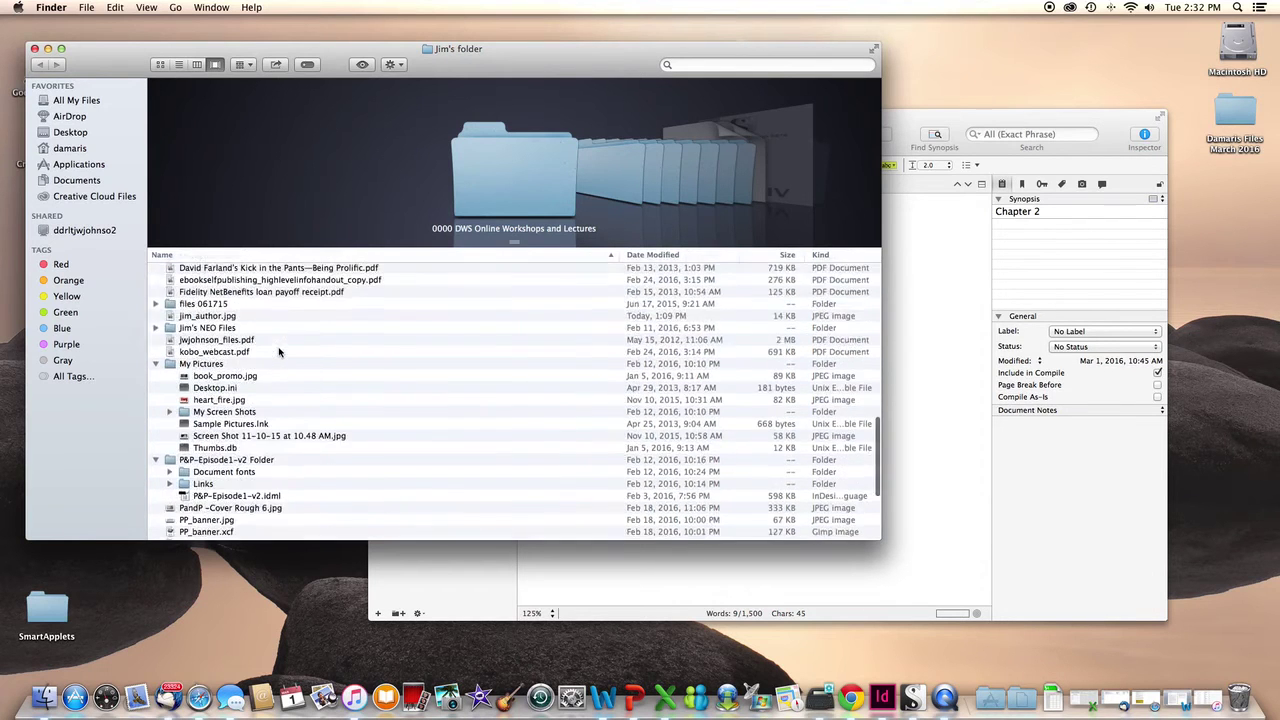
scroll(281, 352, "up", 3)
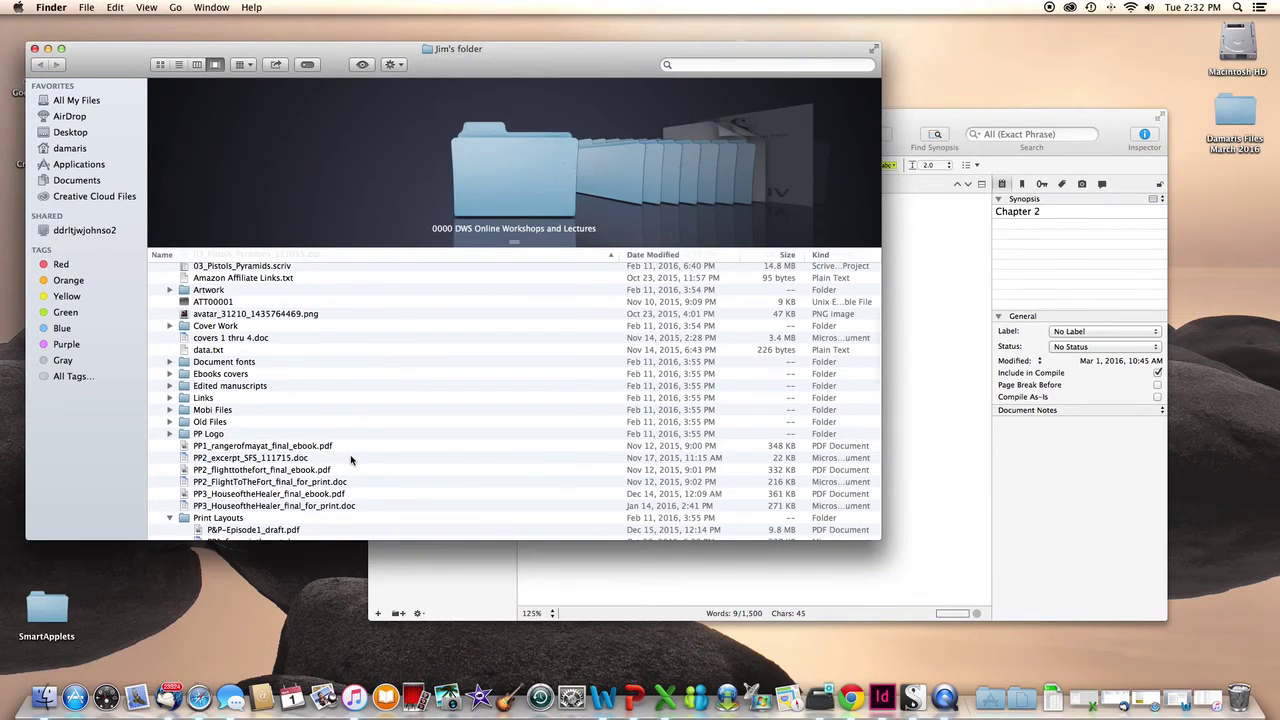
scroll(350, 459, "down", 6)
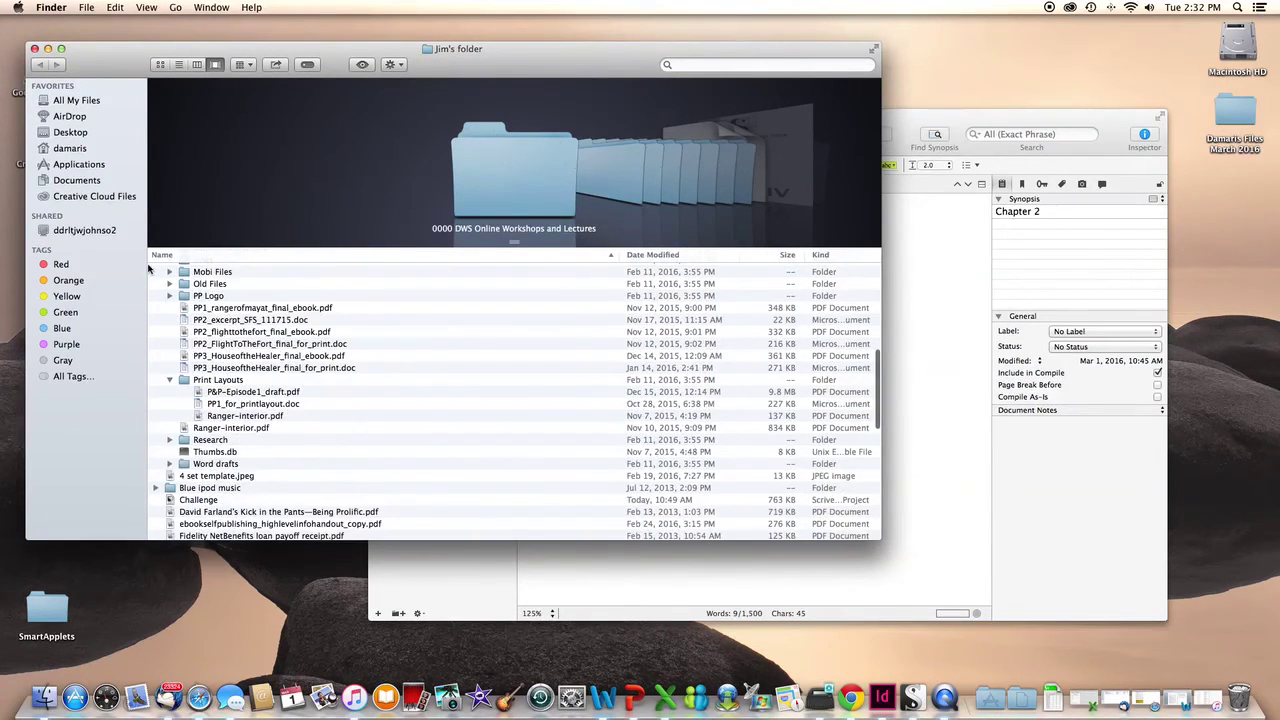
scroll(306, 410, "down", 5)
scroll(306, 410, "down", 10)
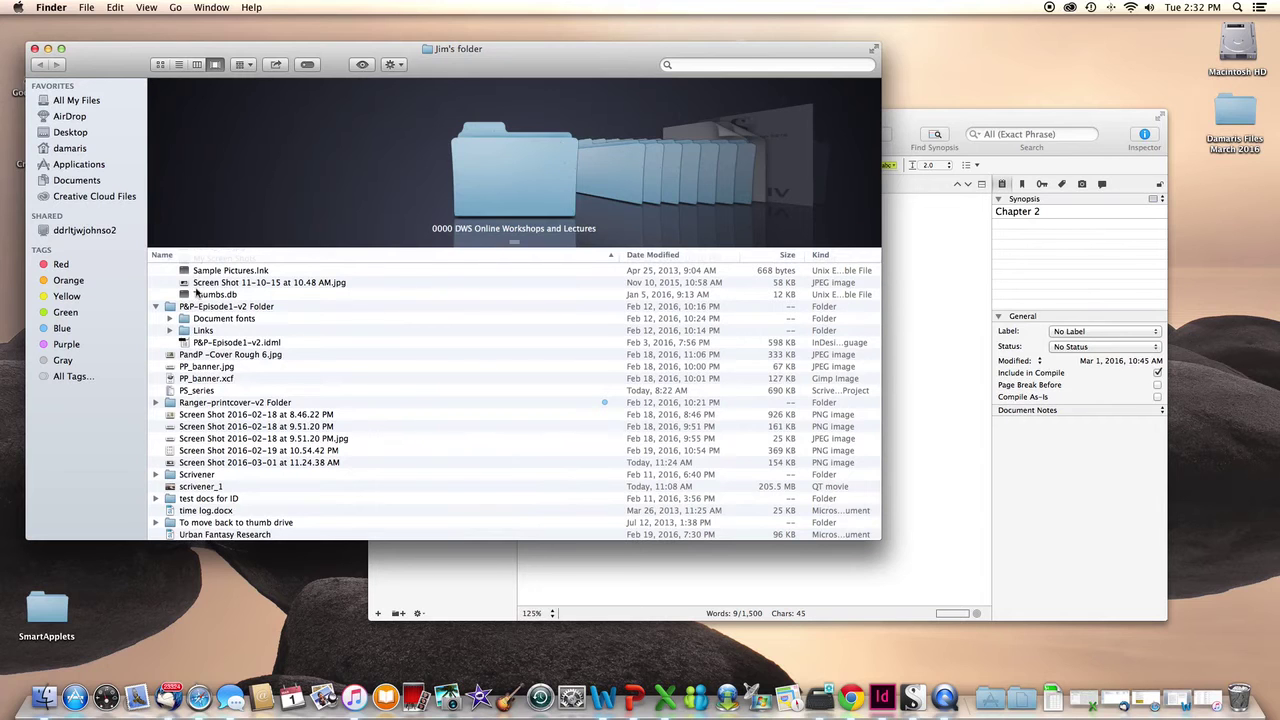
scroll(275, 362, "up", 1)
scroll(275, 362, "up", 8)
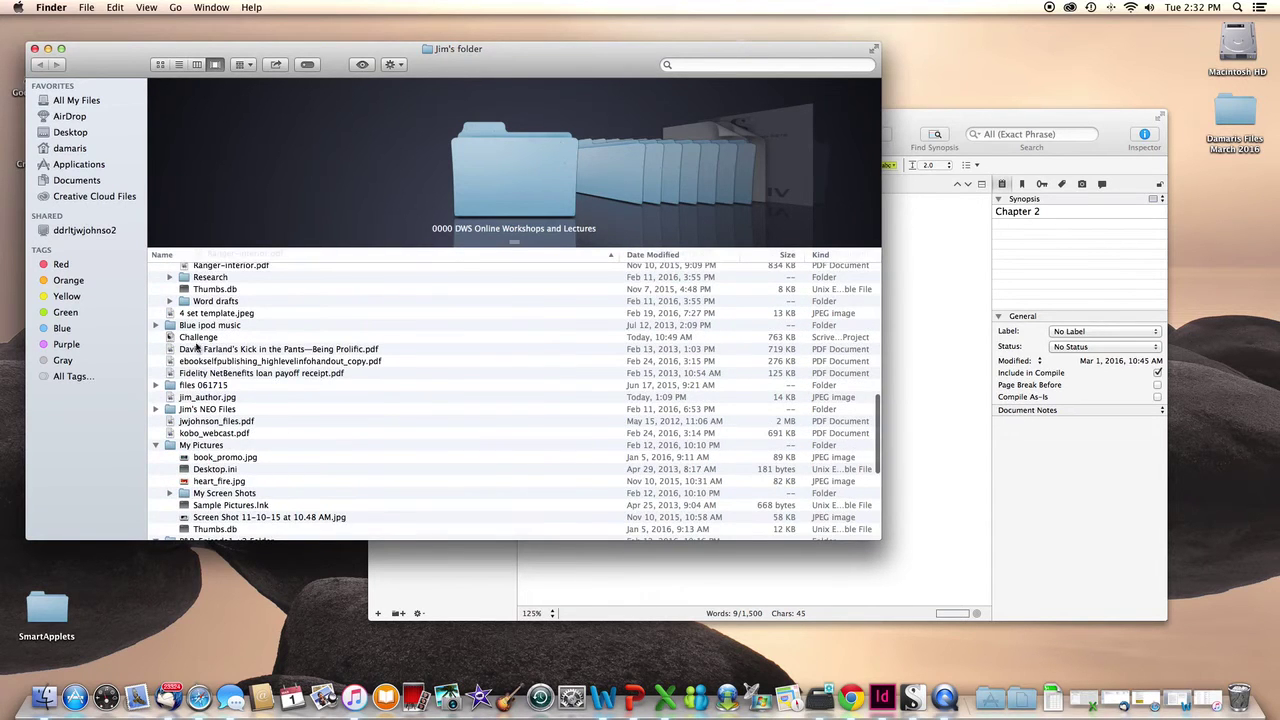
scroll(319, 438, "down", 3)
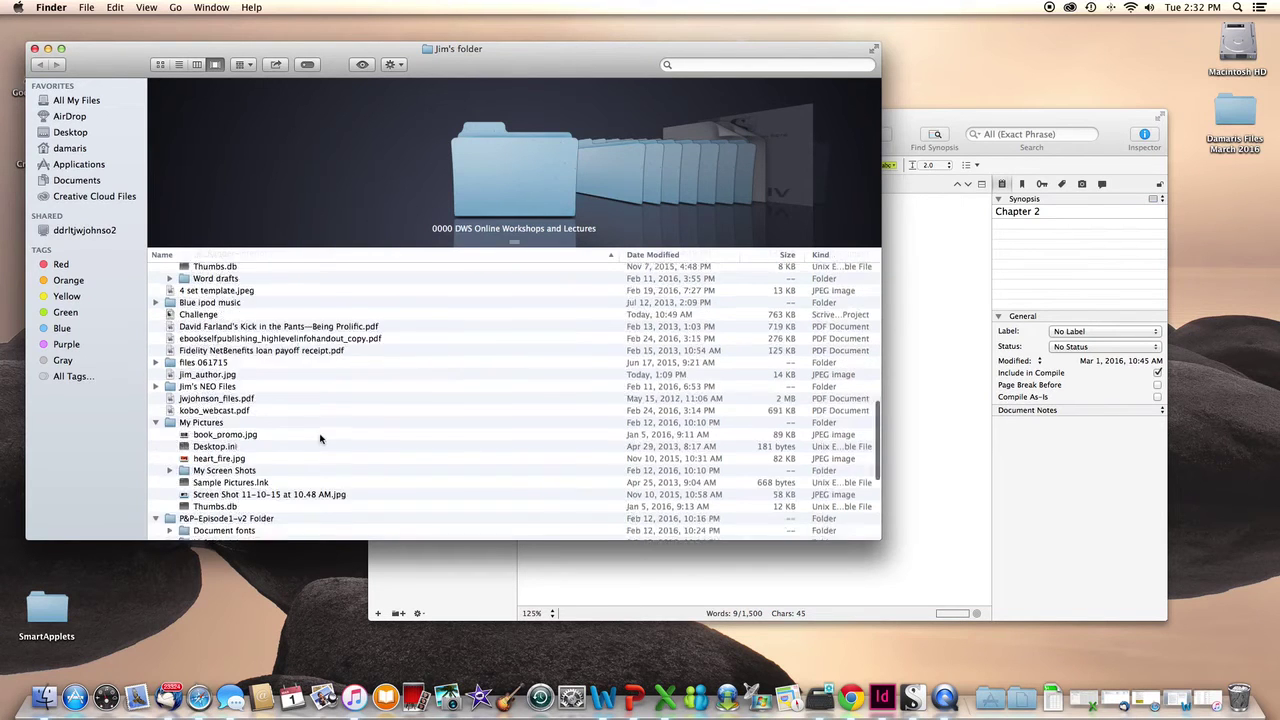
scroll(319, 440, "up", 15)
scroll(317, 446, "up", 1)
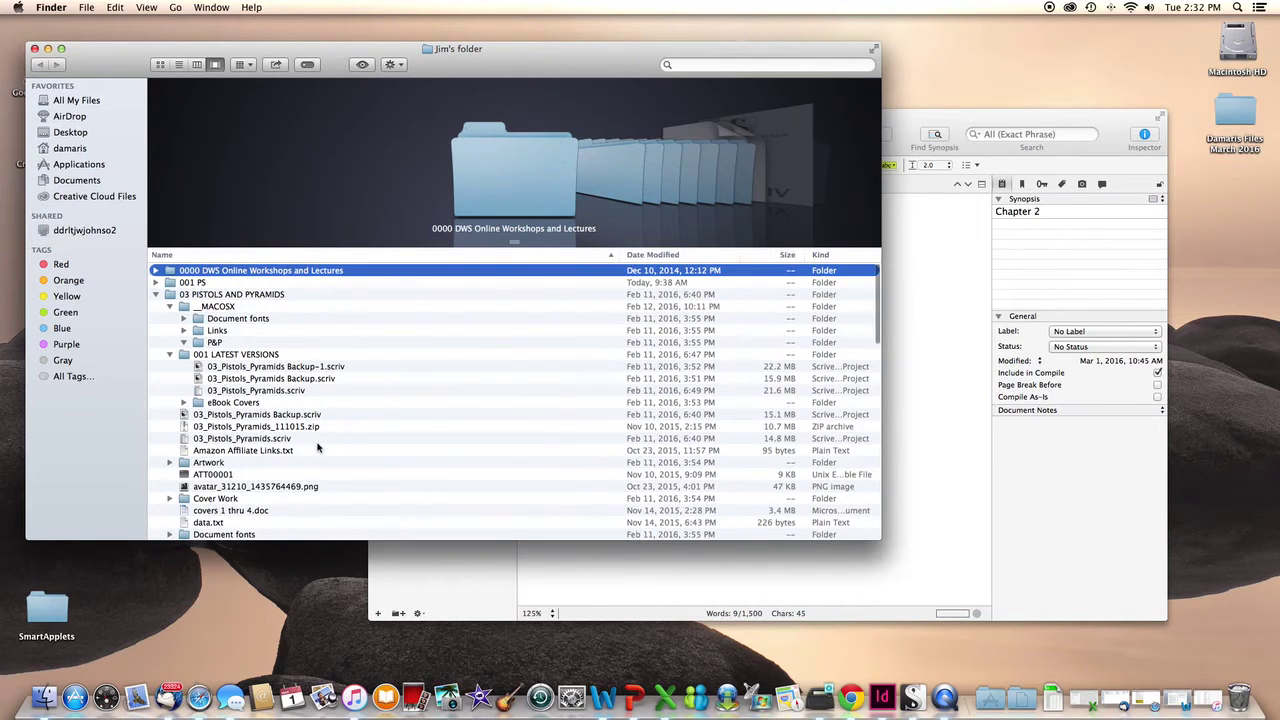
scroll(323, 477, "down", 2)
scroll(325, 477, "up", 2)
scroll(379, 405, "down", 1)
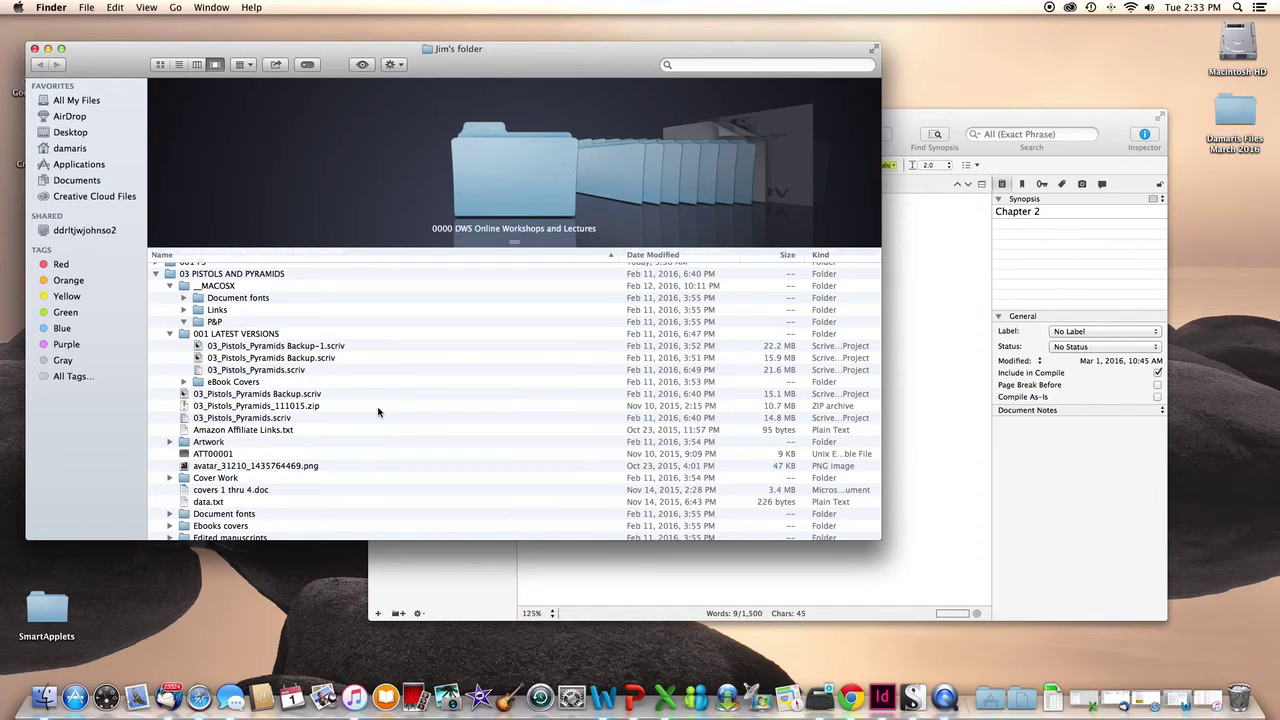
scroll(420, 394, "down", 2)
scroll(418, 395, "down", 5)
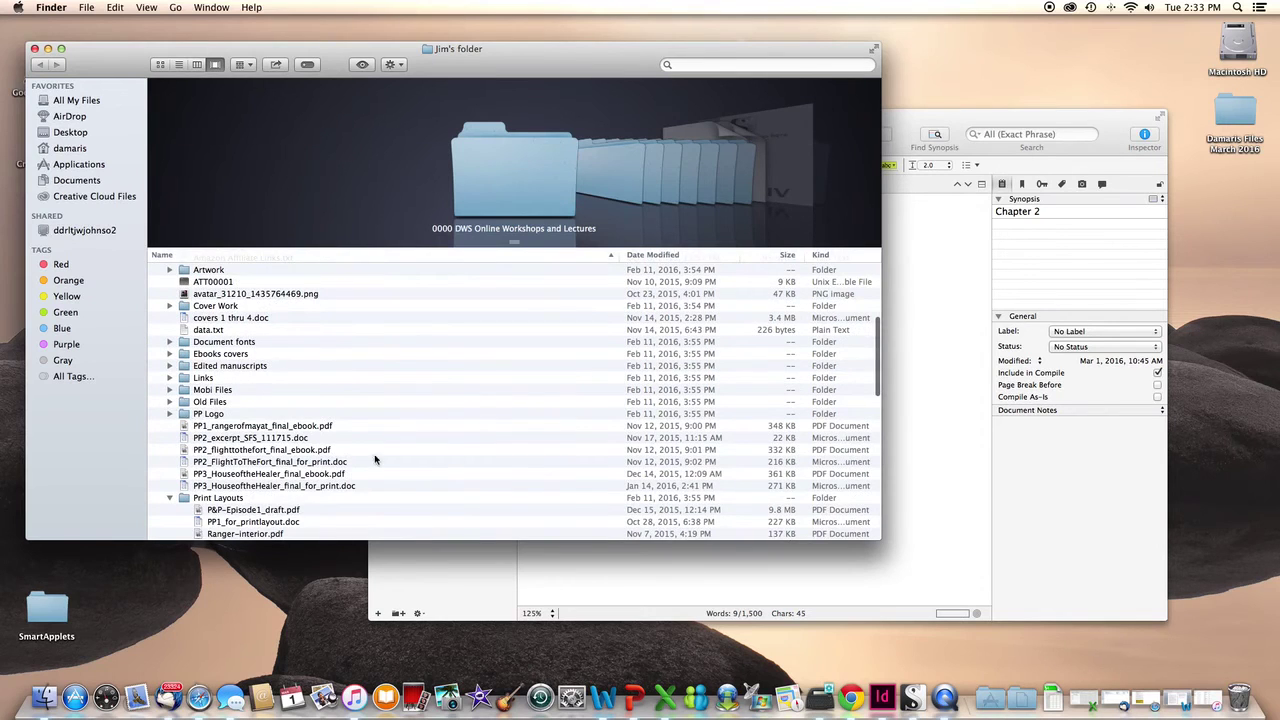
scroll(453, 460, "down", 3)
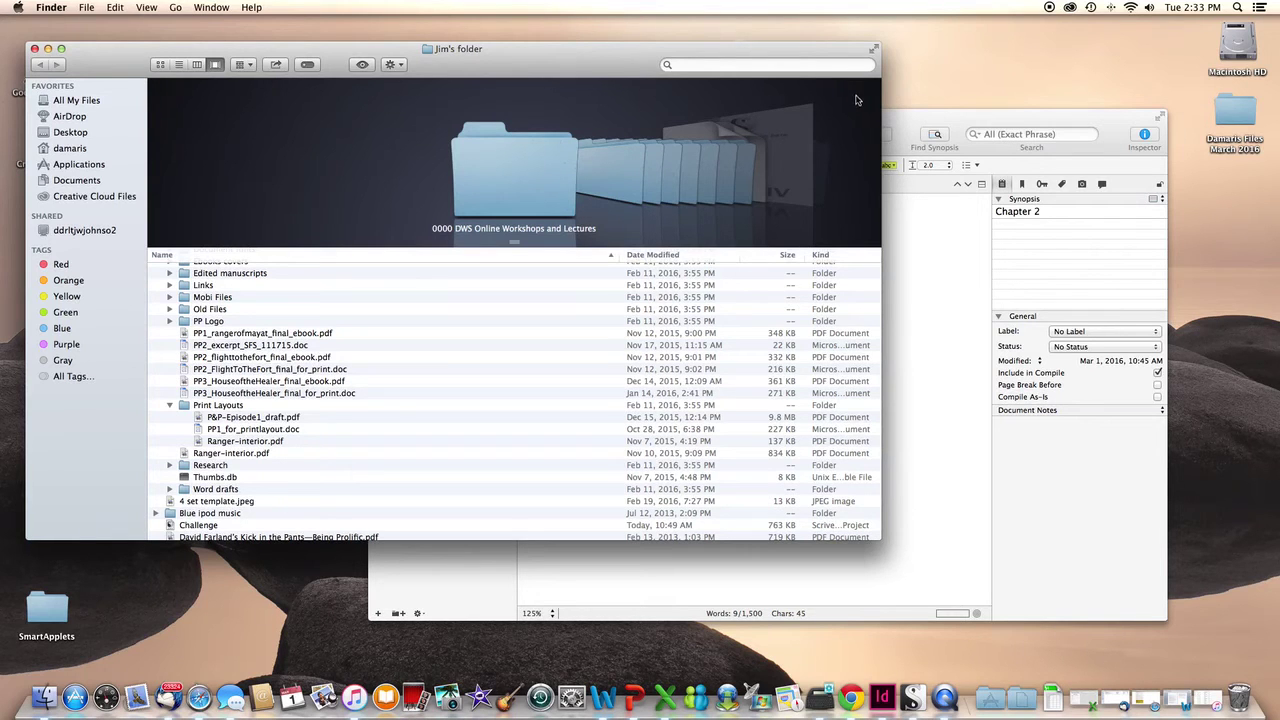
- Select 03_Pistols_Pyramids Backup.scriv in the 001 LATEST VERSIONS folder, and close the folder window
scroll(315, 358, "up", 5)
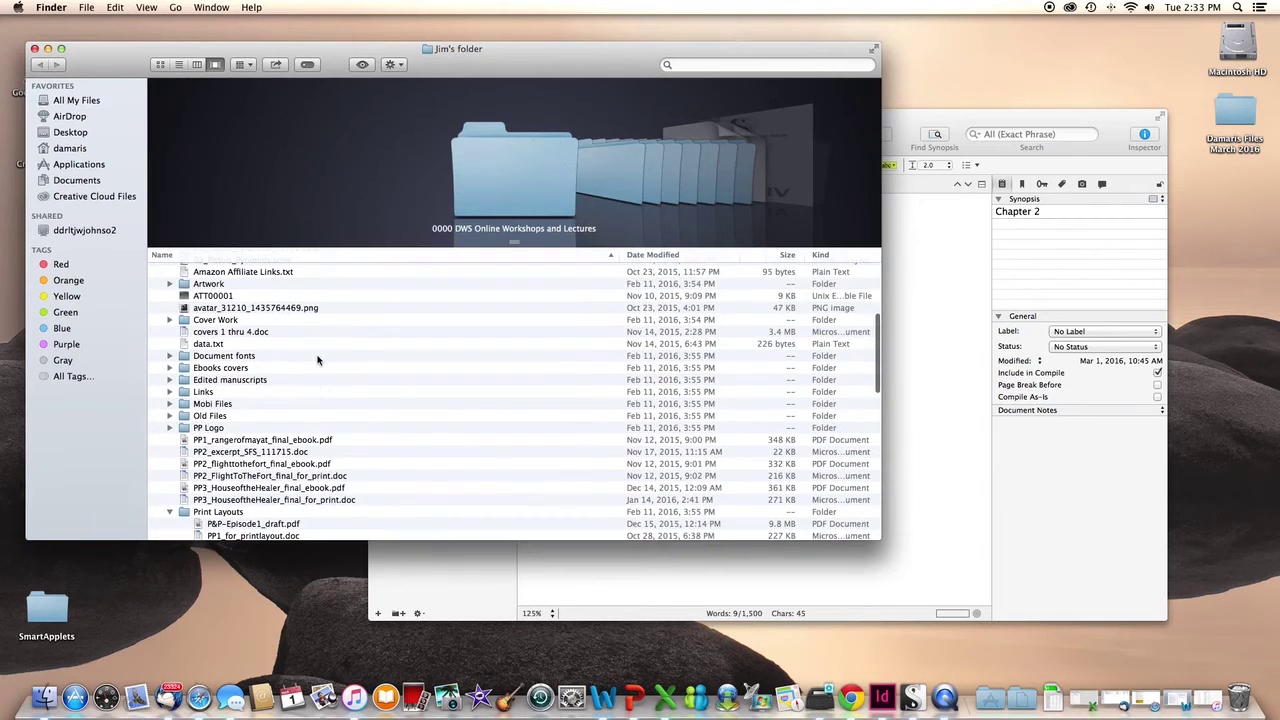
scroll(318, 360, "up", 5)
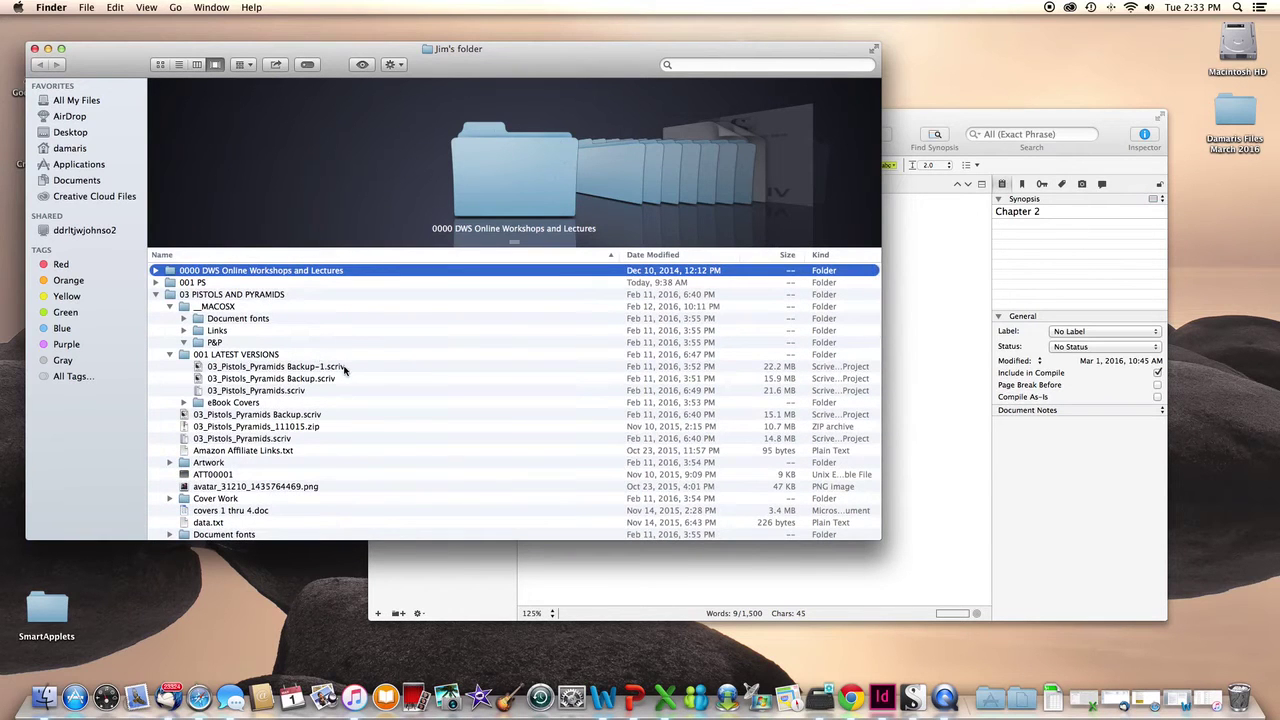
left_click(283, 381)
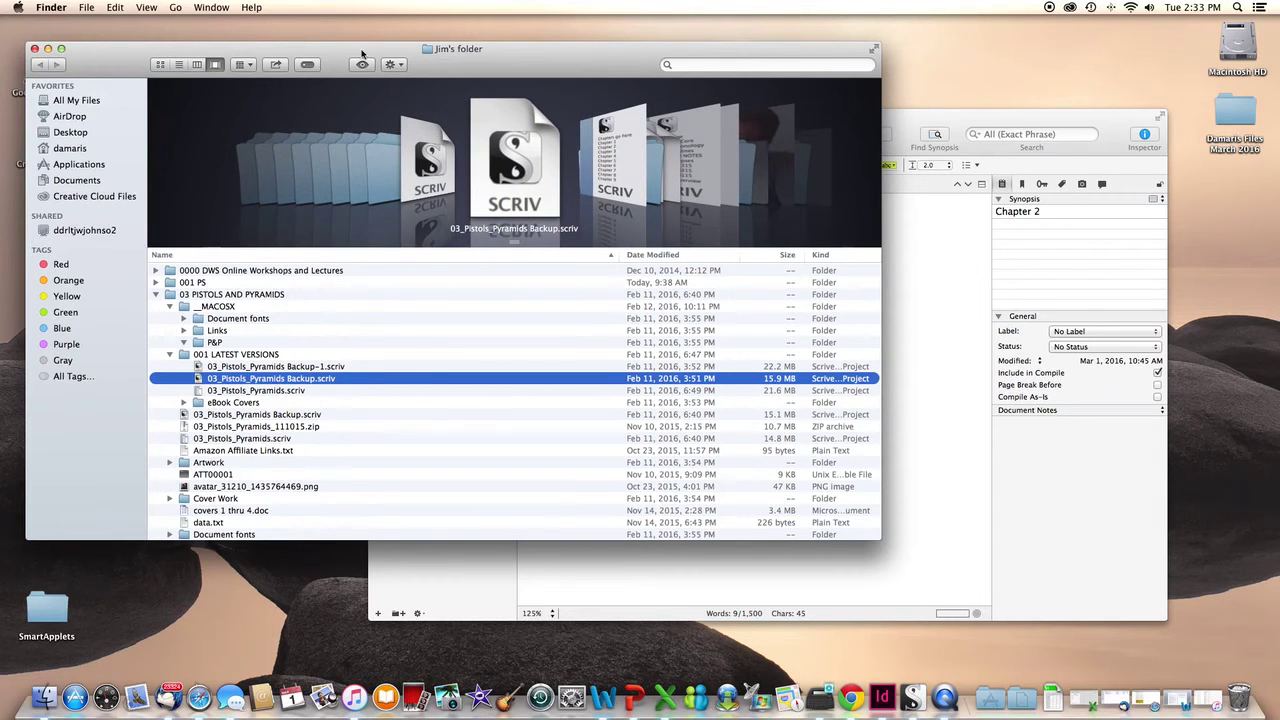
left_click(35, 48)
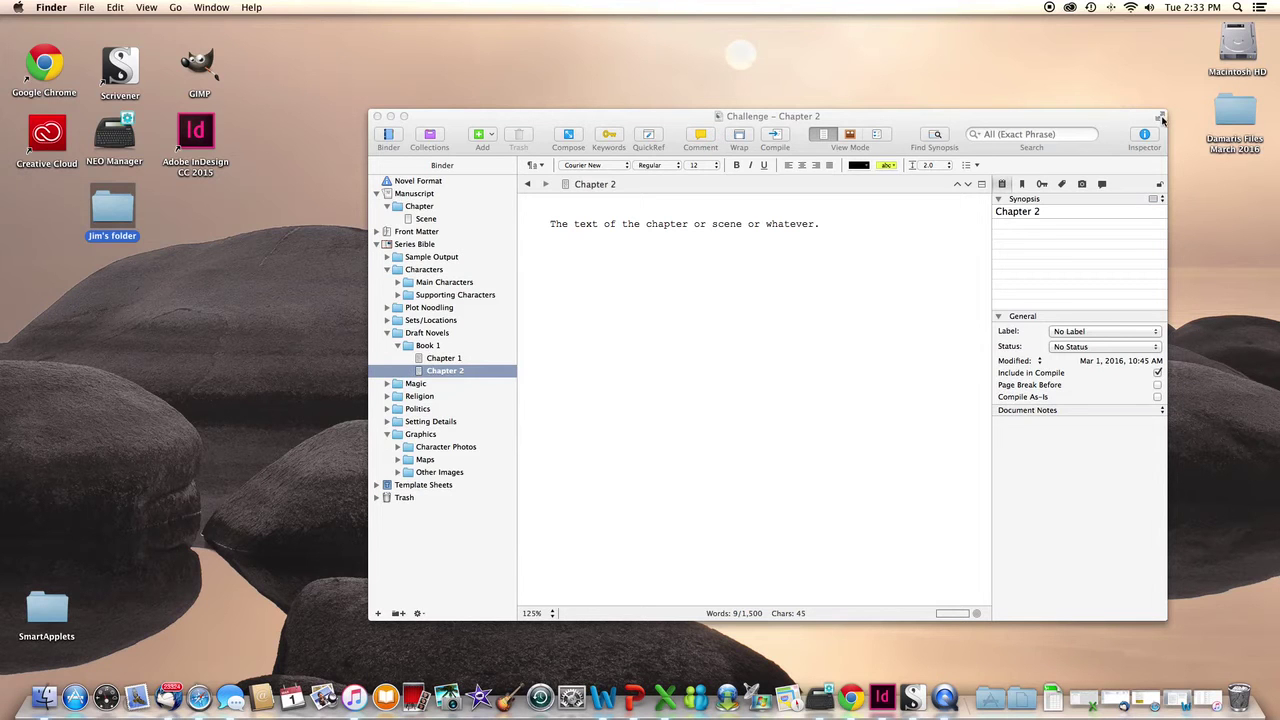
left_click(1160, 157)
key("super+ctrl+f")
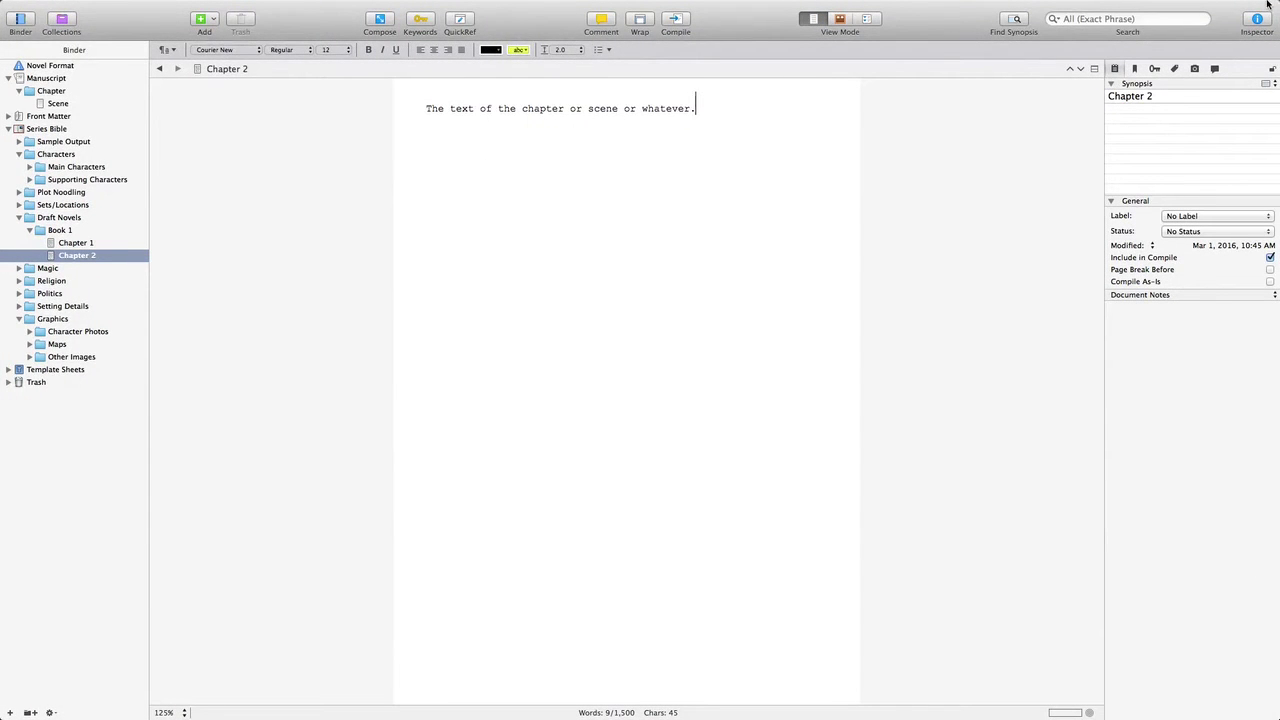
mouse_move(1270, 4)
key("super+ctrl+f")
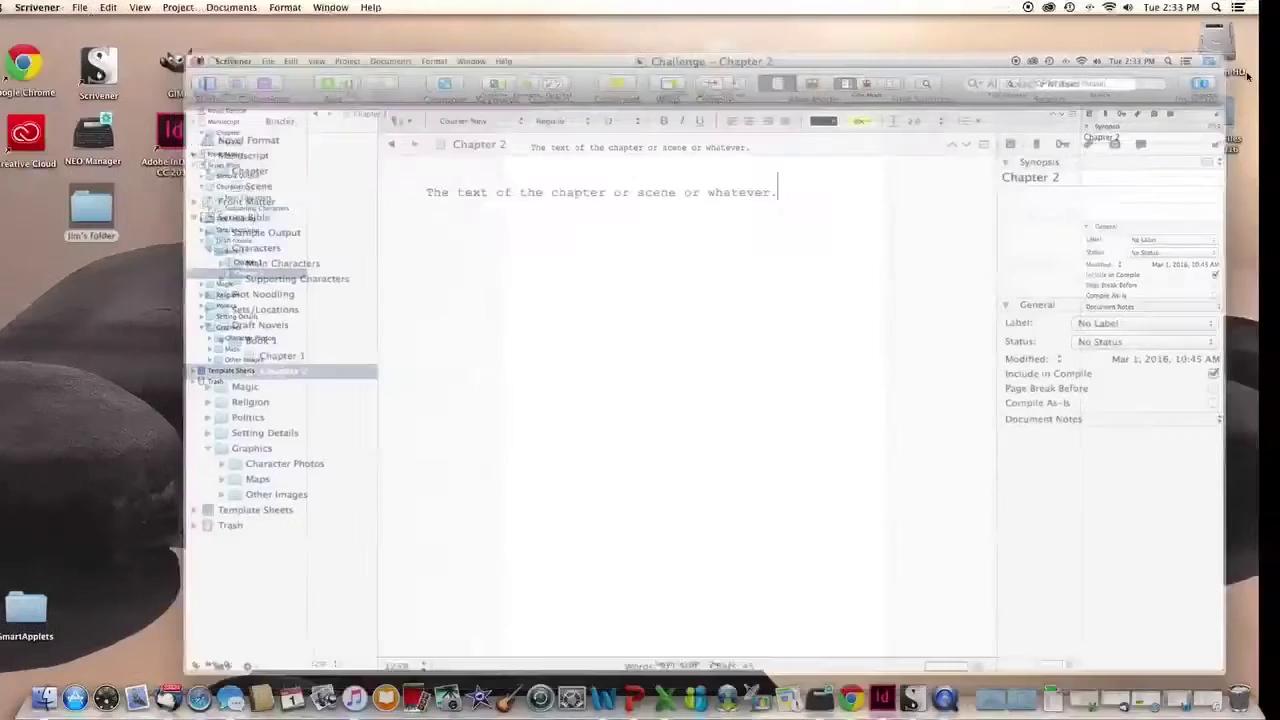
- Enlarge and reposition the Challenge project window to fill most of the desktop between the menu bar and the Dock
left_click_drag(1160, 617, 1259, 666)
left_click_drag(366, 108, 37, 29)
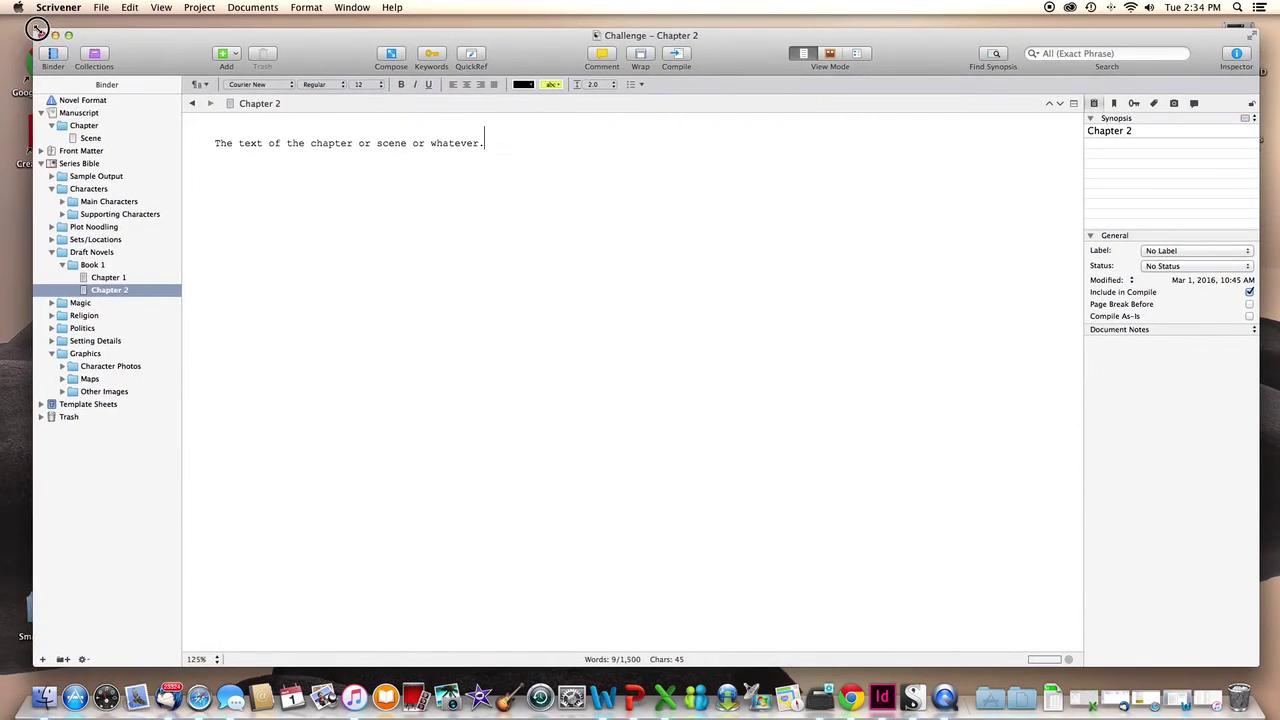
left_click_drag(211, 36, 183, 31)
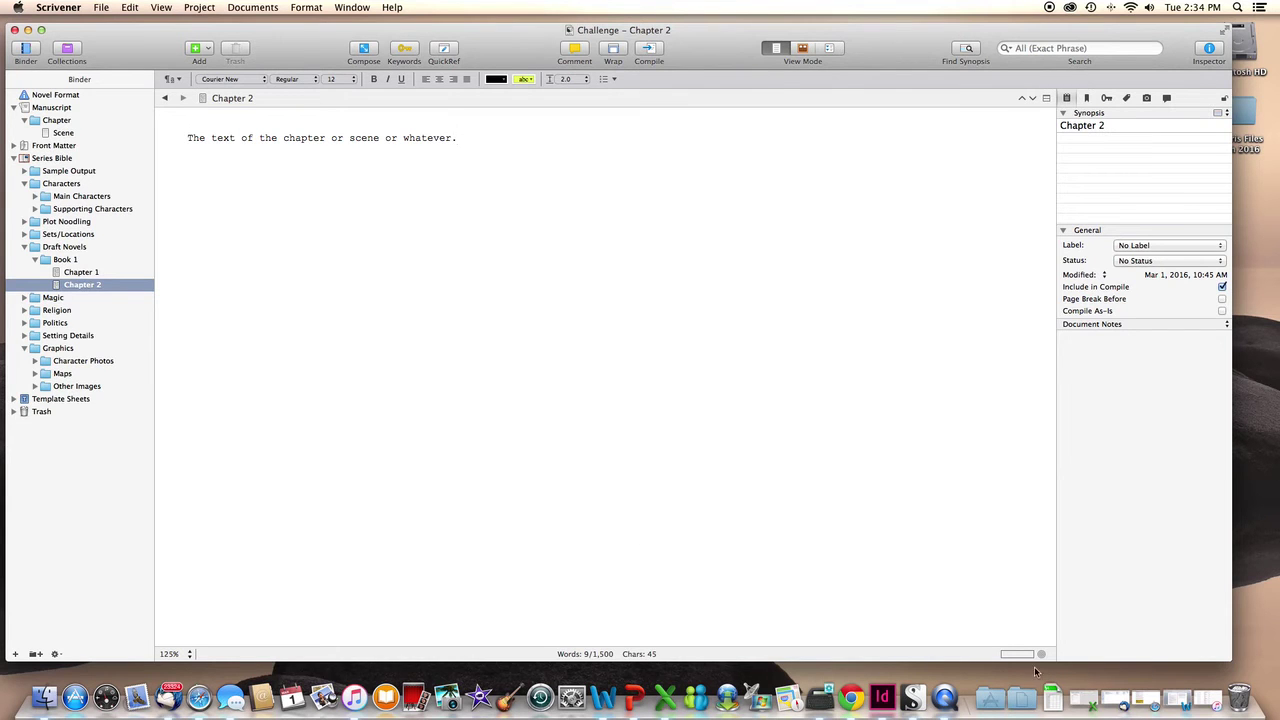
left_click_drag(998, 669, 997, 684)
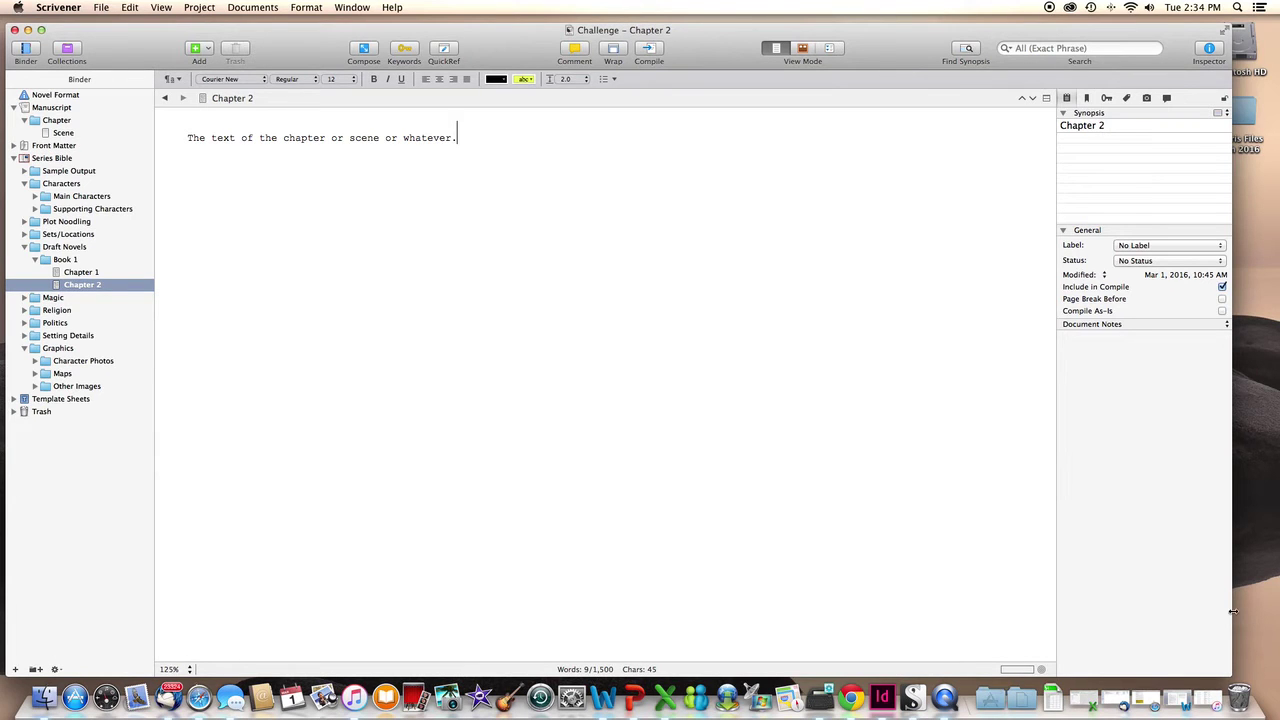
left_click_drag(1231, 610, 1222, 611)
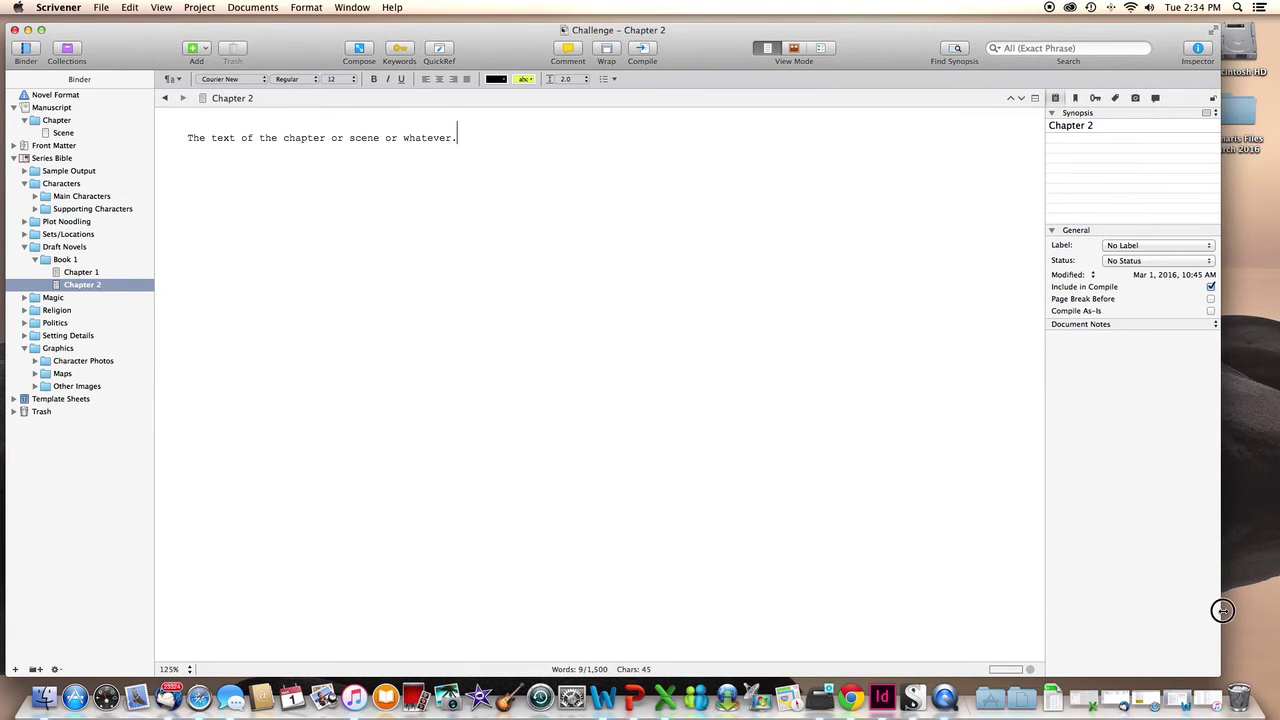
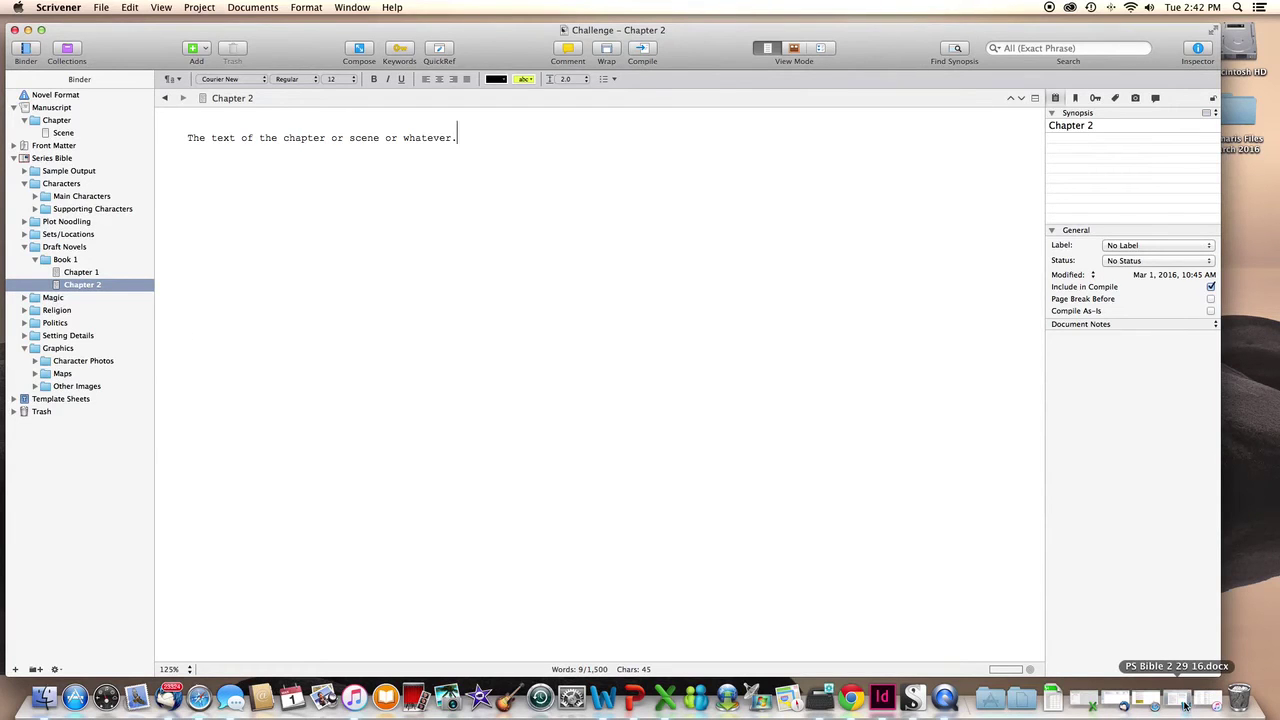
- Switch to the Word document PS Bible 2 29 16.docx and move its window to sit fully below the menu bar
left_click(1183, 705)
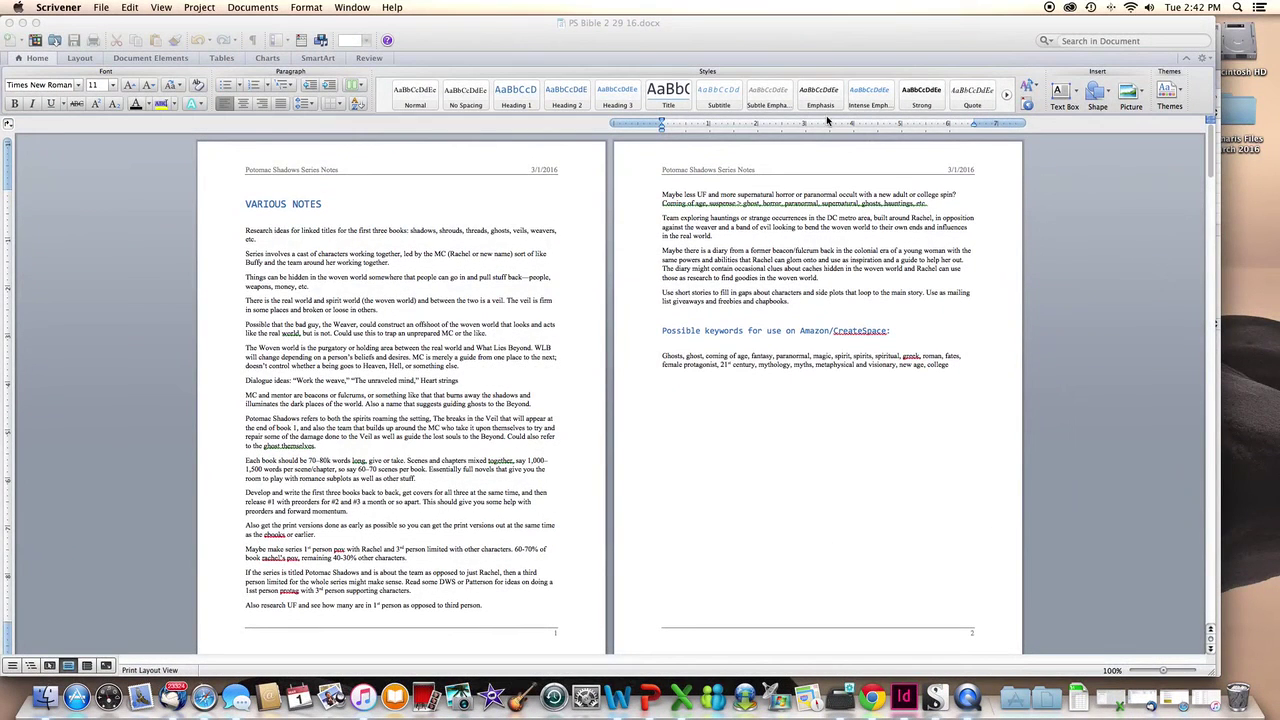
left_click(906, 72)
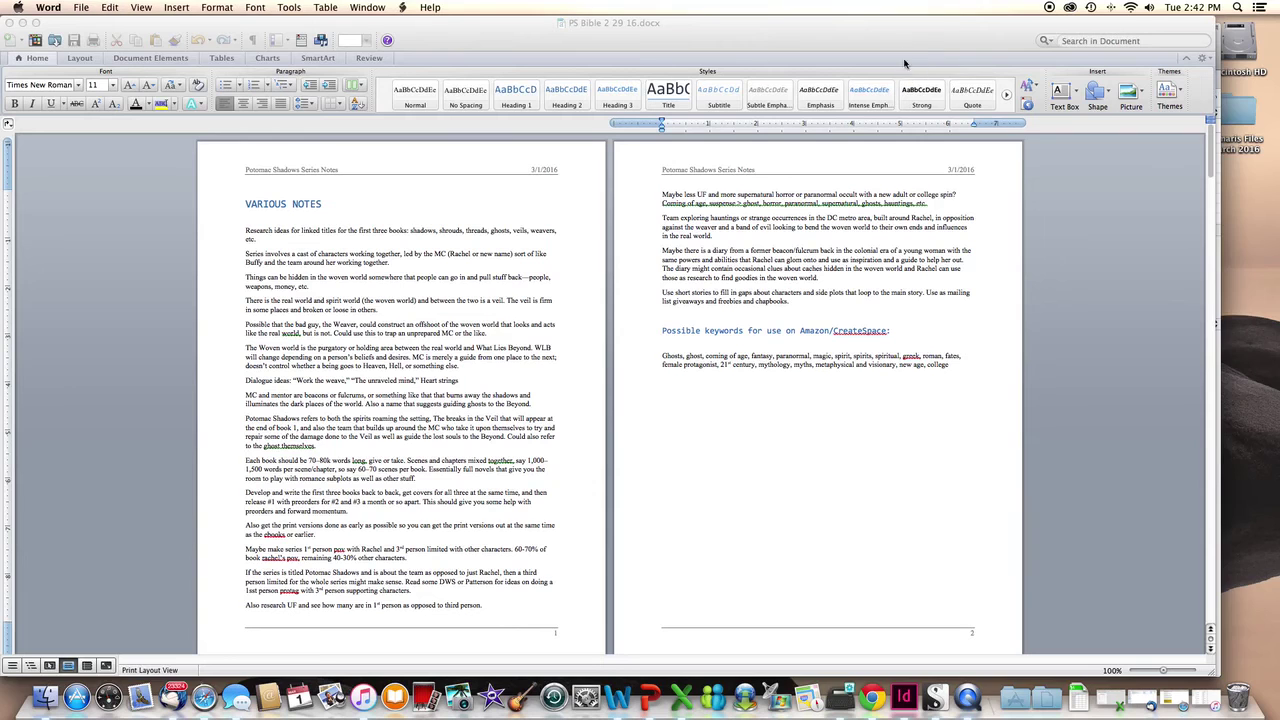
left_click(1043, 314)
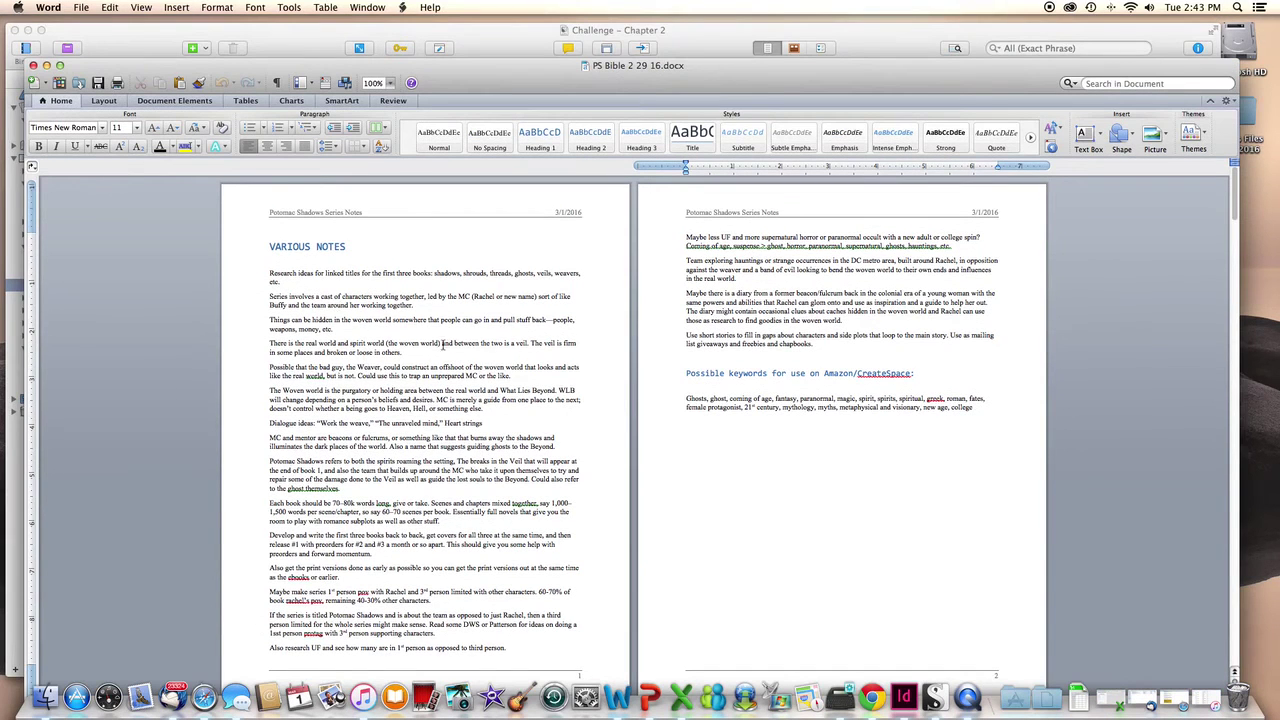
- Look through the series notes from Various Notes past characters, locations, themes, magic and to-do items to the PS1 outline
scroll(825, 400, "down", 2)
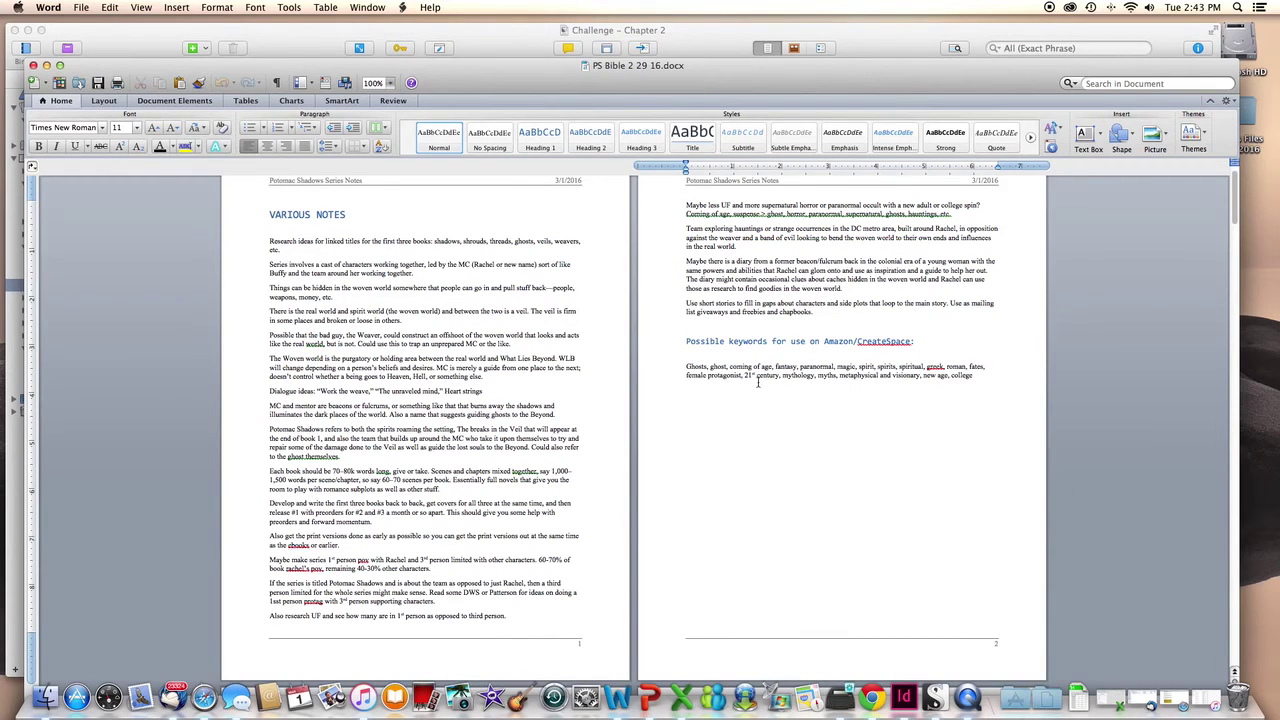
scroll(789, 410, "down", 10)
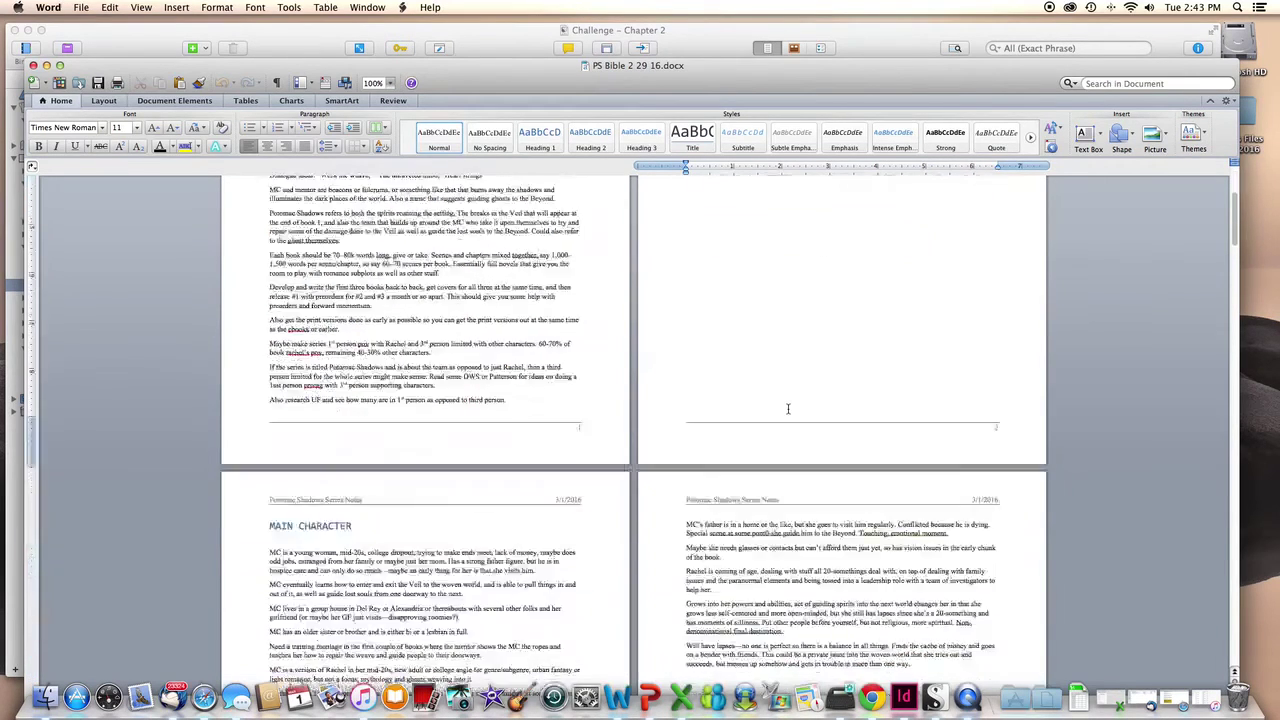
scroll(789, 410, "down", 18)
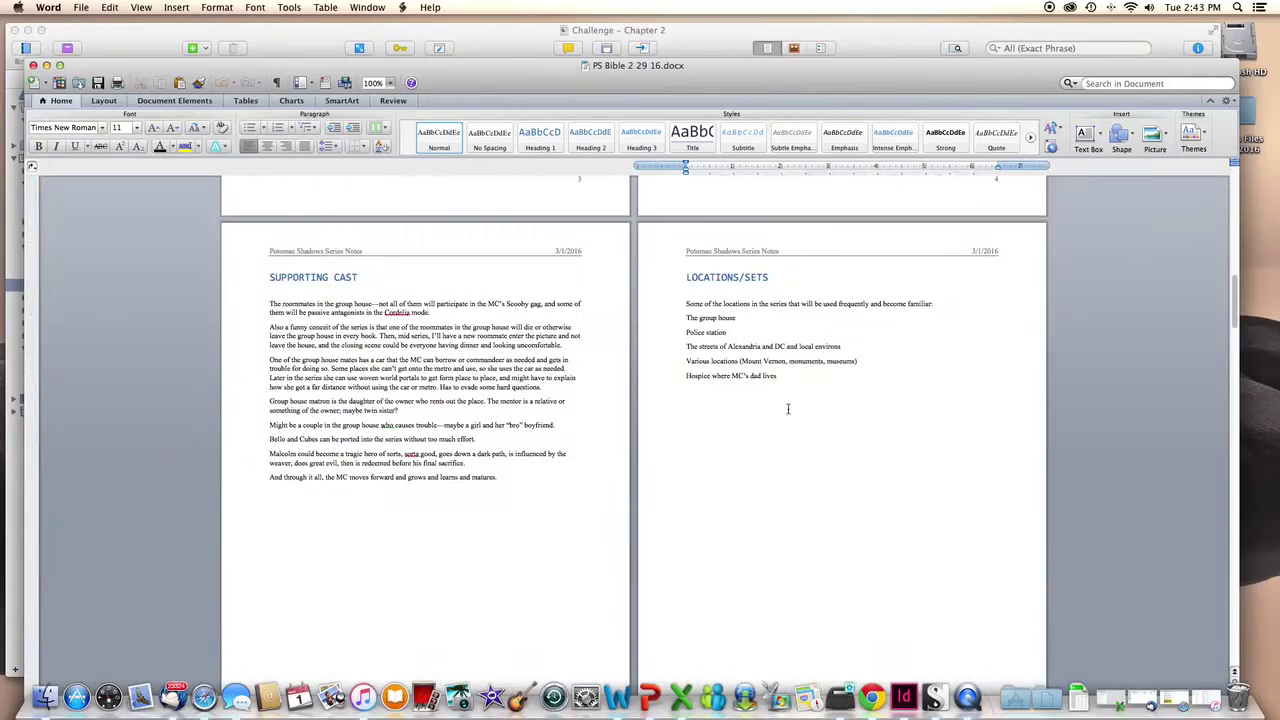
scroll(765, 459, "down", 18)
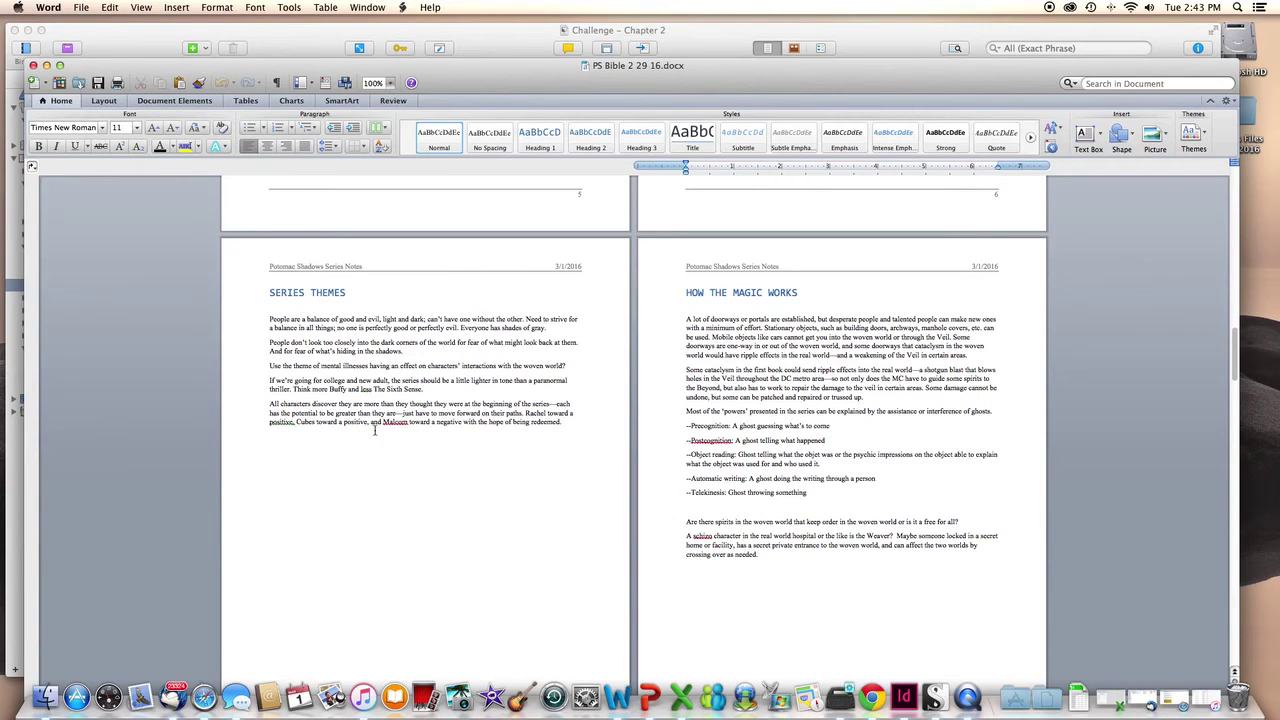
scroll(397, 463, "down", 18)
scroll(589, 463, "down", 14)
scroll(737, 455, "down", 15)
scroll(497, 441, "down", 10)
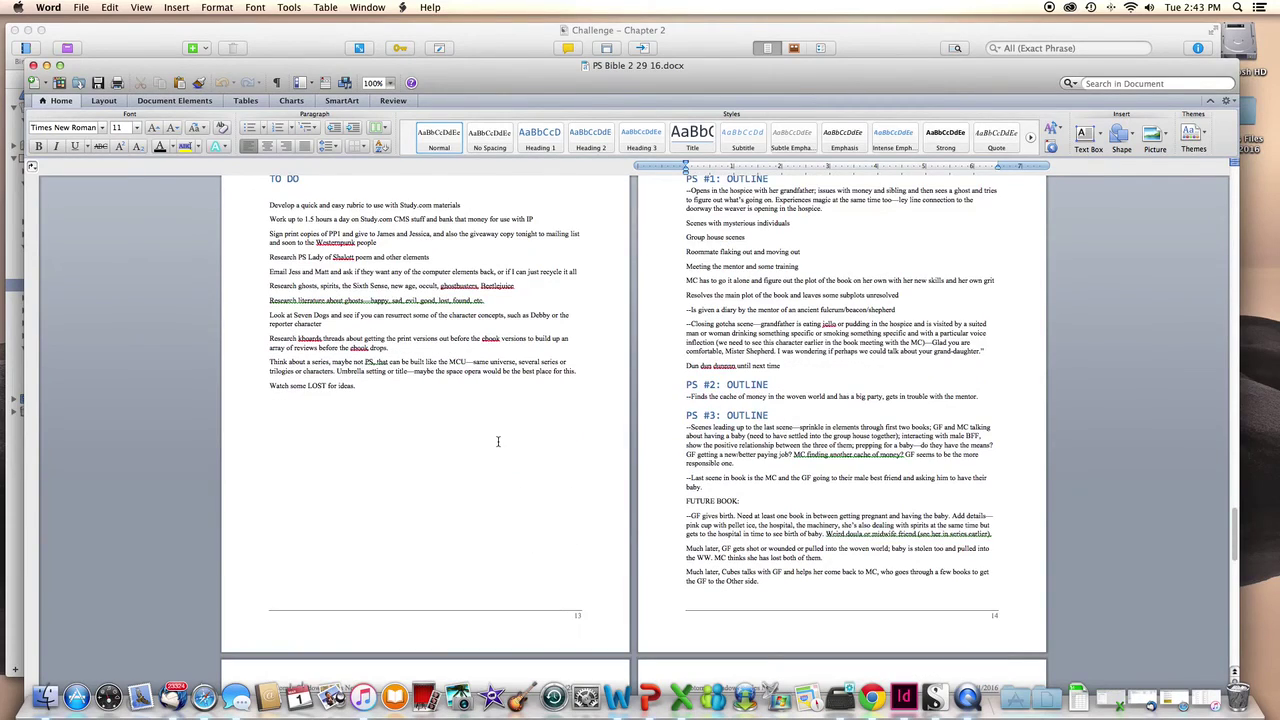
scroll(497, 441, "down", 13)
scroll(497, 441, "down", 4)
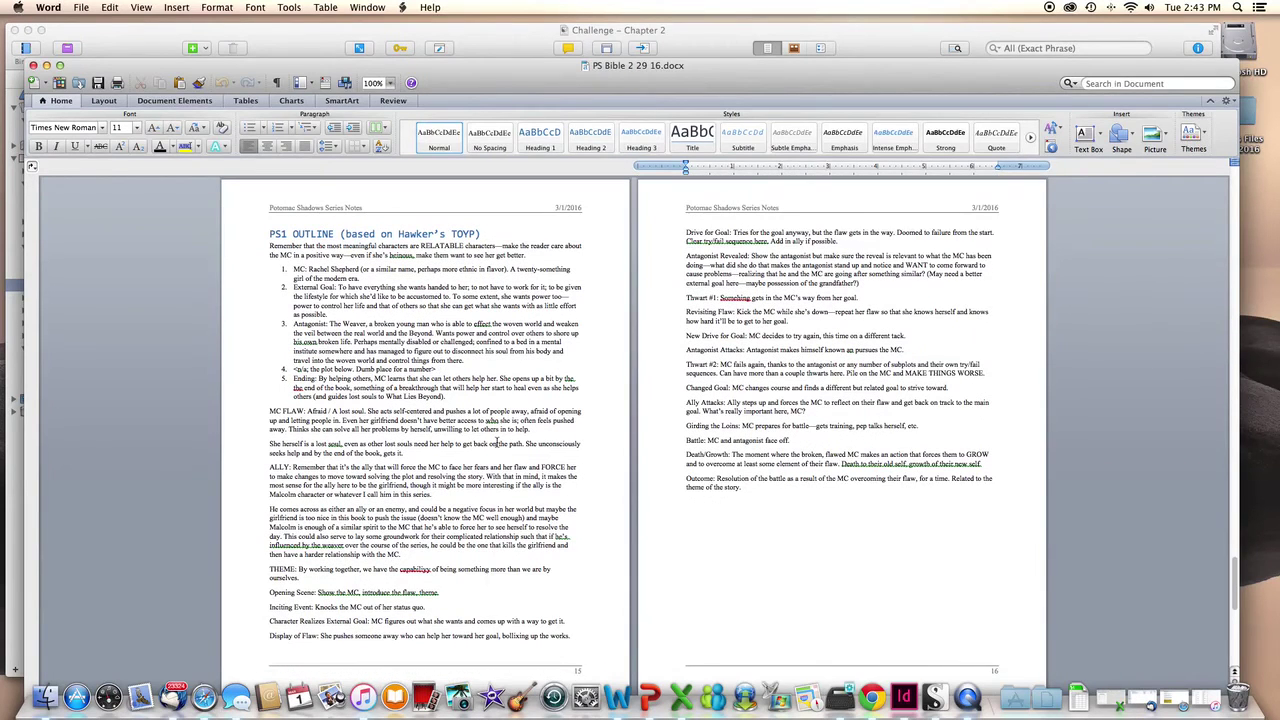
scroll(497, 441, "down", 1)
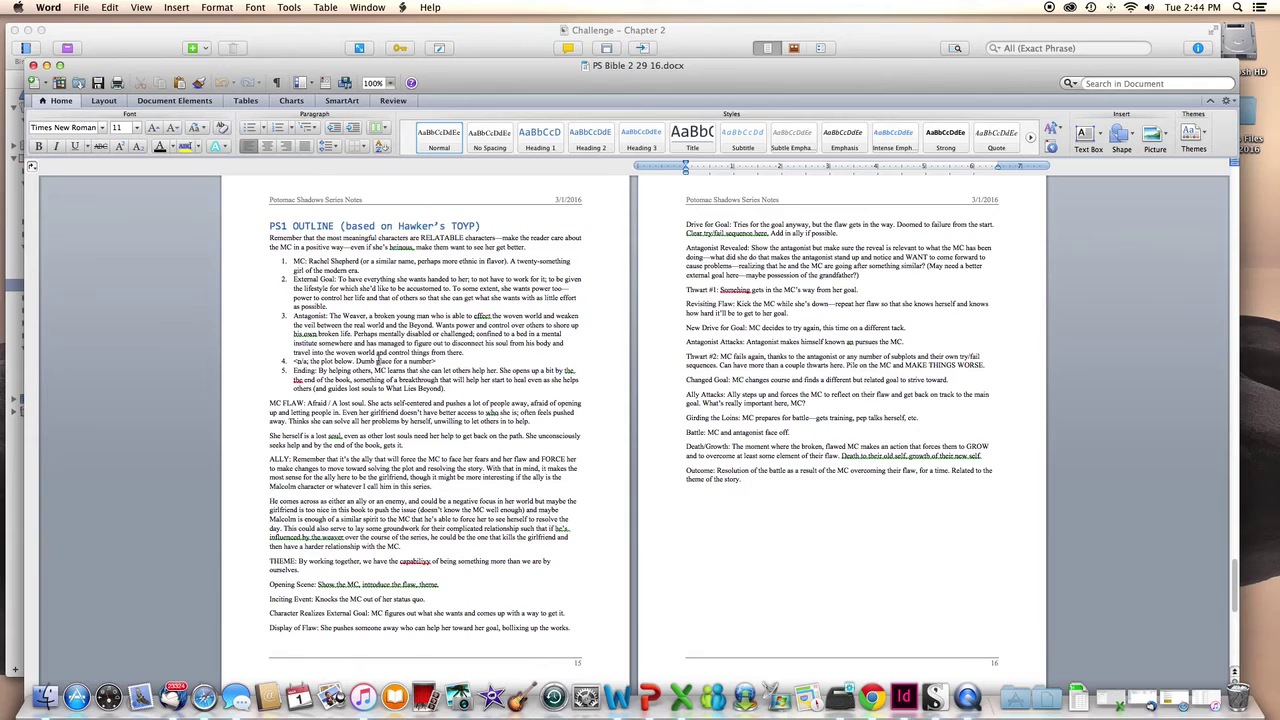
- Examine the PS1 outline and the Recorder Notes 2-26-16 pages, and return to the beginning of the document
left_click(416, 360)
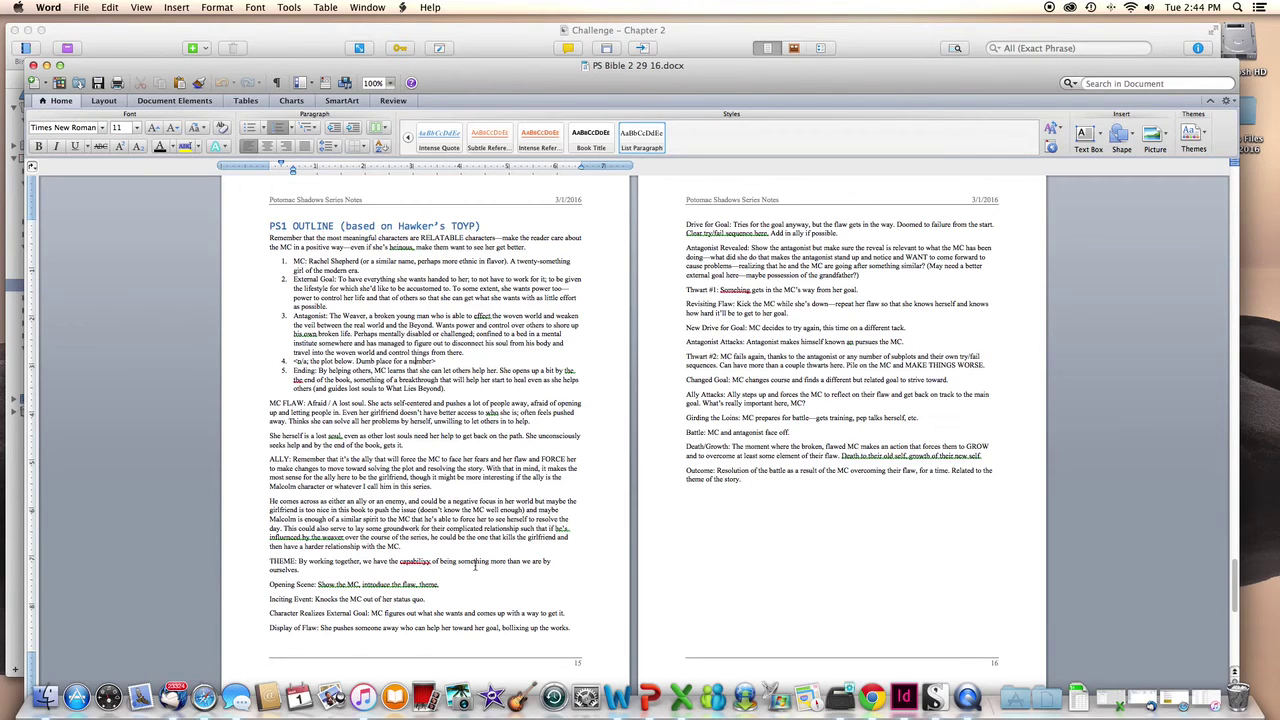
scroll(475, 565, "down", 4)
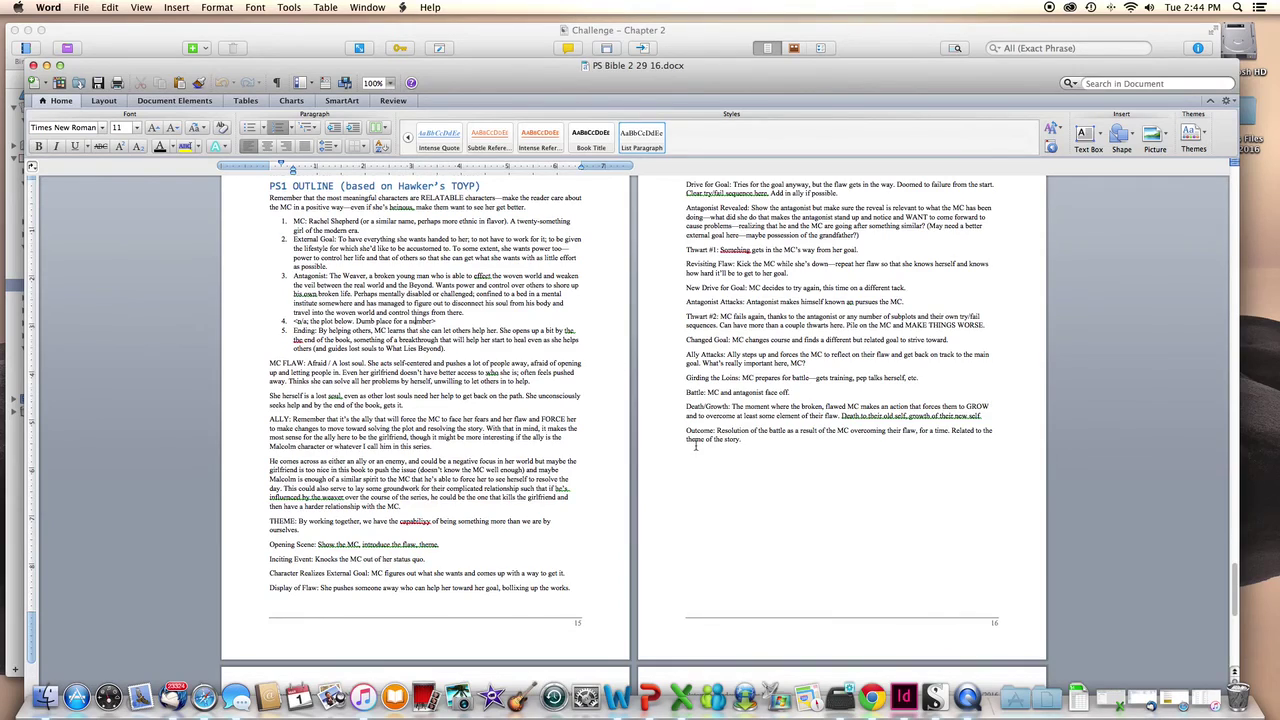
scroll(696, 445, "down", 15)
scroll(696, 445, "down", 4)
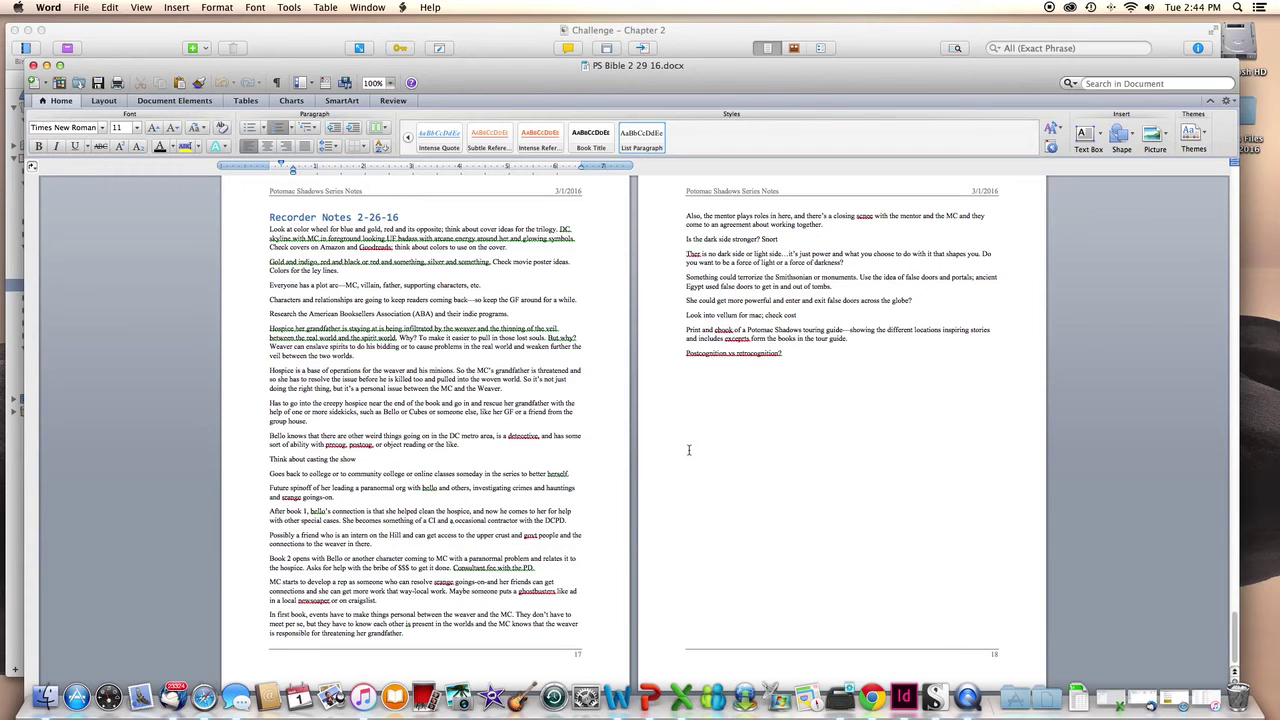
scroll(688, 455, "up", 15)
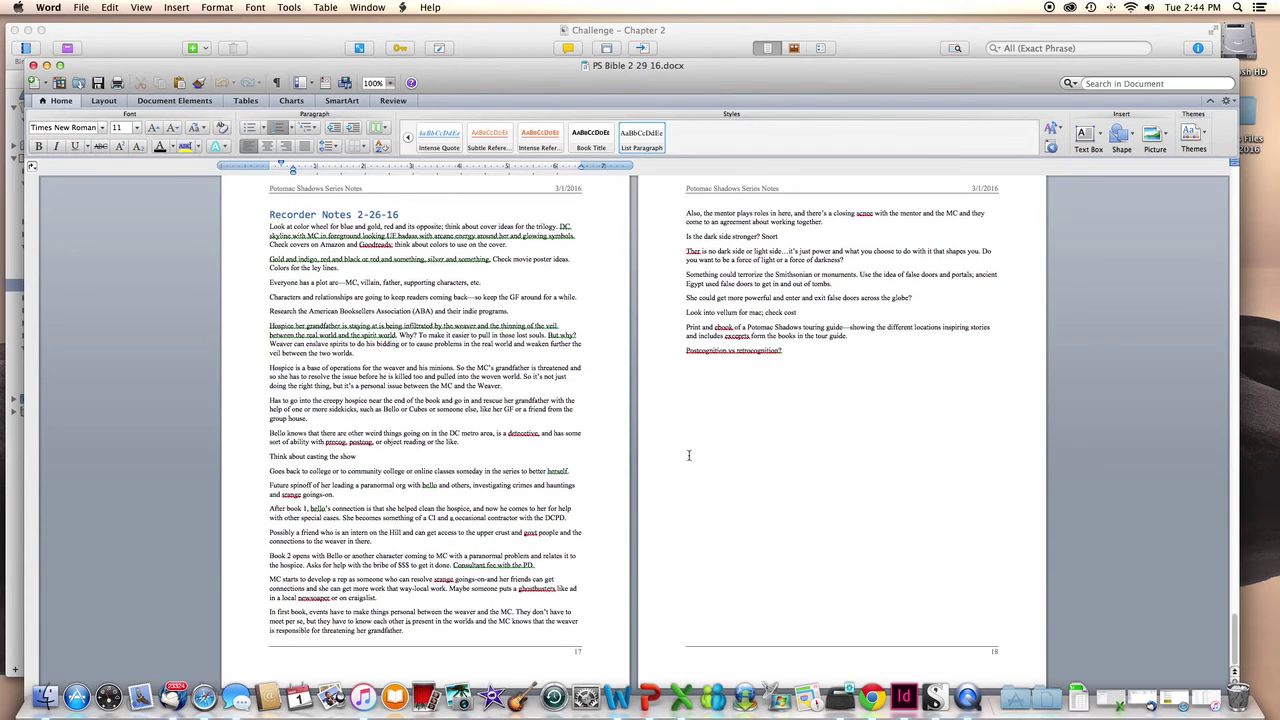
scroll(690, 450, "up", 15)
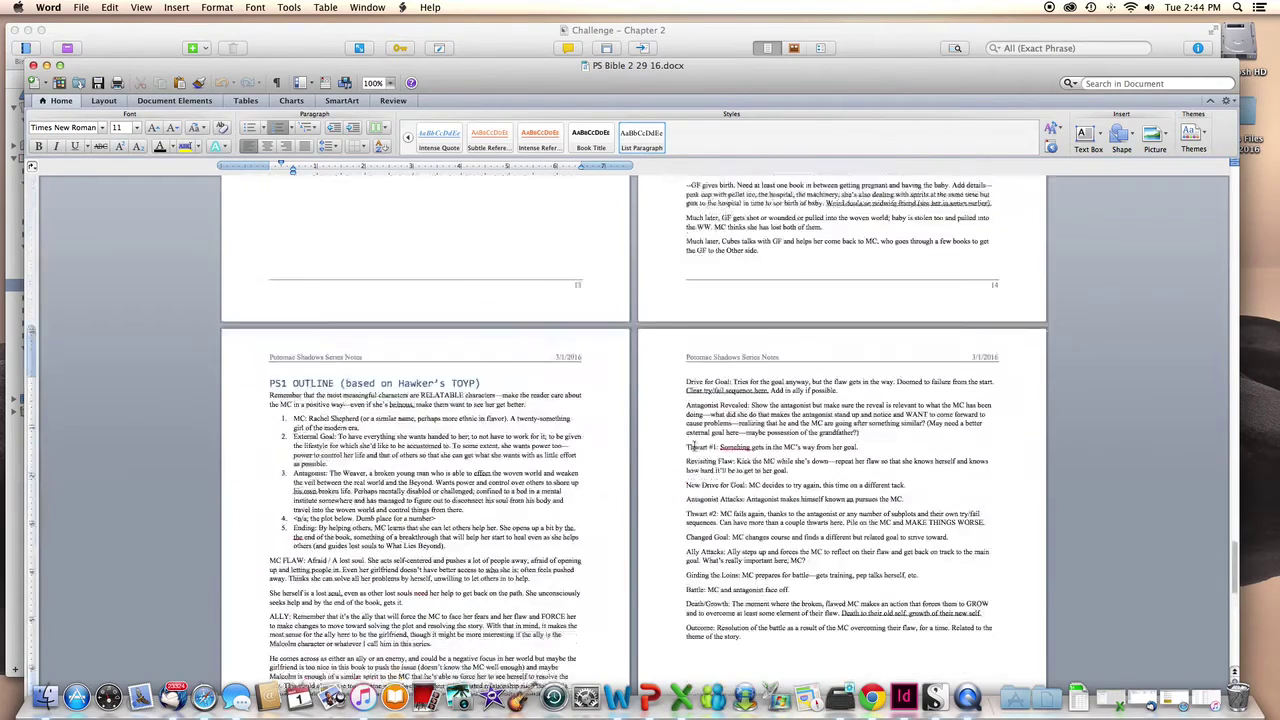
left_click_drag(1237, 523, 1262, 202)
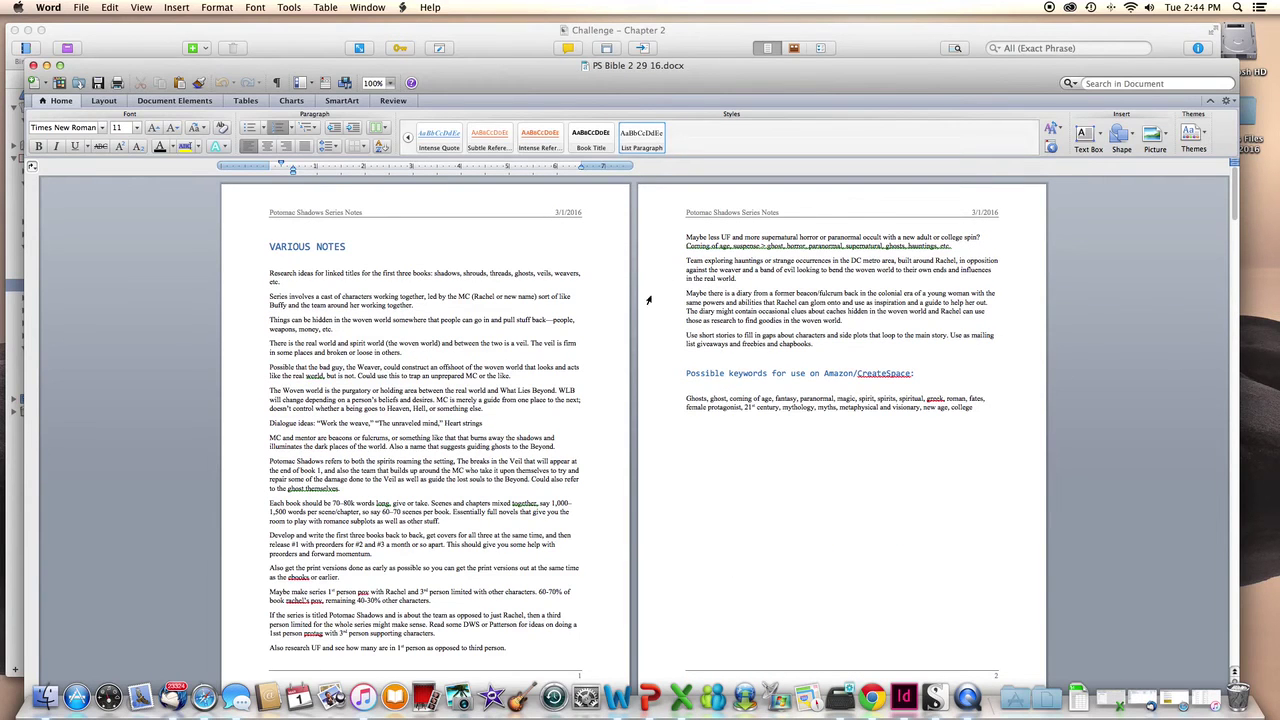
- Cut the whole Various Notes section, from its heading through the paragraph before the possible keywords heading
left_click(709, 398)
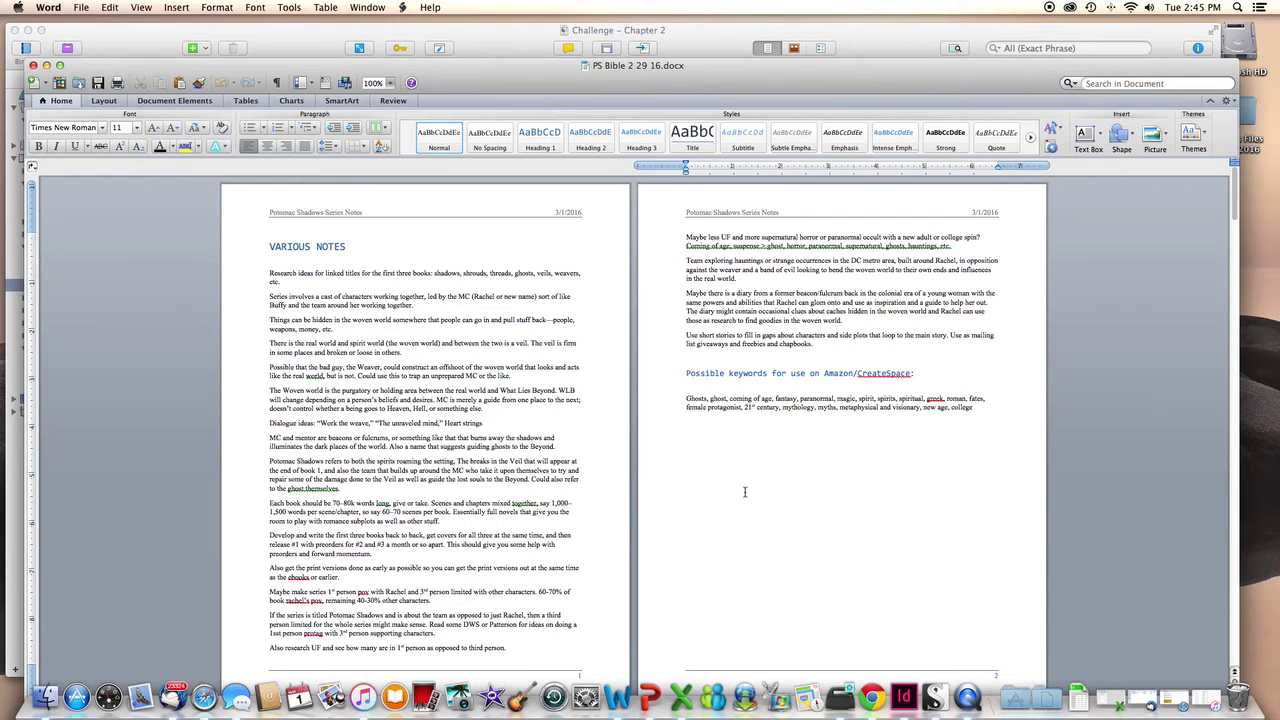
scroll(744, 491, "down", 1)
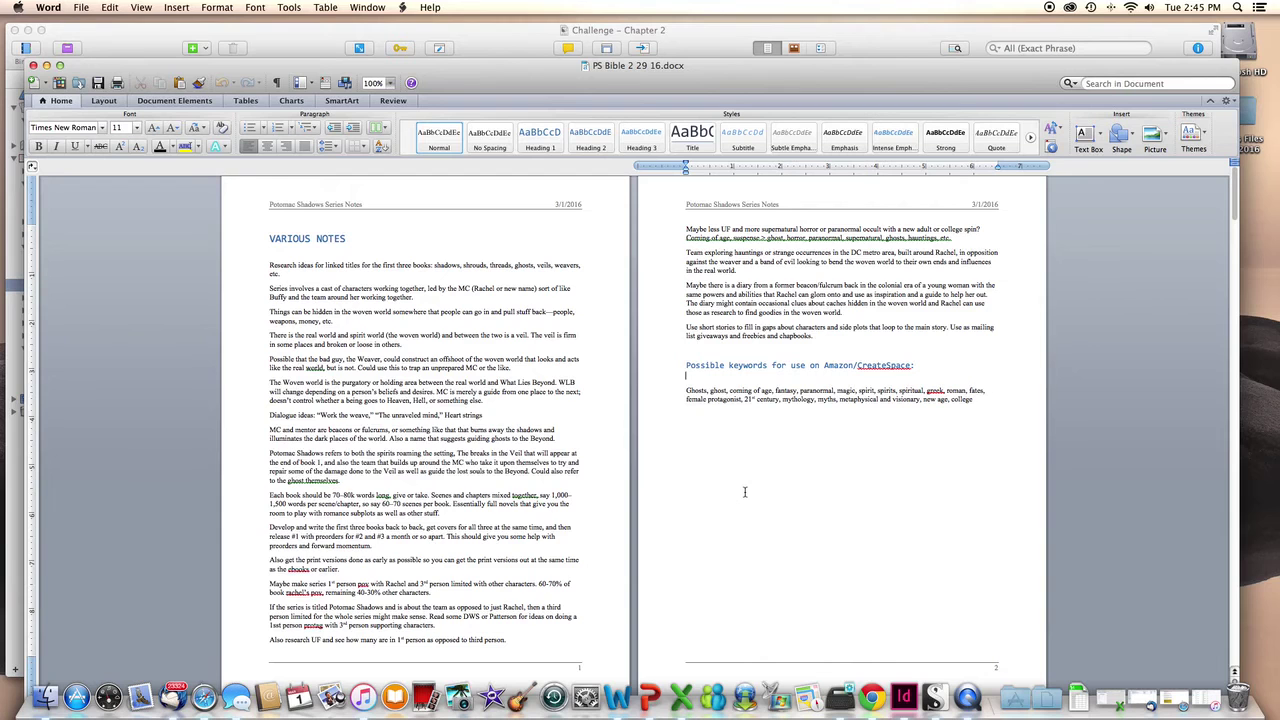
left_click(830, 336)
left_click(166, 197, "shift")
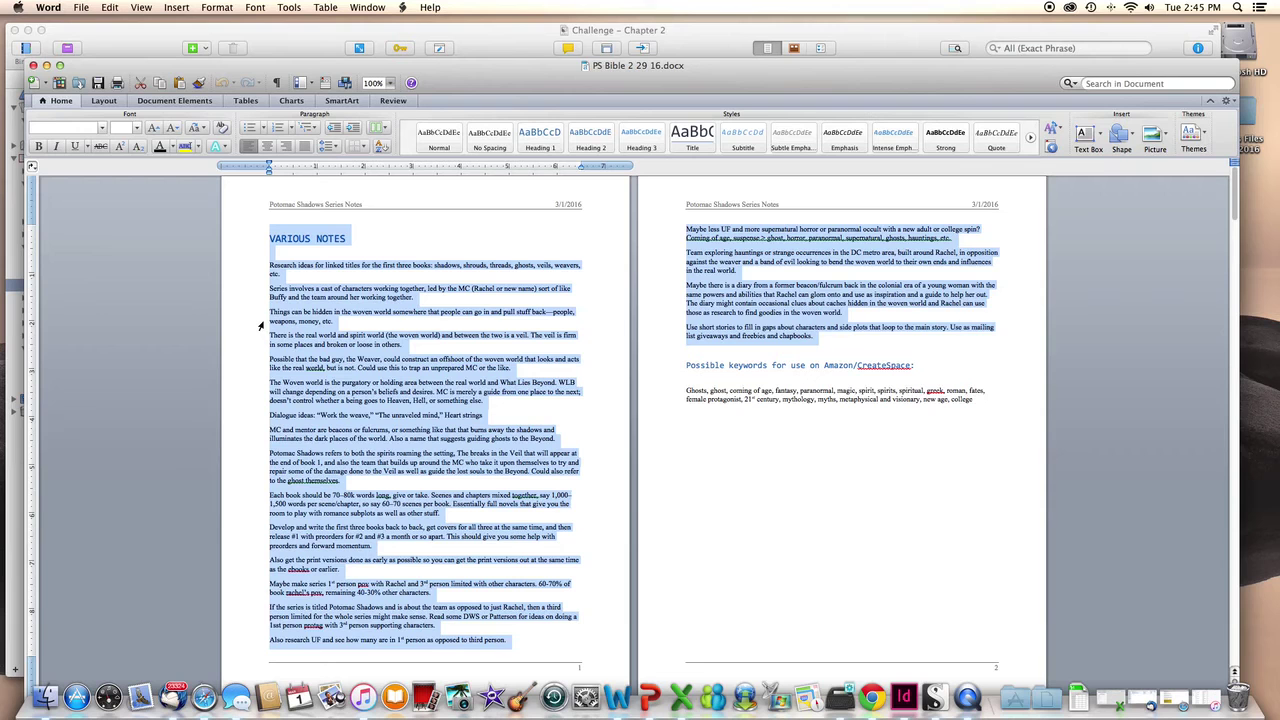
key("BackSpace")
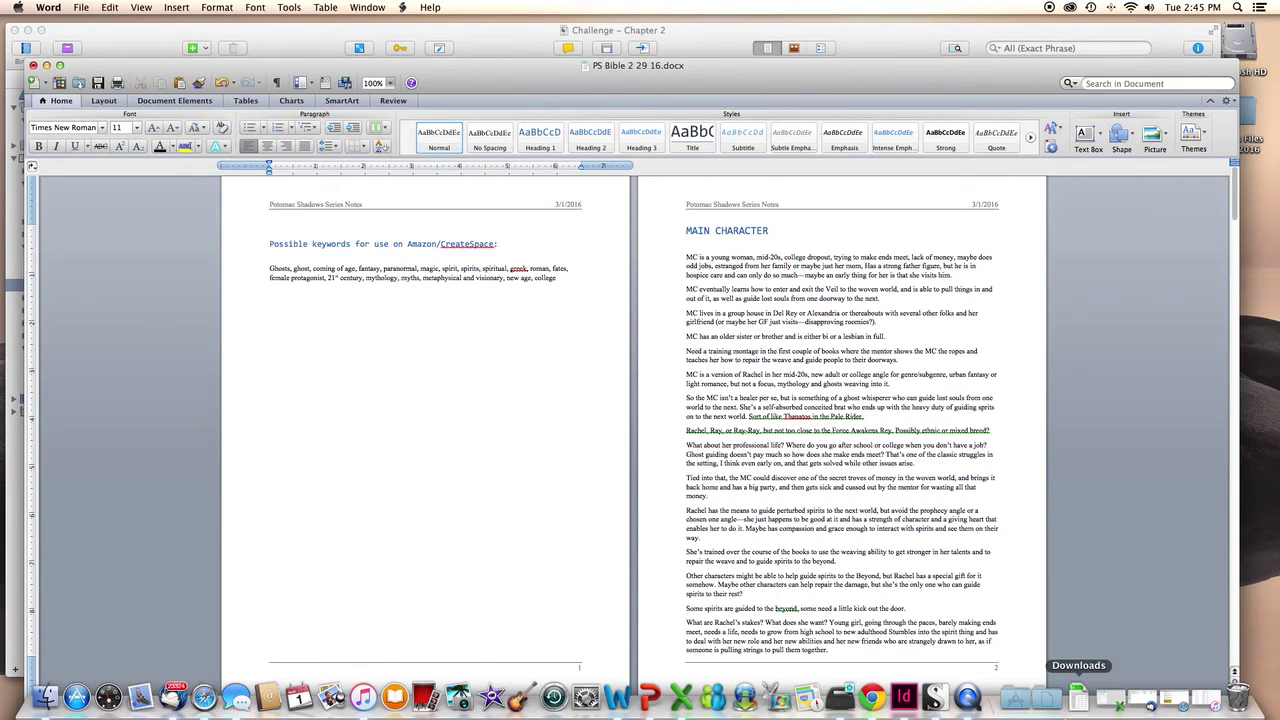
- Switch to the Challenge project in Scrivener, duplicate Chapter 1 of Book 1, and move the copy into the Plot Noodling folder
left_click(935, 697)
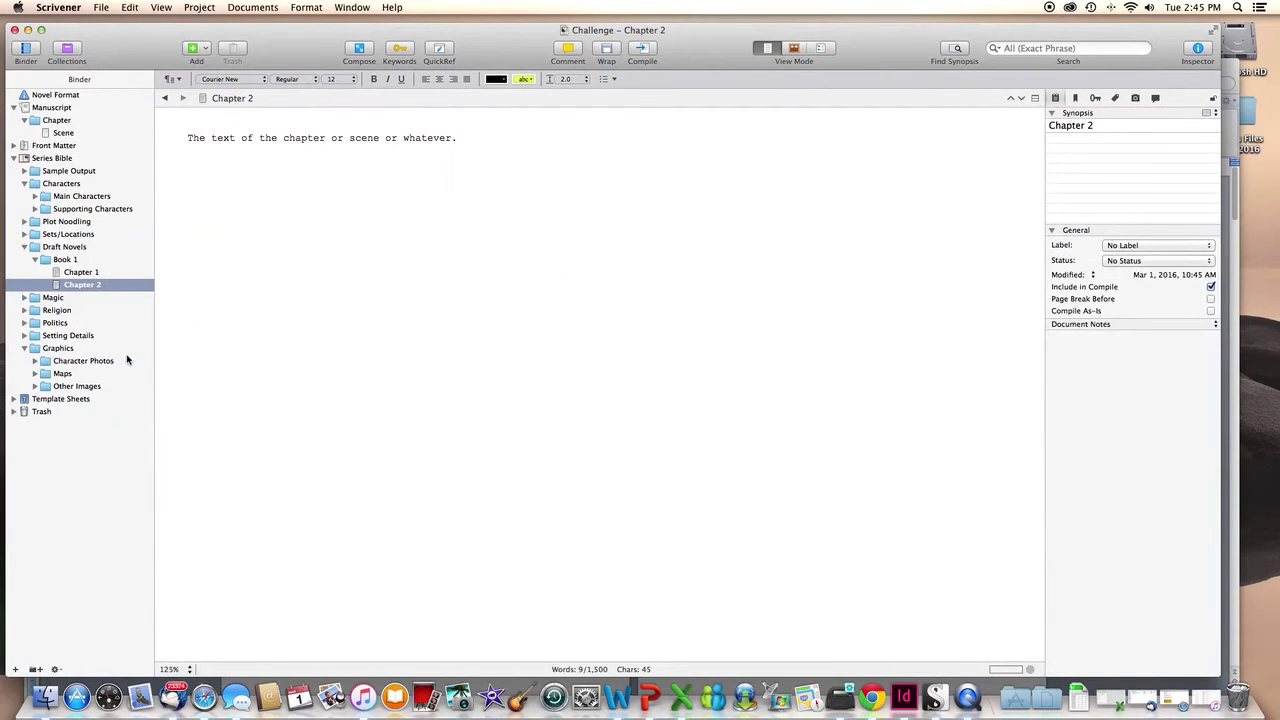
left_click(80, 222)
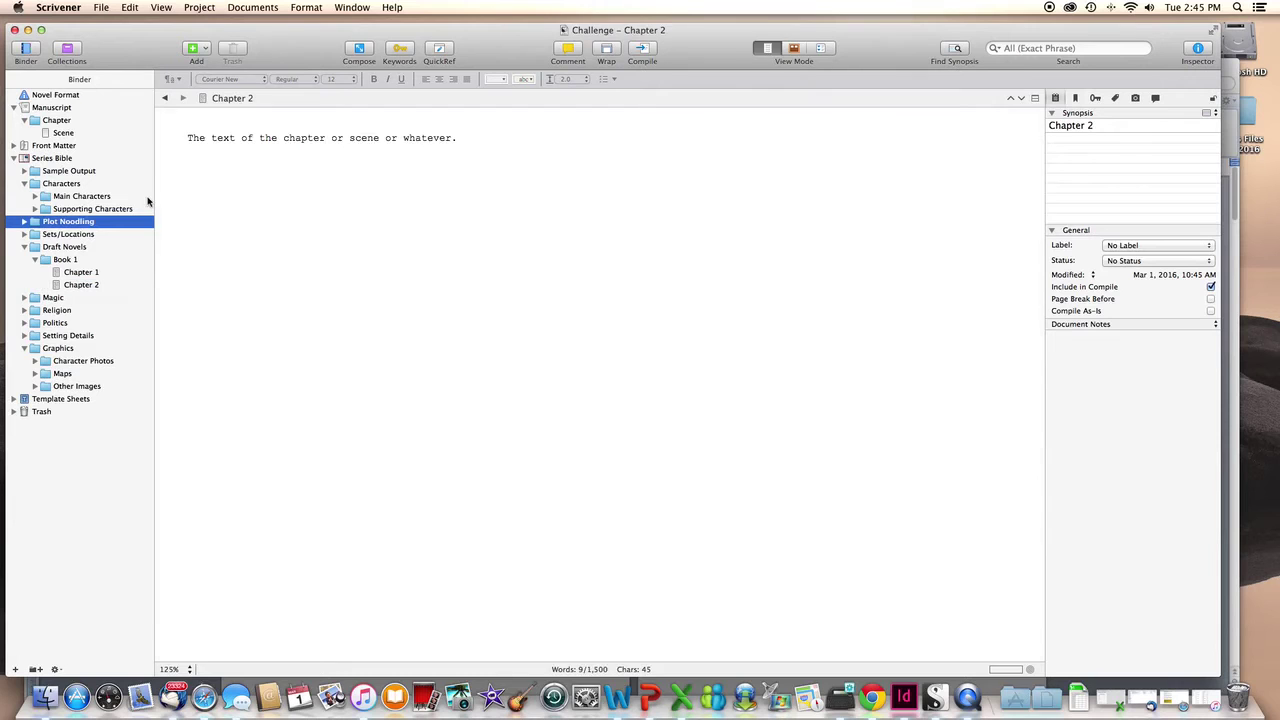
right_click(80, 274)
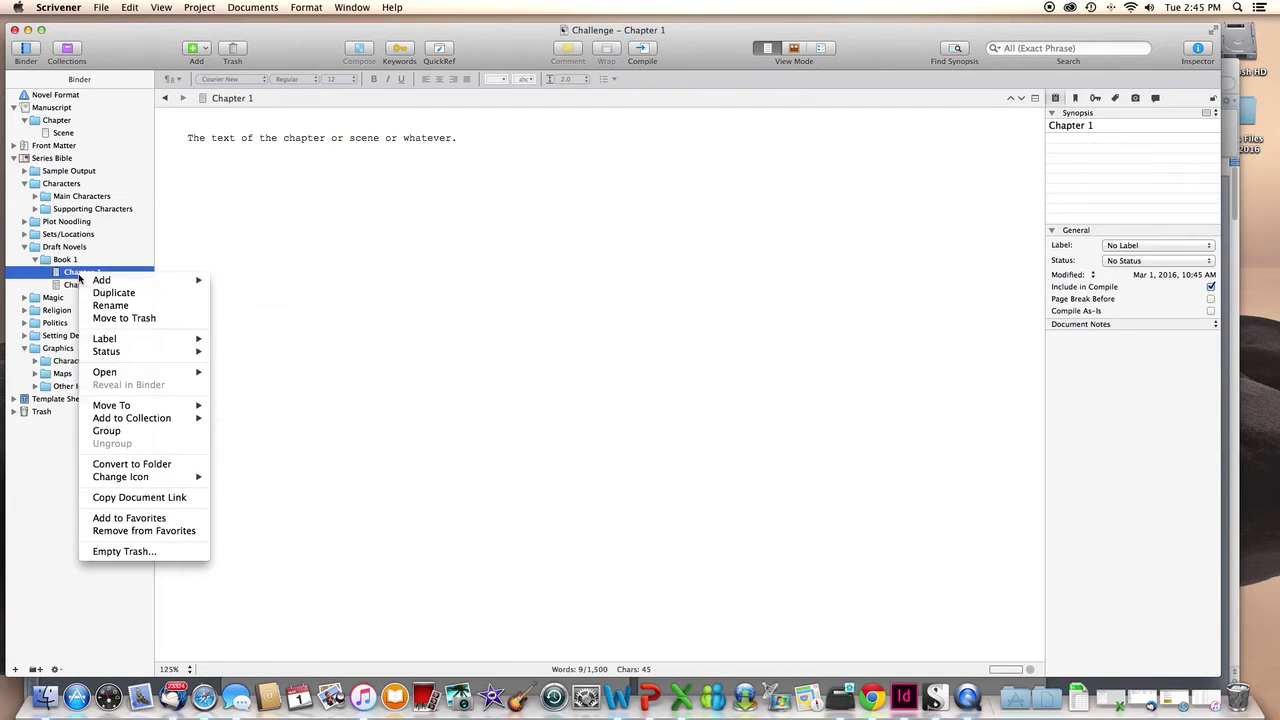
left_click(130, 293)
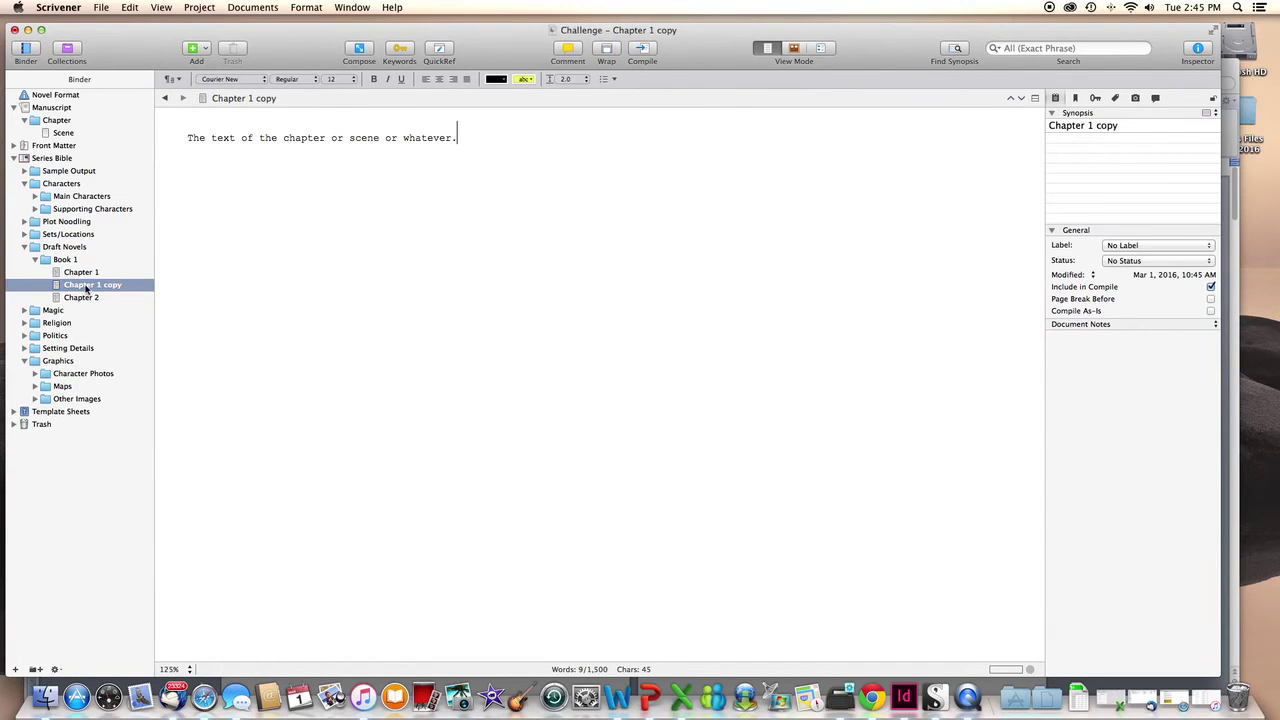
left_click_drag(97, 278, 82, 224)
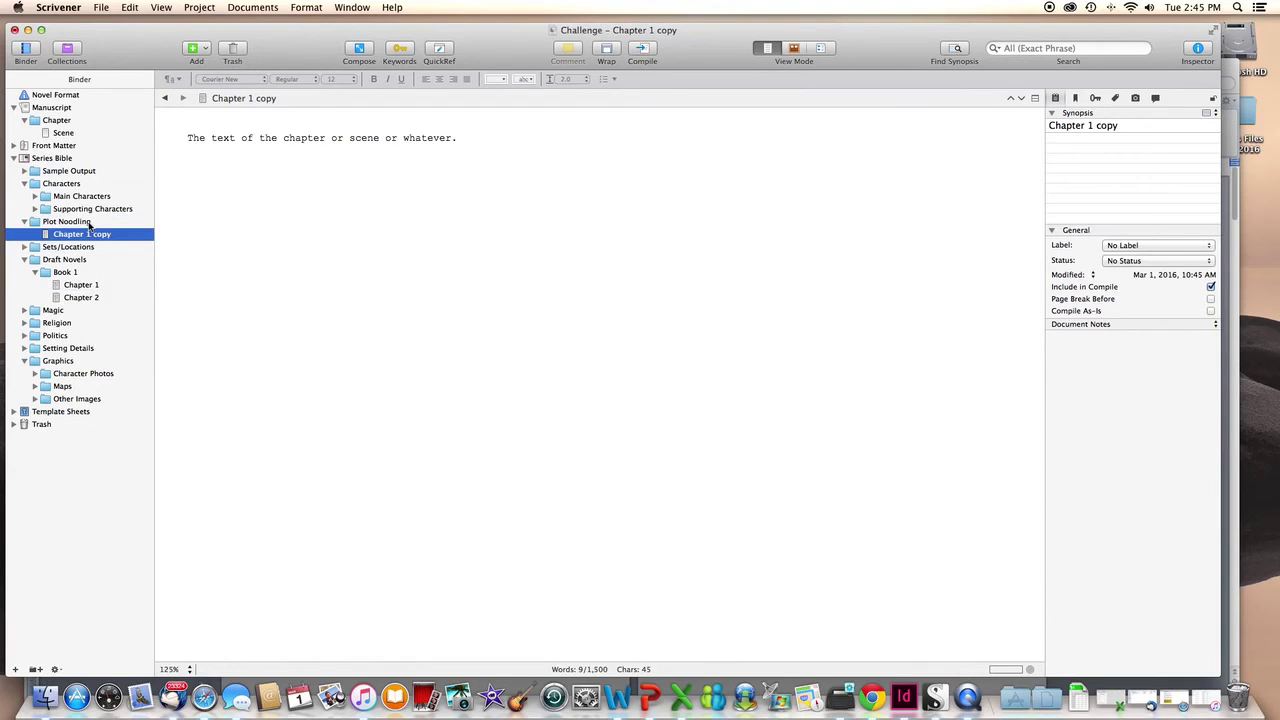
- Rename the copied document in Plot Noodling as Various Notes and select all of its placeholder text
left_click(66, 234)
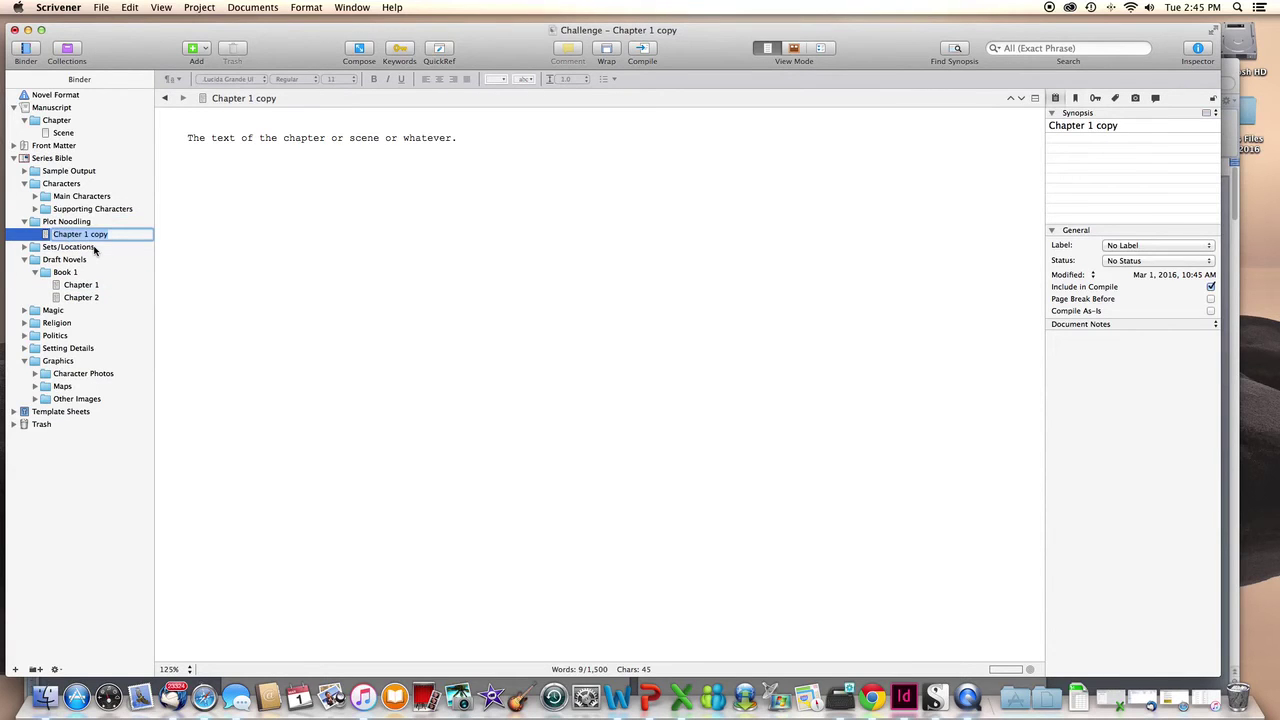
type("Various Notes")
left_click(395, 236)
left_click_drag(553, 140, 163, 135)
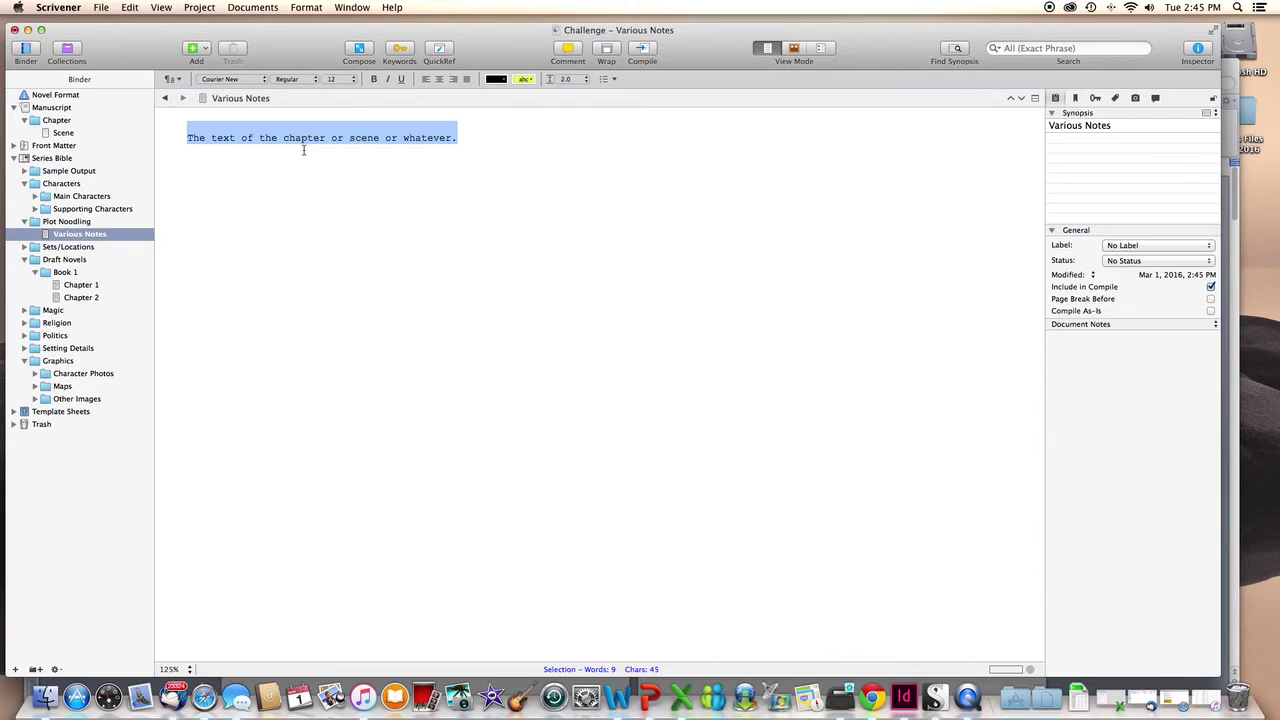
key("super+shift+h")
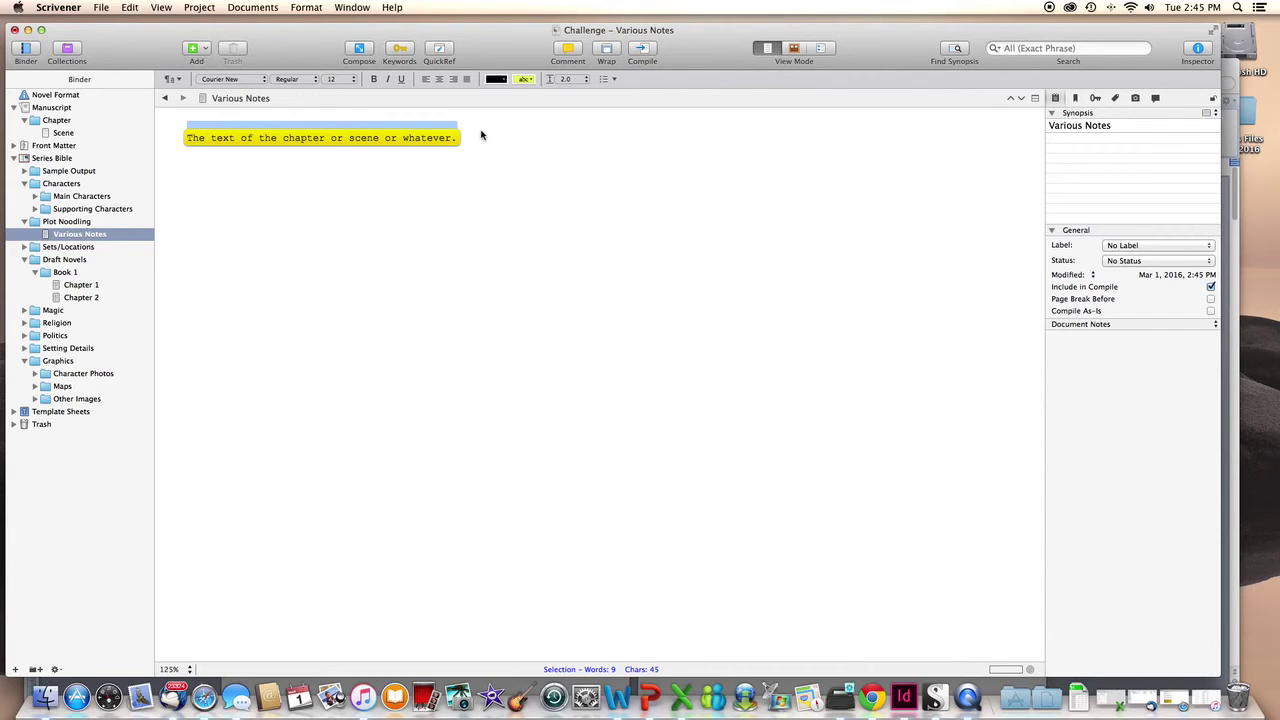
key("ctrl+super+d")
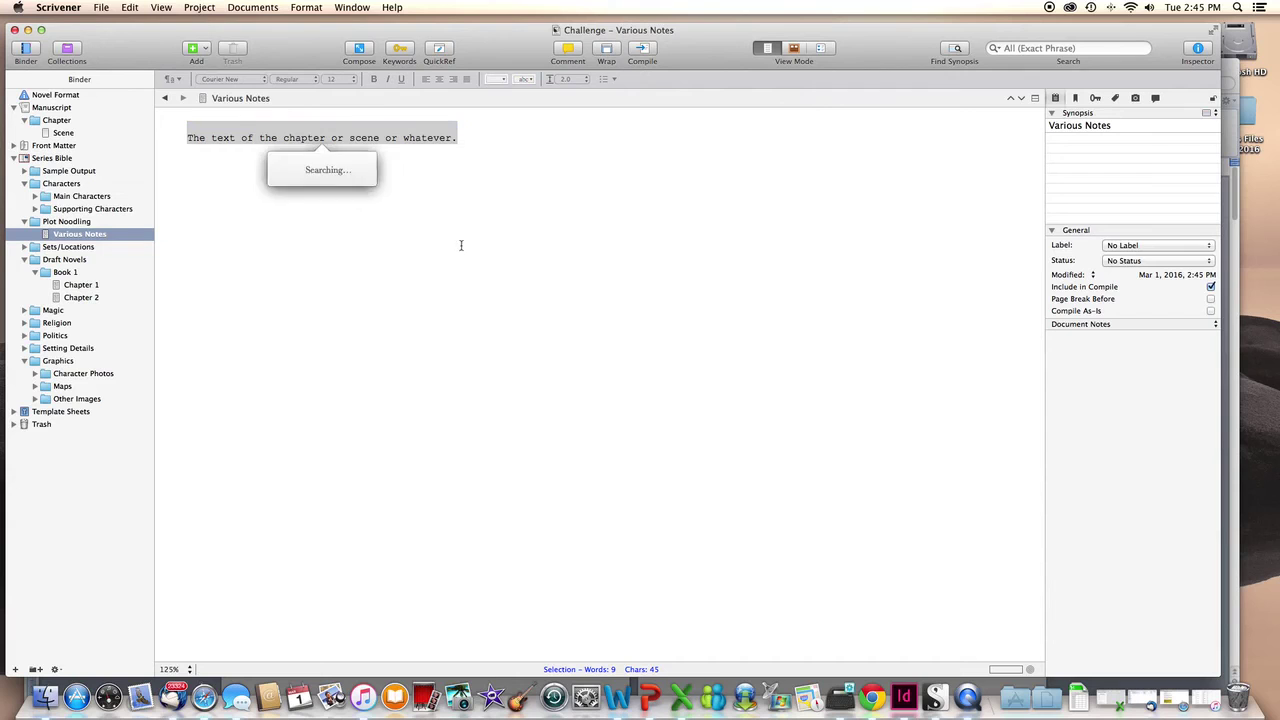
right_click(496, 157)
key("Escape")
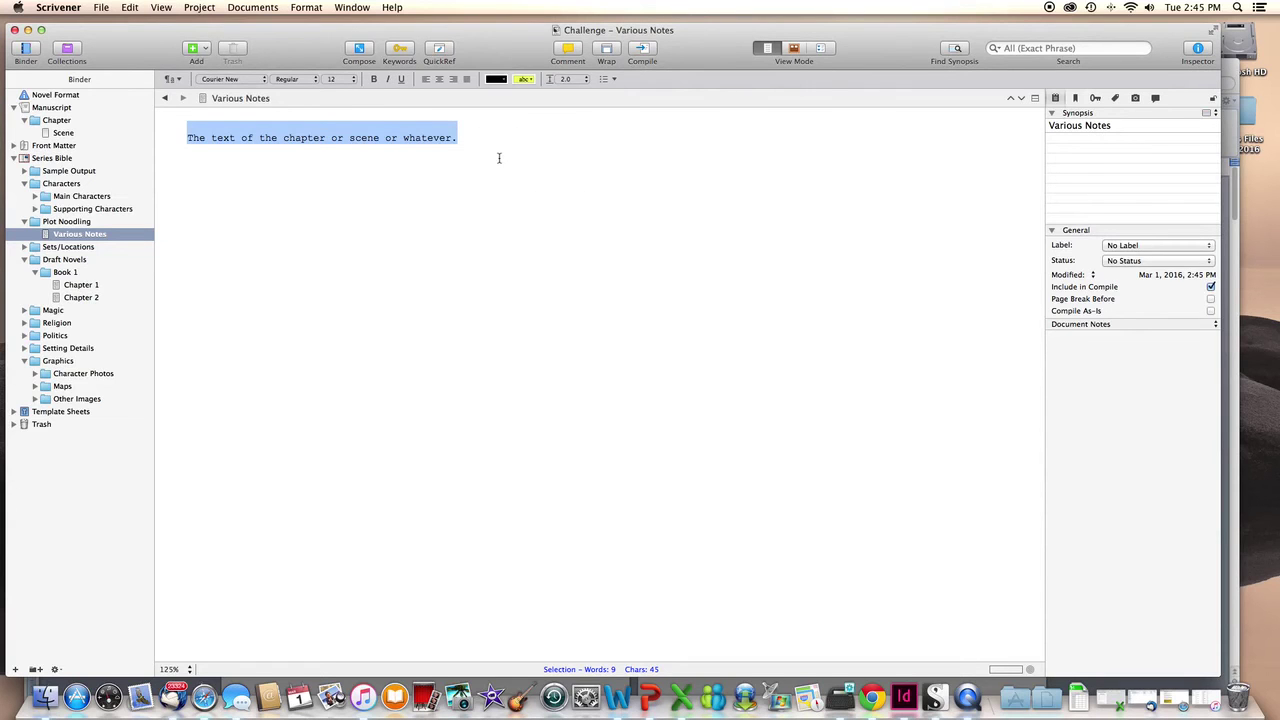
right_click(499, 157)
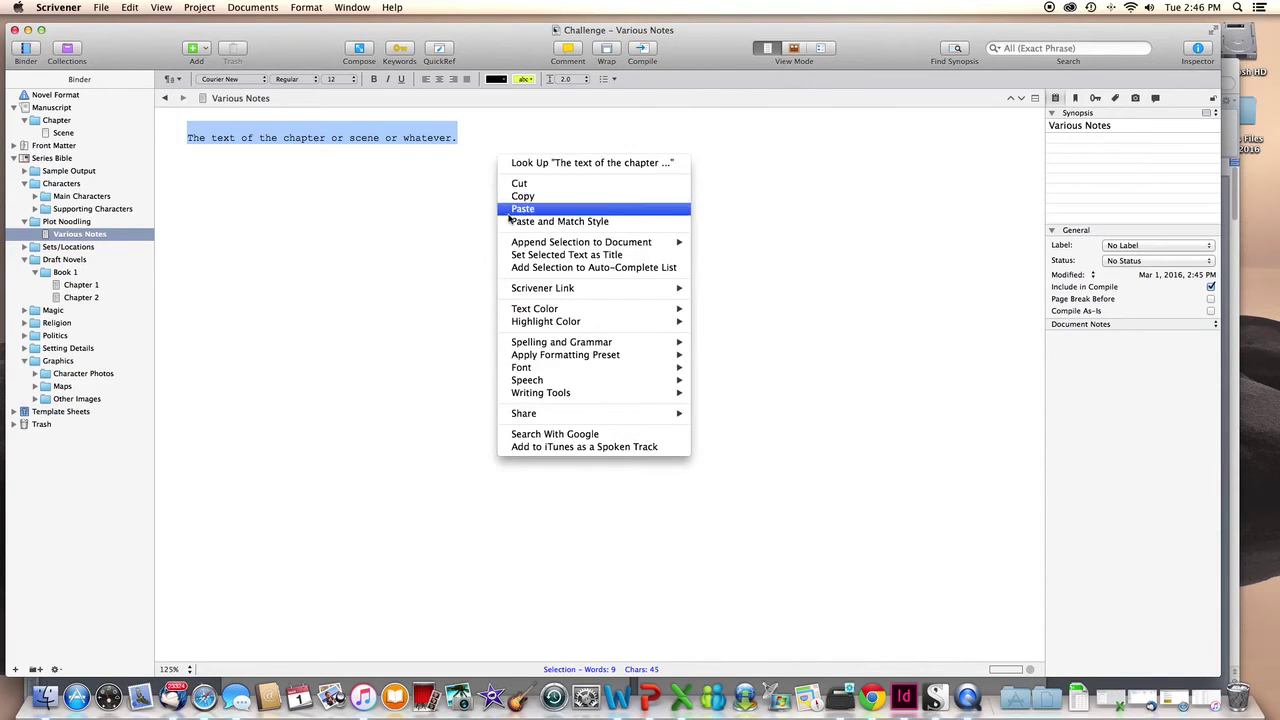
key("Escape")
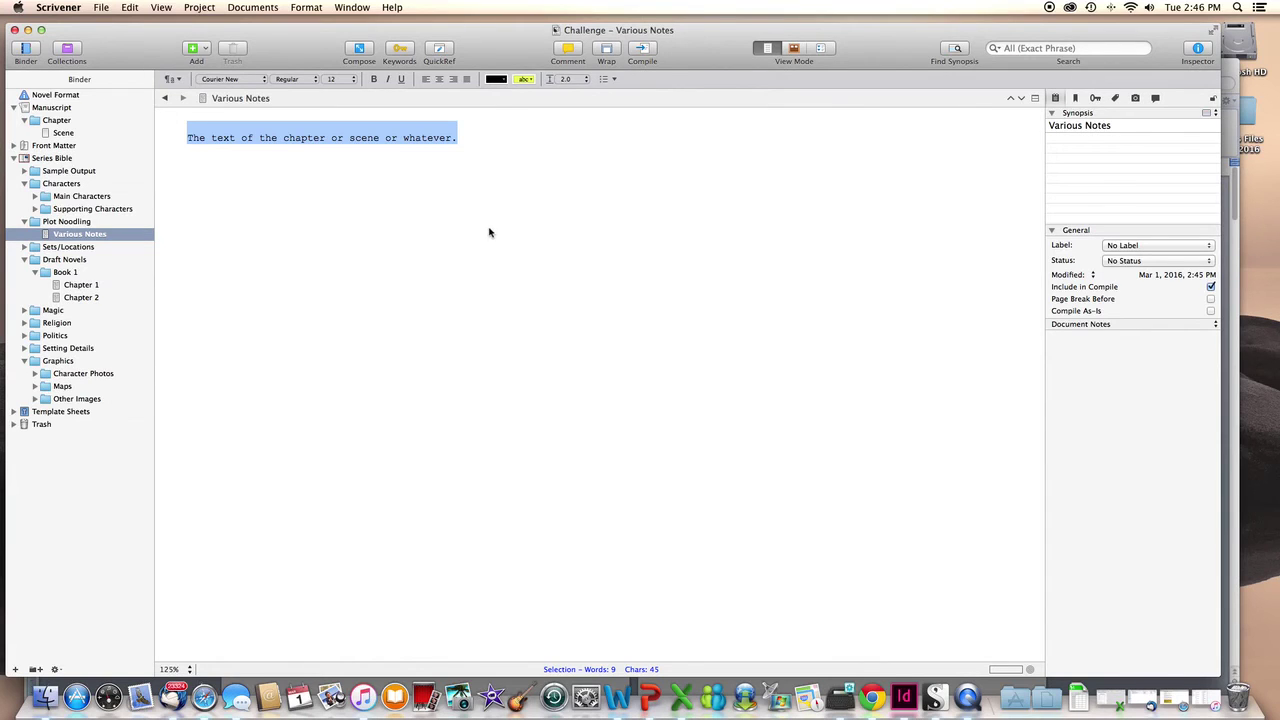
- Replace the selected placeholder text with the notes cut from Word, and remove the extra blank line at the end
key("super+v")
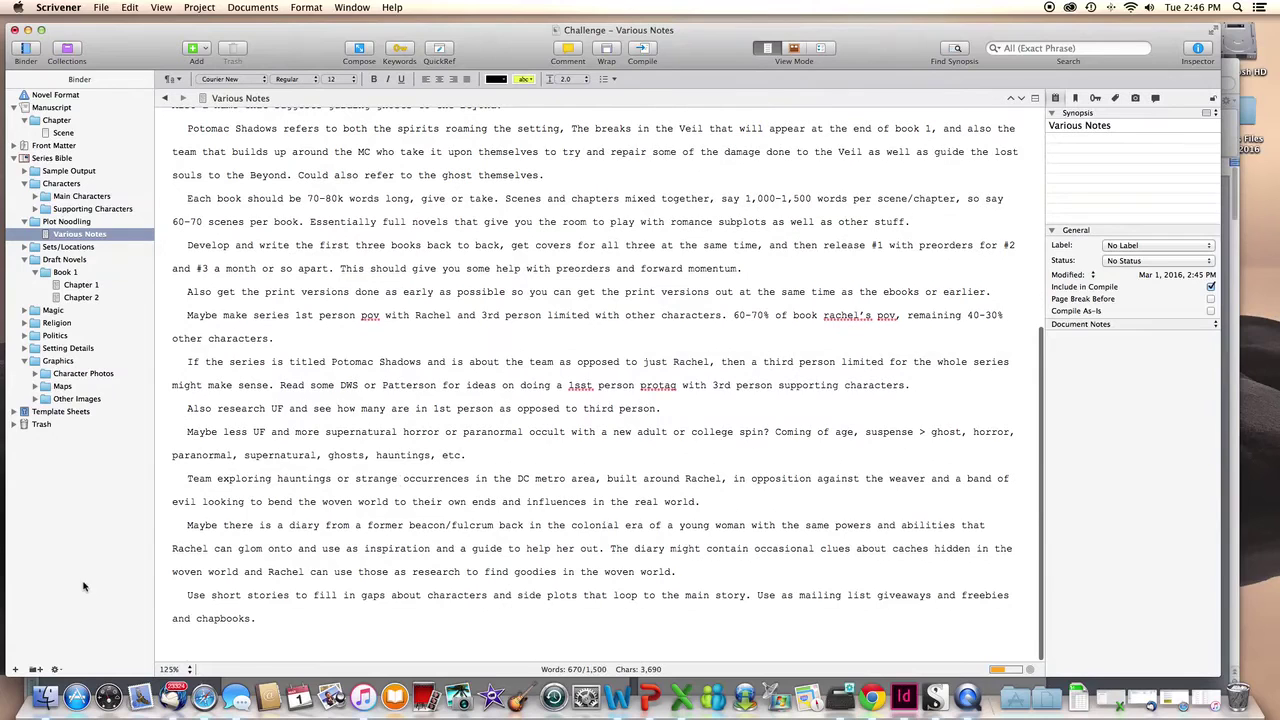
key("BackSpace")
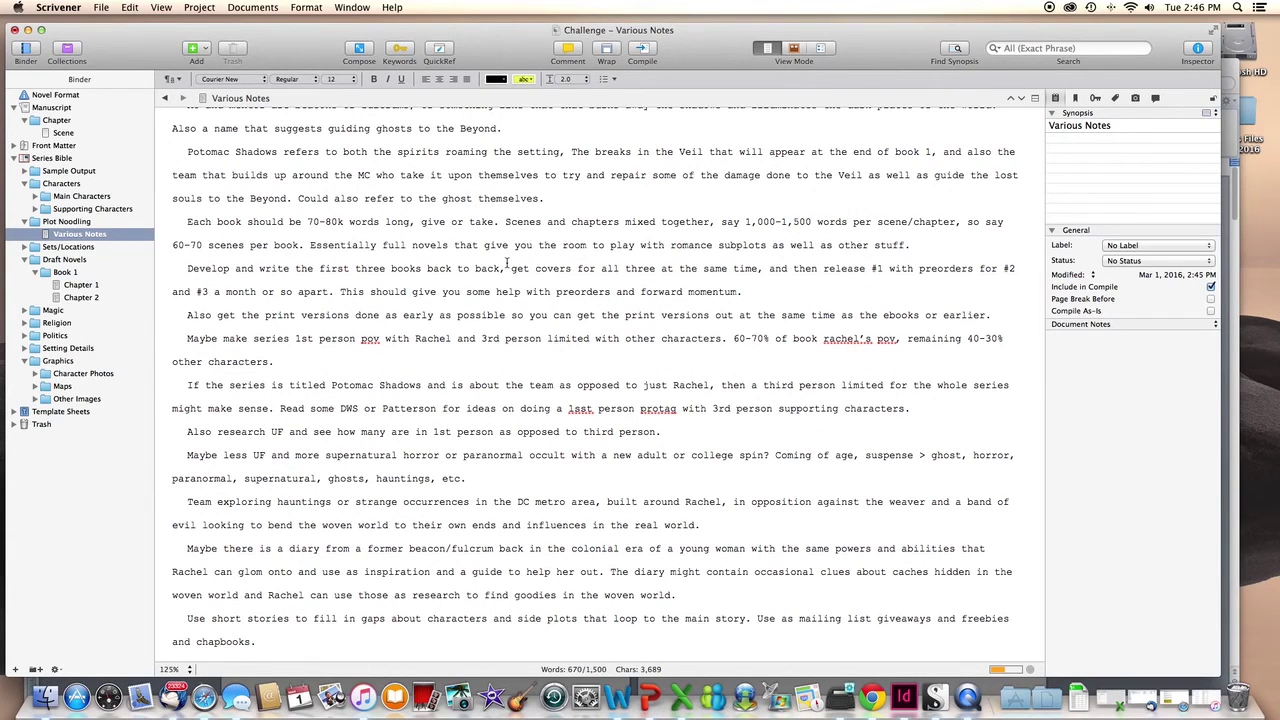
scroll(505, 262, "up", 10)
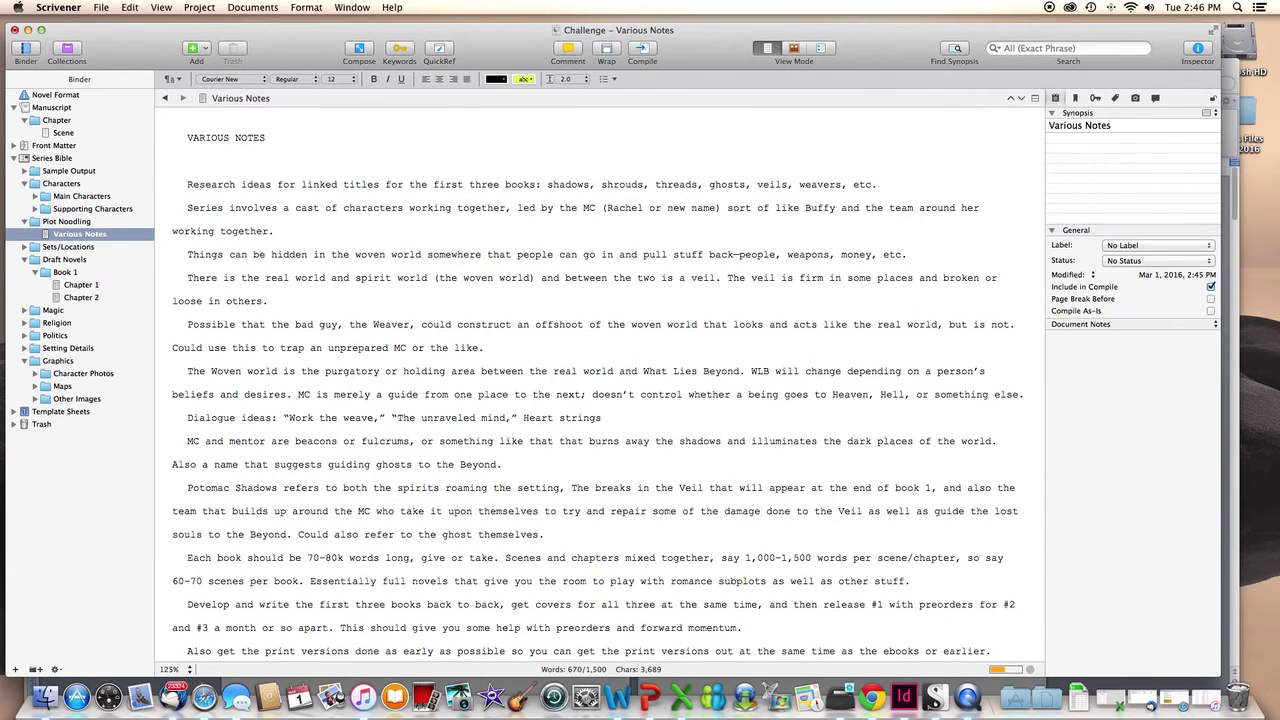
- Delete the VARIOUS NOTES heading and the blank line below it so the Various Notes document begins with the research ideas paragraph
key("Delete")
key("Delete")
key("Delete")
key("Delete")
key("Delete")
key("BackSpace")
key("BackSpace")
key("BackSpace")
key("BackSpace")
key("BackSpace")
key("BackSpace")
key("BackSpace")
key("BackSpace")
key("BackSpace")
key("BackSpace")
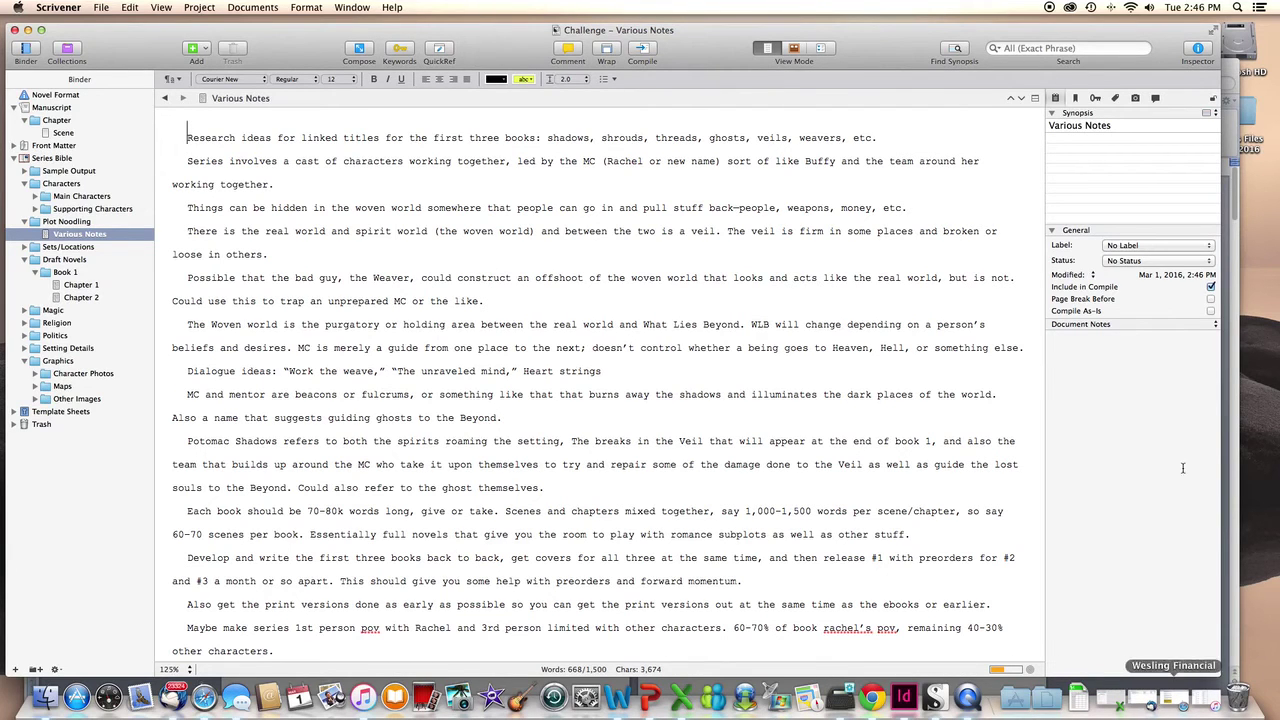
- Switch to the Word notes, remove the blank line above the possible keywords heading, and cut the whole Main Character section including its heading
left_click(1234, 66)
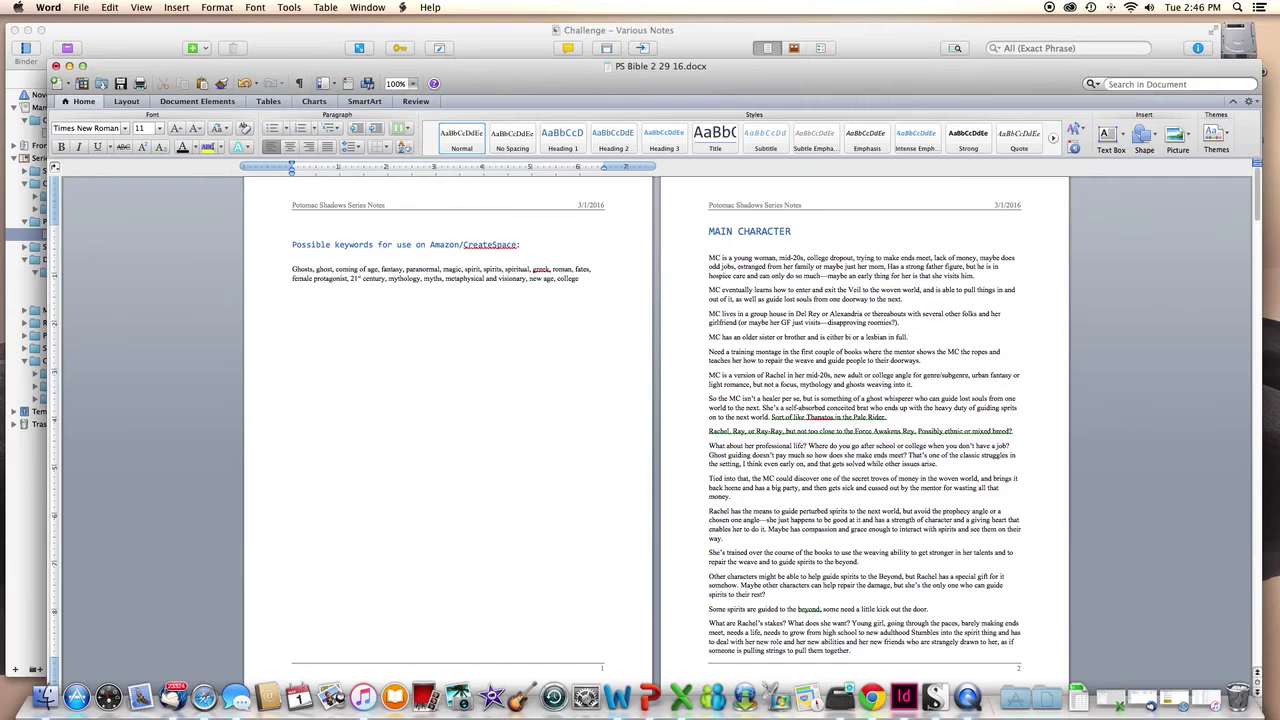
key("Delete")
scroll(575, 288, "down", 15)
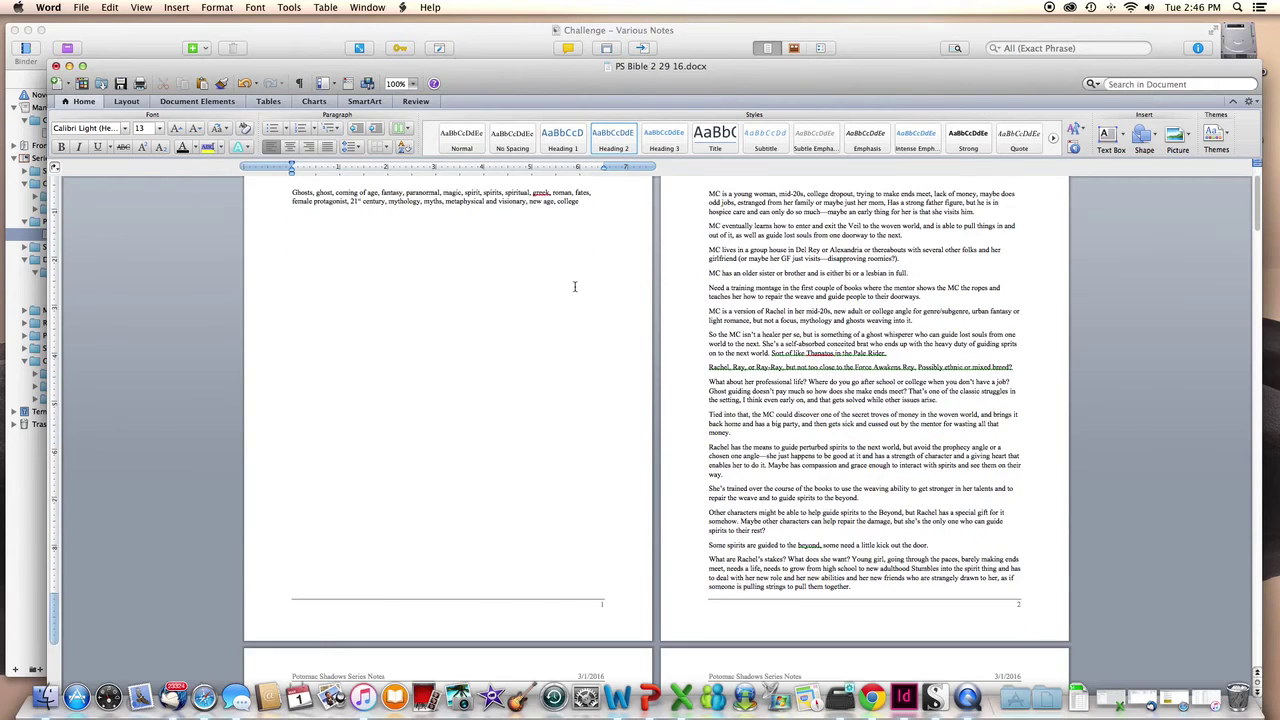
scroll(575, 288, "up", 15)
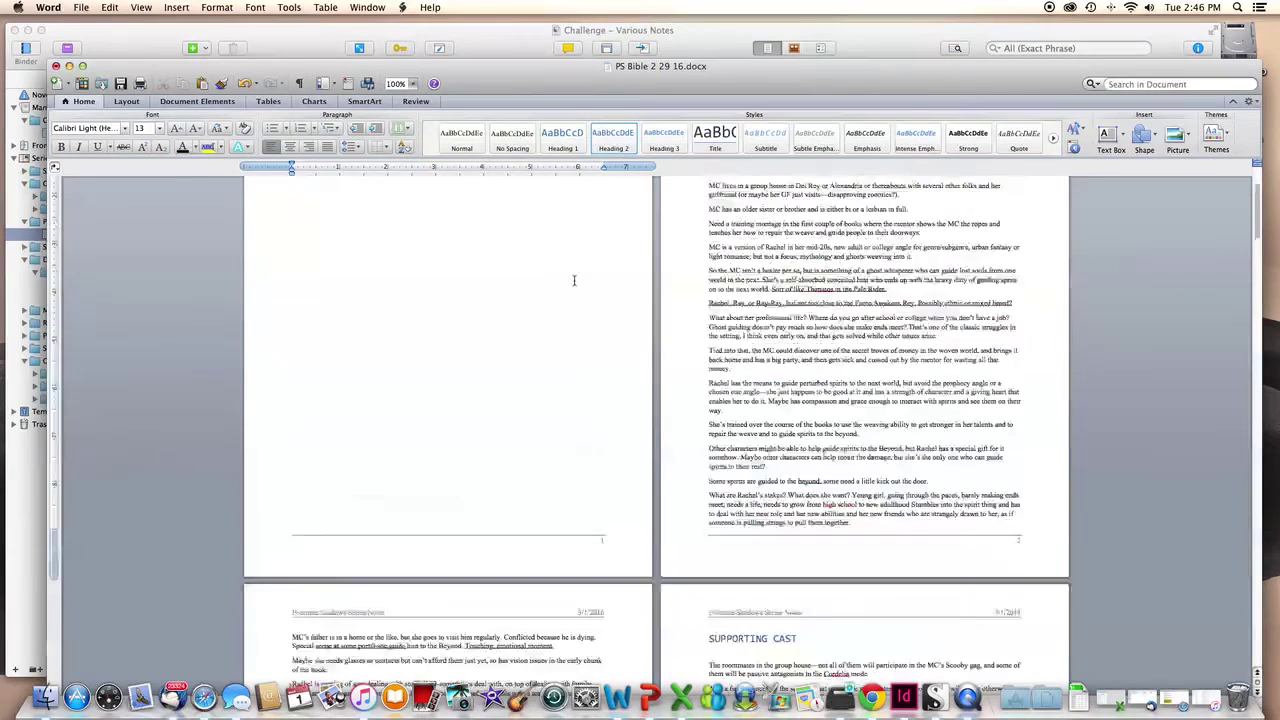
scroll(575, 281, "down", 8)
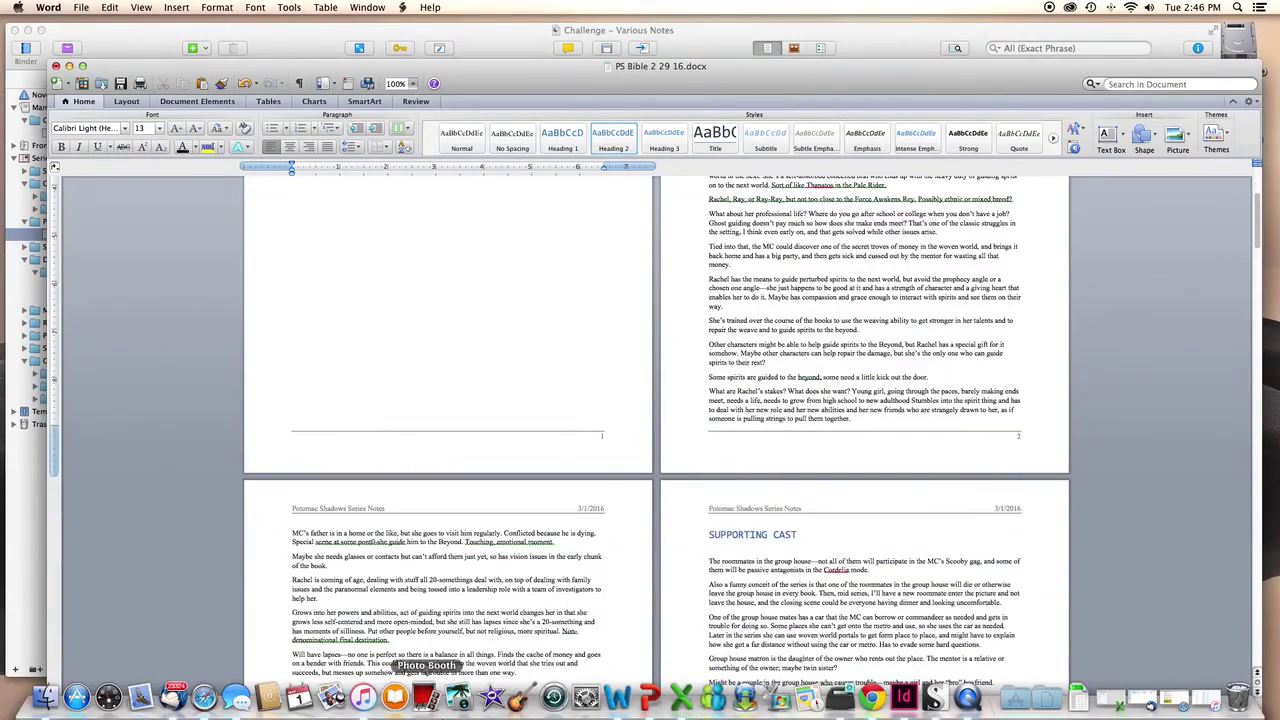
left_click_drag(534, 591, 722, 240)
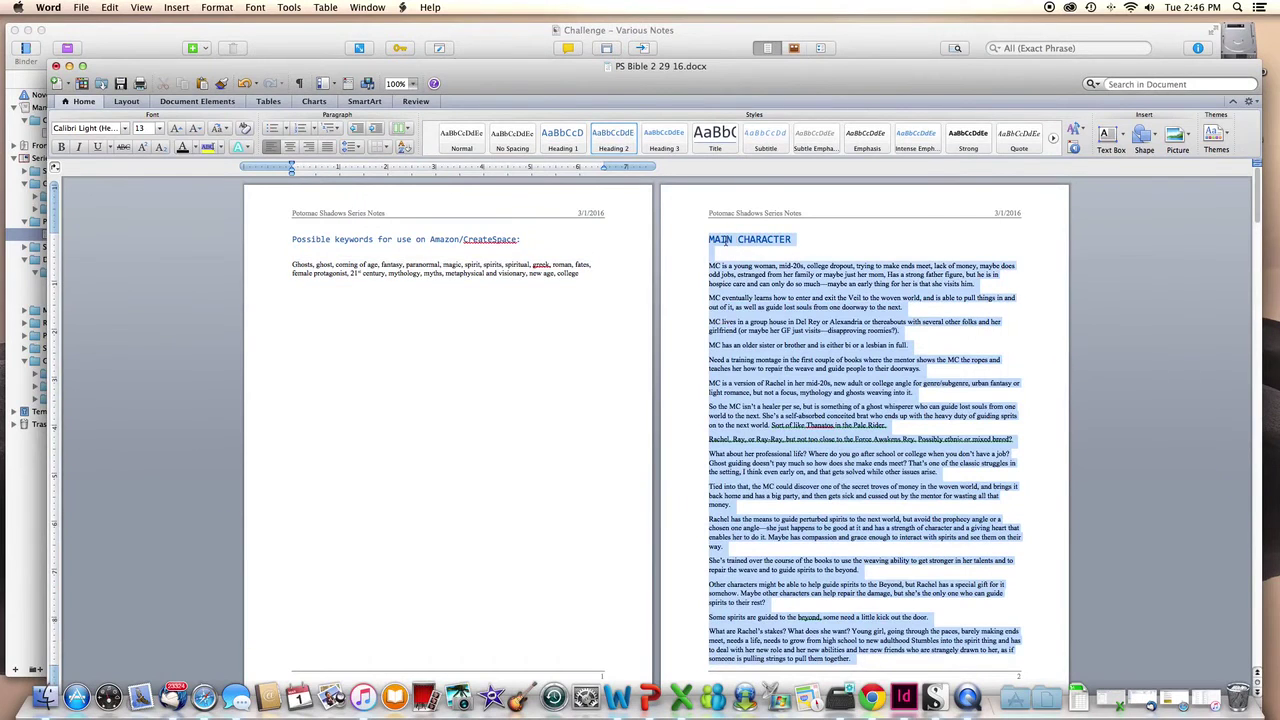
key("BackSpace")
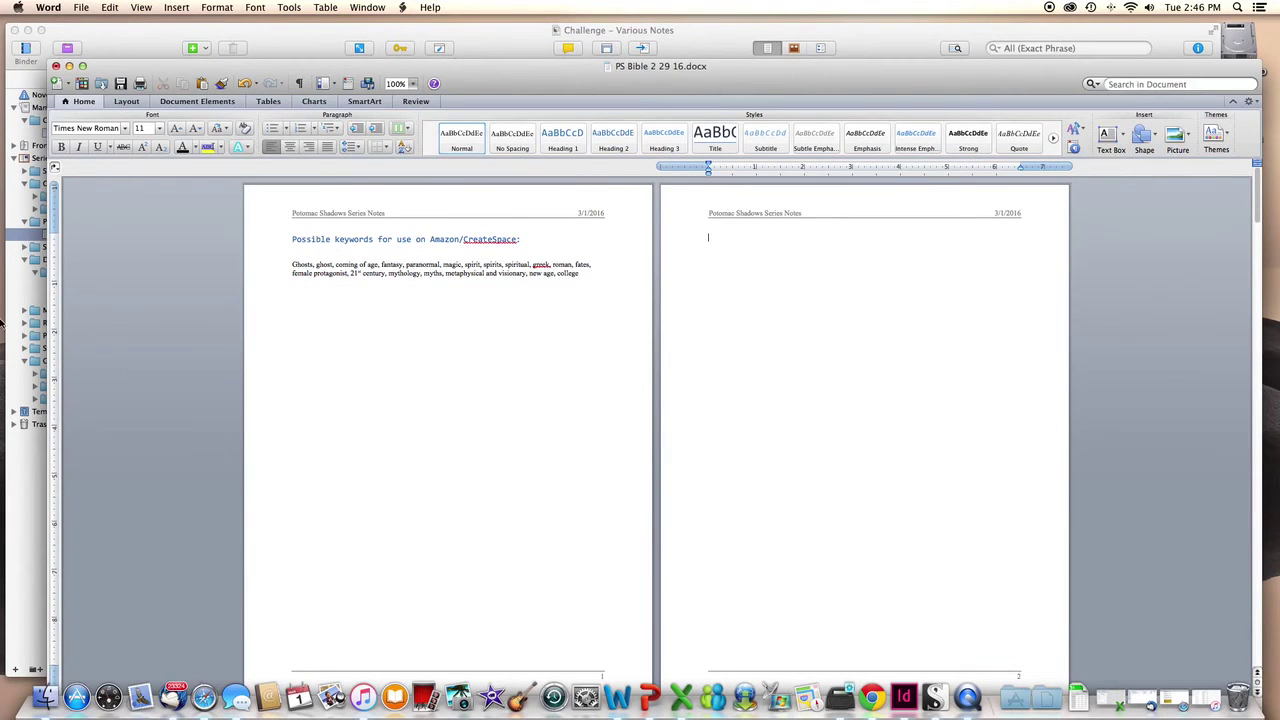
- Switch to the Challenge project in Scrivener, duplicate Chapter 2 of Book 1, and move the copy into the Main Characters folder
left_click(20, 560)
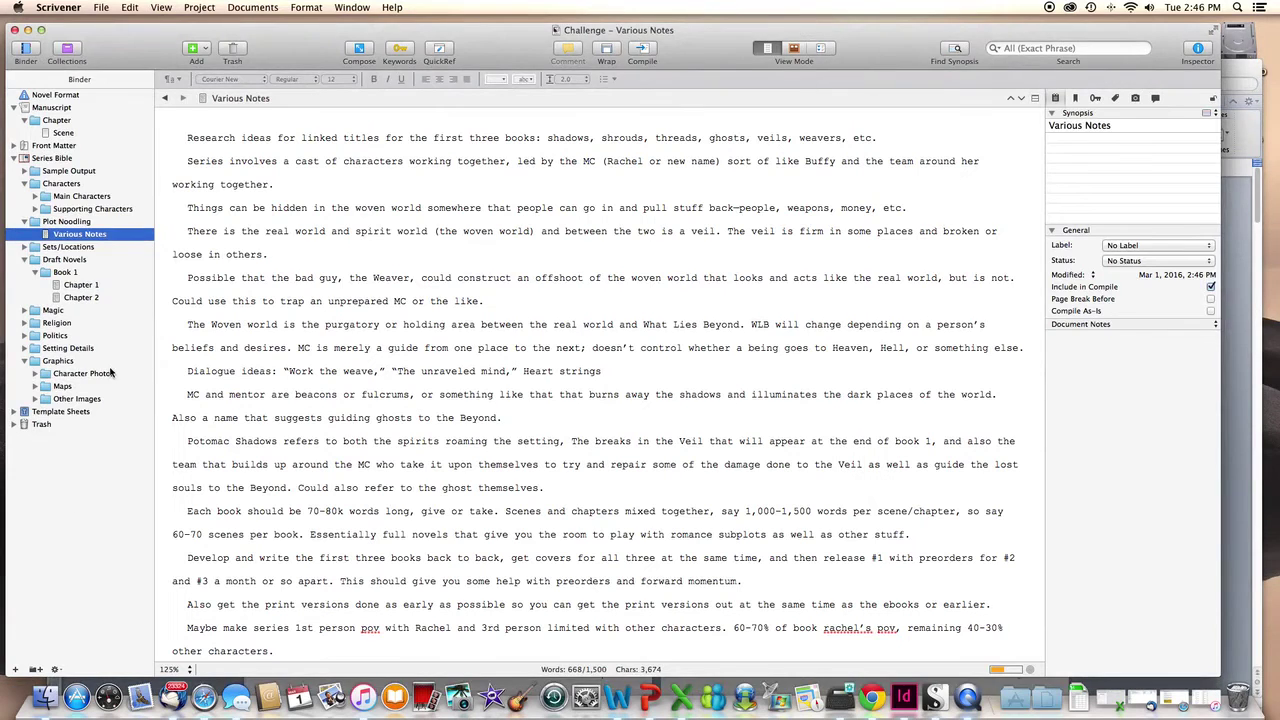
right_click(92, 297)
left_click(110, 318)
left_click_drag(90, 310, 86, 198)
- Rename the copied document in Main Characters as Rachel
left_click(95, 209)
left_click_drag(254, 98, 131, 88)
key("cmd+a")
key("BackSpace")
type("RAche")
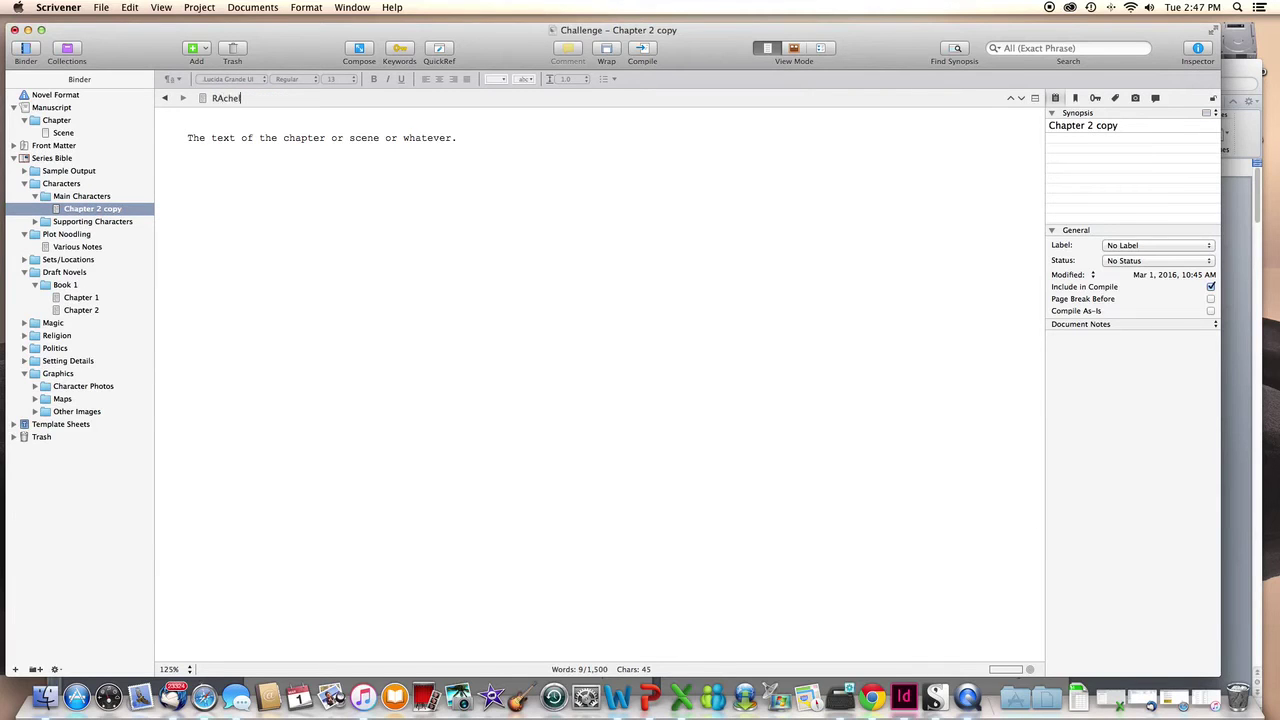
key("BackSpace")
type("a")
- Paste the cut Main Character notes after the Rachel document's placeholder text, matching the document's style
left_click(474, 133)
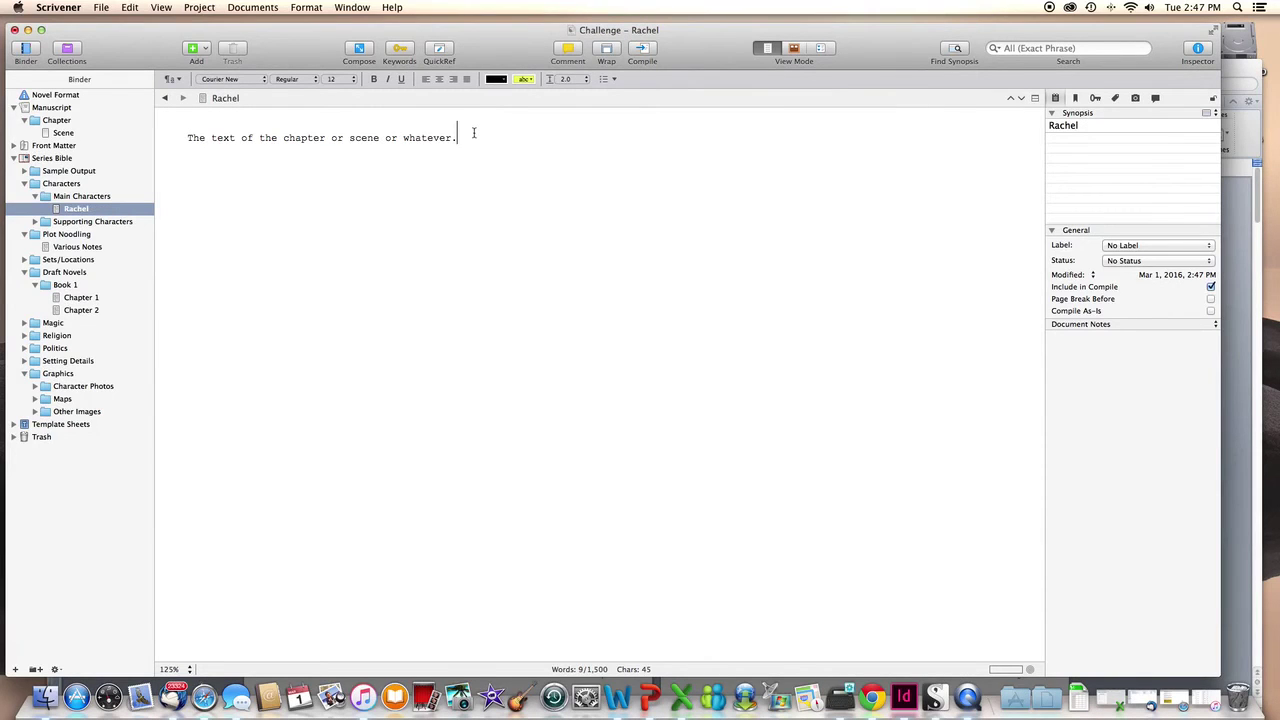
right_click(477, 133)
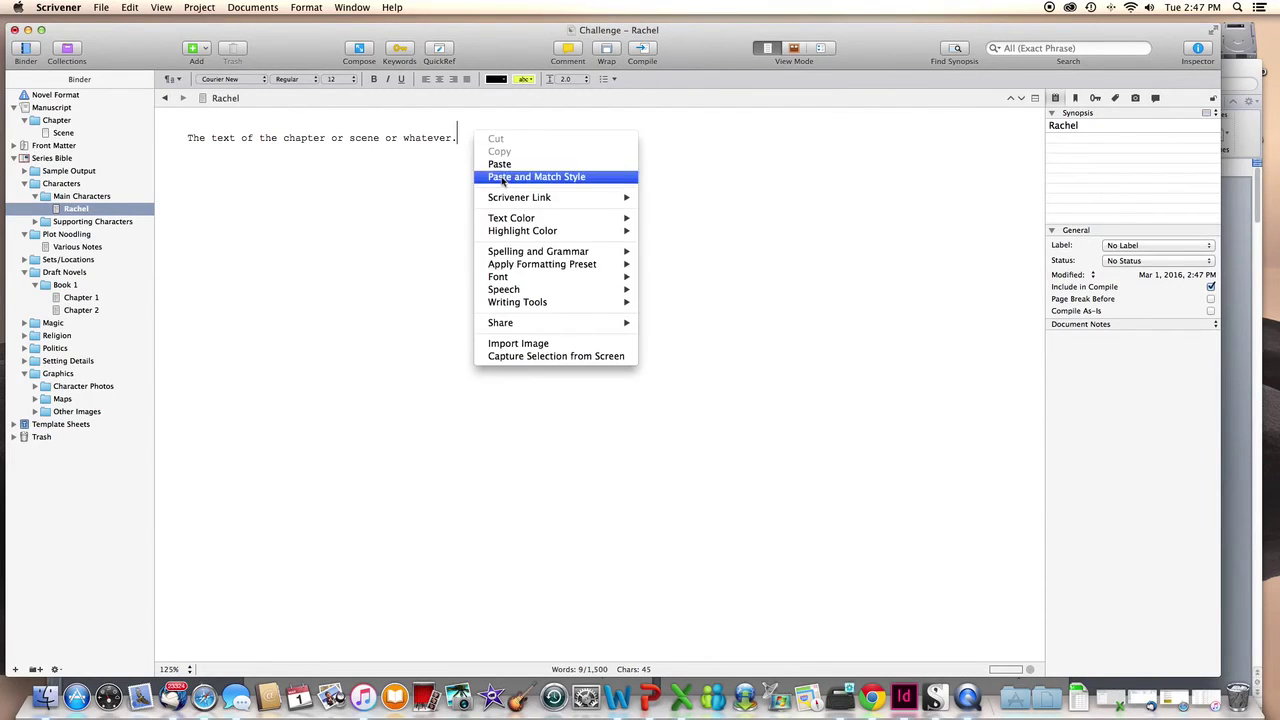
left_click(466, 186)
scroll(741, 433, "up", 5)
scroll(741, 433, "up", 5)
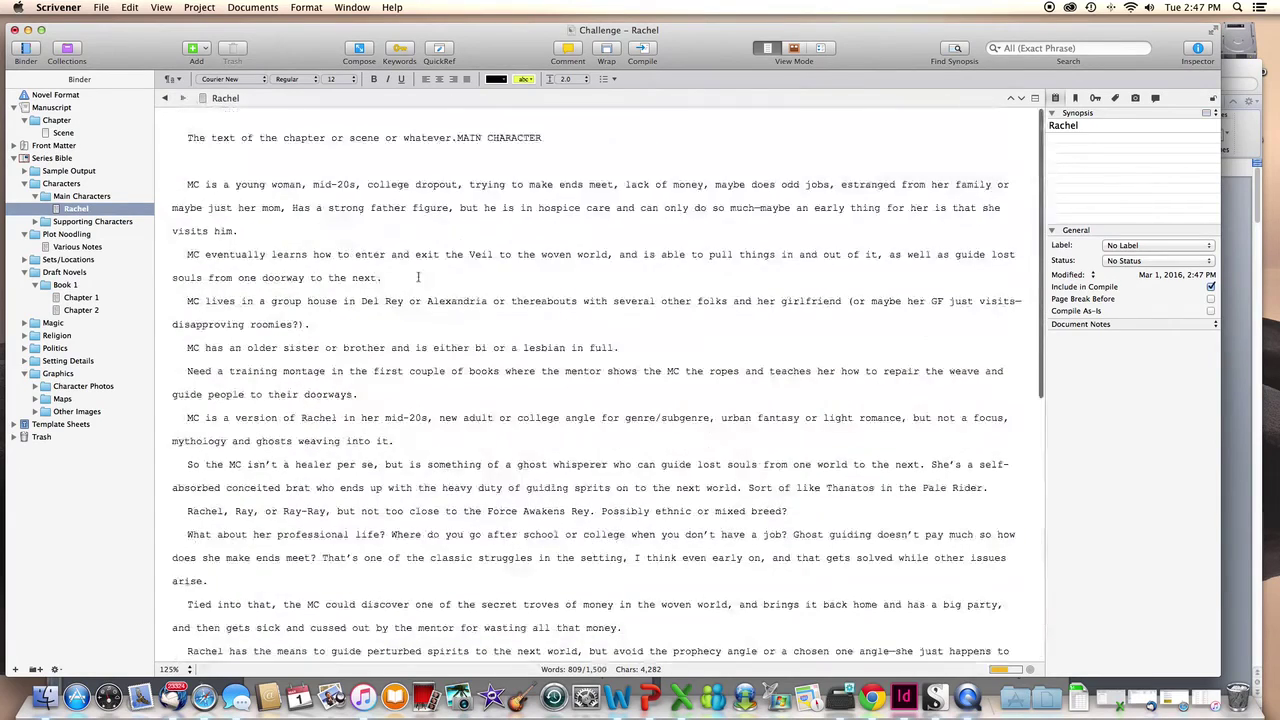
- Delete the placeholder sentence, the MAIN CHARACTER heading and the blank line so the Rachel document begins with the first character note
left_click(355, 137)
key("Delete")
key("Delete")
key("Delete")
key("Delete")
key("Delete")
key("Delete")
key("Delete")
key("Delete")
key("Delete")
key("Delete")
key("Delete")
key("Delete")
key("Delete")
key("Delete")
key("Delete")
key("Delete")
key("Delete")
key("Delete")
key("Delete")
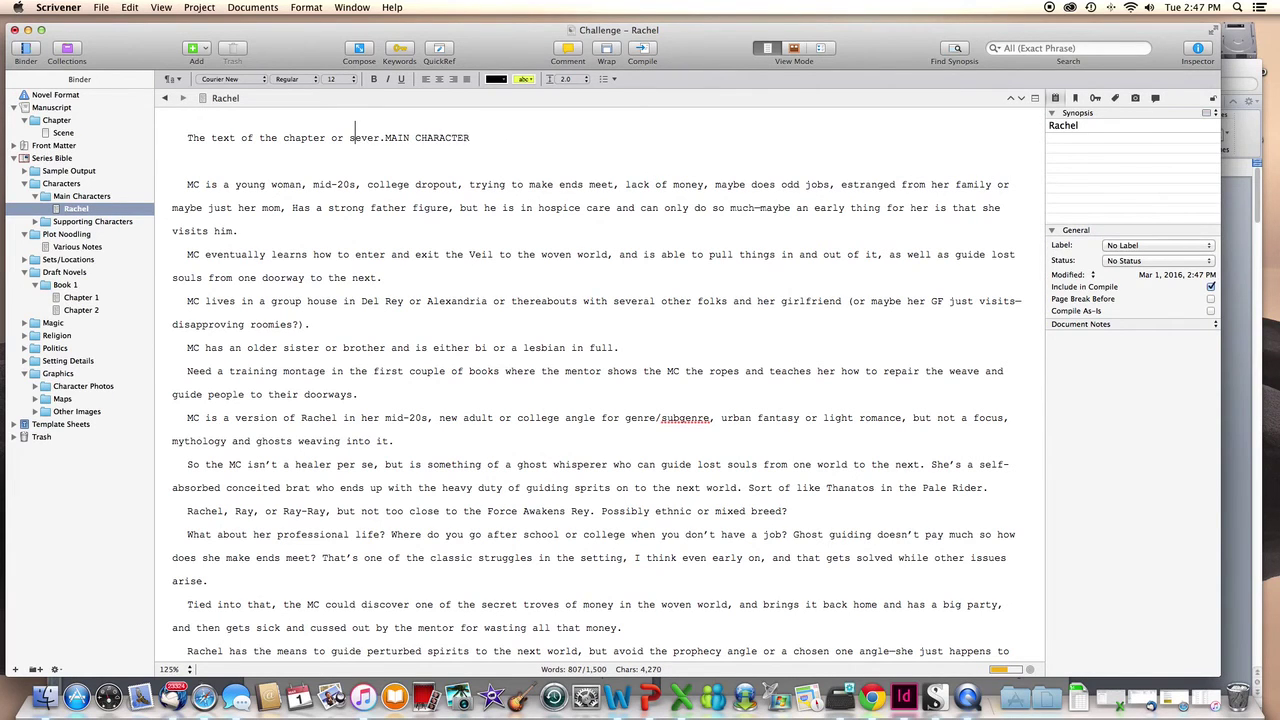
key("Delete")
key("Delete")
key("Delete")
key("Delete")
key("Delete")
key("Delete")
key("Delete")
key("Delete")
key("Delete")
key("Delete")
key("Delete")
key("Delete")
key("Delete")
key("BackSpace")
key("BackSpace")
key("BackSpace")
key("BackSpace")
key("BackSpace")
key("BackSpace")
key("BackSpace")
key("BackSpace")
key("BackSpace")
key("BackSpace")
key("BackSpace")
key("BackSpace")
key("BackSpace")
key("BackSpace")
key("BackSpace")
key("BackSpace")
key("BackSpace")
key("BackSpace")
key("BackSpace")
key("BackSpace")
key("BackSpace")
key("BackSpace")
key("BackSpace")
key("Delete")
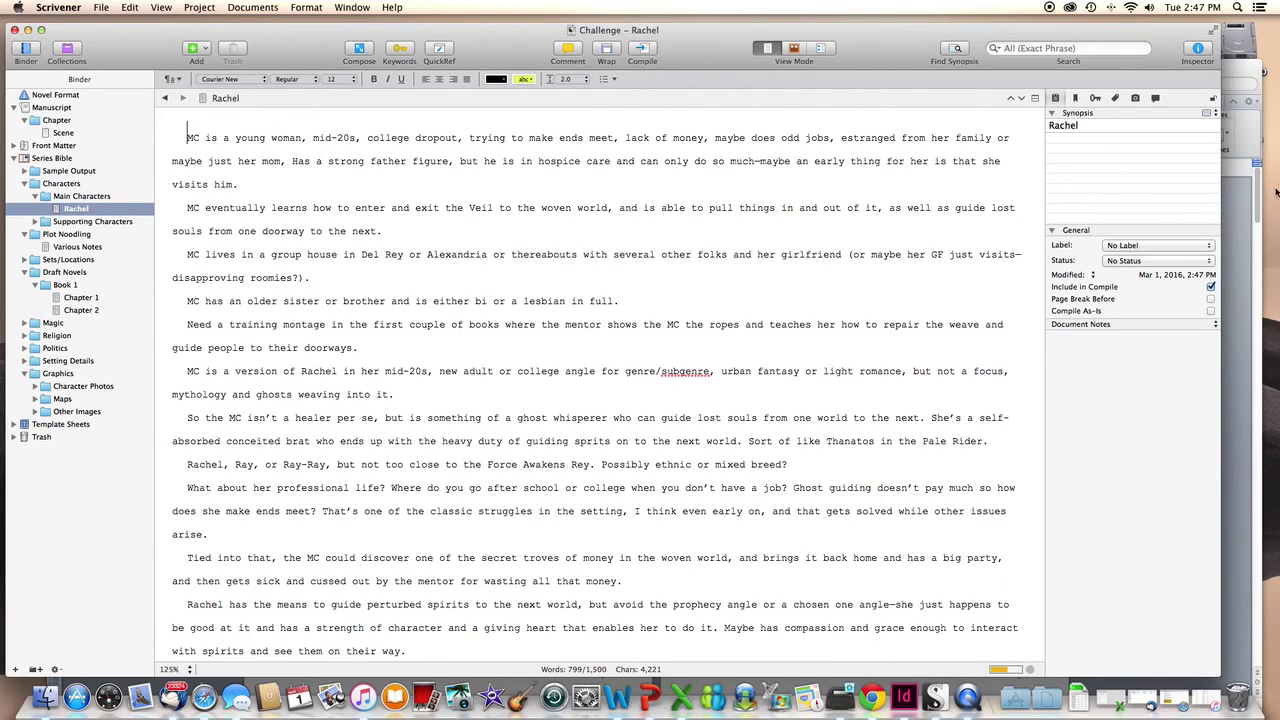
- Remove the empty page before Supporting Cast in the Word notes, and bring up the Locations/Sets section beside the Scrivener binder
left_click(1253, 227)
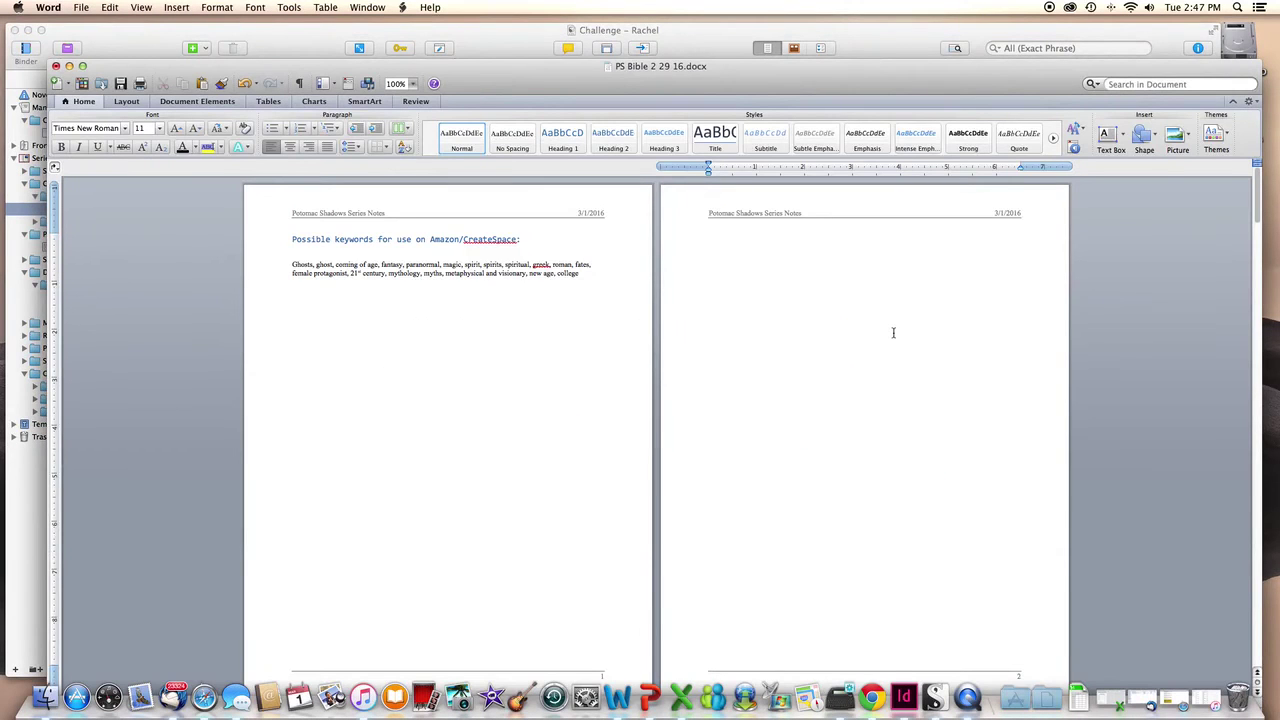
type("SUPPORTING CAST The roommates in the group house—not all of them will participate in the MC's Scooby gag, and some of them will be passive antagonists in the Cordelia mode. Also a funny conceit of the series is that one of the roommates in the group house will die or otherwise leave the group house in every book. Then, mid series, I'll have a new roommate enter the picture and not leave the house, and the closing scene could be everyone having dinner and looking uncomfortable. One of the group house mates has a car that the MC can borrow or commandeer as needed and gets in trouble for doing so. Some places she can't get onto the metro and use, so she uses the car as needed. Later in the series she can use woven world portals to get form place to place, and might have to explain how she got a far distance without using the car or metro. Has to evade some hard questions. Group house matron is the daughter of the owner who rents out the place. The mentor is a relative or something of the owner; maybe twin sister? Might be a couple in the group house who causes trouble—maybe a girl and her \"bro\" boyfriend. Bello and Cubes can be ported into the series without too much effort. Malcolm could become a tragic hero of sorts, sorta good, goes down a dark path, is influenced by the weaver, does great evil, then is redeemed before his final sacrifice. And through it all, the MC moves forward and grows and learns and matures.")
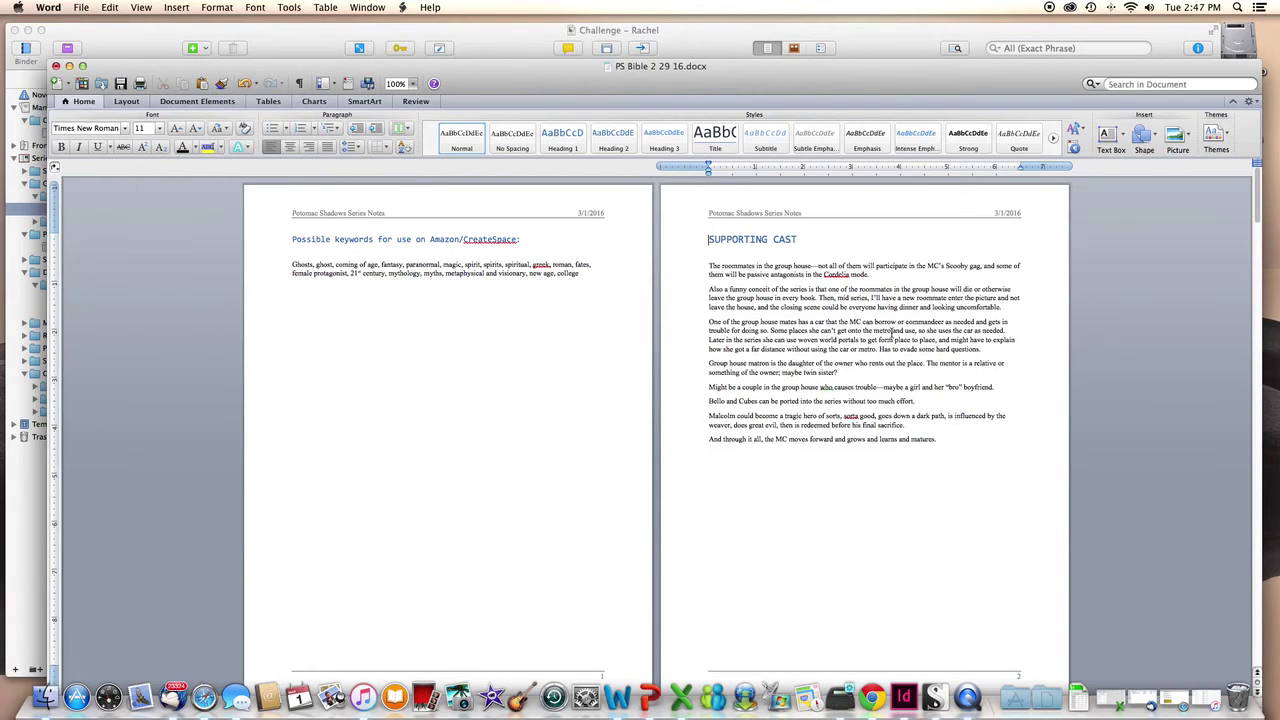
scroll(787, 284, "down", 2)
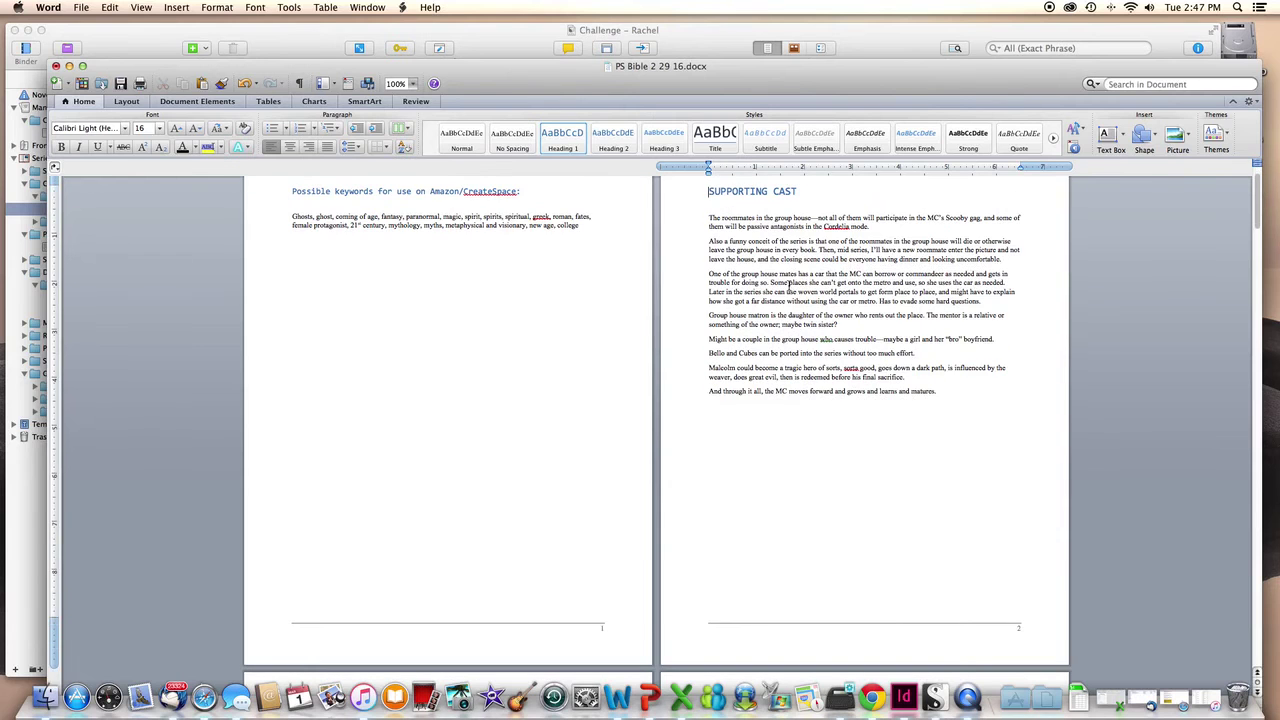
scroll(790, 316, "down", 15)
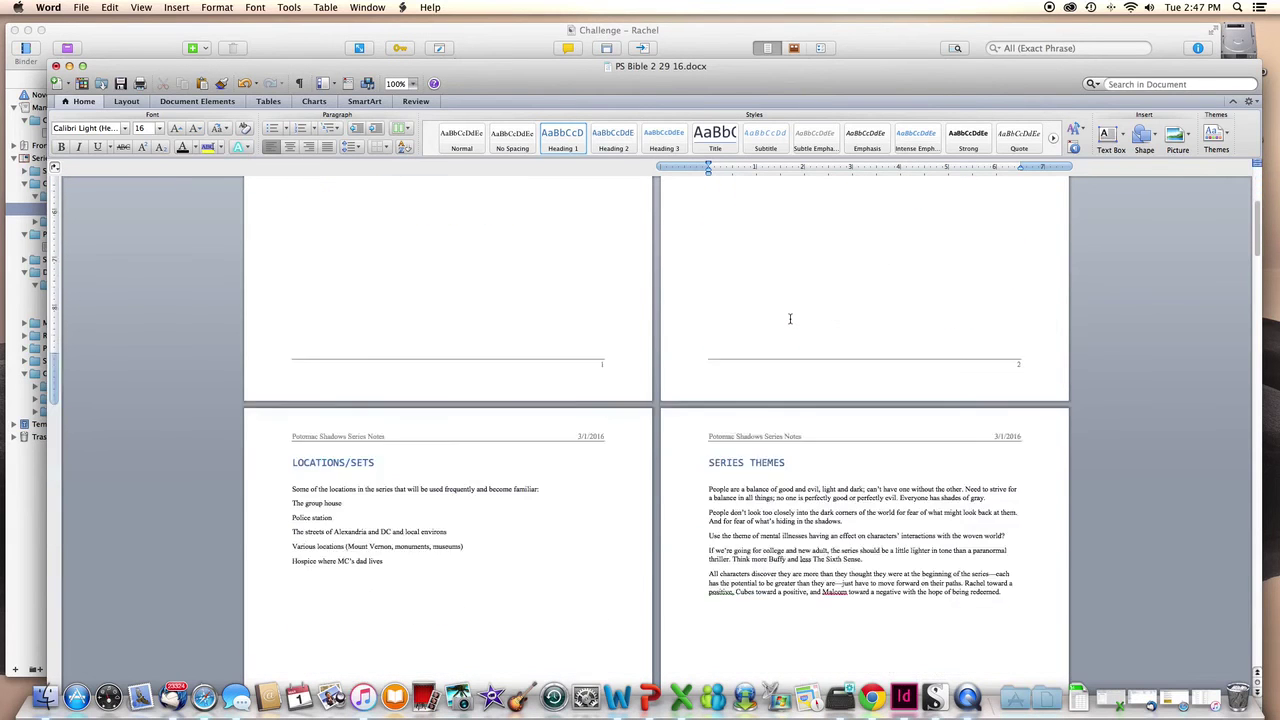
scroll(790, 320, "down", 2)
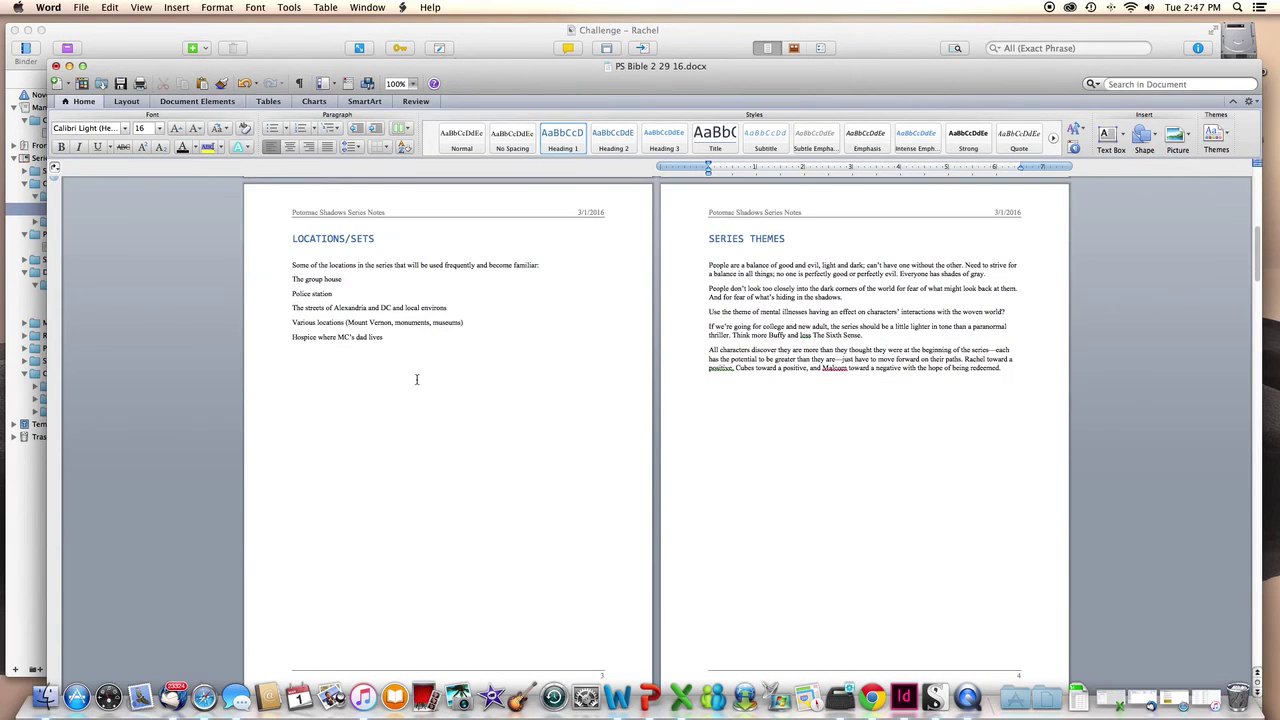
mouse_move(406, 347)
left_mouse_down()
mouse_move(329, 320)
mouse_move(293, 240)
mouse_move(355, 345)
mouse_move(402, 358)
left_mouse_up()
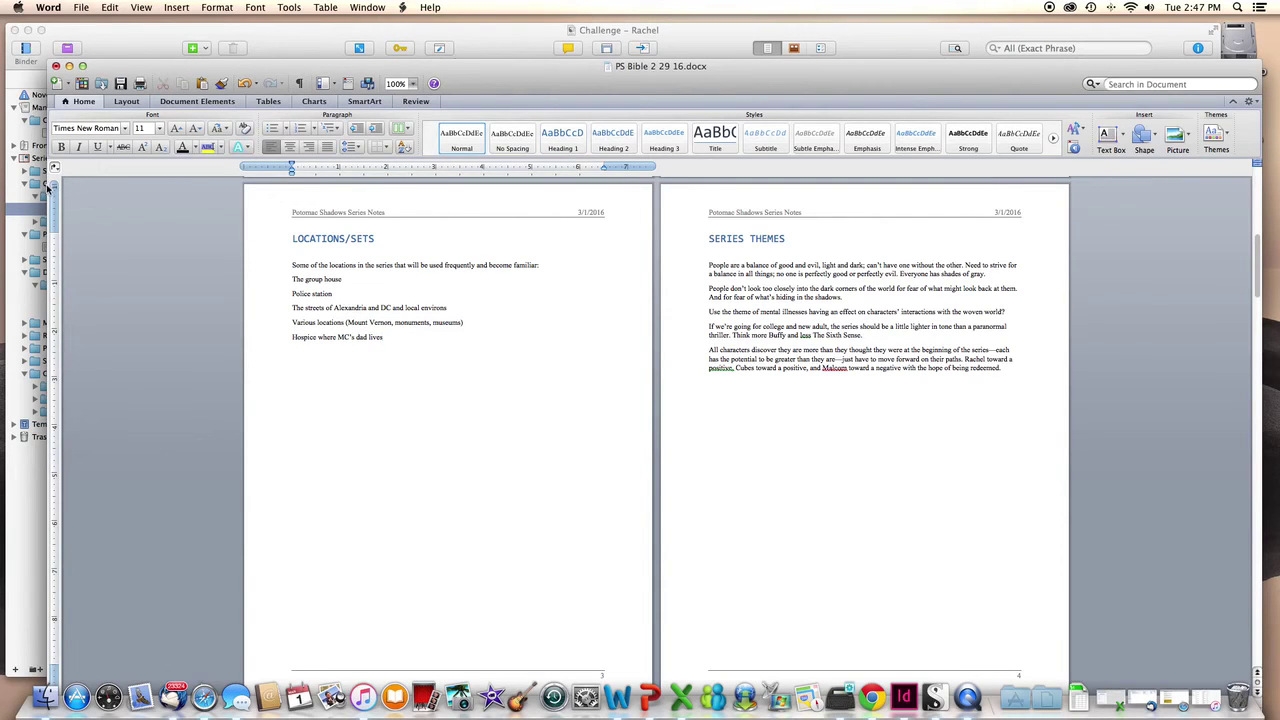
left_click_drag(101, 62, 297, 77)
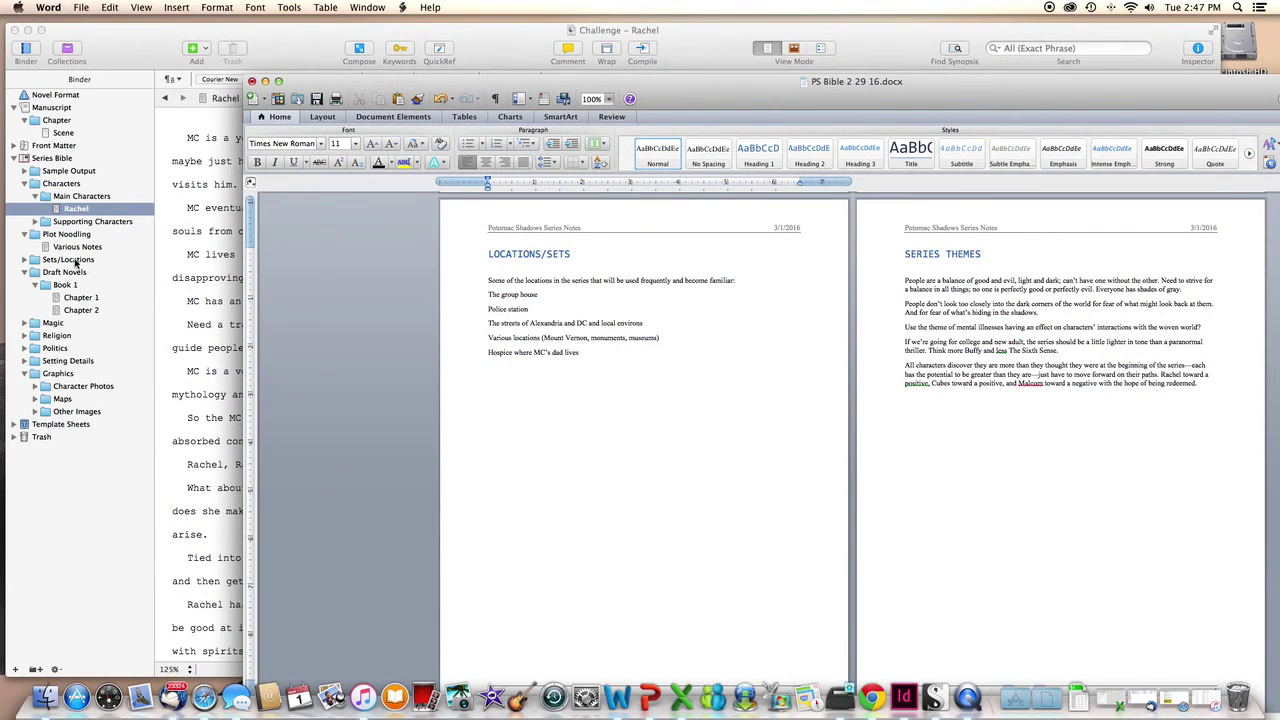
- Duplicate Chapter 1 of Book 1 in Scrivener and move the copy directly under Series Bible, above the Sample Output folder
left_click(90, 300)
right_click(90, 298)
left_click(100, 316)
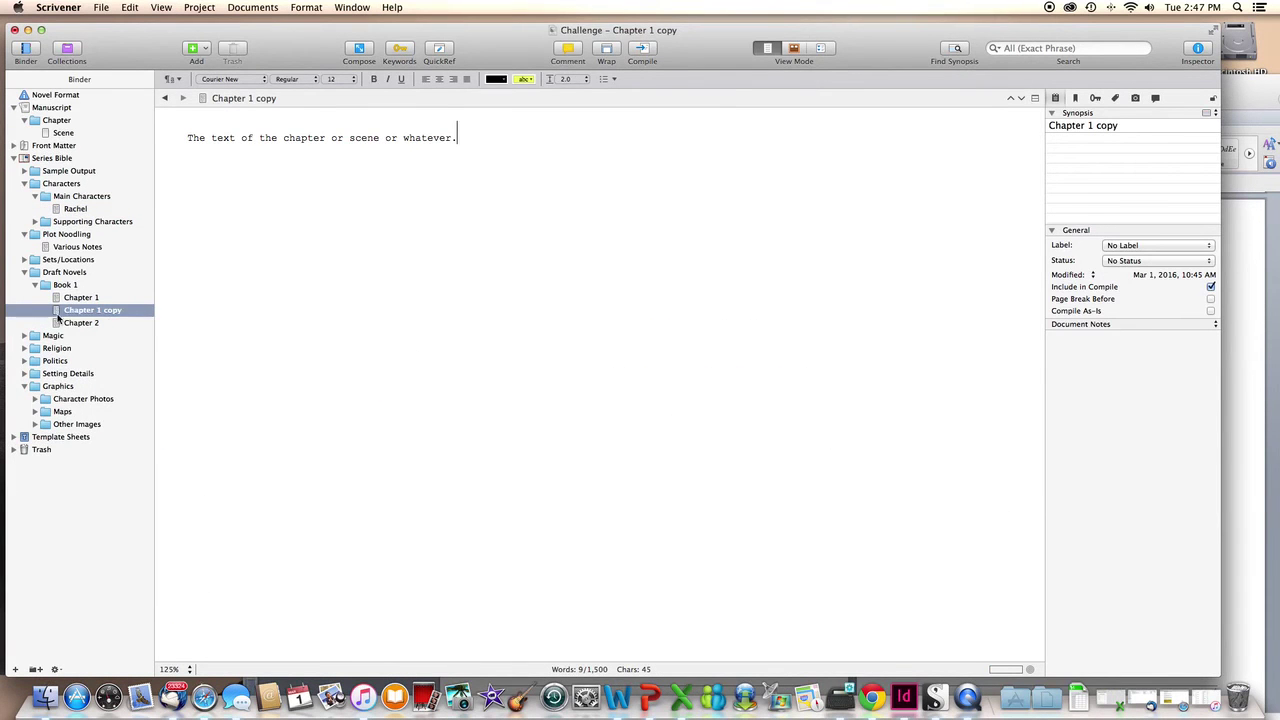
left_click_drag(92, 311, 92, 168)
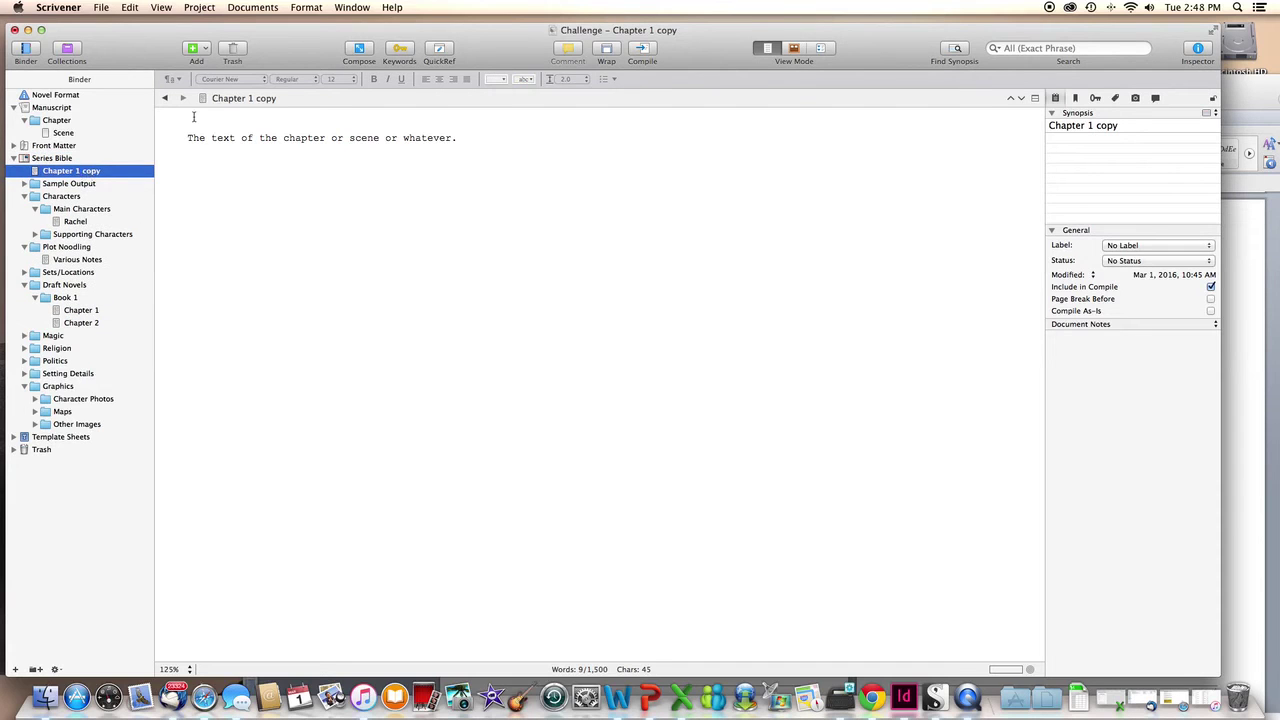
- Rename the copied chapter document under Series Bible as template file
left_click_drag(214, 98, 275, 100)
type("template file")
left_click(513, 240)
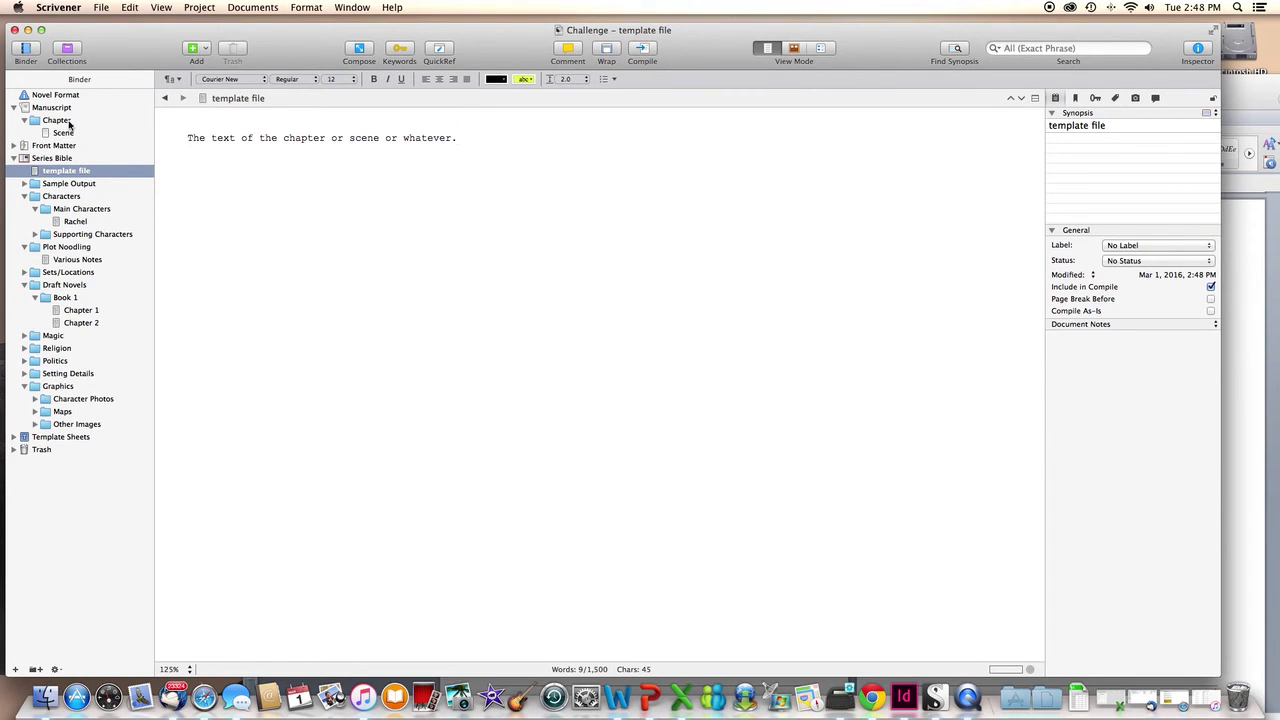
left_click_drag(258, 137, 473, 164)
left_click_drag(471, 143, 440, 169)
left_click(440, 169)
- Duplicate the template file document and move the copy into the Sets/Locations folder
right_click(90, 171)
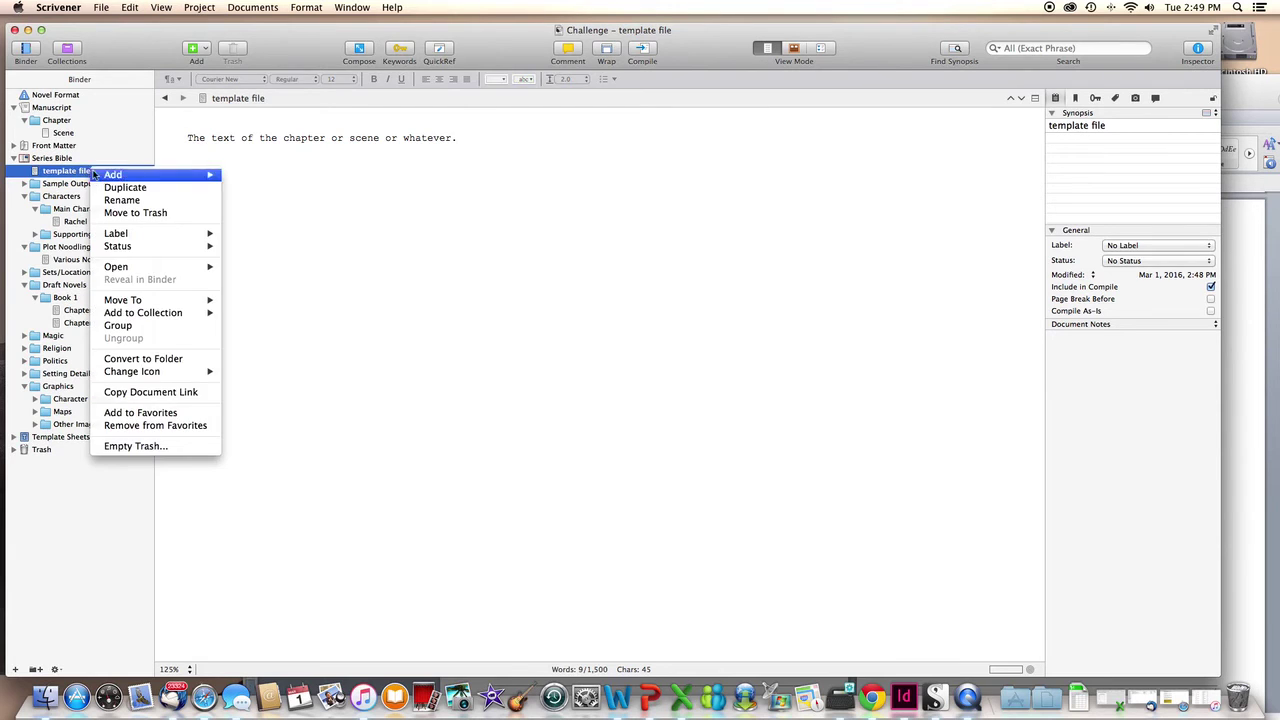
left_click(125, 187)
left_click(95, 187)
left_click_drag(95, 187, 100, 292)
left_click(225, 292)
- Duplicate the template copy in Sets/Locations four more times, making five location documents in the folder
right_click(126, 287)
left_click(122, 302)
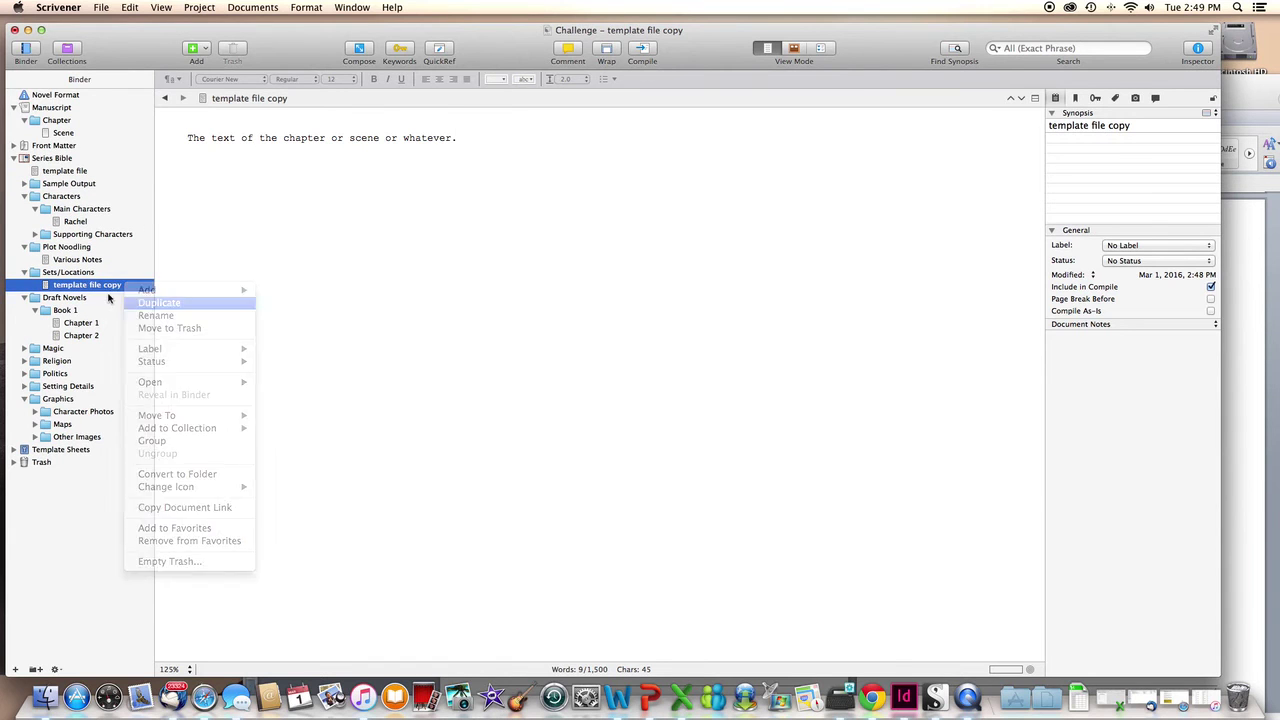
right_click(108, 291)
left_click(118, 316)
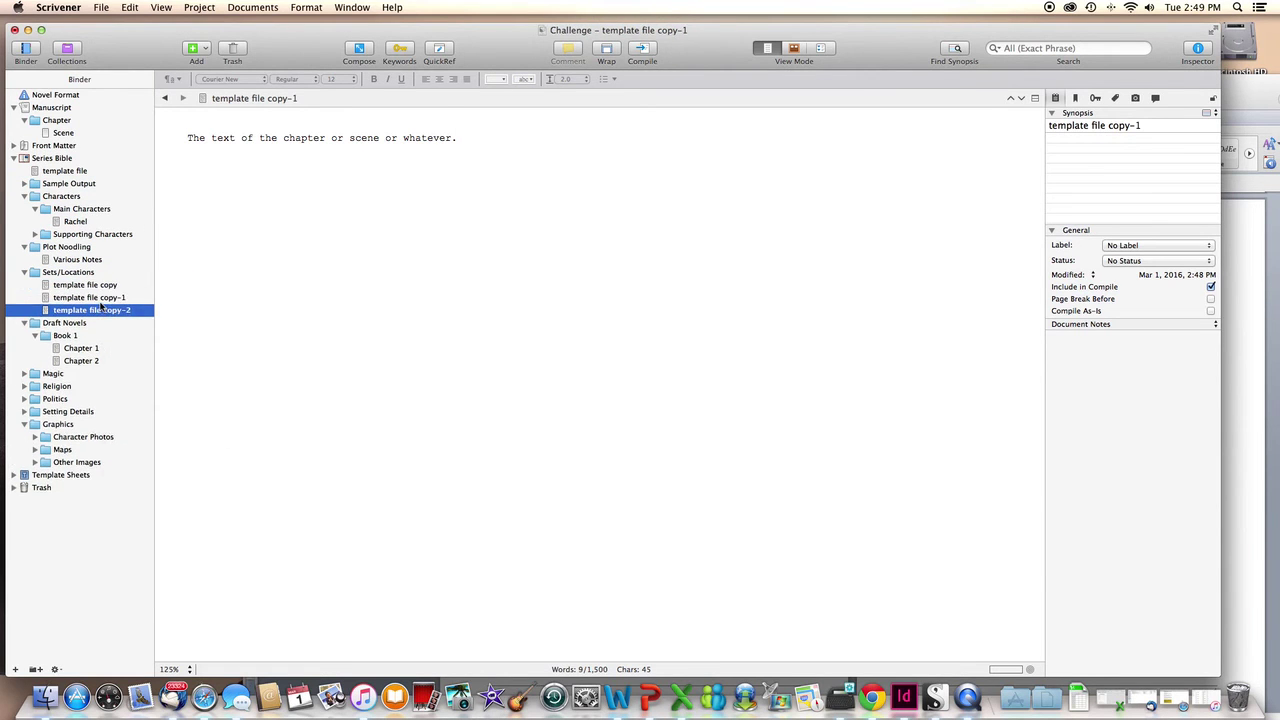
right_click(103, 314)
left_click(130, 330)
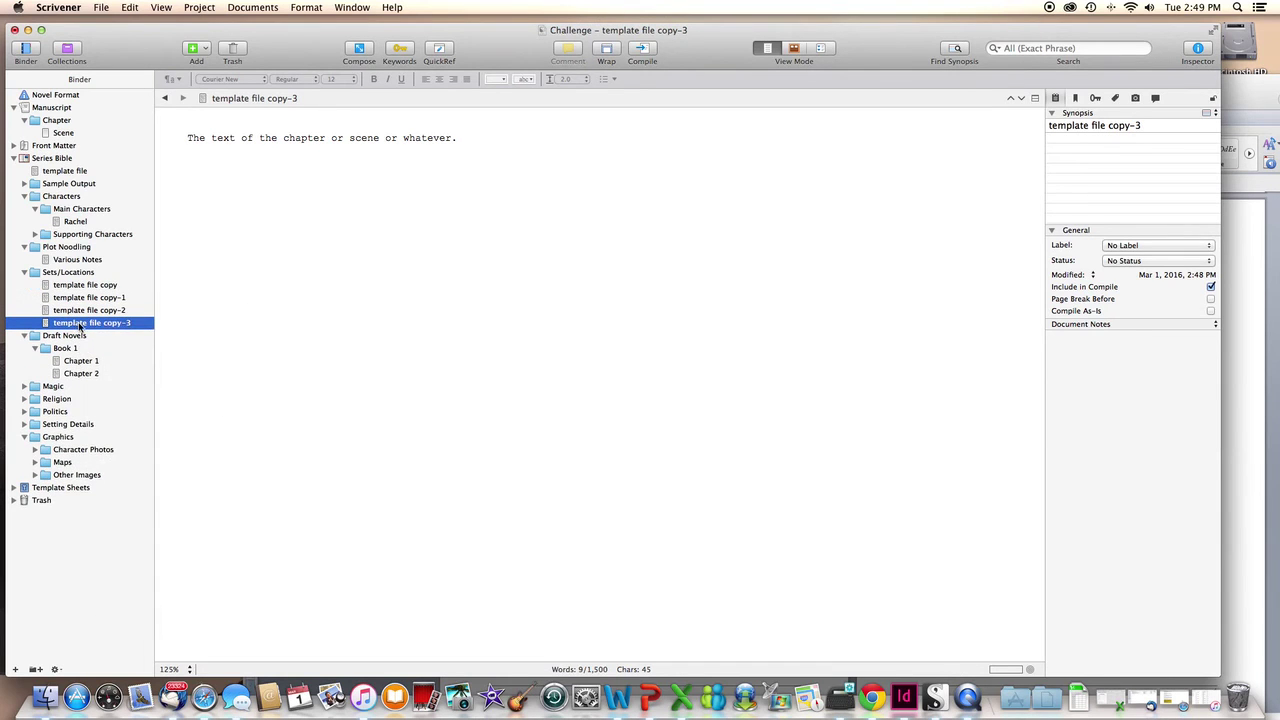
right_click(88, 323)
left_click(112, 341)
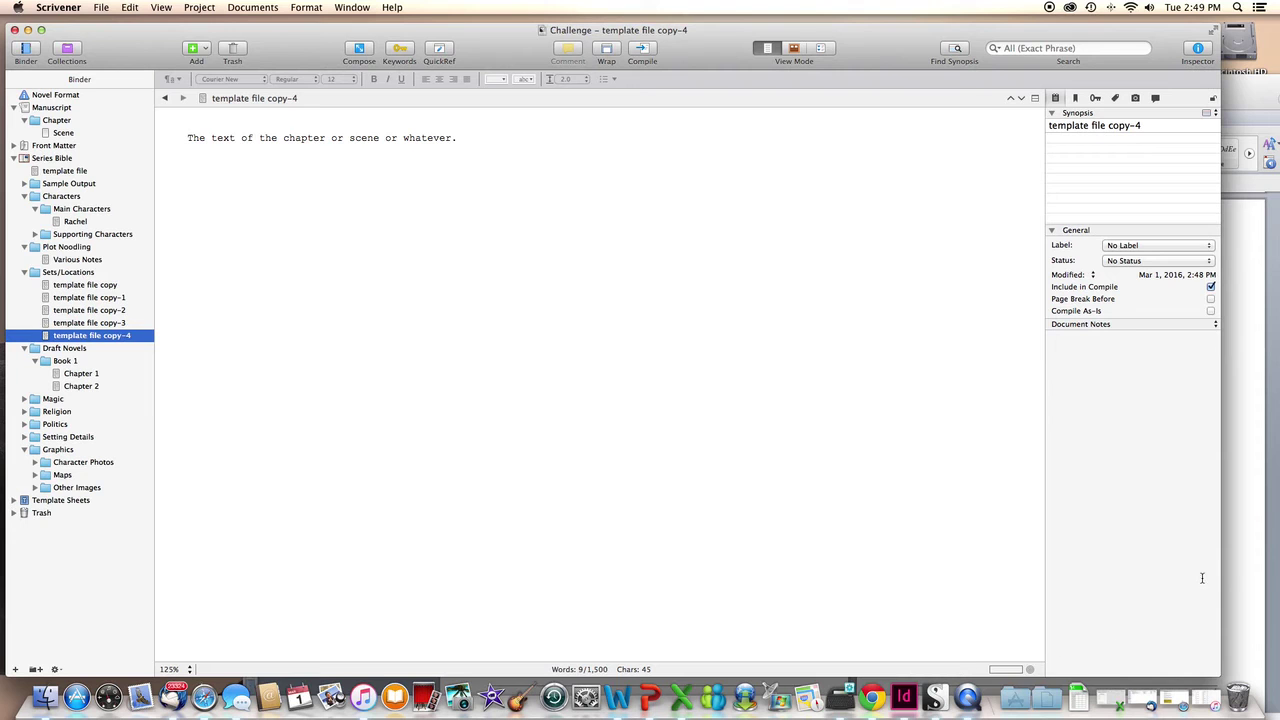
- Compare the location copies with the Locations/Sets list in Word, and display the Sets/Locations folder's documents as index cards in Scrivener
left_click(1260, 568)
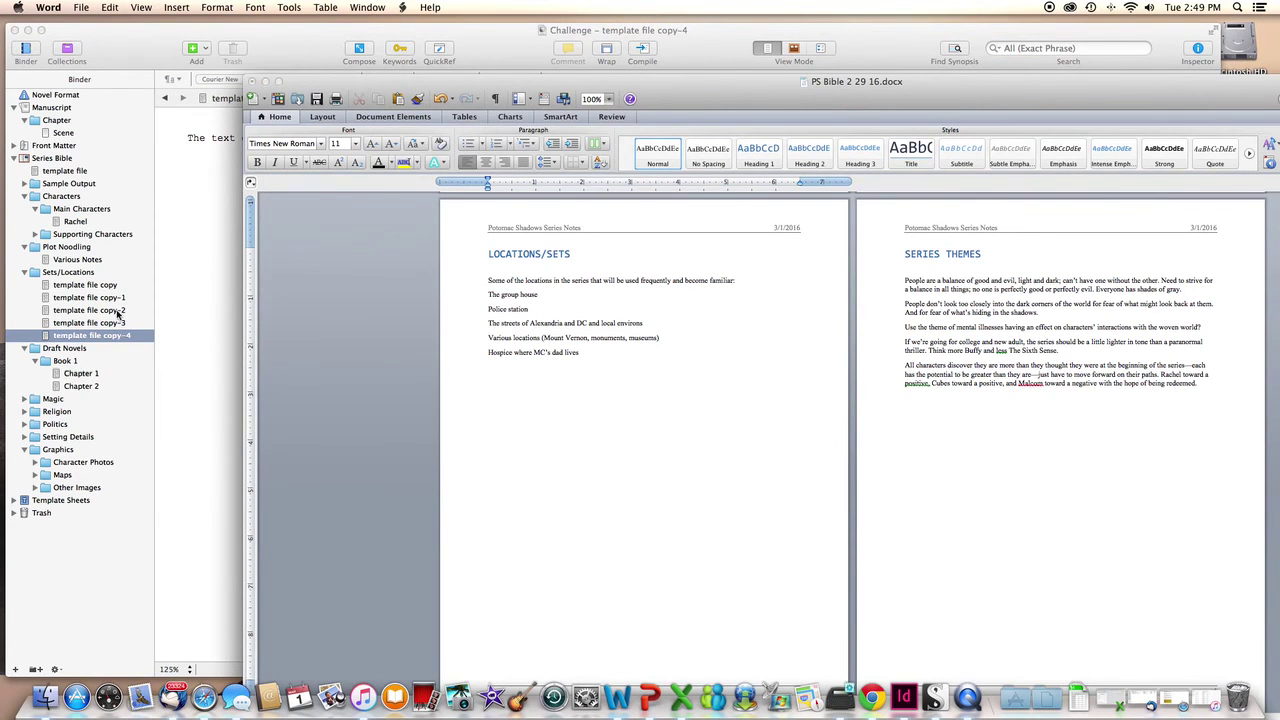
left_click(181, 391)
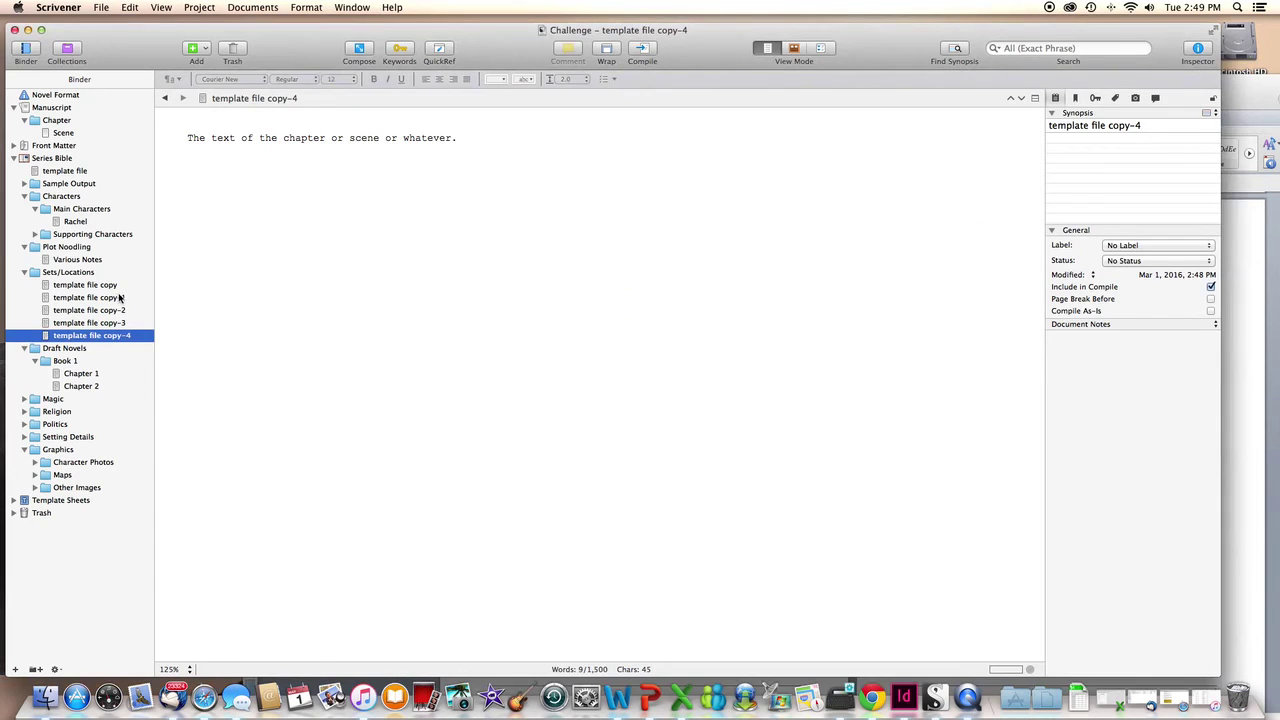
left_click(70, 272)
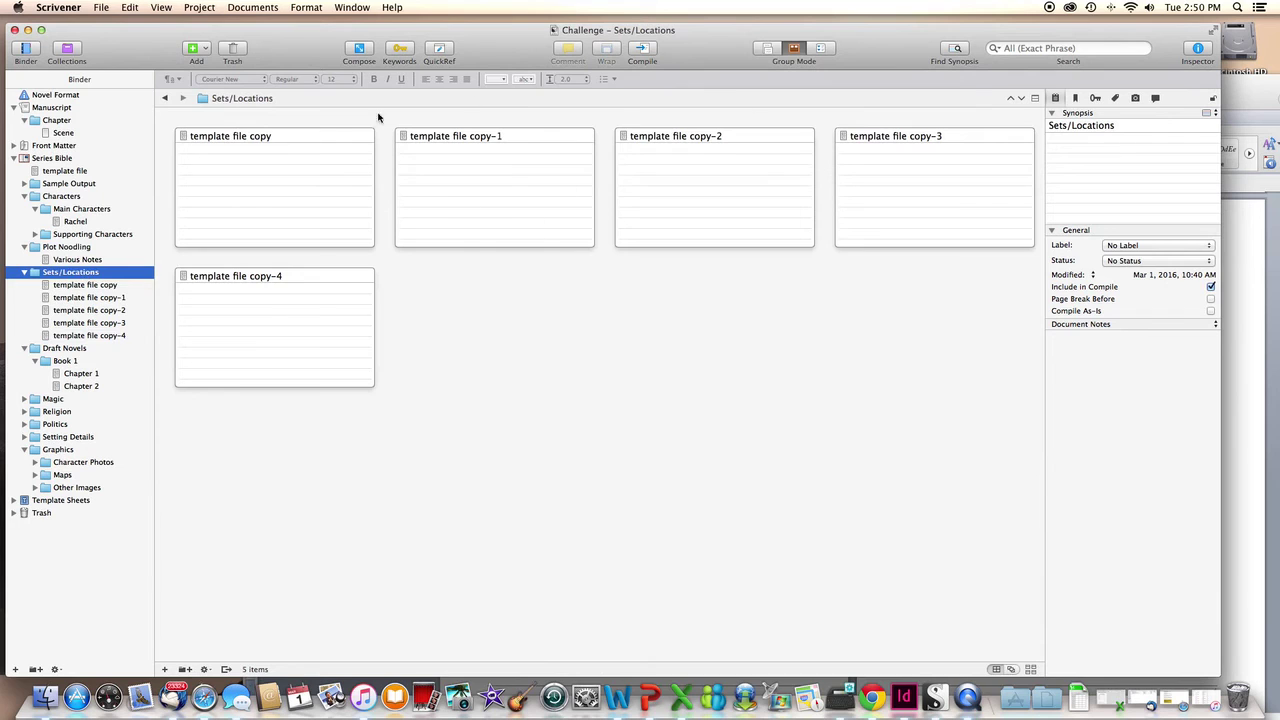
right_click(553, 401)
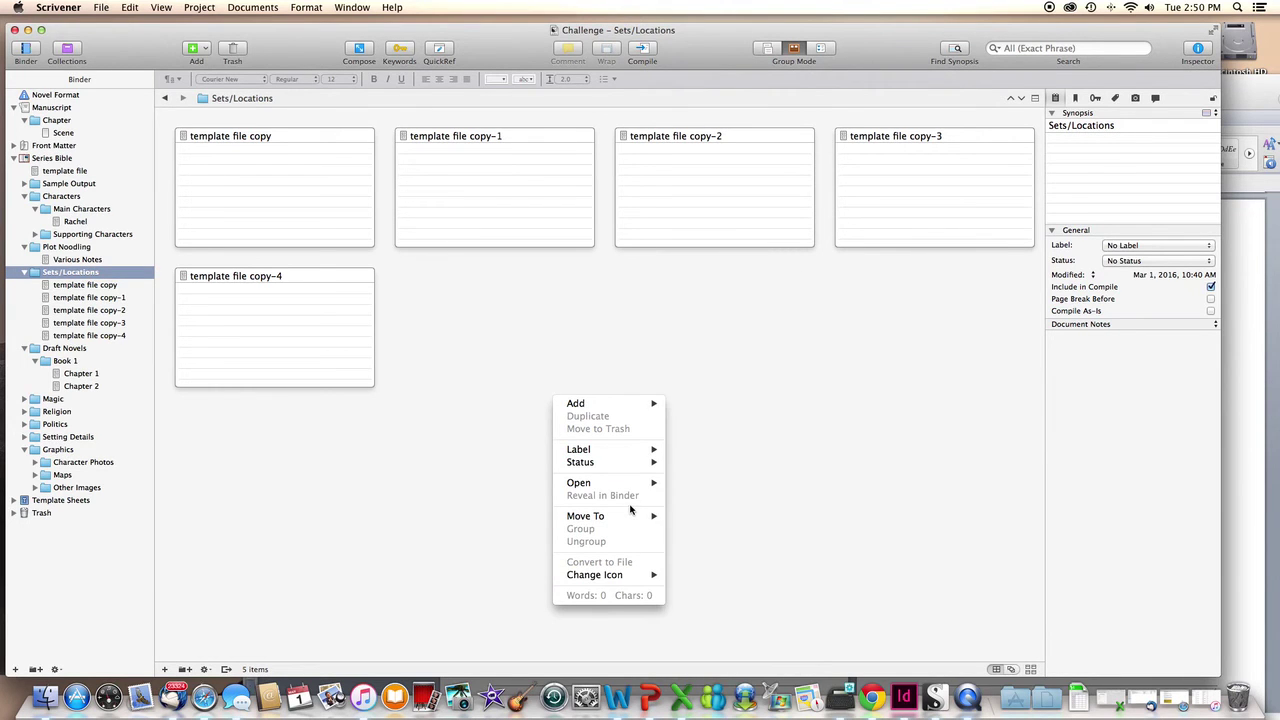
mouse_move(631, 464)
left_click(940, 557)
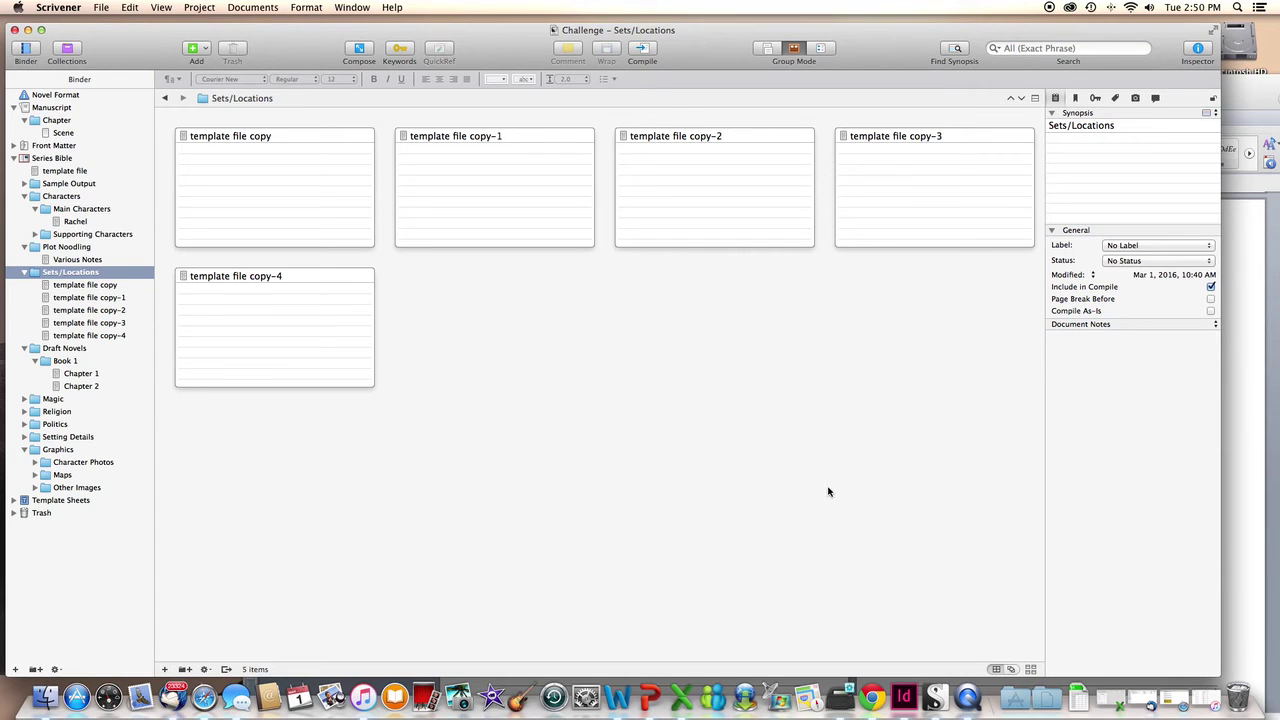
right_click(758, 357)
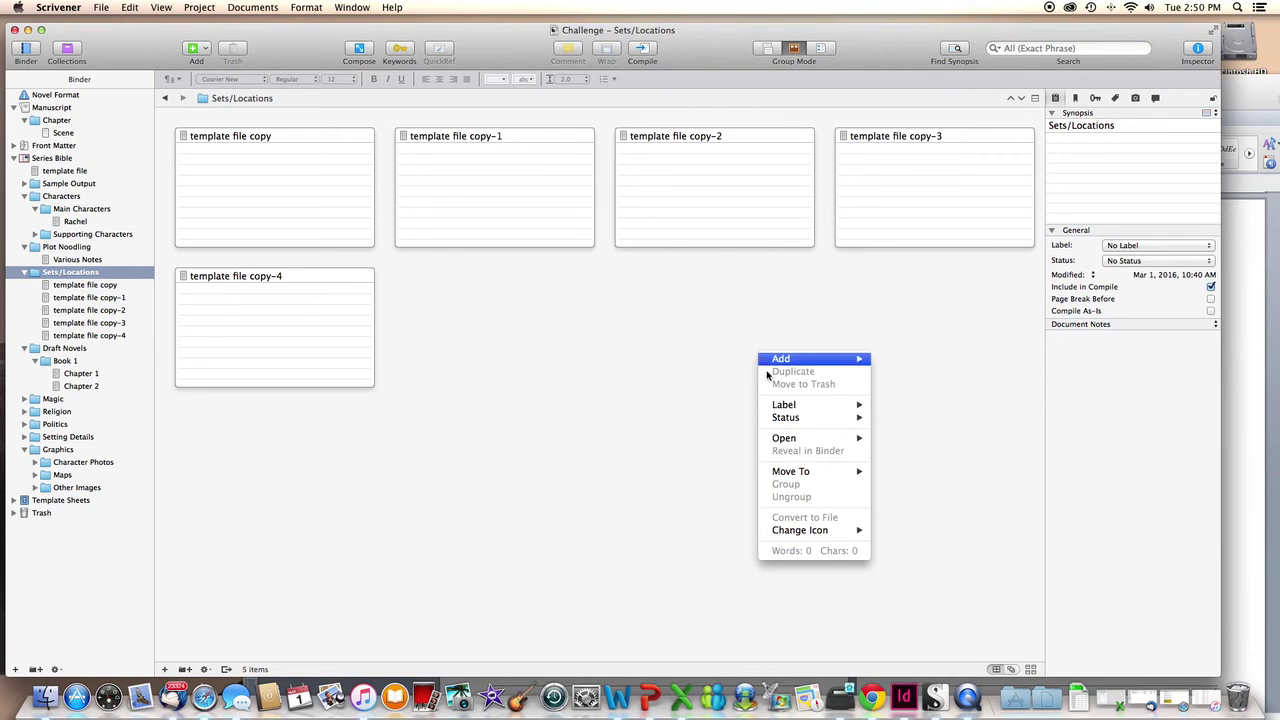
mouse_move(793, 536)
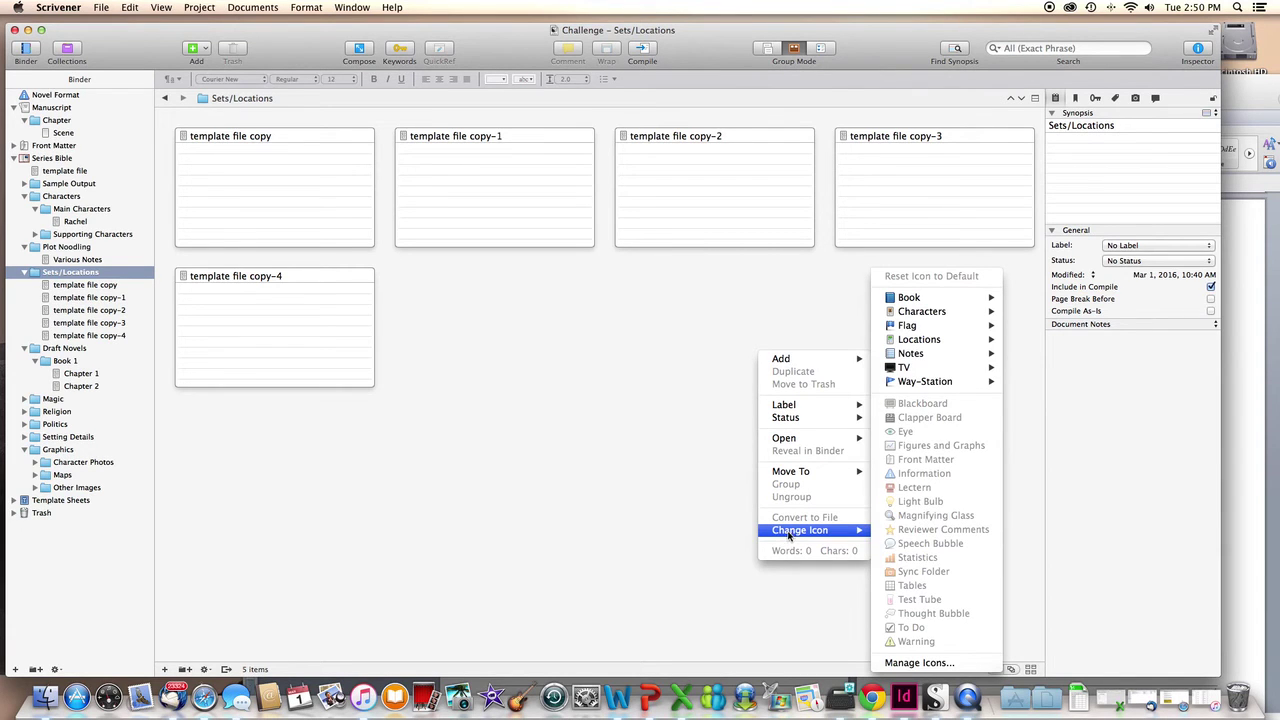
mouse_move(938, 354)
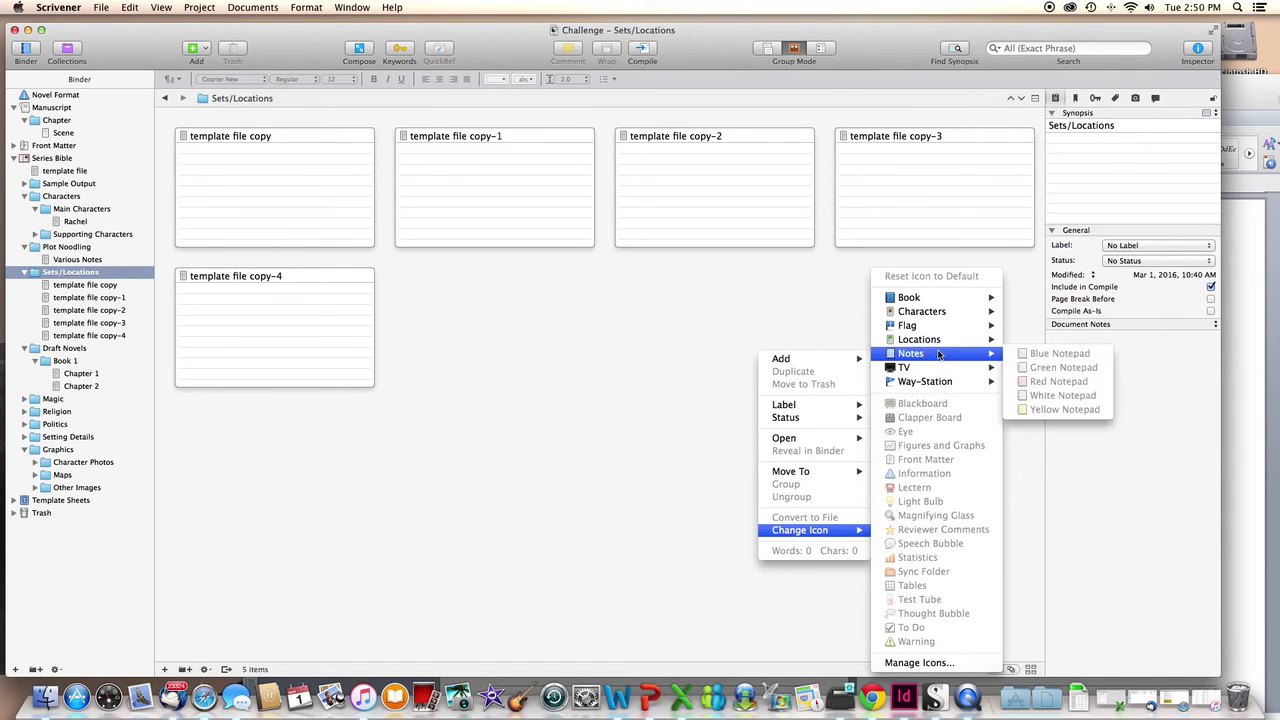
left_click(745, 281)
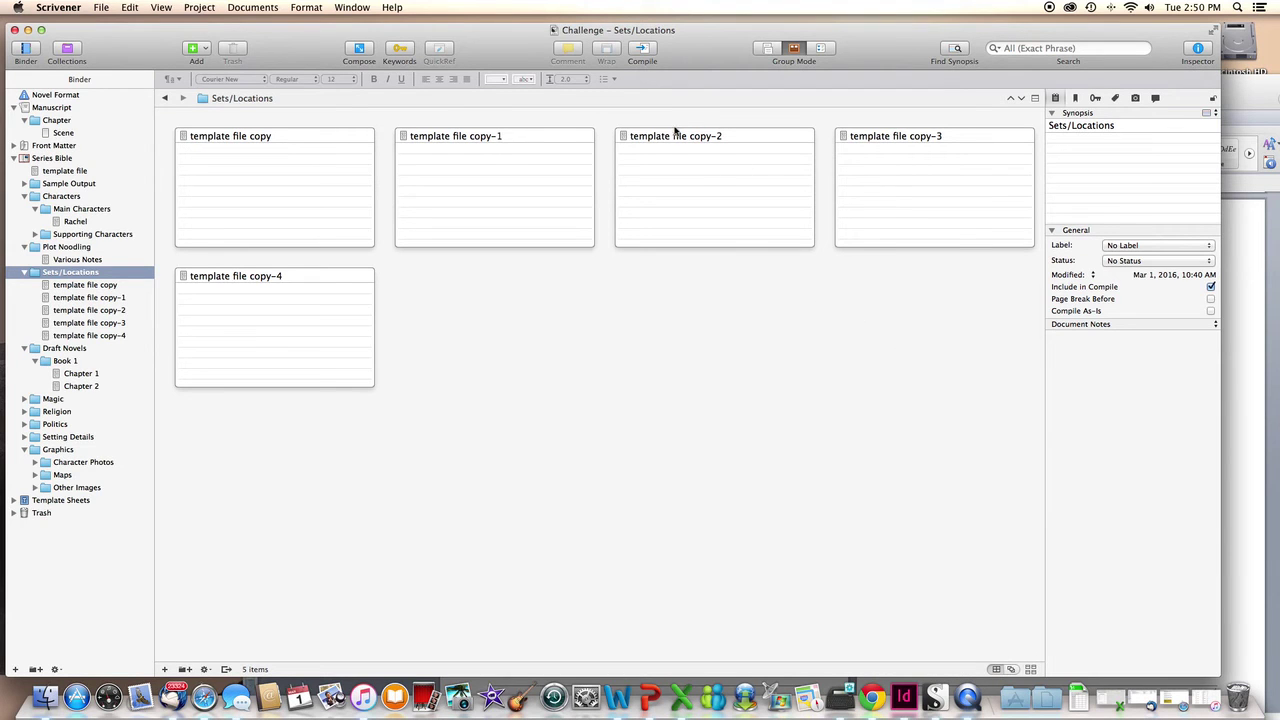
mouse_move(684, 197)
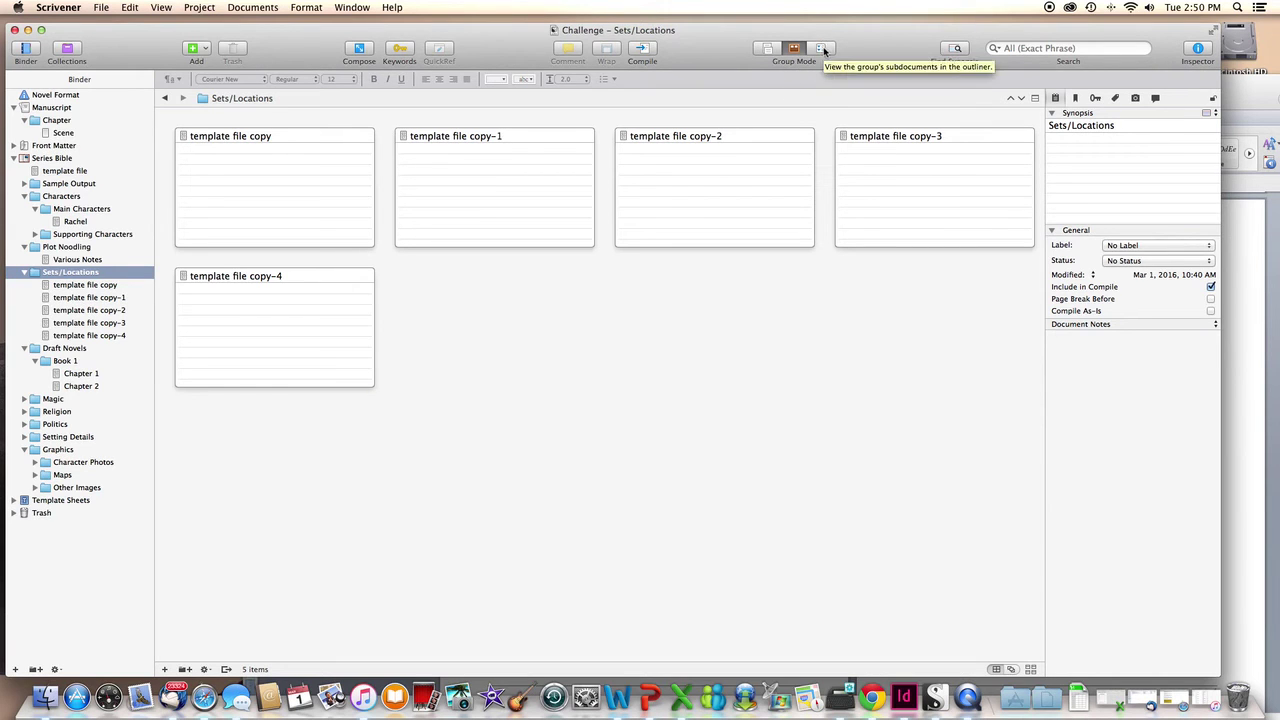
- Display the Sets/Locations documents as an outline and widen its Label, Status, Total Target and Total Progress columns
left_click(768, 50)
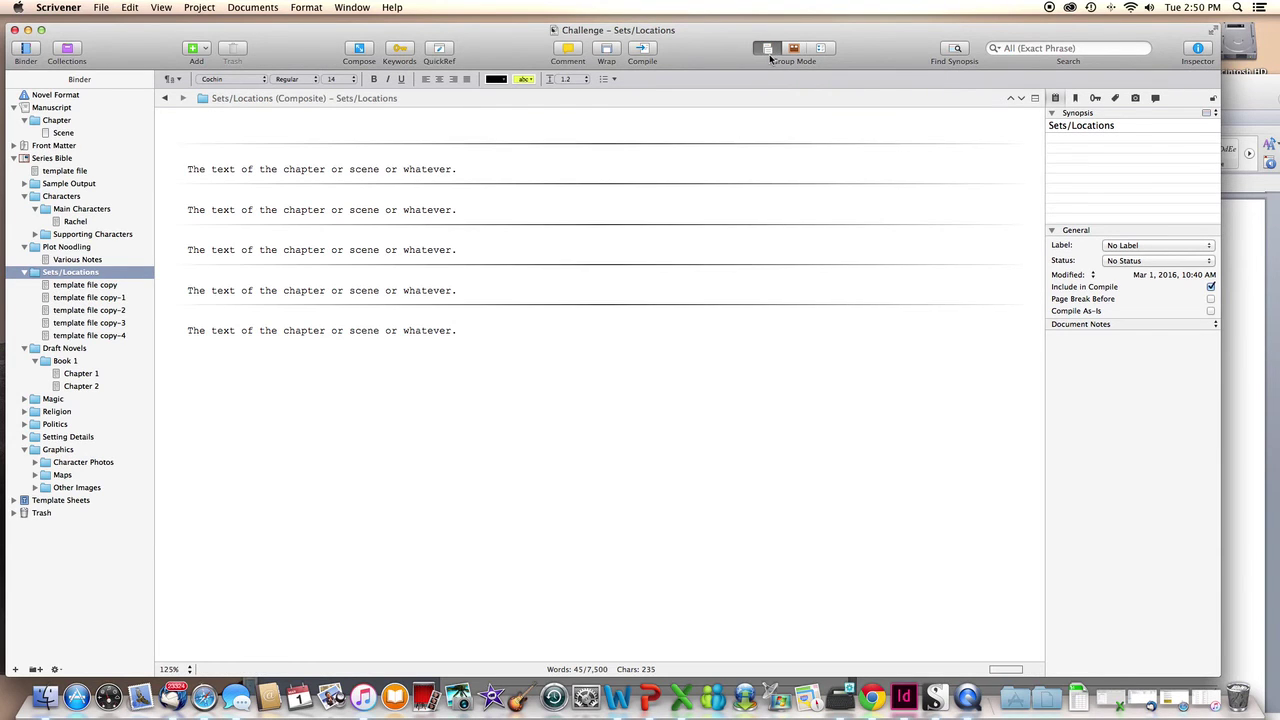
left_click(795, 57)
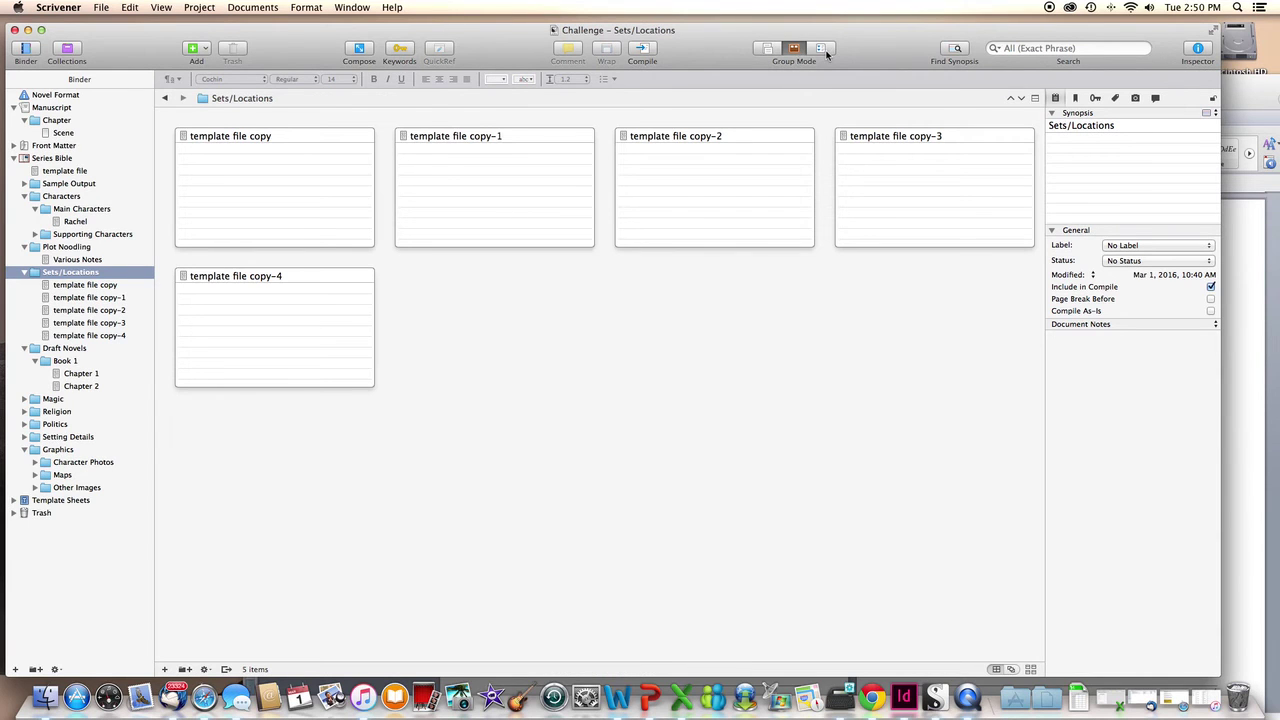
left_click(820, 50)
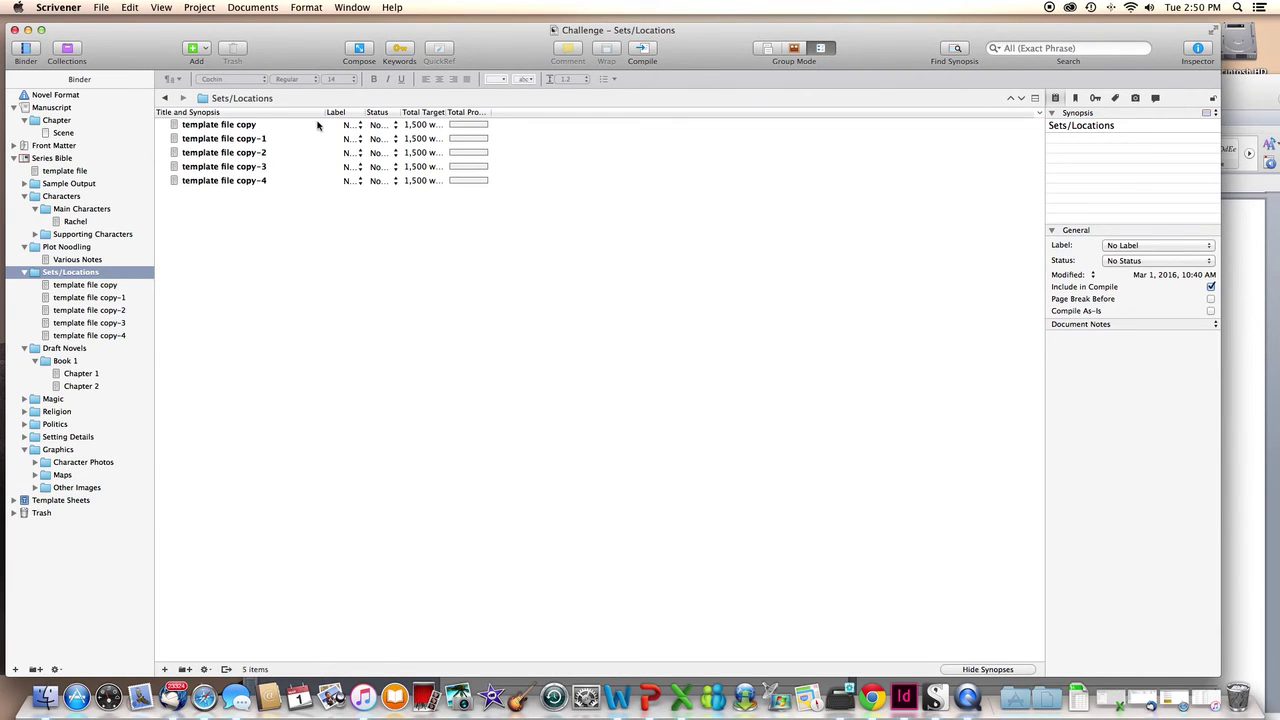
left_click_drag(365, 112, 478, 130)
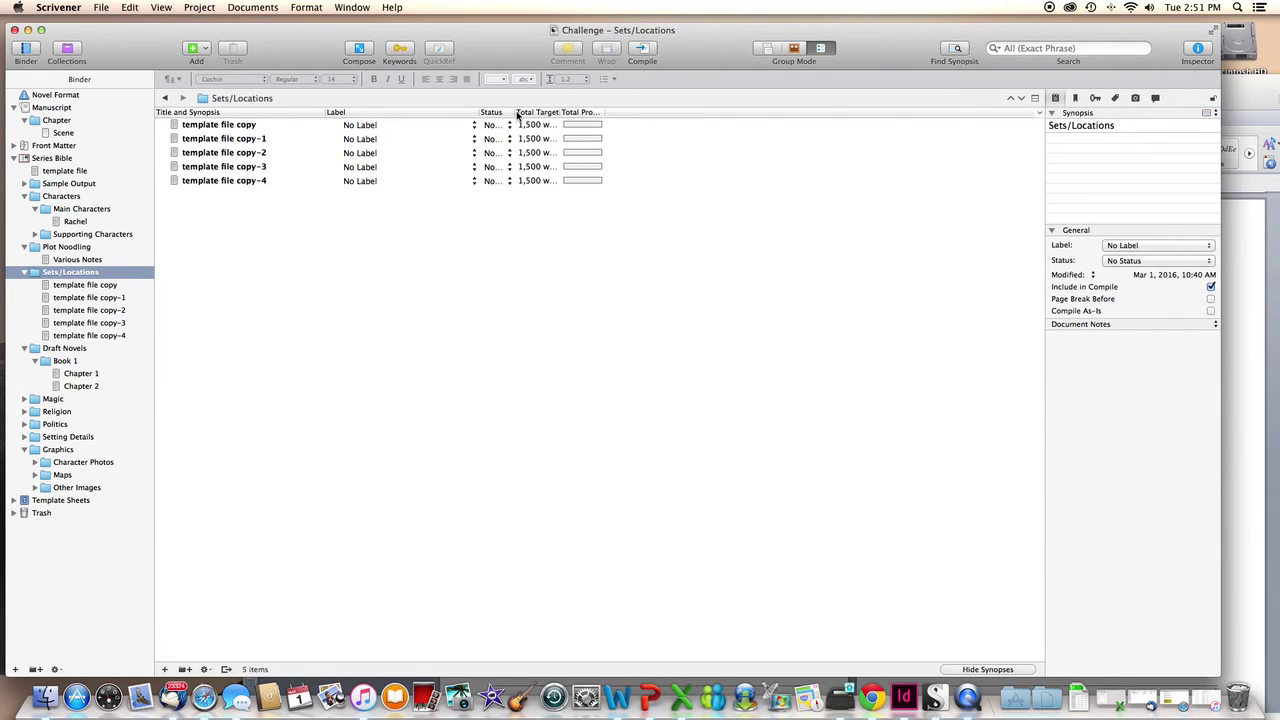
left_click_drag(517, 115, 846, 116)
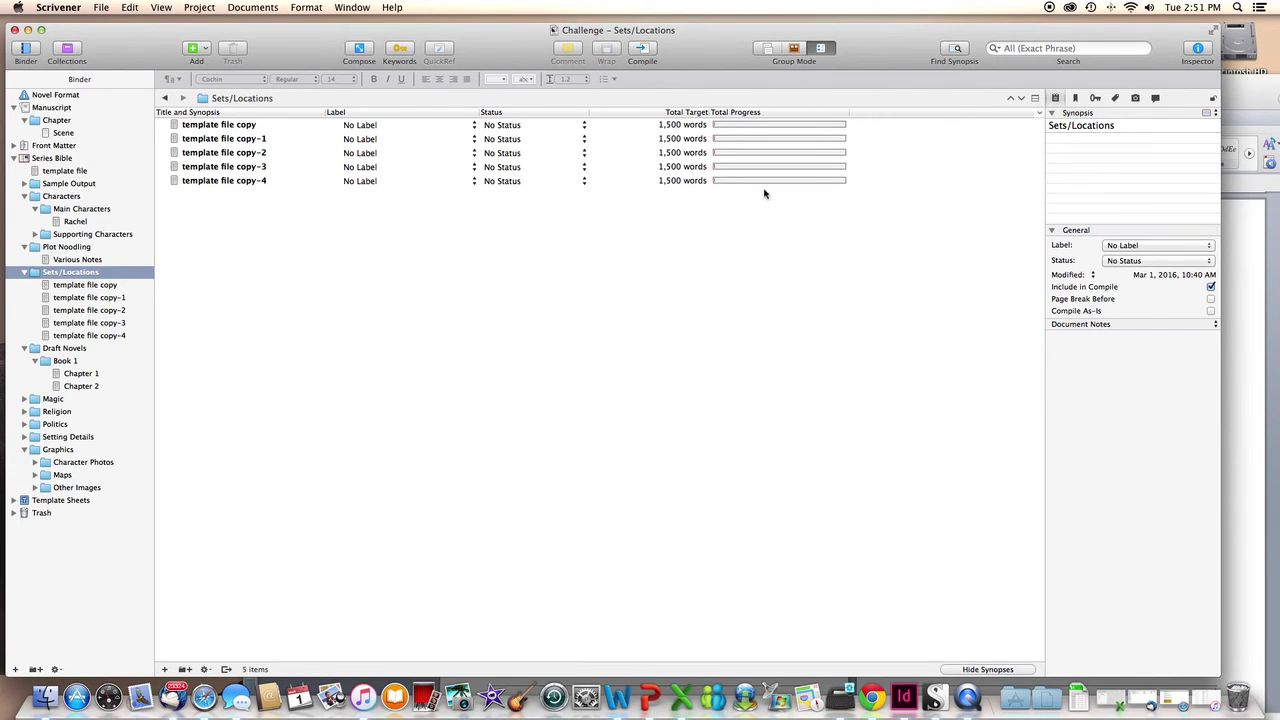
right_click(971, 113)
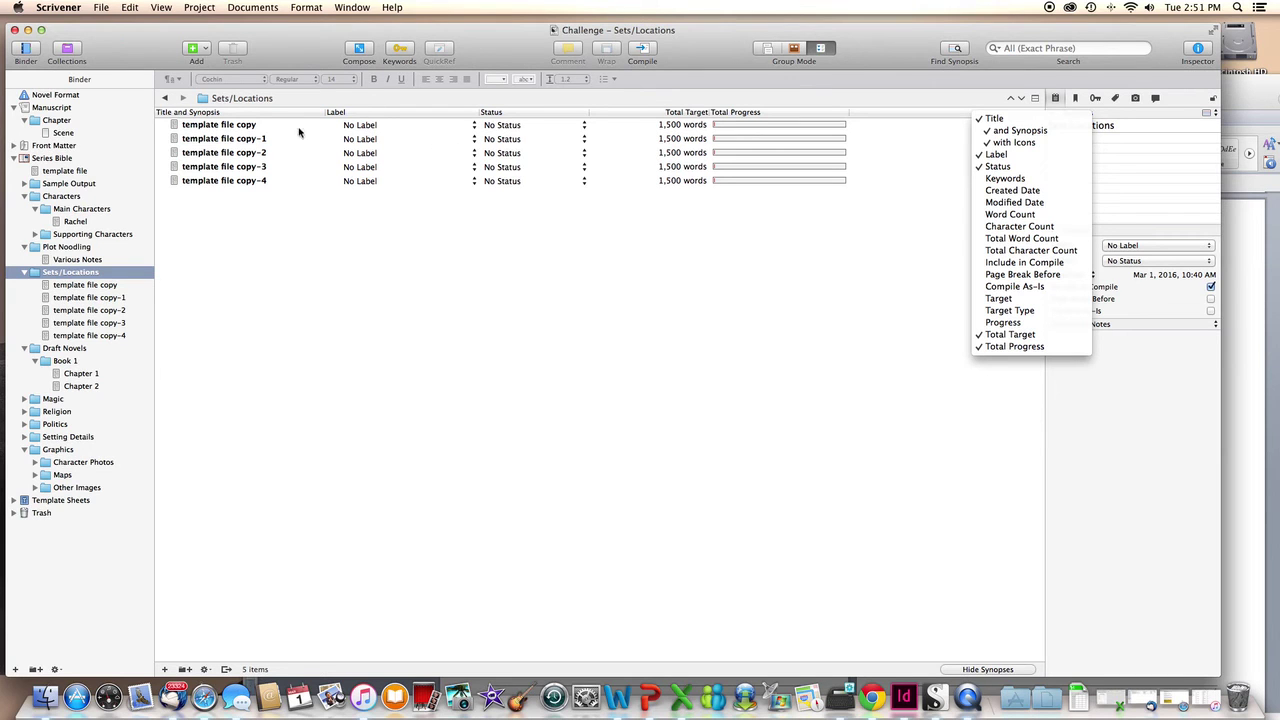
left_click(907, 288)
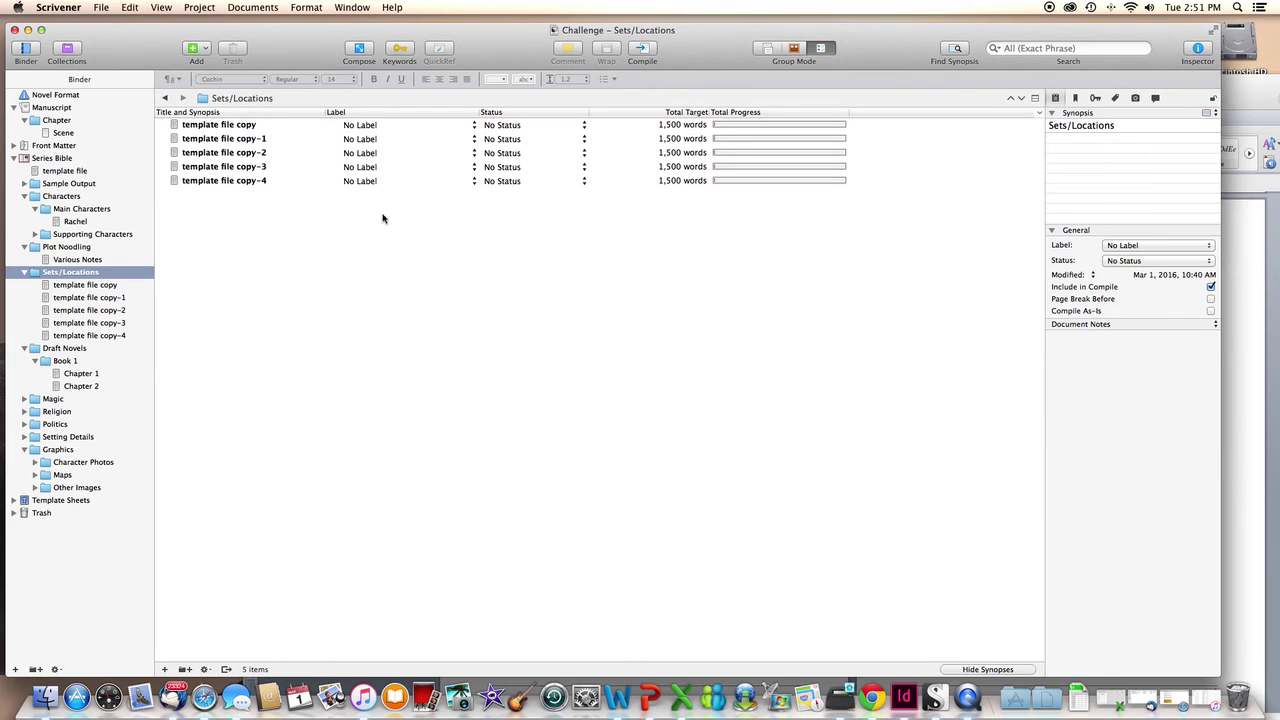
- Rename the first document in the Sets/Locations outline as Group house
left_click(232, 125)
left_click(242, 125)
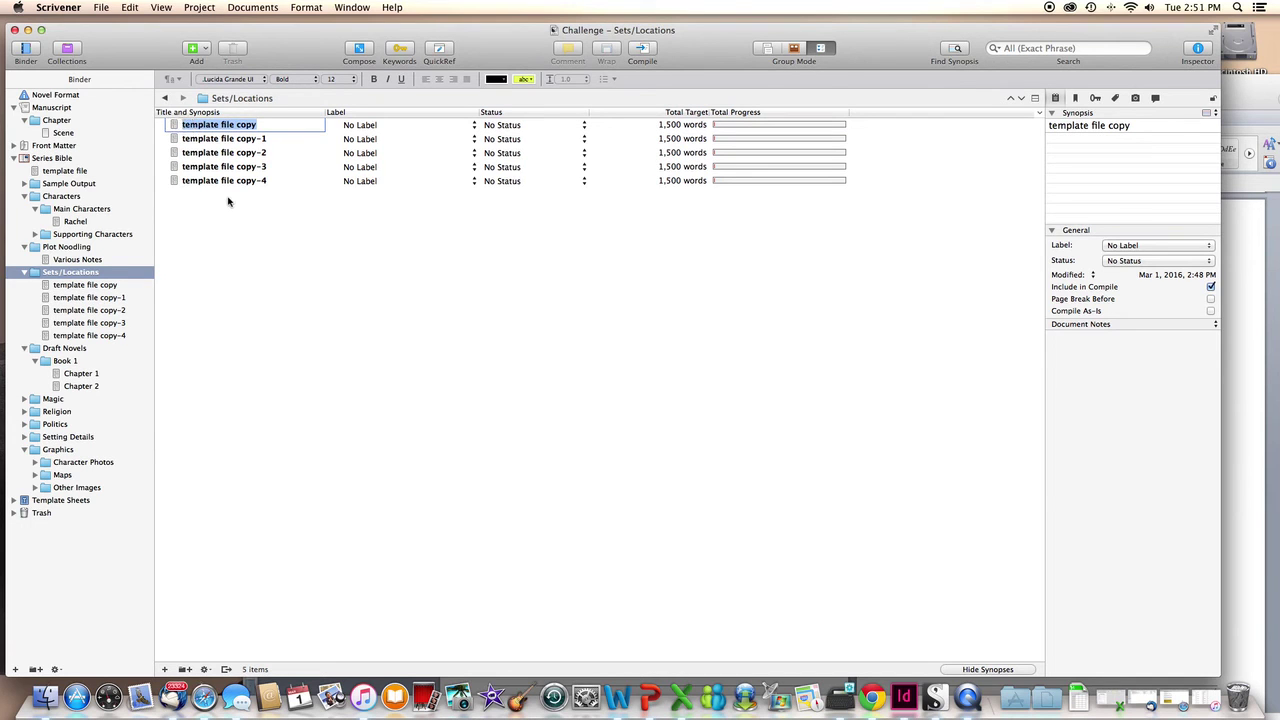
type("Group house")
left_click(223, 240)
- Rename the second document in the Sets/Locations outline as Police station
left_click(222, 141)
left_click(221, 139)
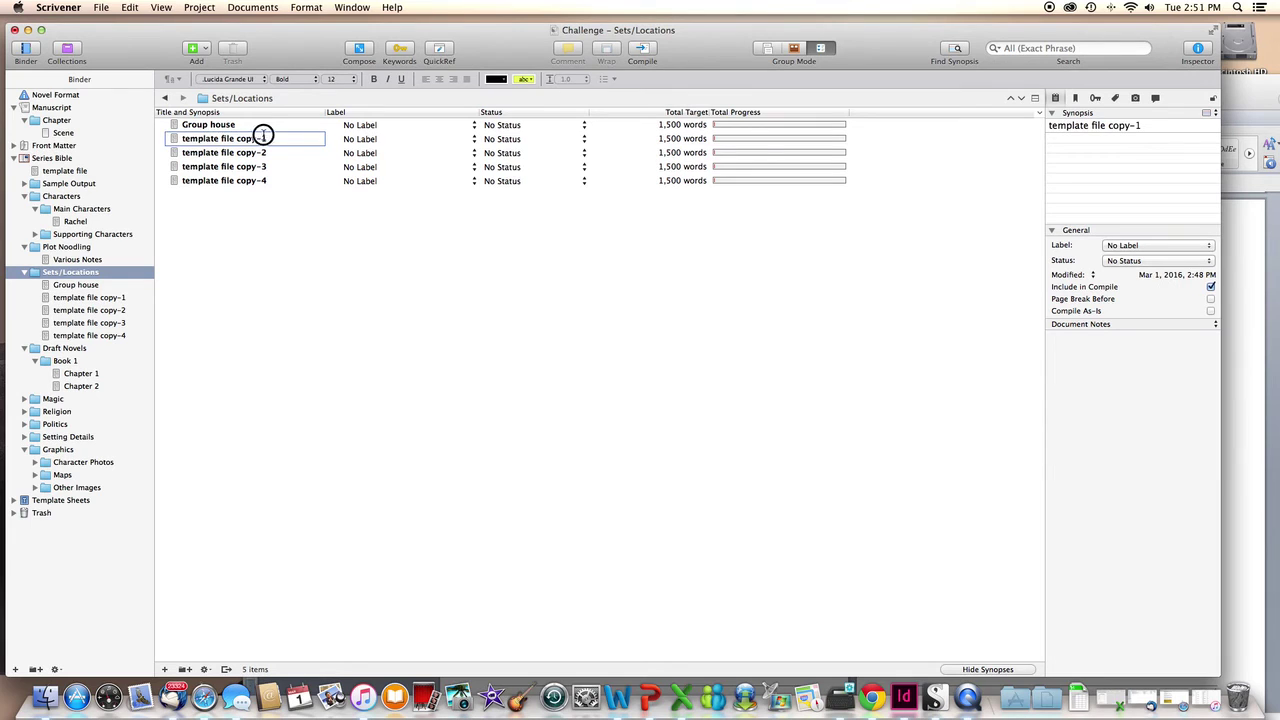
triple_click(262, 137)
type("Police station")
key("Return")
- Rename the third document in the Sets/Locations outline as The Streets
left_click(215, 152)
left_click(212, 152)
triple_click(212, 152)
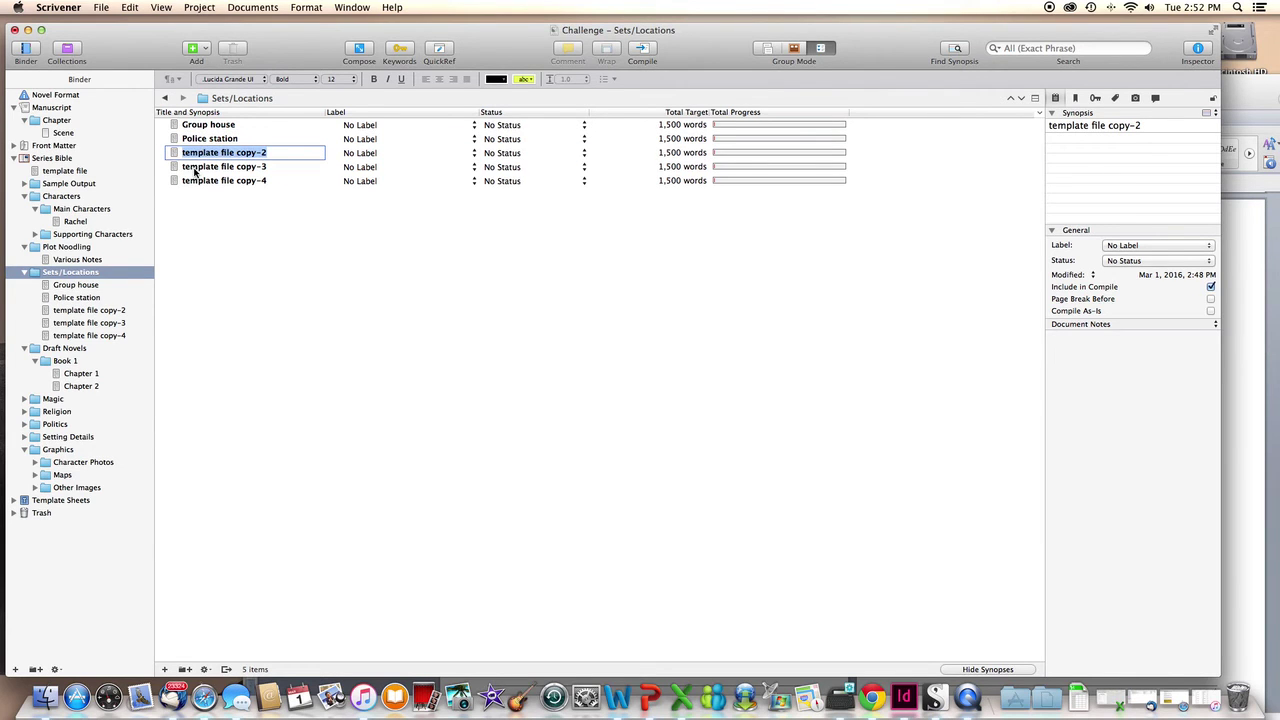
type("The s")
key("BackSpace")
type("Streets of ")
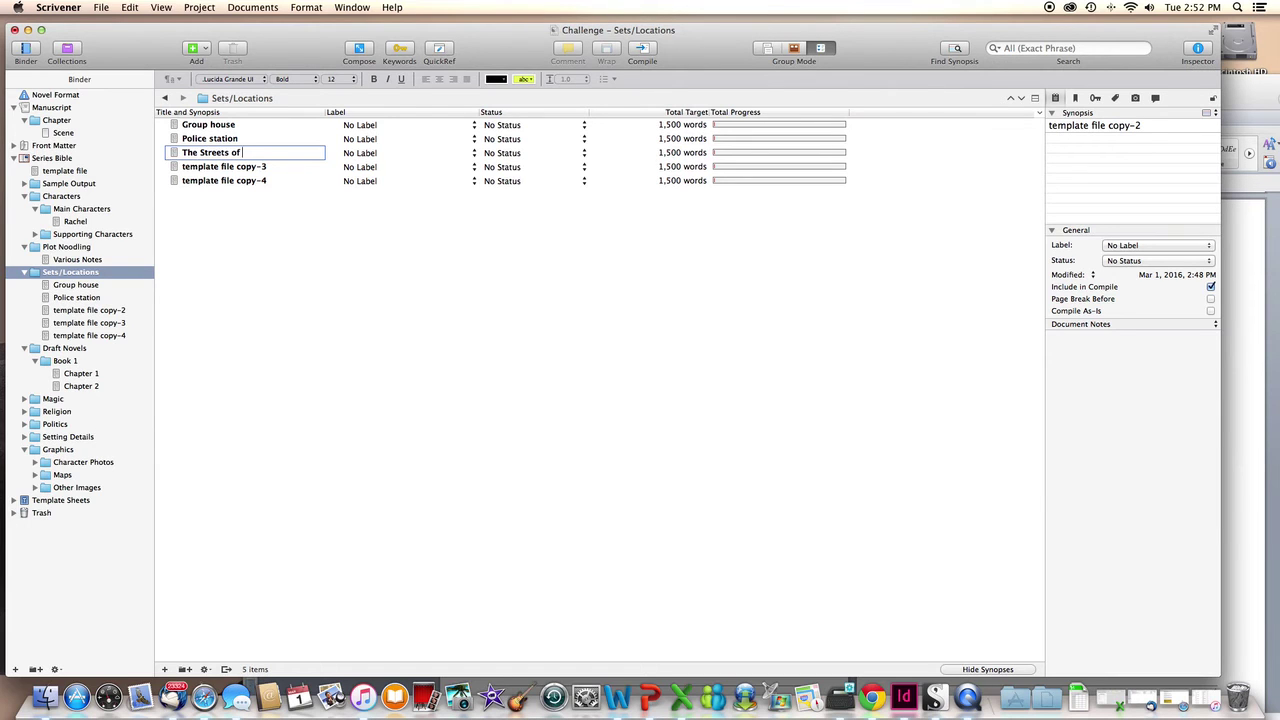
type("D")
key("BackSpace")
key("BackSpace")
left_click(256, 209)
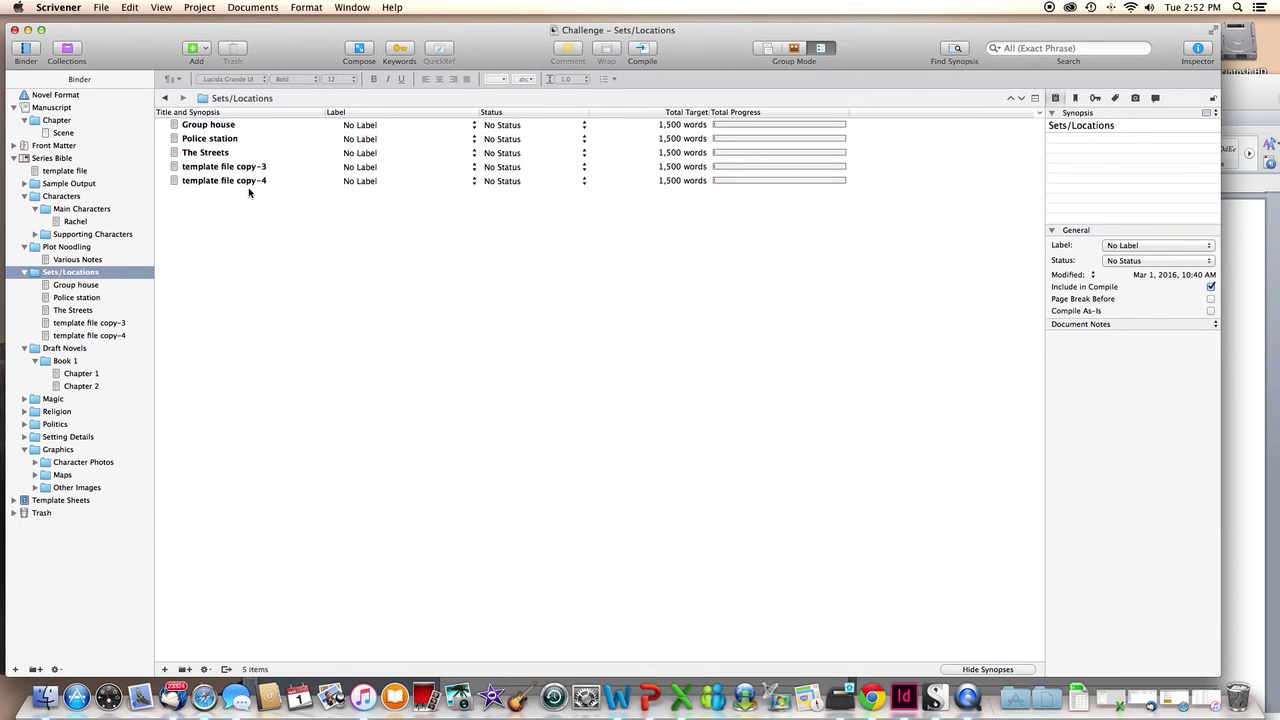
- Check the Locations/Sets list in Word, and rename the fifth location document in Scrivener as The hospice
double_click(230, 168)
left_click_drag(262, 168, 164, 163)
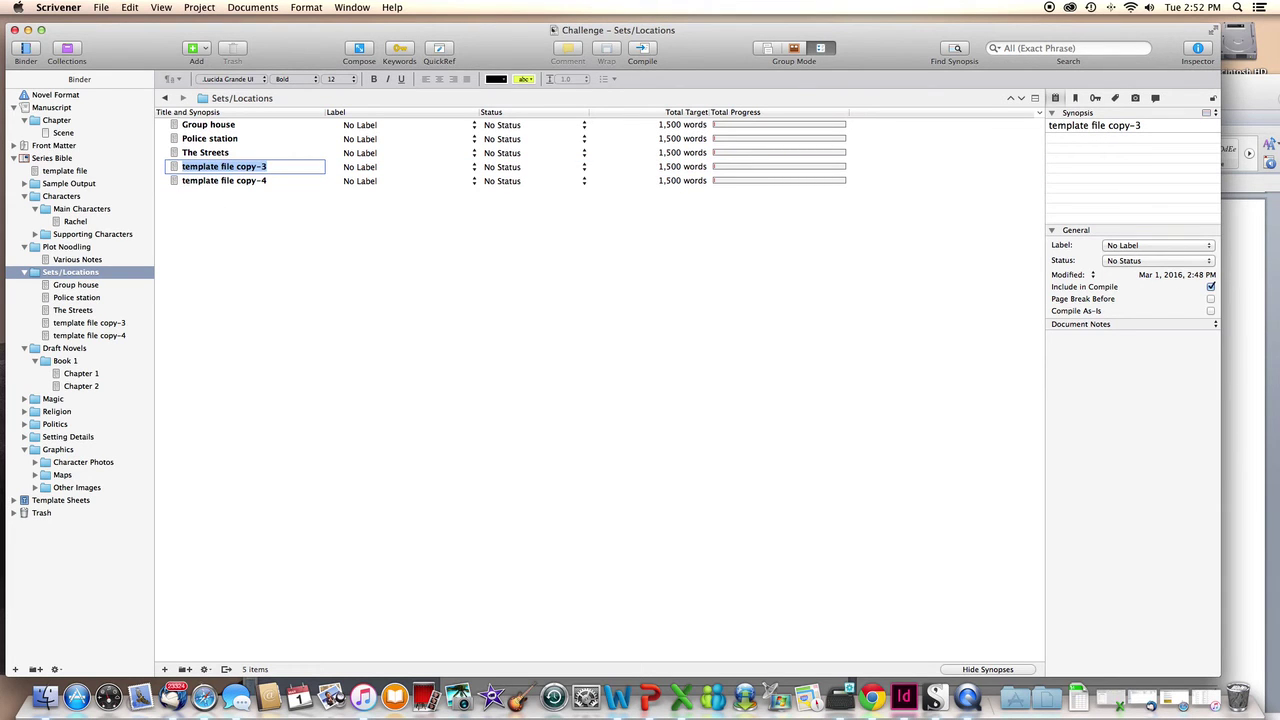
left_click(1251, 654)
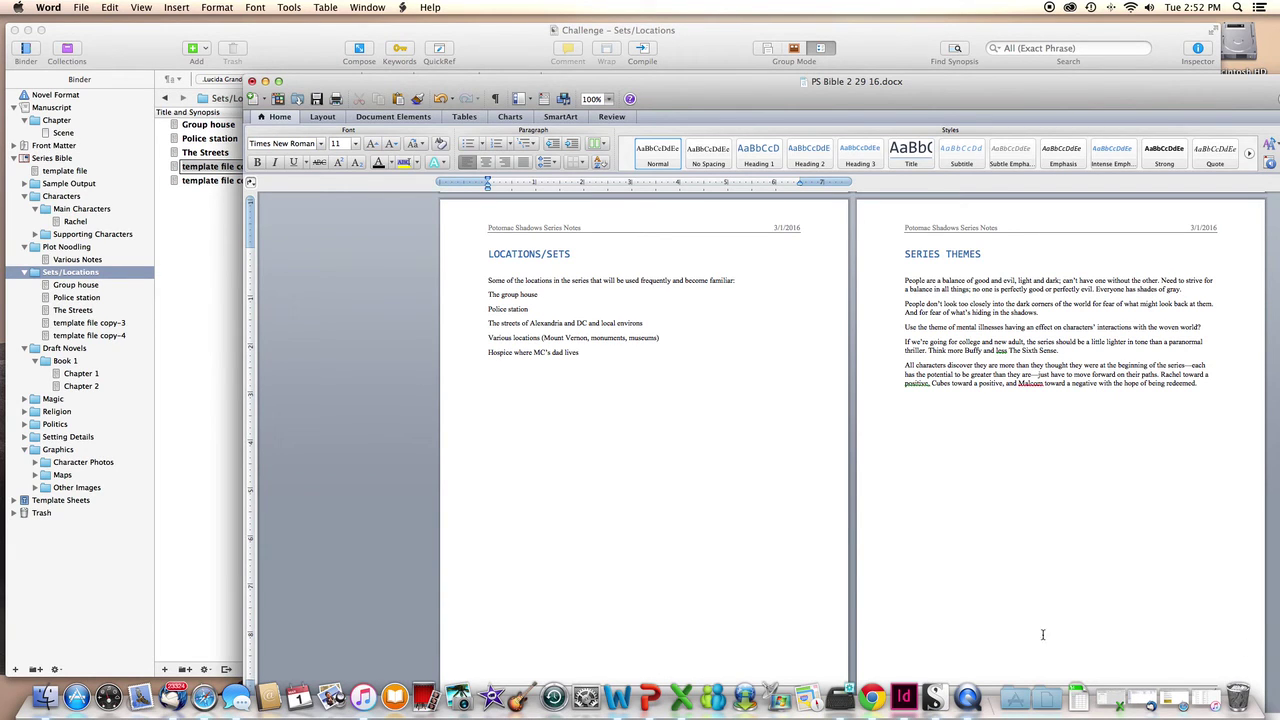
left_click(197, 166)
double_click(196, 181)
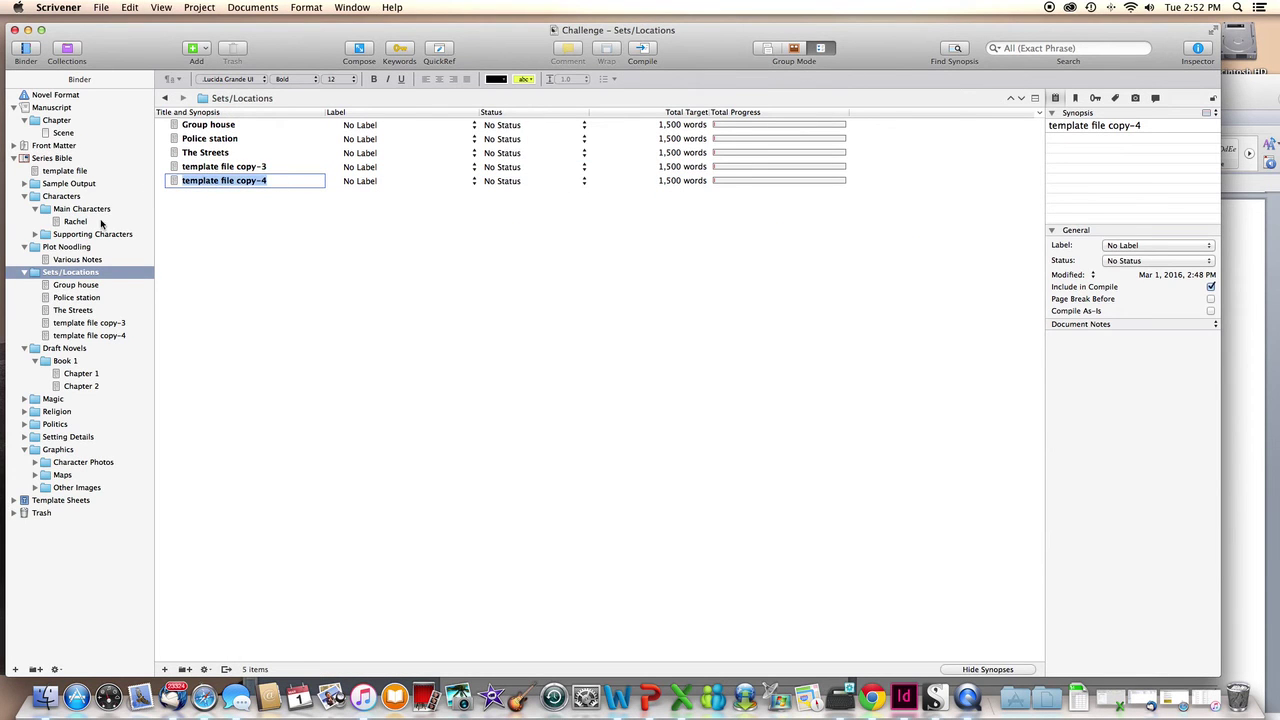
type("Th")
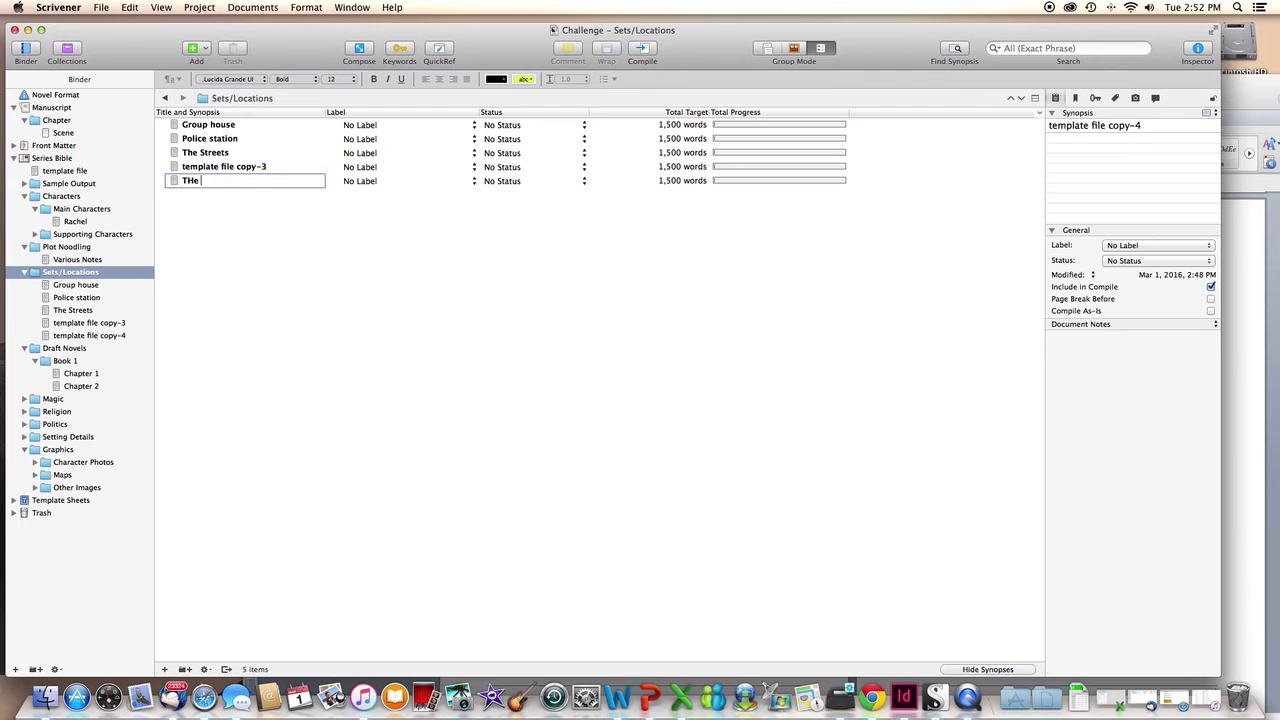
type("e hospice")
left_click(220, 223)
- Rename the remaining template copy in the Sets/Locations outline as Local sites and monuments
left_click(228, 172)
left_click(266, 166)
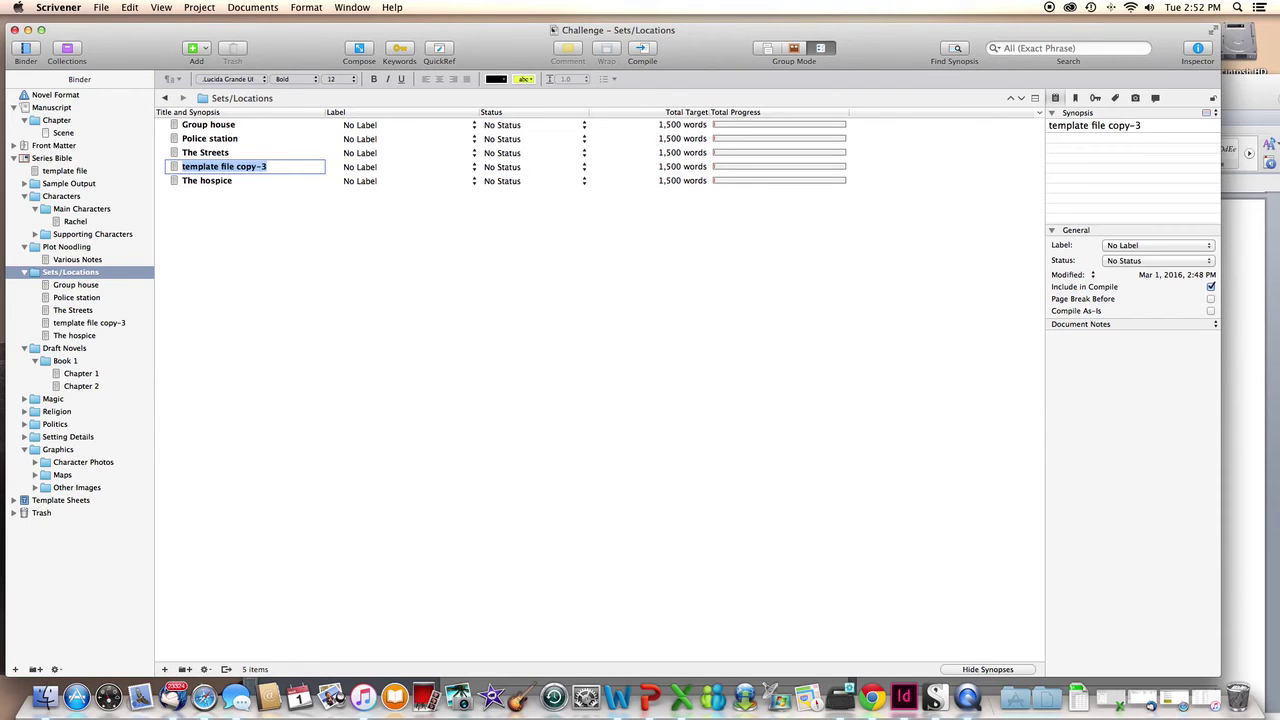
type("Various")
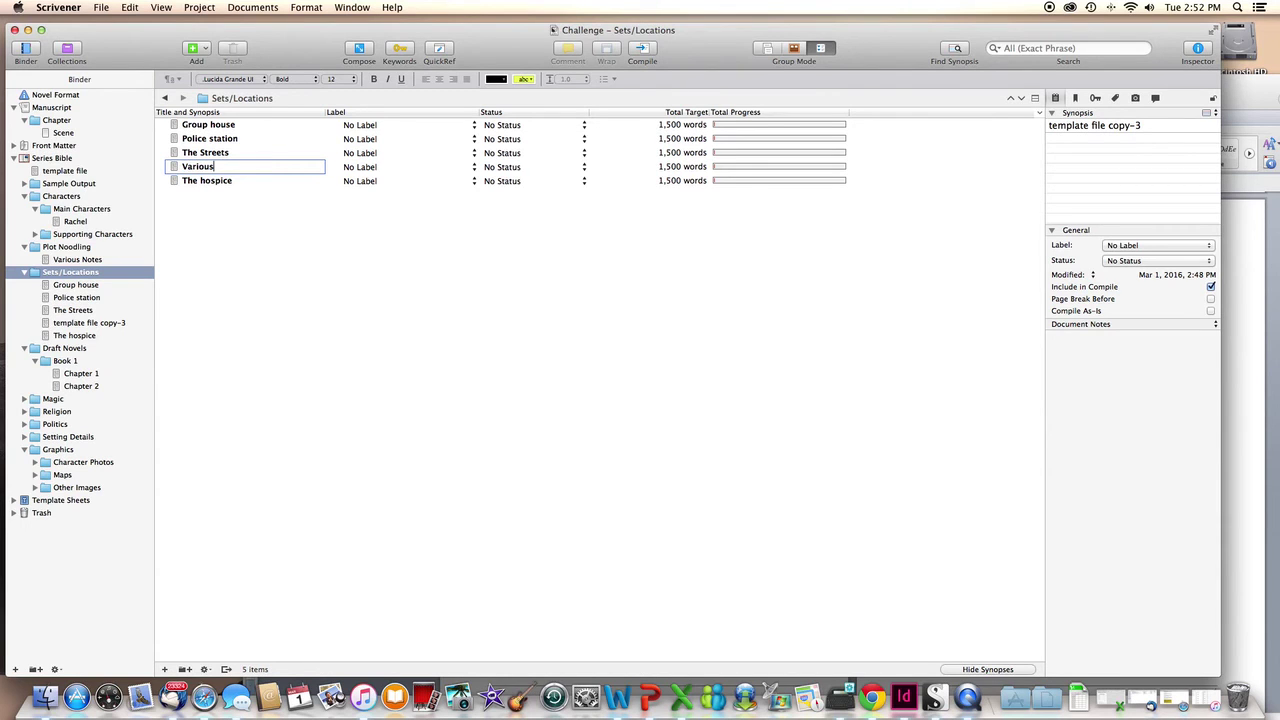
type(" monuments/")
type("loca")
key("BackSpace")
key("BackSpace")
key("BackSpace")
key("BackSpace")
key("BackSpace")
key("BackSpace")
key("BackSpace")
key("BackSpace")
key("BackSpace")
key("BackSpace")
key("BackSpace")
key("BackSpace")
key("BackSpace")
key("BackSpace")
key("BackSpace")
key("BackSpace")
key("BackSpace")
key("BackSpace")
key("BackSpace")
key("BackSpace")
key("BackSpace")
key("BackSpace")
type("Local sites and mon")
key("BackSpace")
type("n")
key("BackSpace")
type("niumn")
key("BackSpace")
key("BackSpace")
key("BackSpace")
key("BackSpace")
type("uments")
left_click(243, 213)
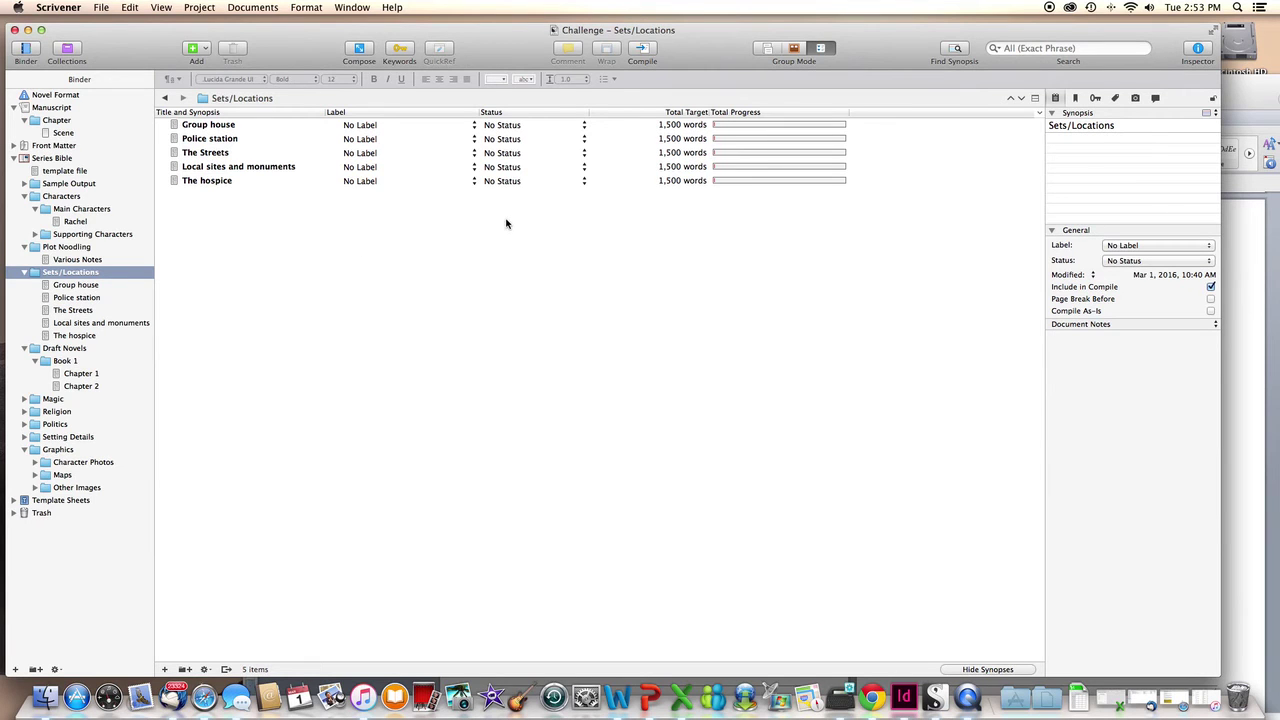
- Display the Sets/Locations documents as index cards and open the project's label list for editing from the Group house card
left_click(796, 49)
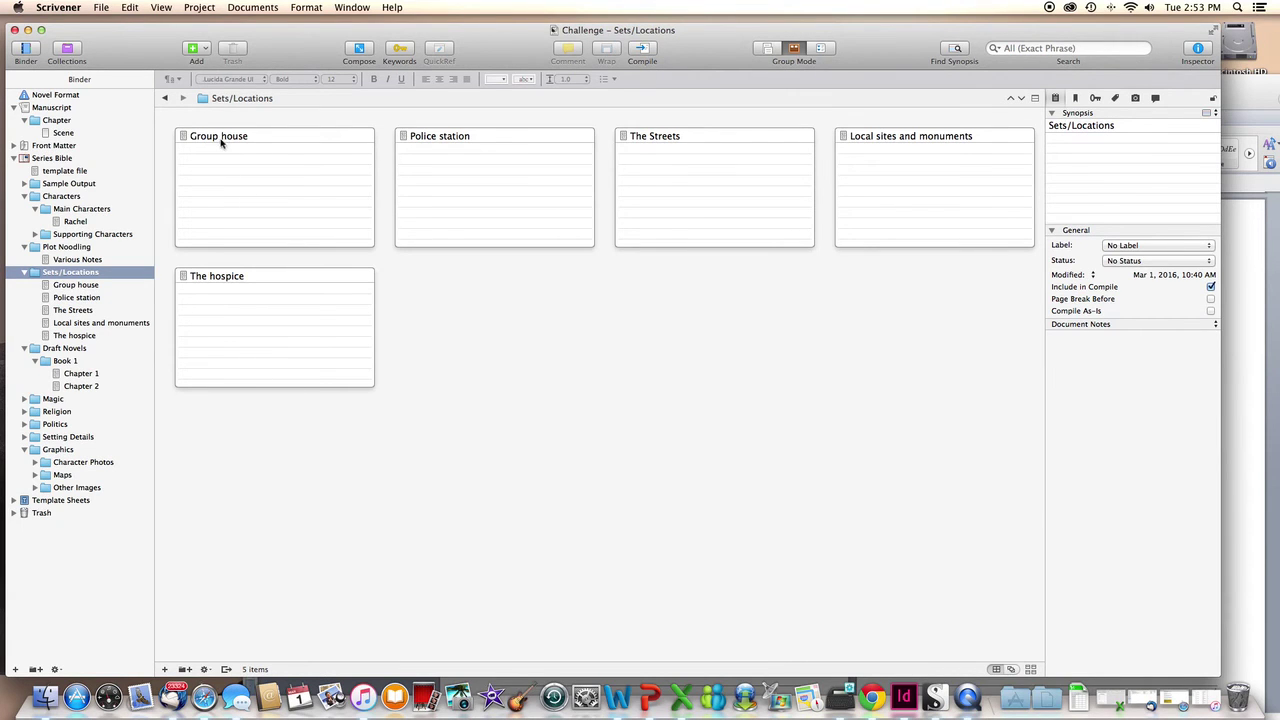
left_click(310, 167)
right_click(315, 180)
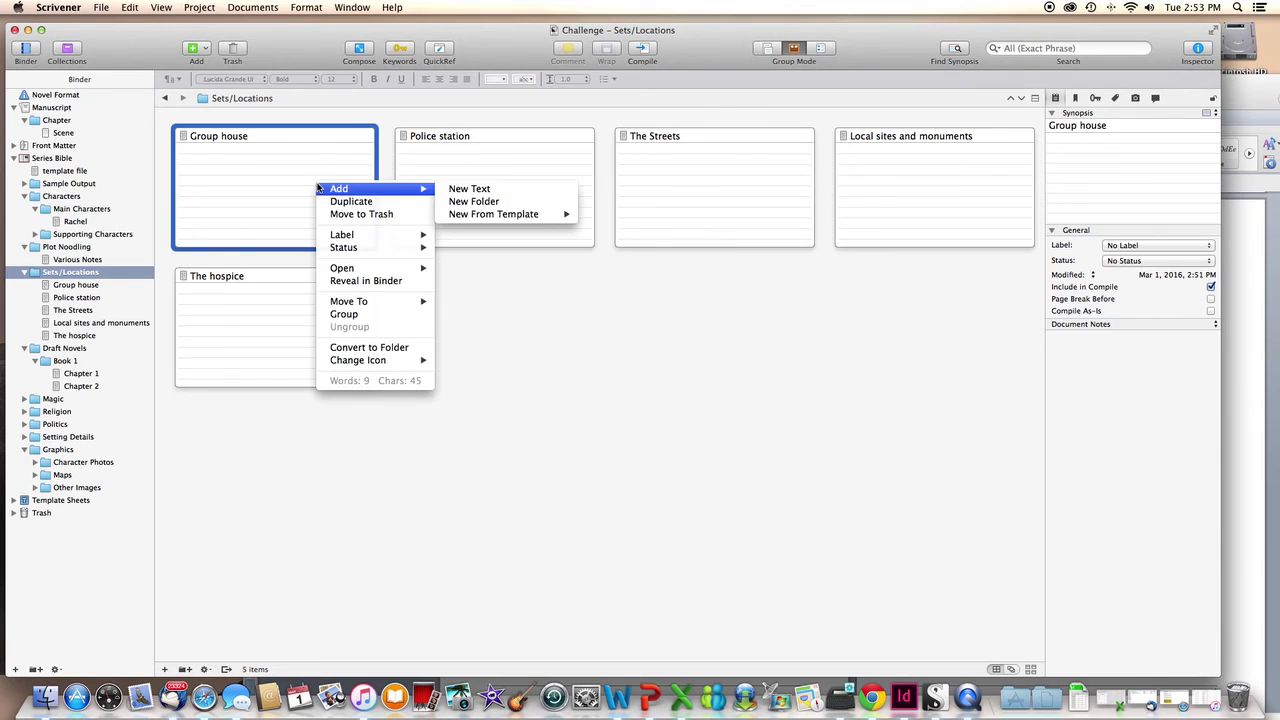
mouse_move(349, 237)
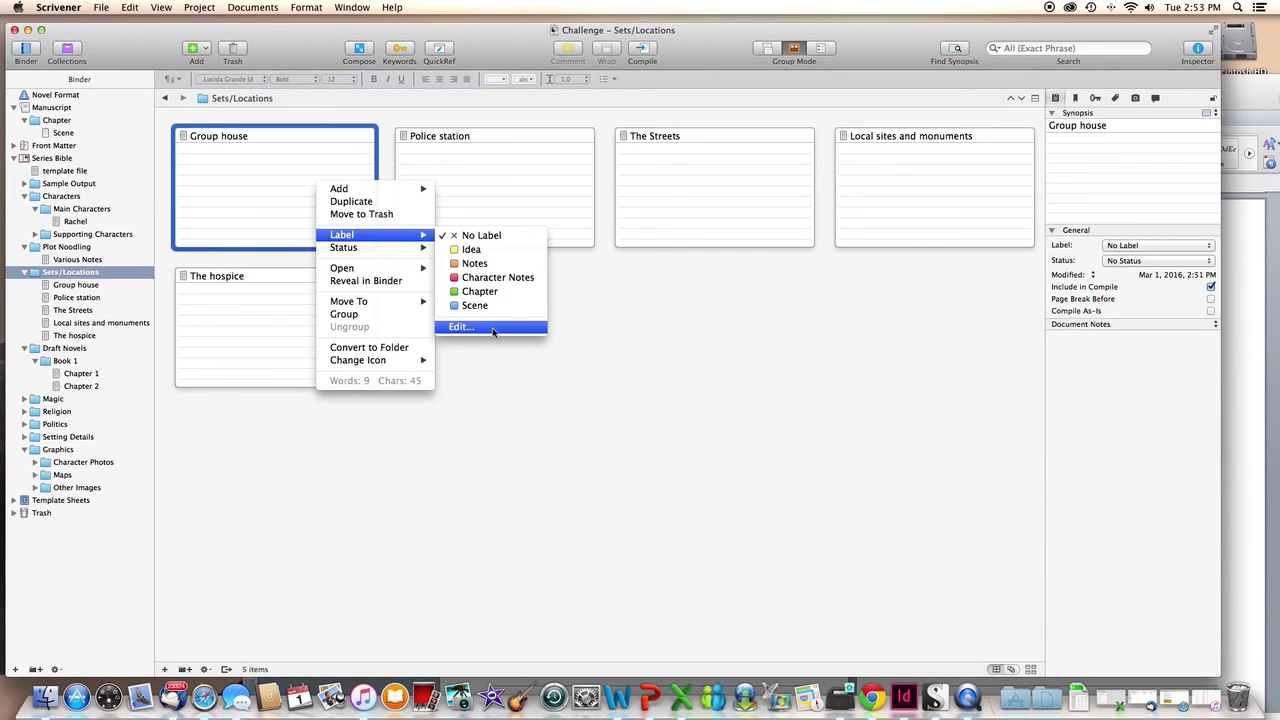
key("Escape")
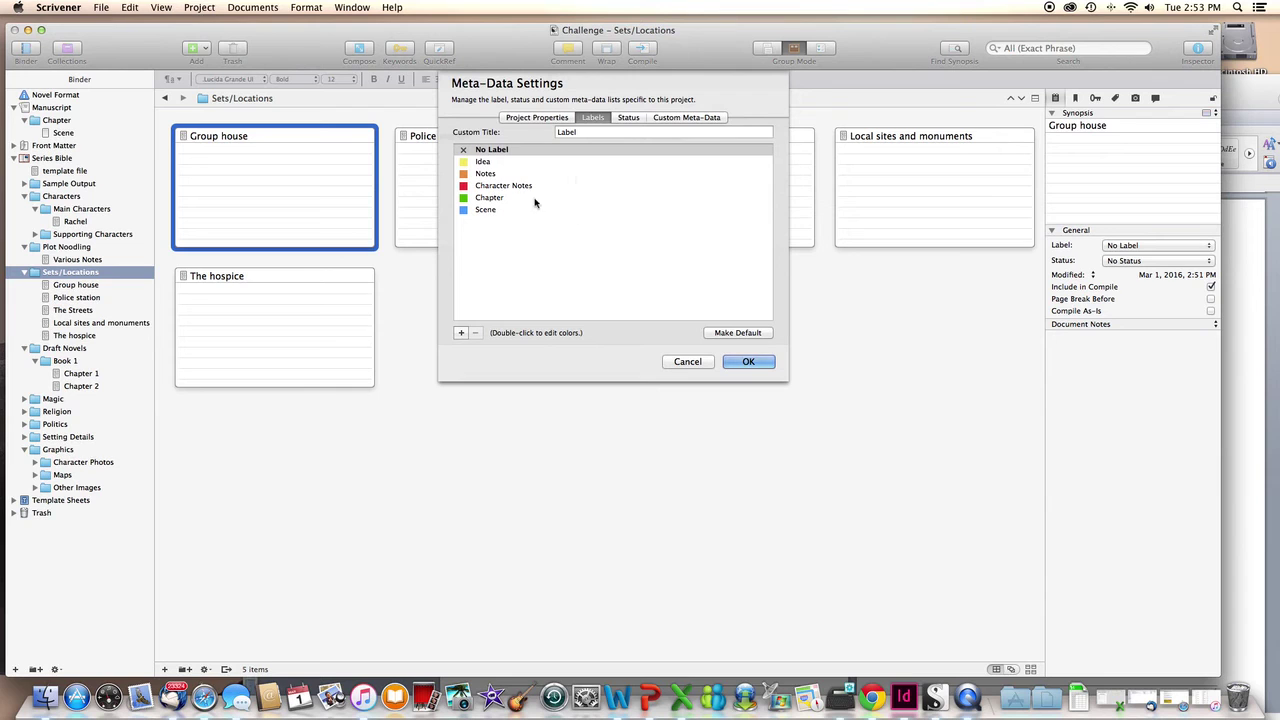
- Rename the yellow Idea label as Draft
left_click(491, 163)
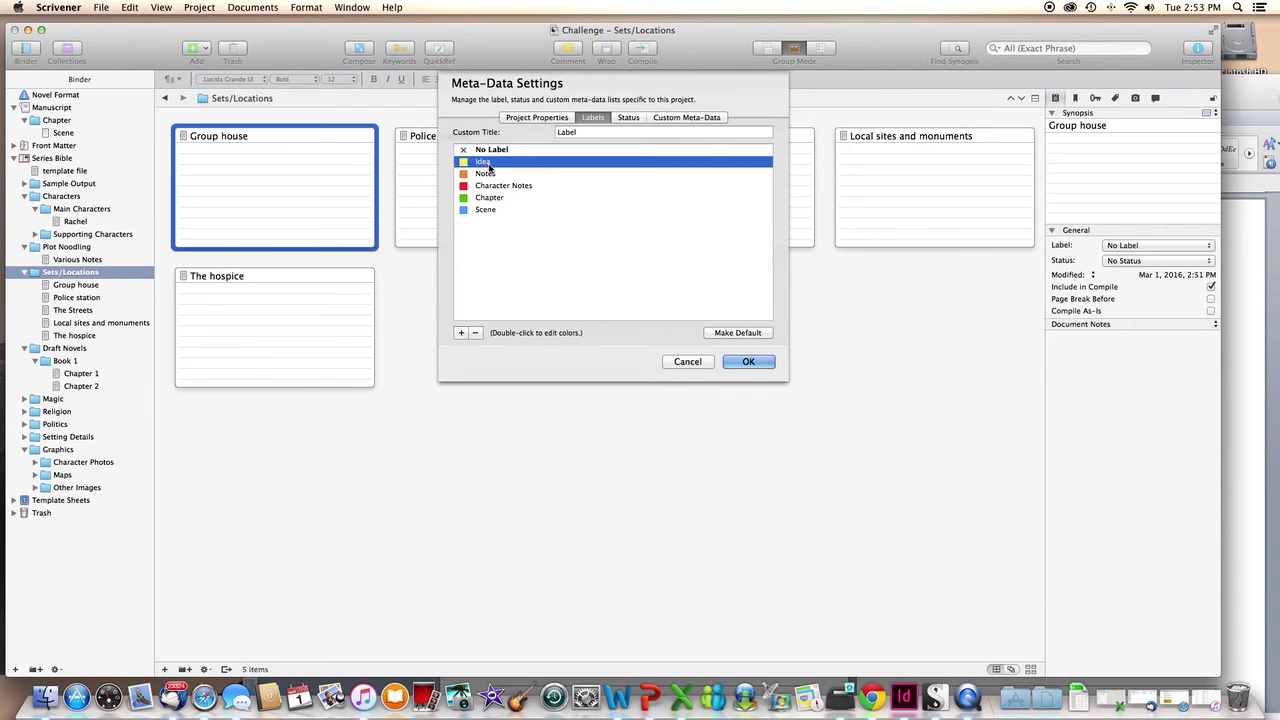
left_click(494, 164)
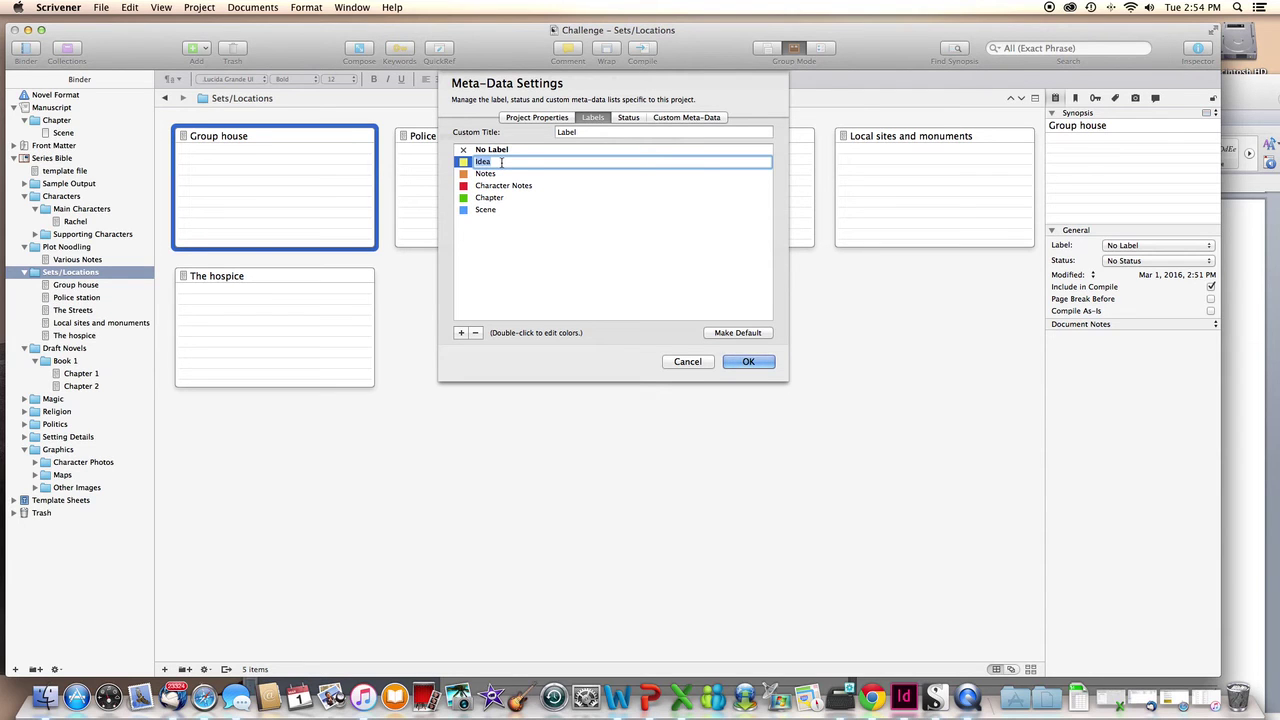
type("Draft")
- Rename the orange Notes label as MC
double_click(476, 174)
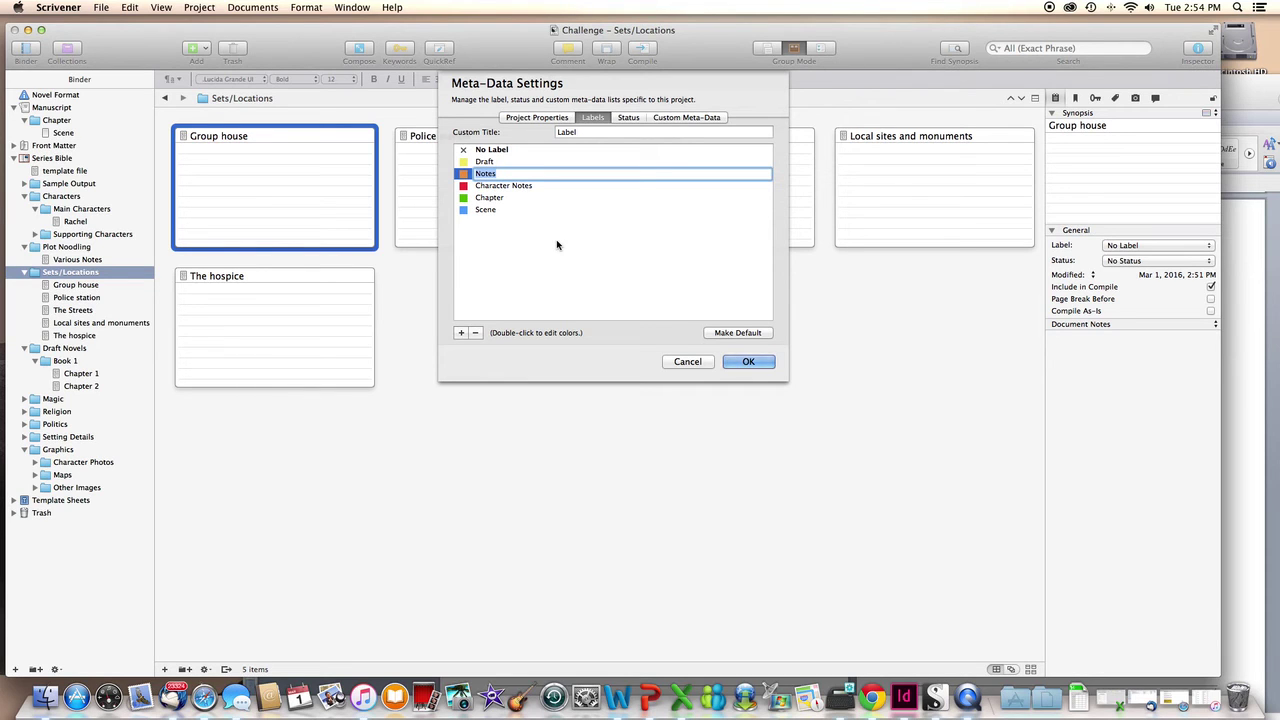
type("Edited")
key("BackSpace")
key("BackSpace")
key("BackSpace")
key("BackSpace")
type("M")
- Rename the yellow label as Bello
double_click(497, 161)
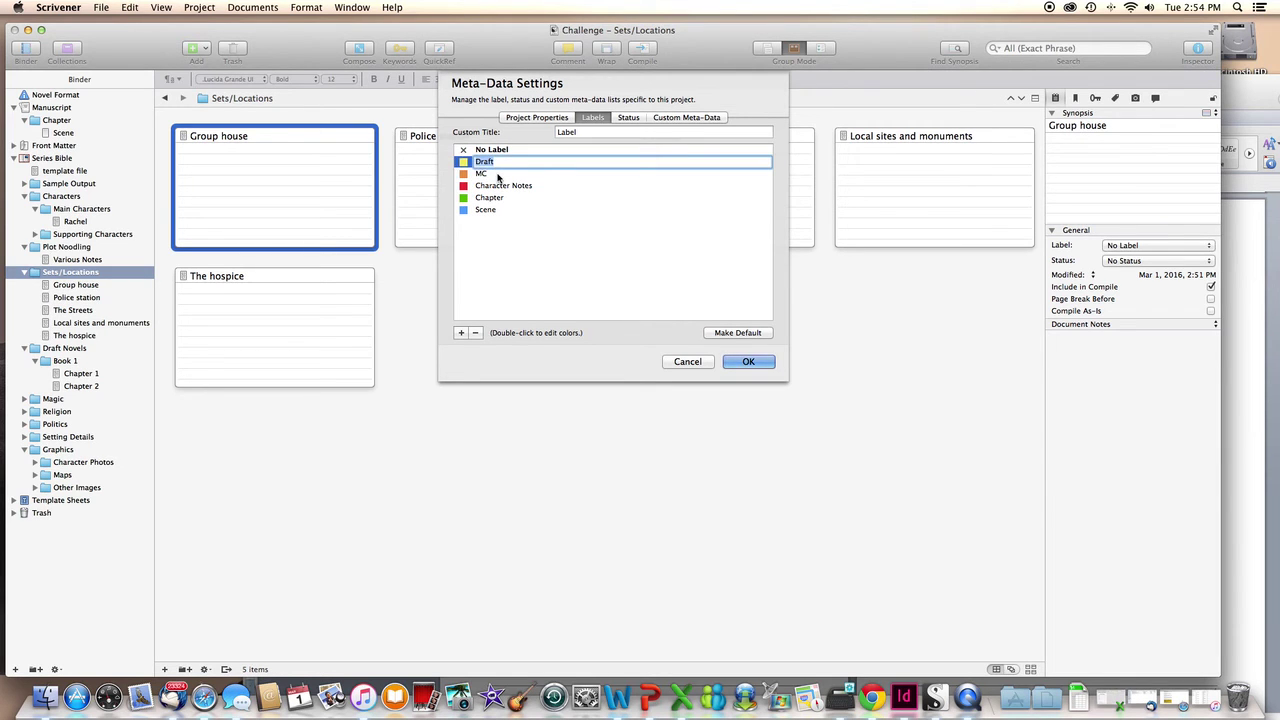
type("Bello")
left_click(492, 209)
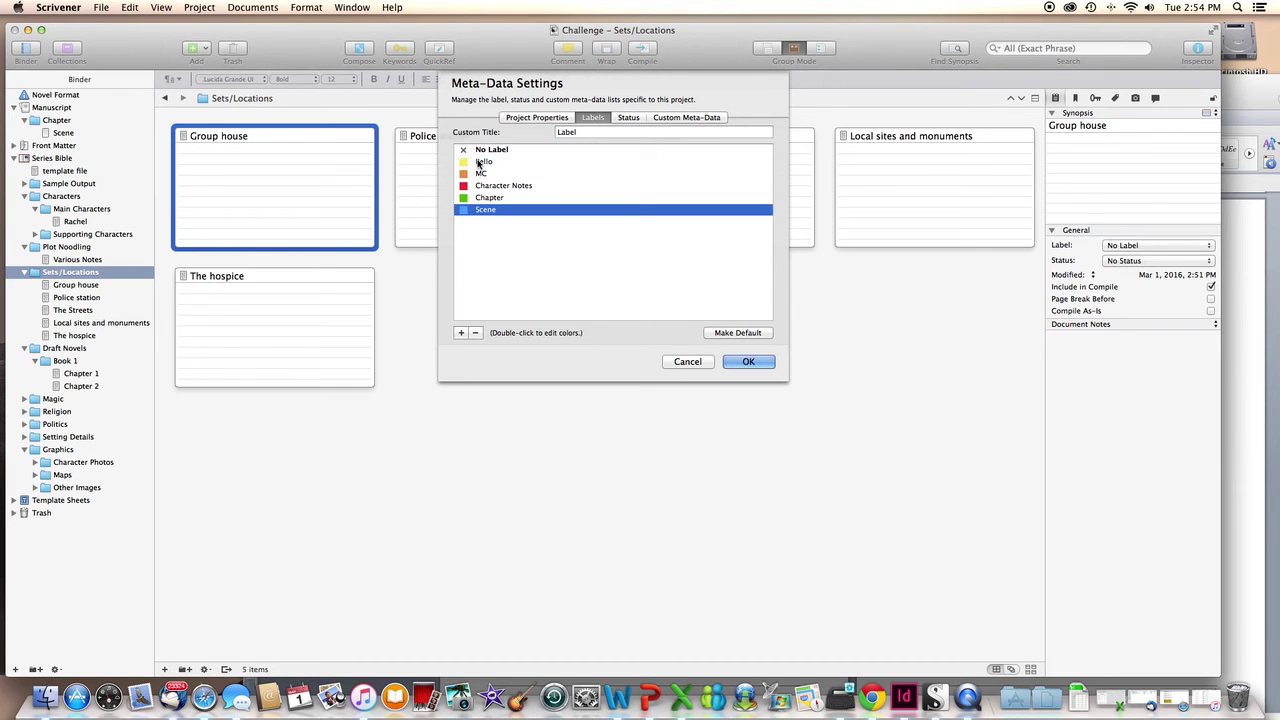
- Change the Bello label's color from the color wheel to a deep blue
double_click(467, 162)
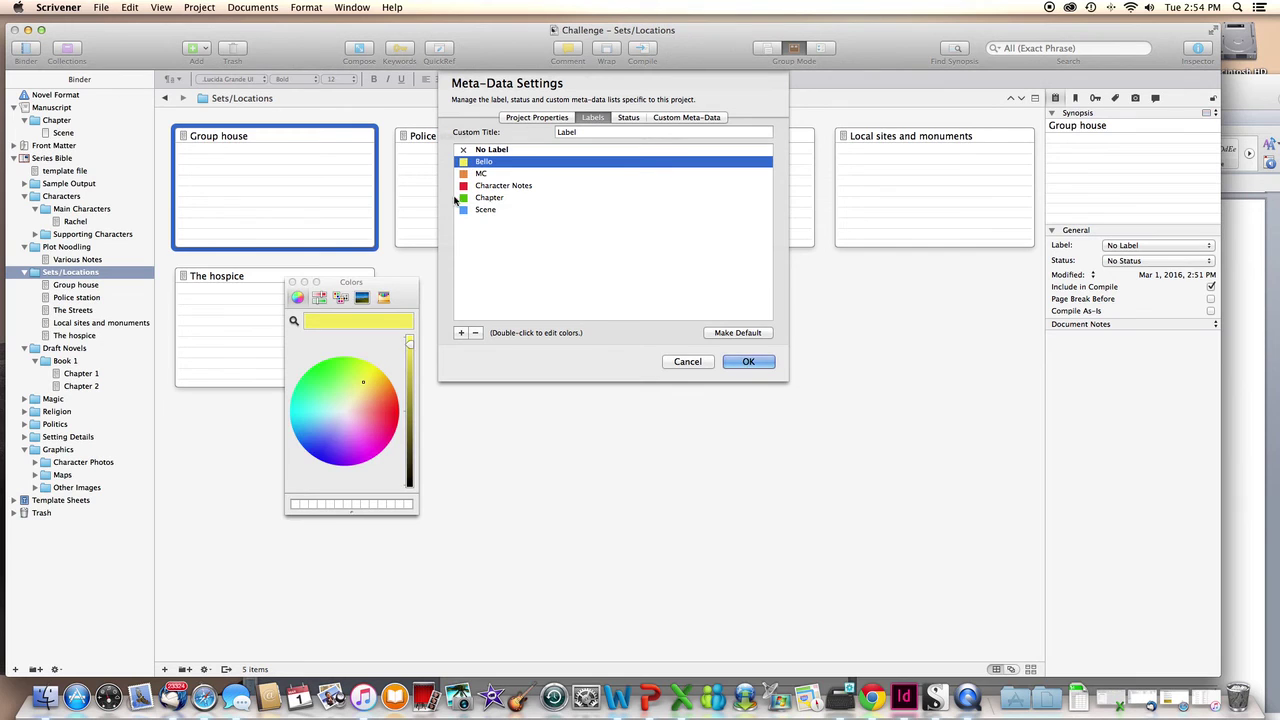
left_click(328, 450)
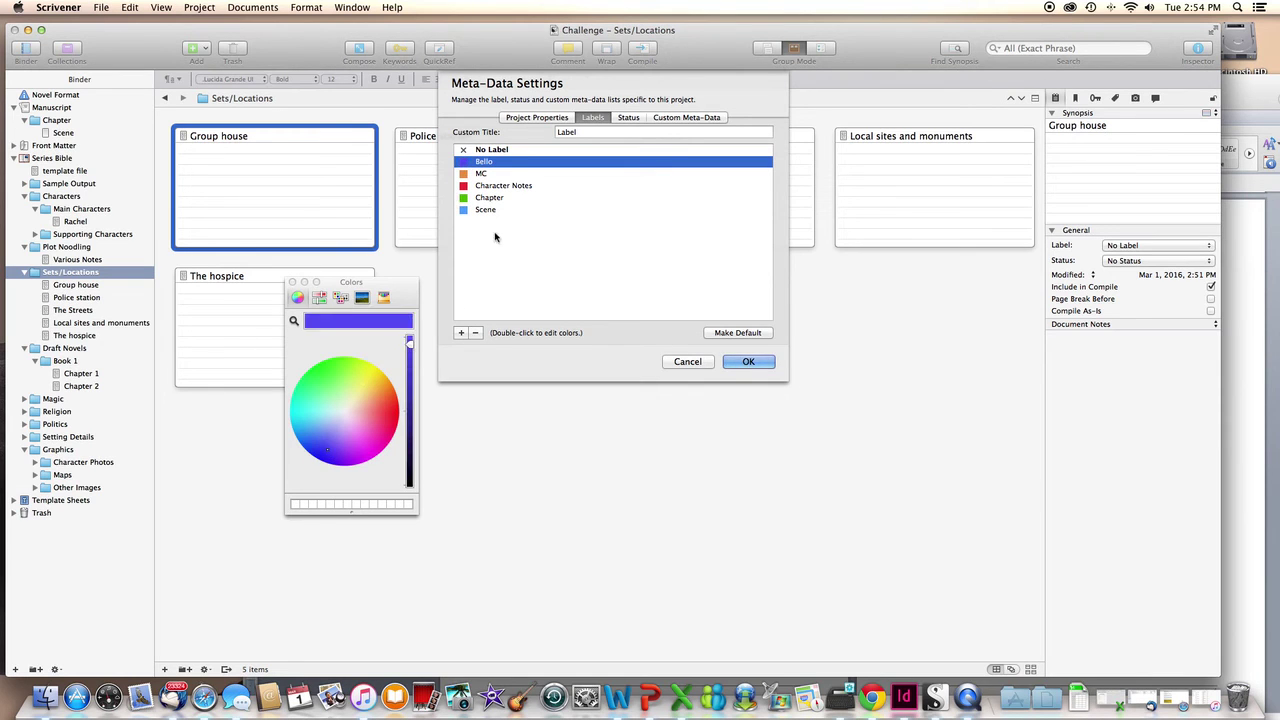
left_click(321, 457)
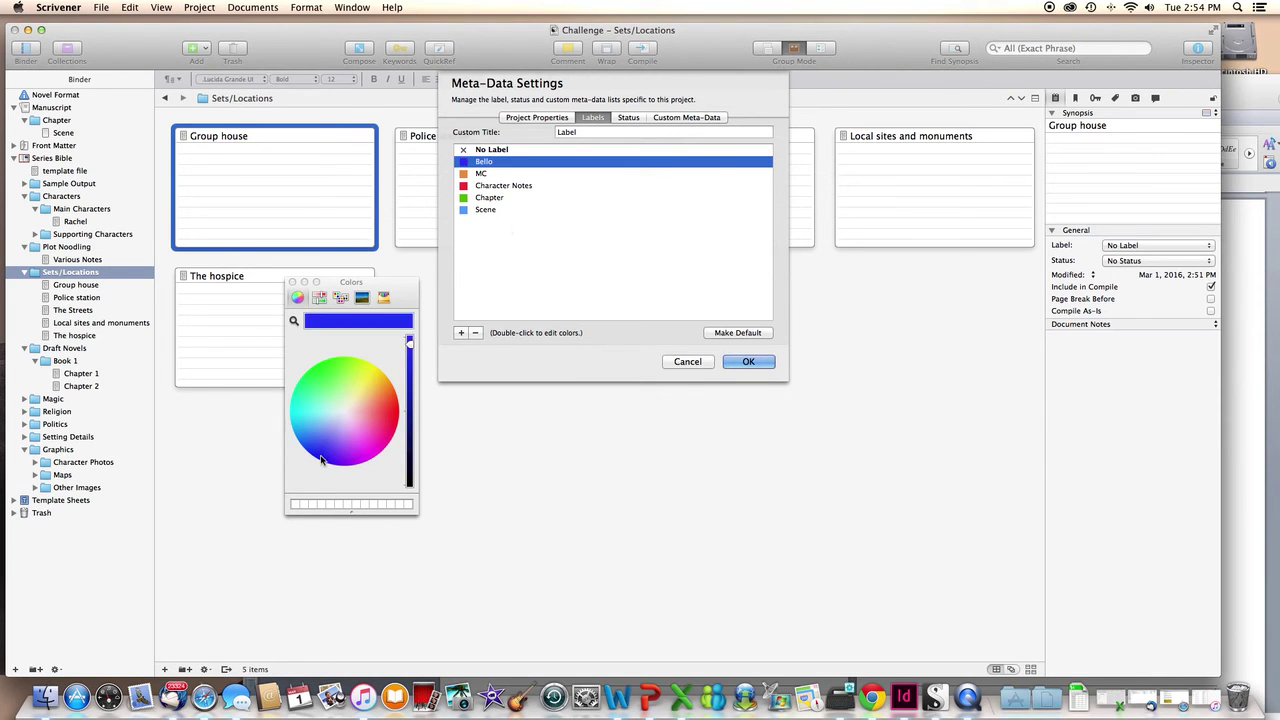
left_click(533, 242)
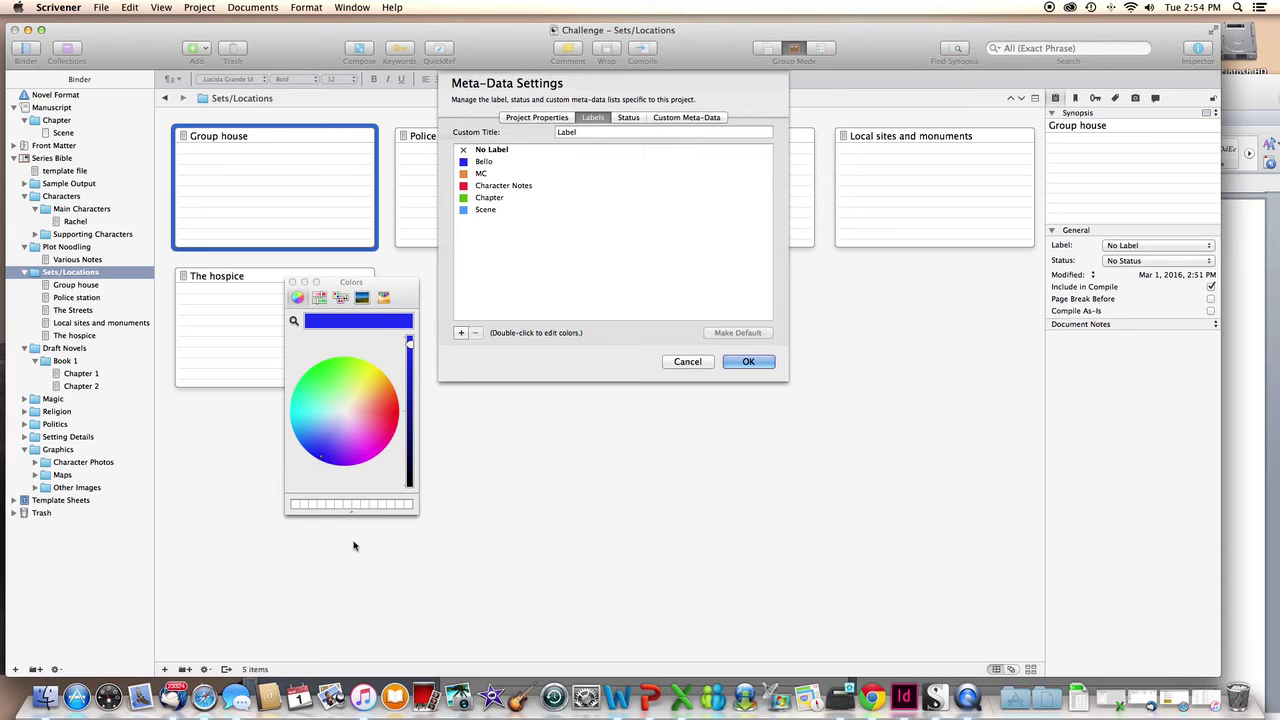
left_click(292, 283)
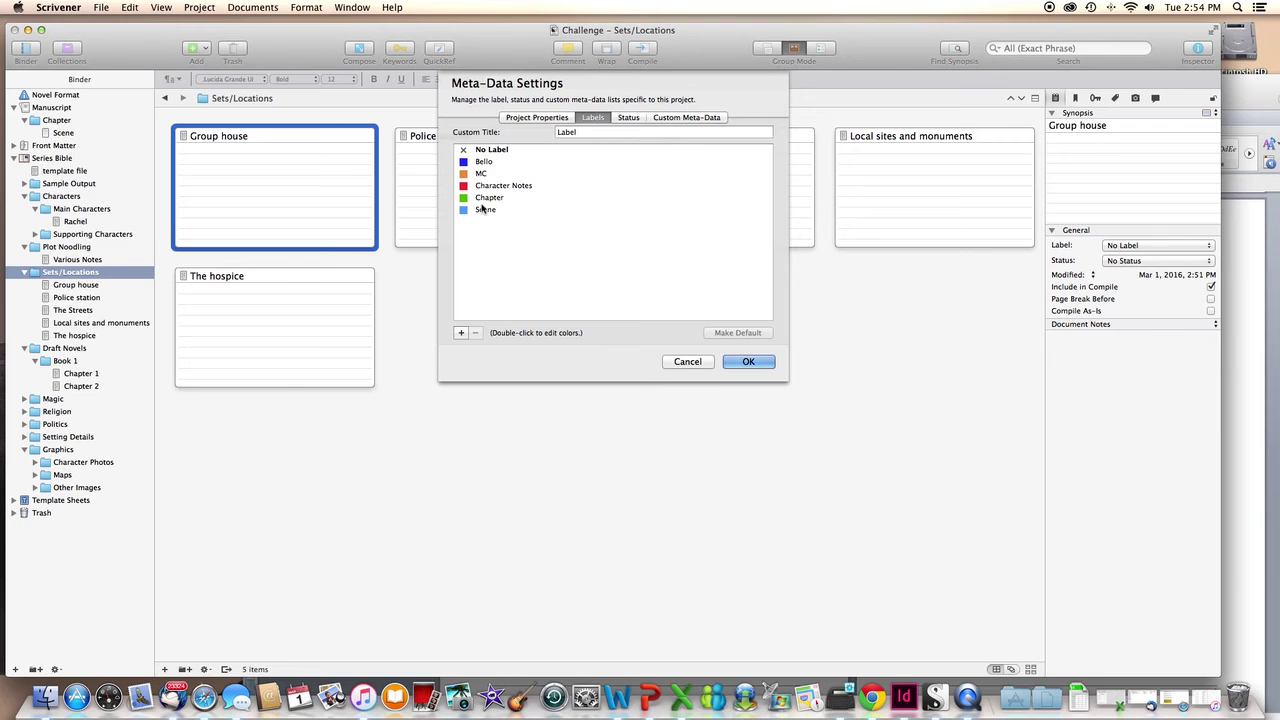
left_click(461, 332)
left_click(476, 333)
left_click(476, 333)
left_click(476, 333)
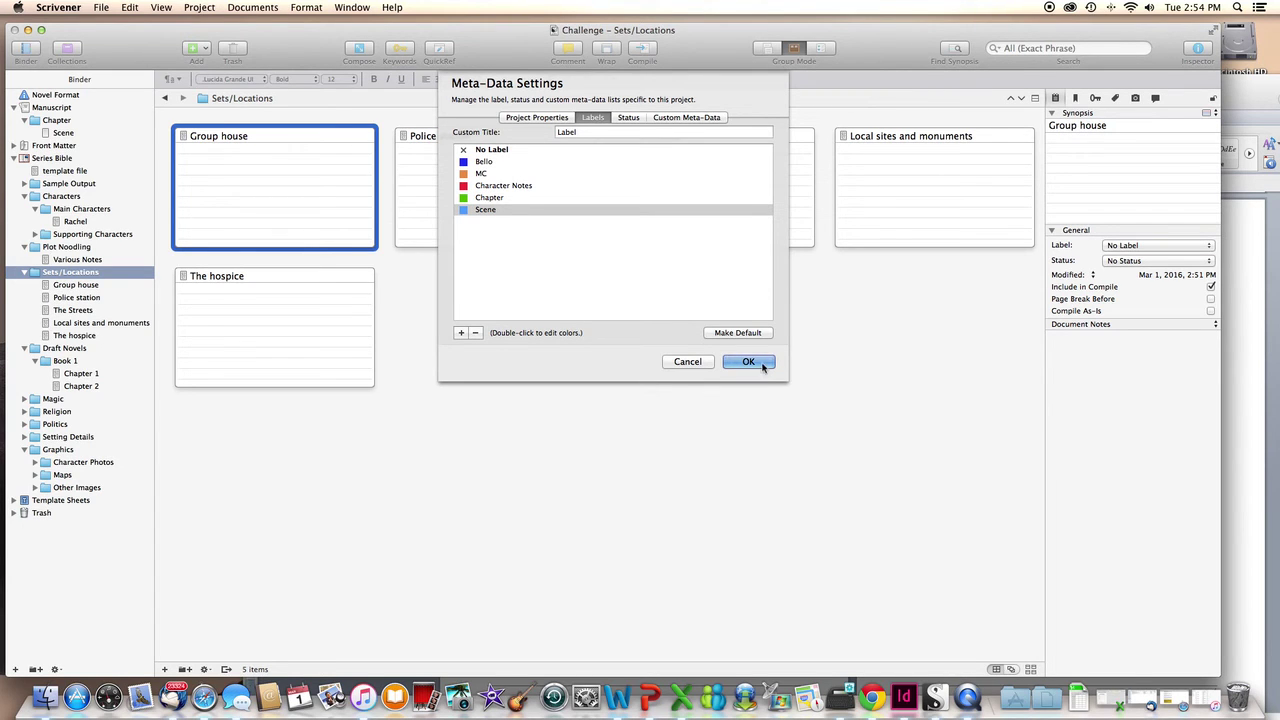
- Add a new label named Cubes to the project's label list
left_click(462, 334)
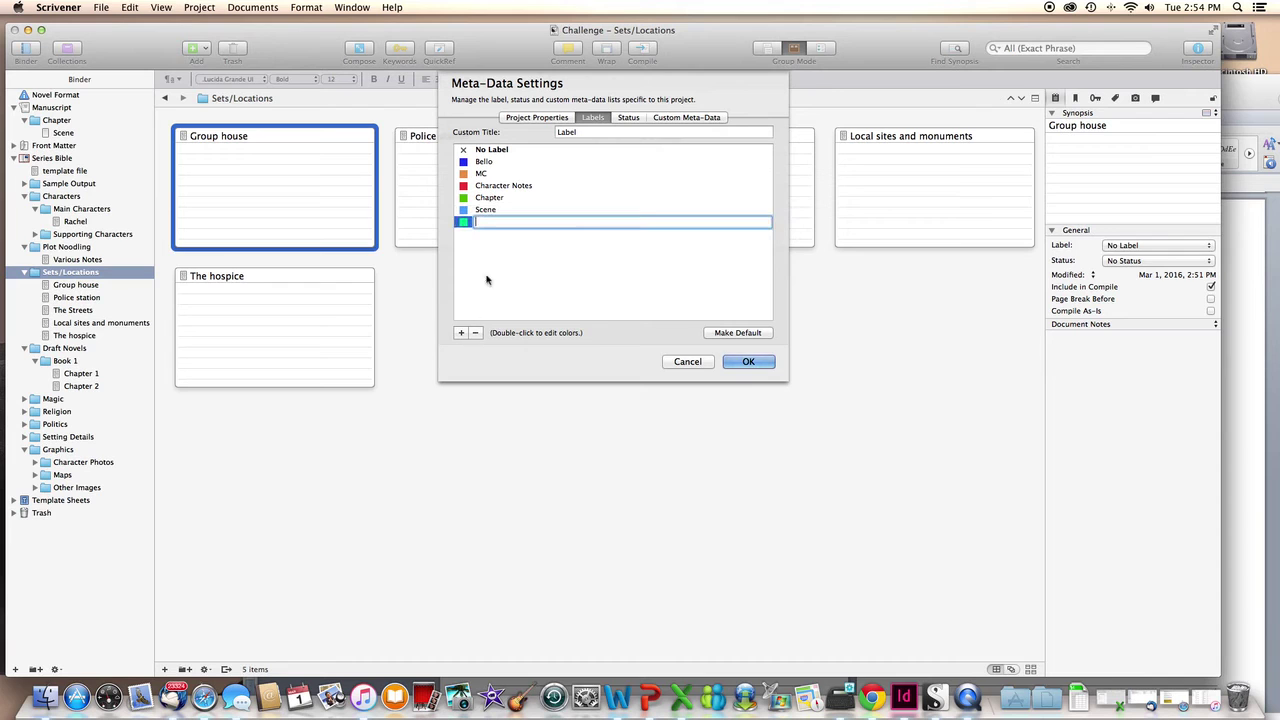
type("Fr")
key("BackSpace")
key("BackSpace")
key("BackSpace")
type("Cubes")
left_click(493, 260)
- Add another label named MC's girlfriend and save the label list
left_click(461, 332)
type("MC's girlfri")
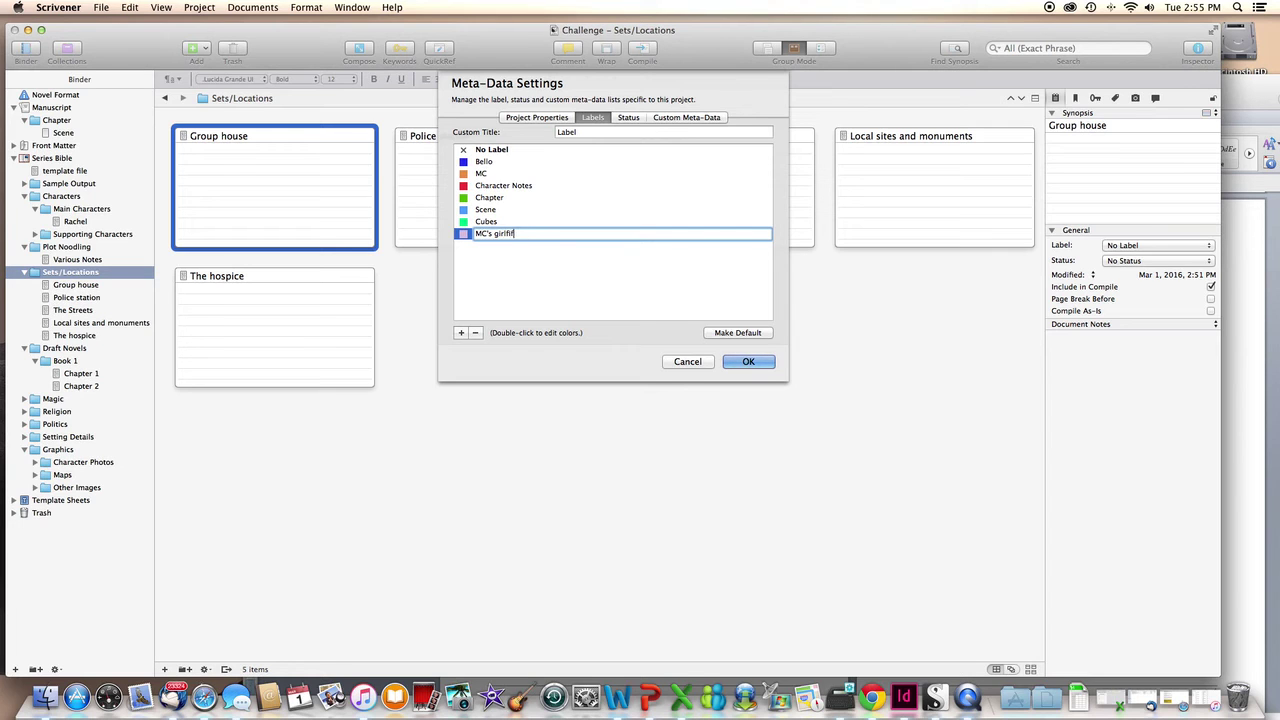
type("end")
left_click(525, 288)
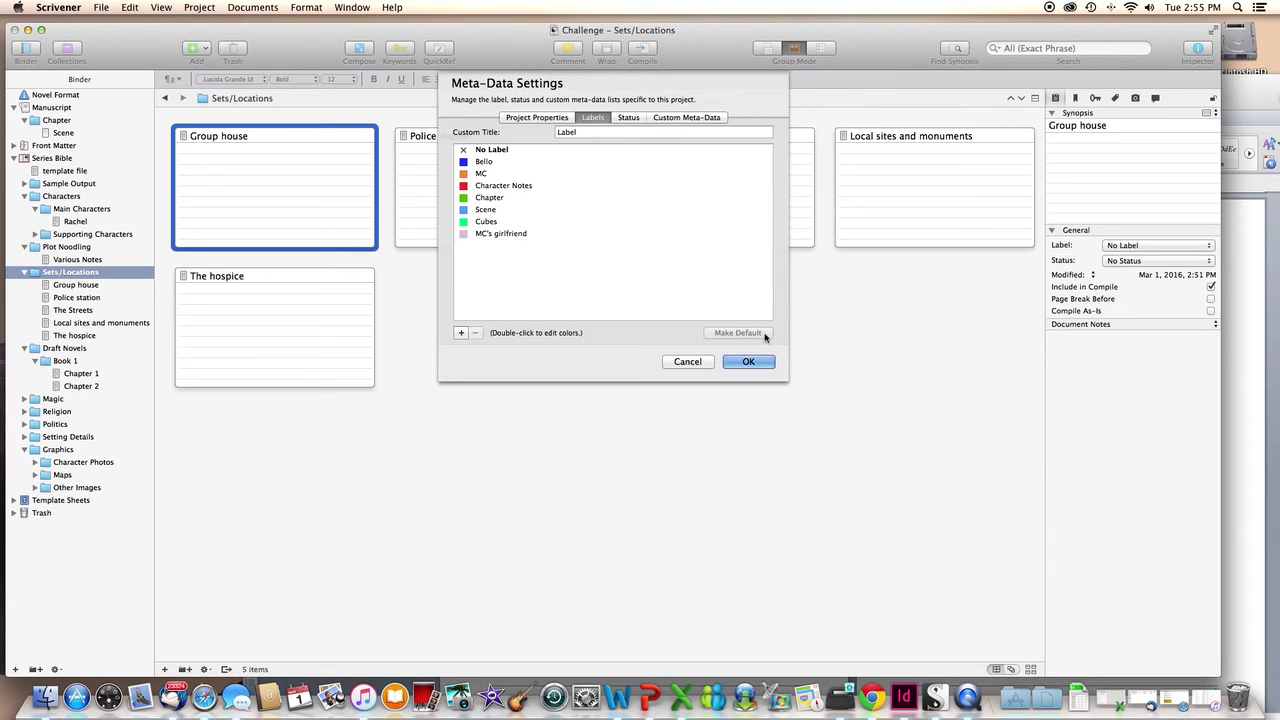
left_click(752, 361)
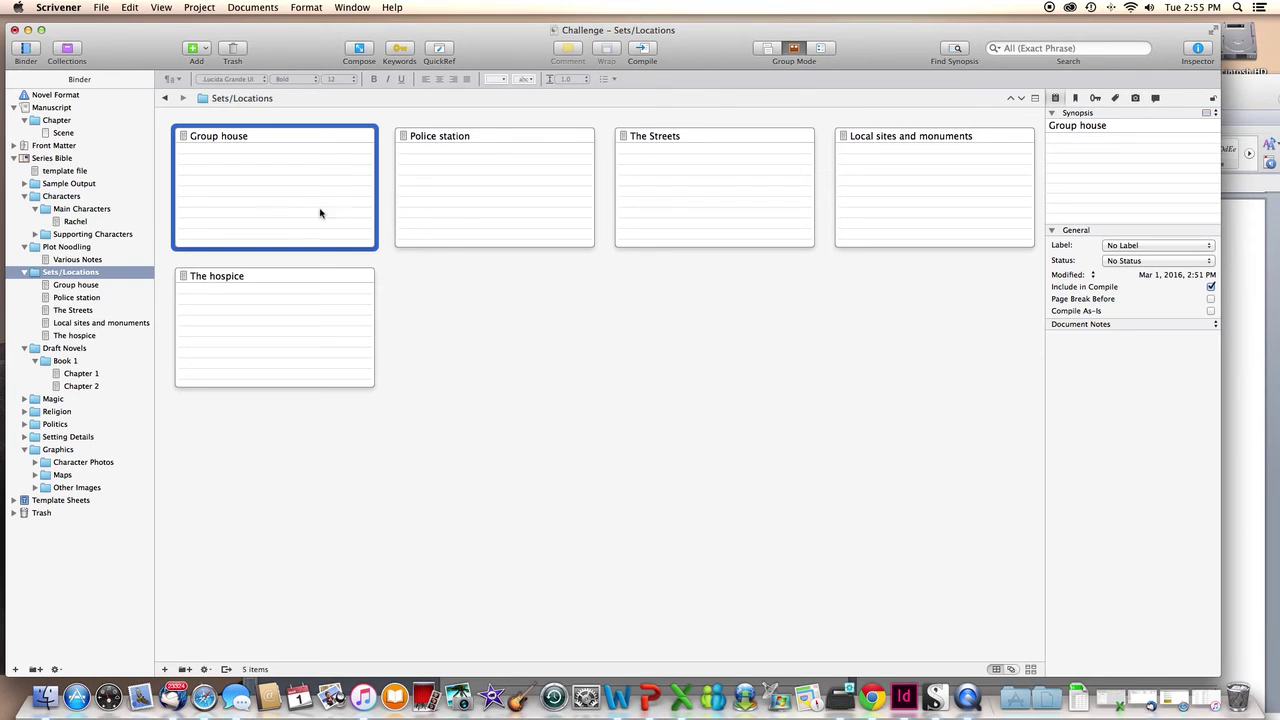
- Assign the MC label to the Group house index card
right_click(328, 200)
mouse_move(430, 253)
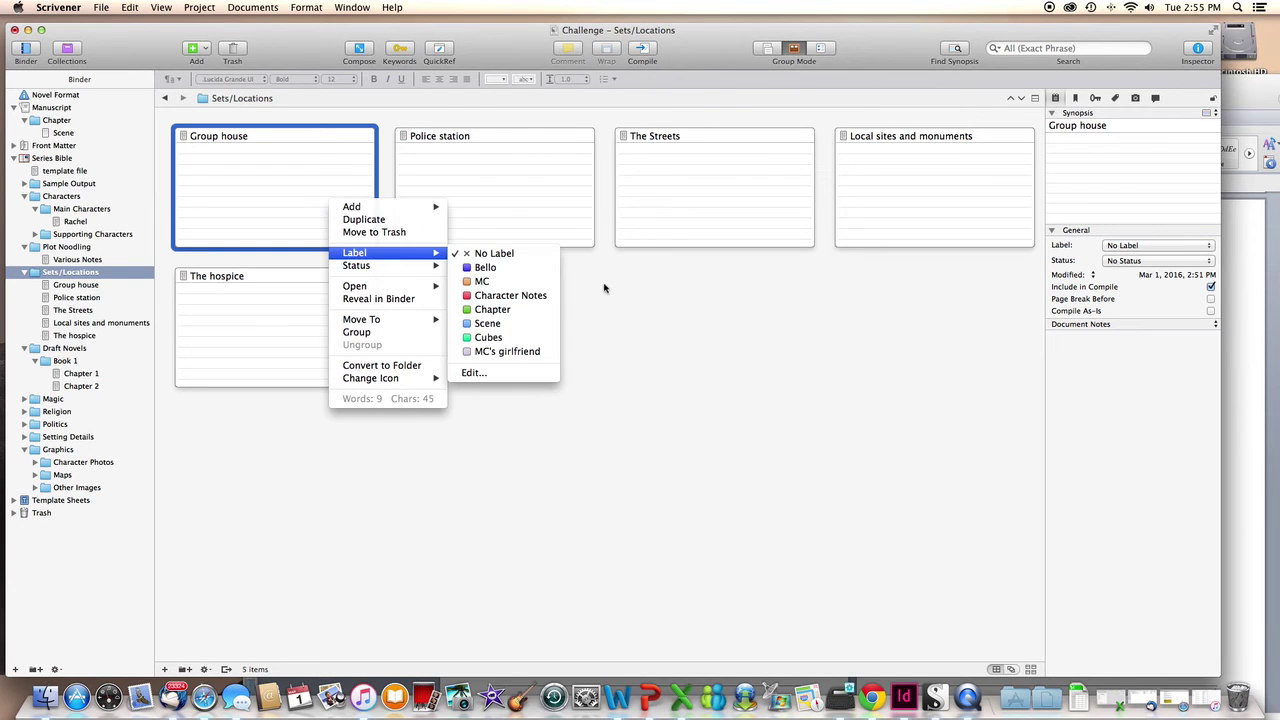
left_click(503, 282)
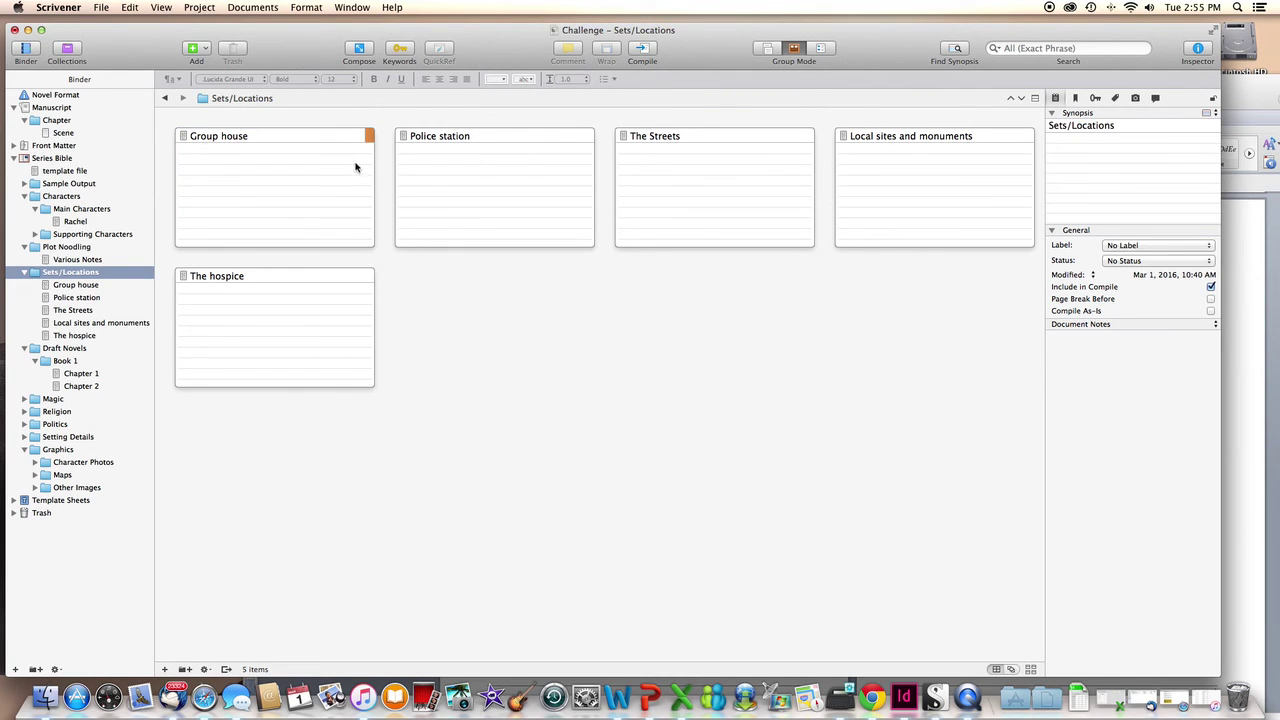
- Reset the Group house index card to No Label
right_click(543, 213)
left_click(428, 286)
right_click(303, 183)
mouse_move(331, 240)
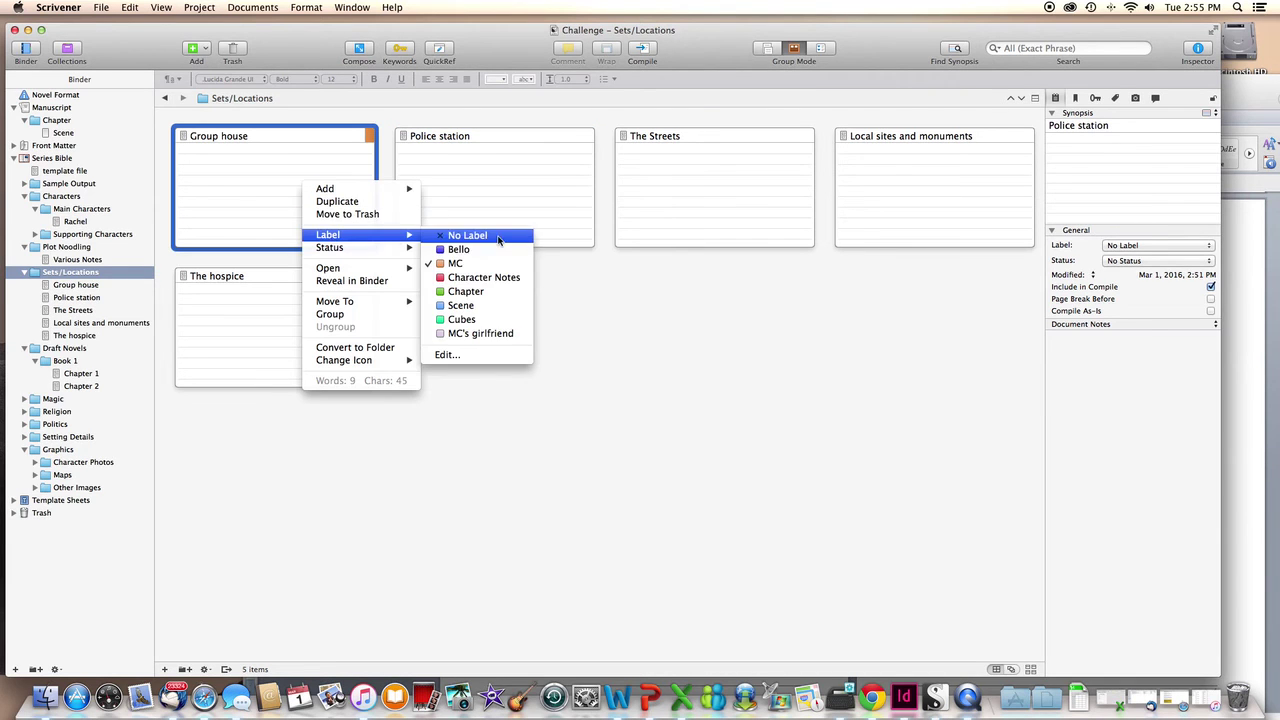
left_click(450, 260)
right_click(281, 163)
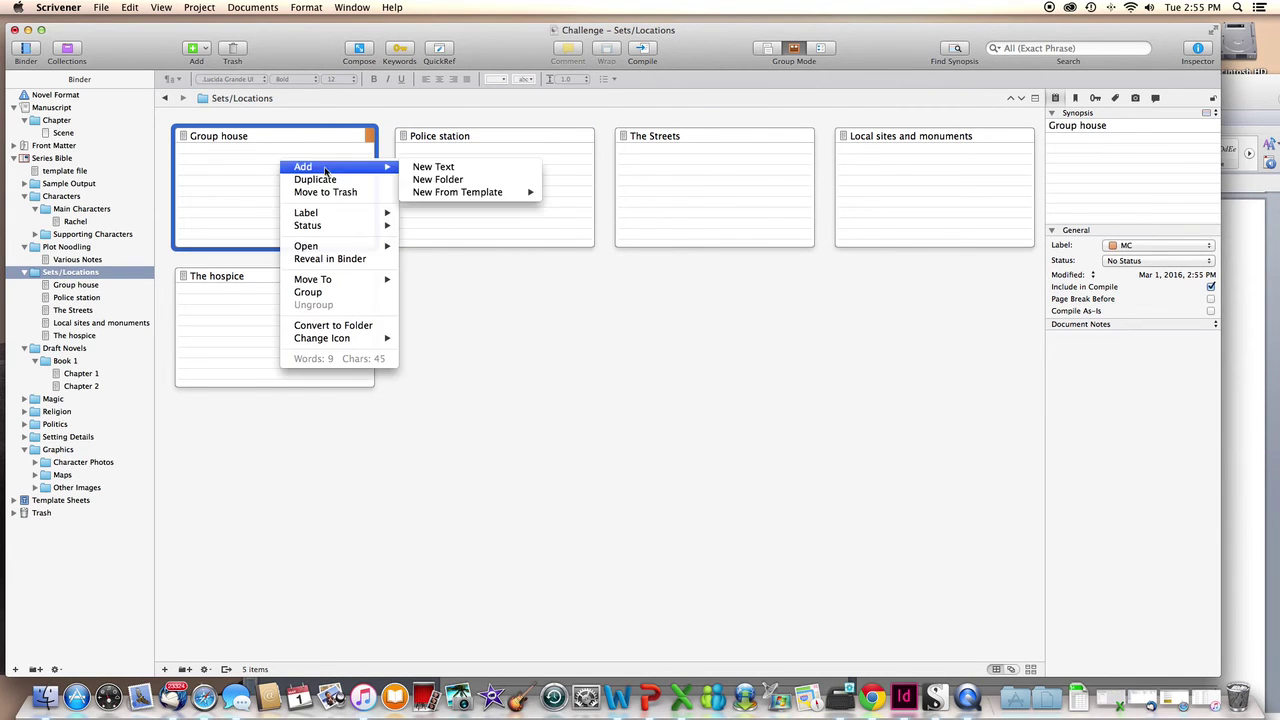
mouse_move(342, 212)
key("Return")
left_click(470, 300)
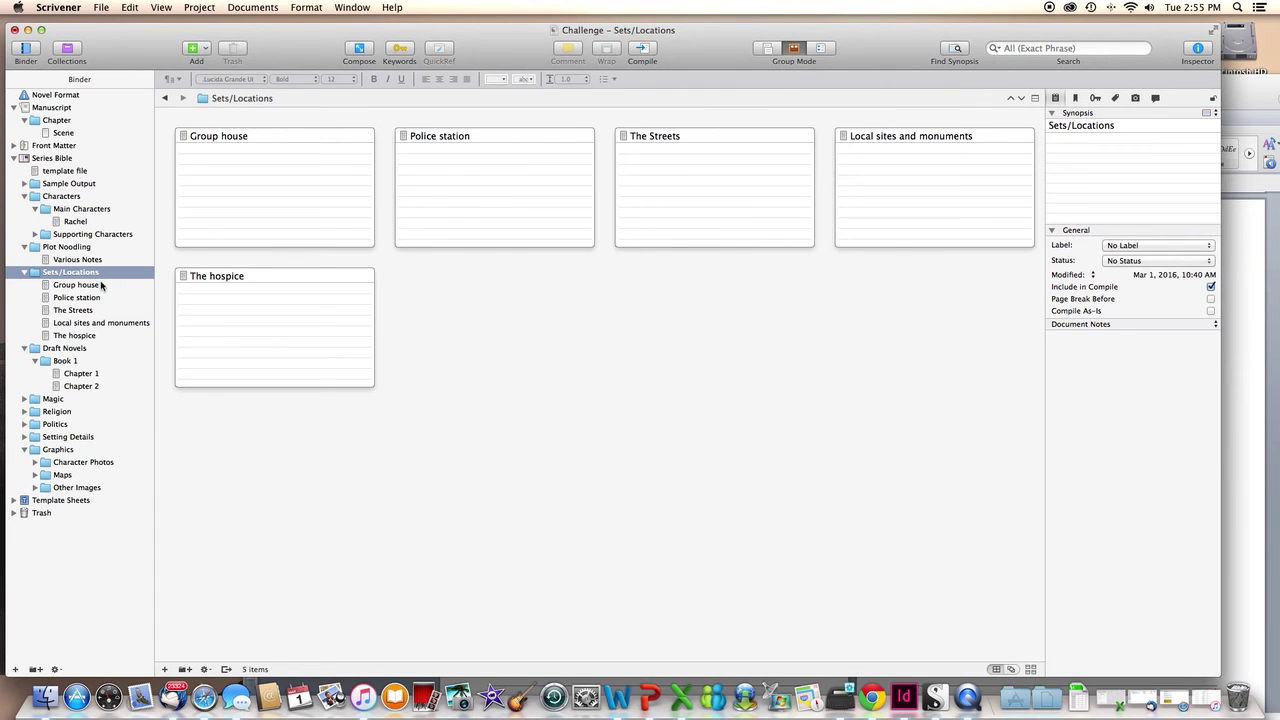
- Display the Book 1 chapters as index cards and assign the MC label to Chapter 1
left_click(90, 376)
left_click(66, 361)
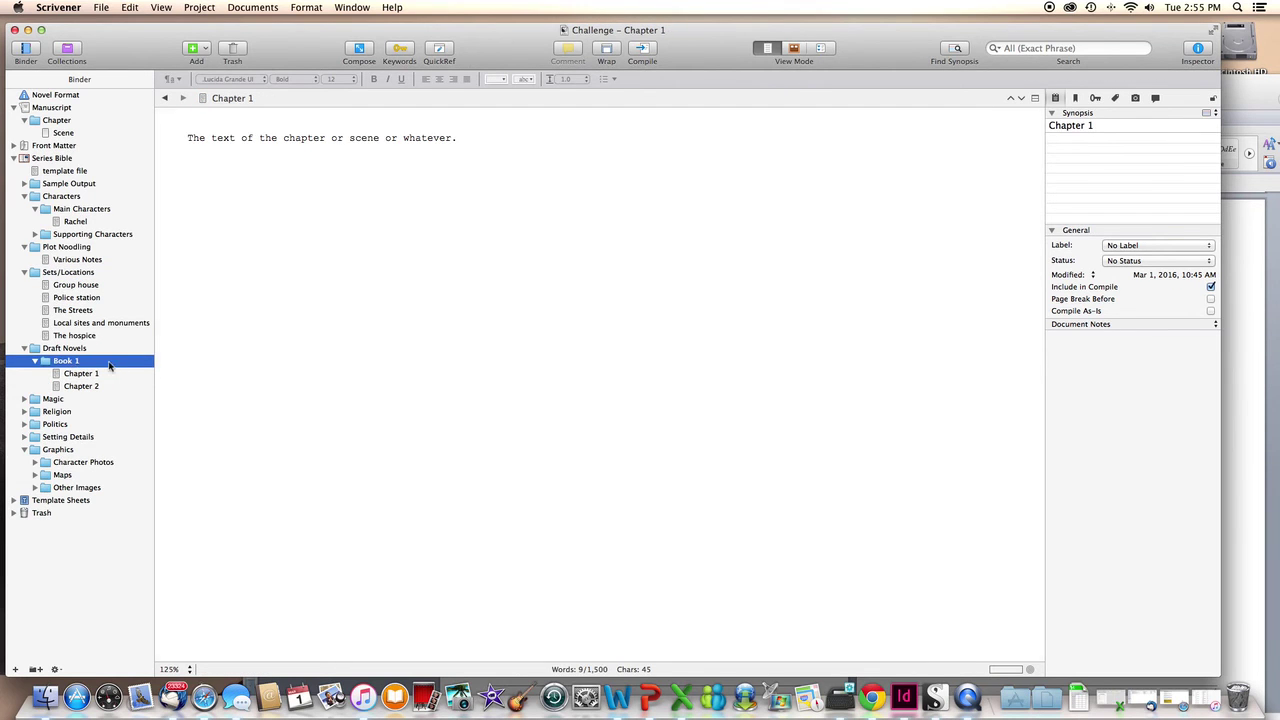
left_click(330, 188)
right_click(328, 188)
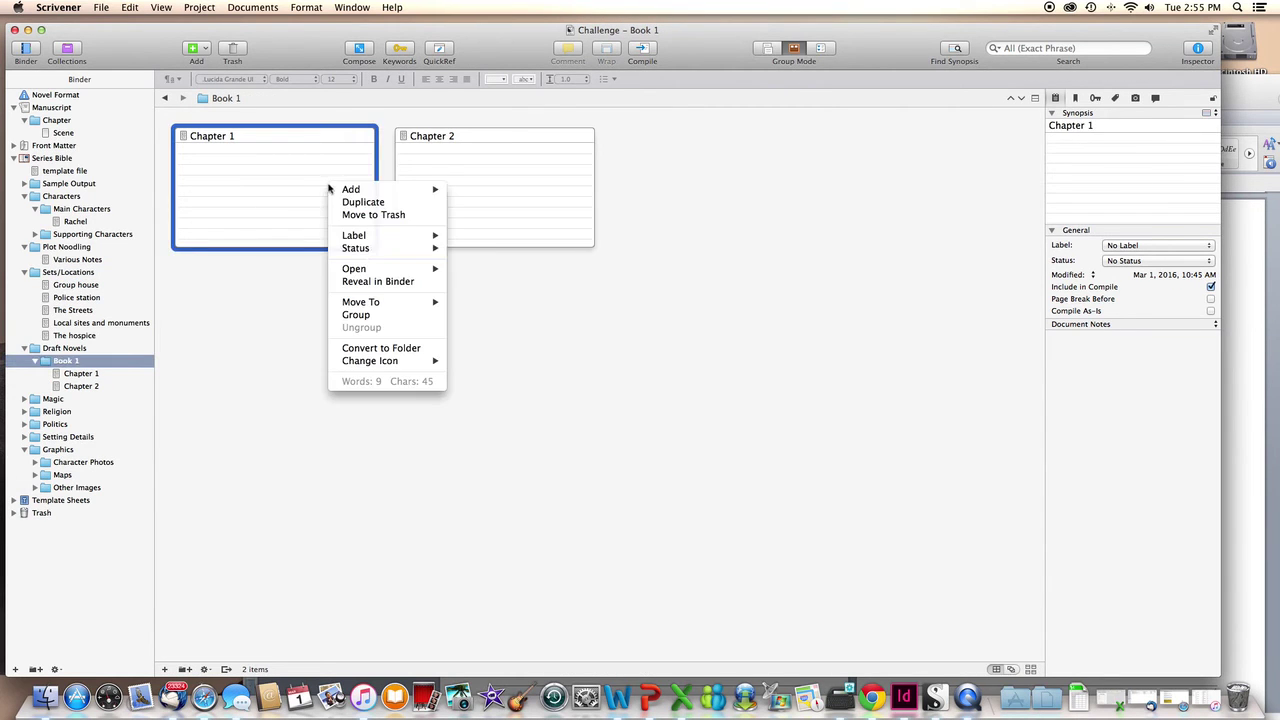
mouse_move(365, 236)
left_click(522, 265)
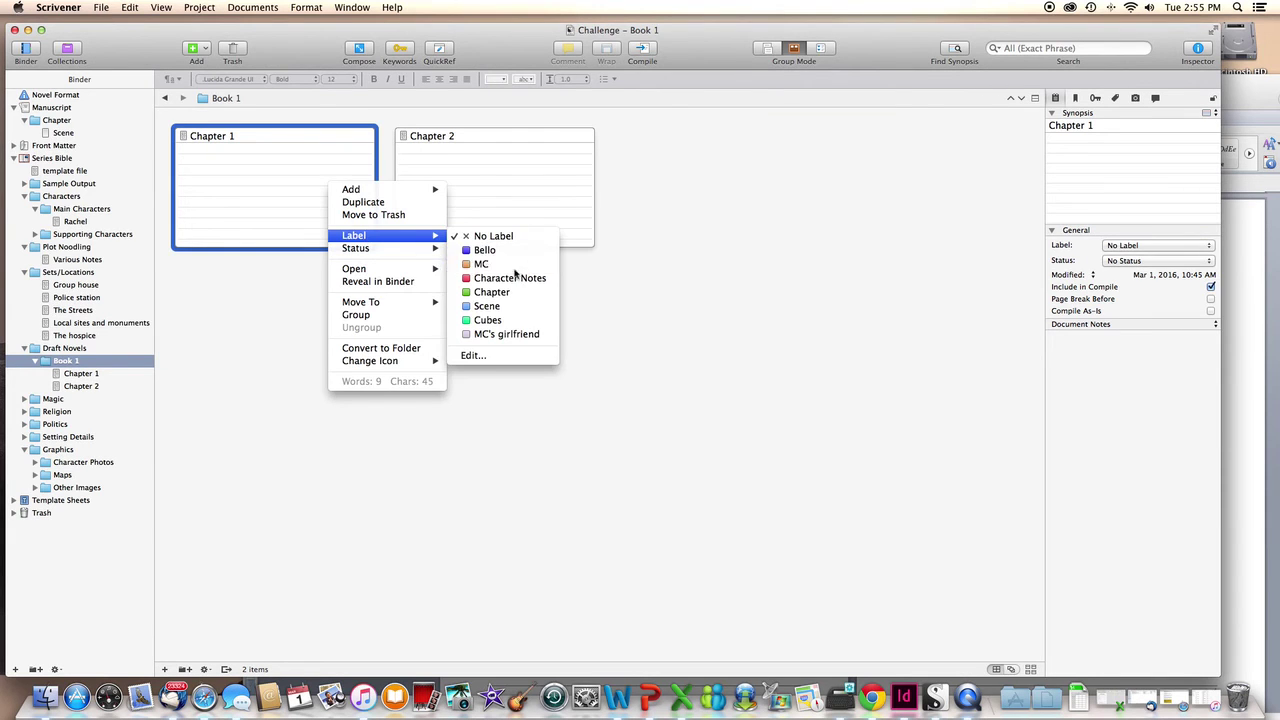
left_click(423, 274)
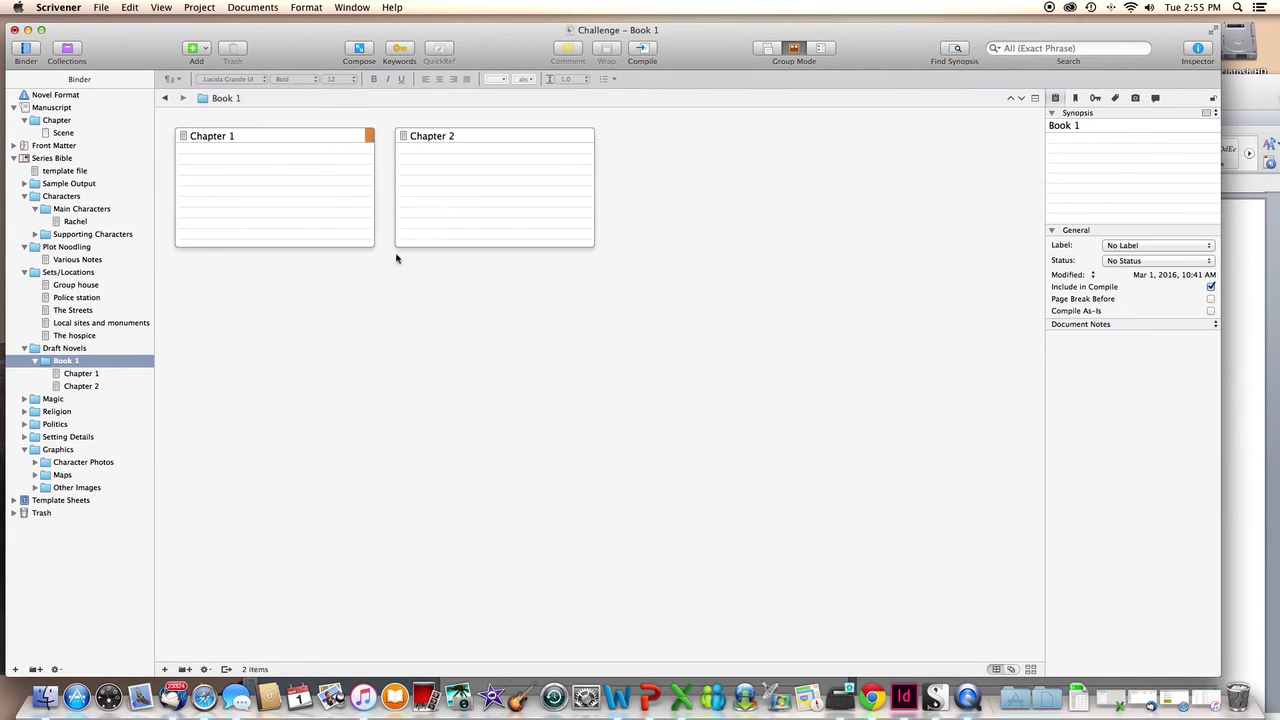
- Delete the Title Page and Done entries from the project's status list and save the change
right_click(330, 208)
mouse_move(368, 270)
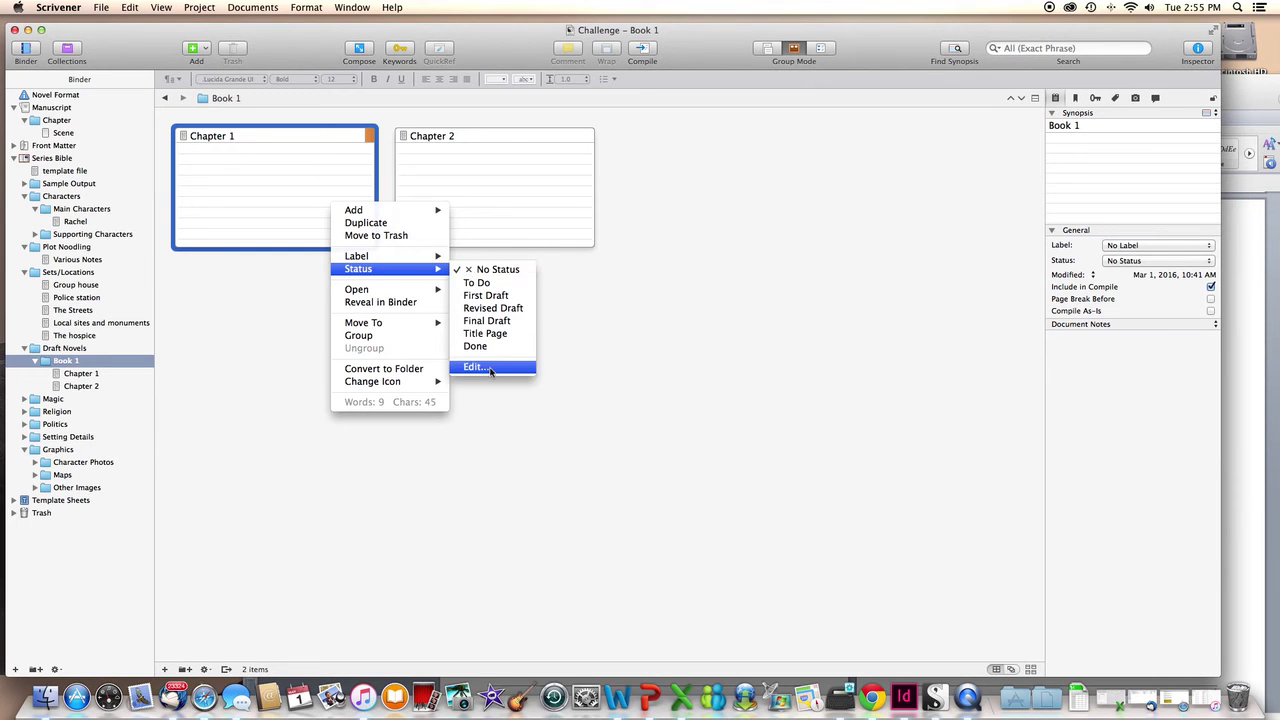
left_click(490, 367)
left_click(472, 163)
left_click(488, 174)
left_click(495, 186)
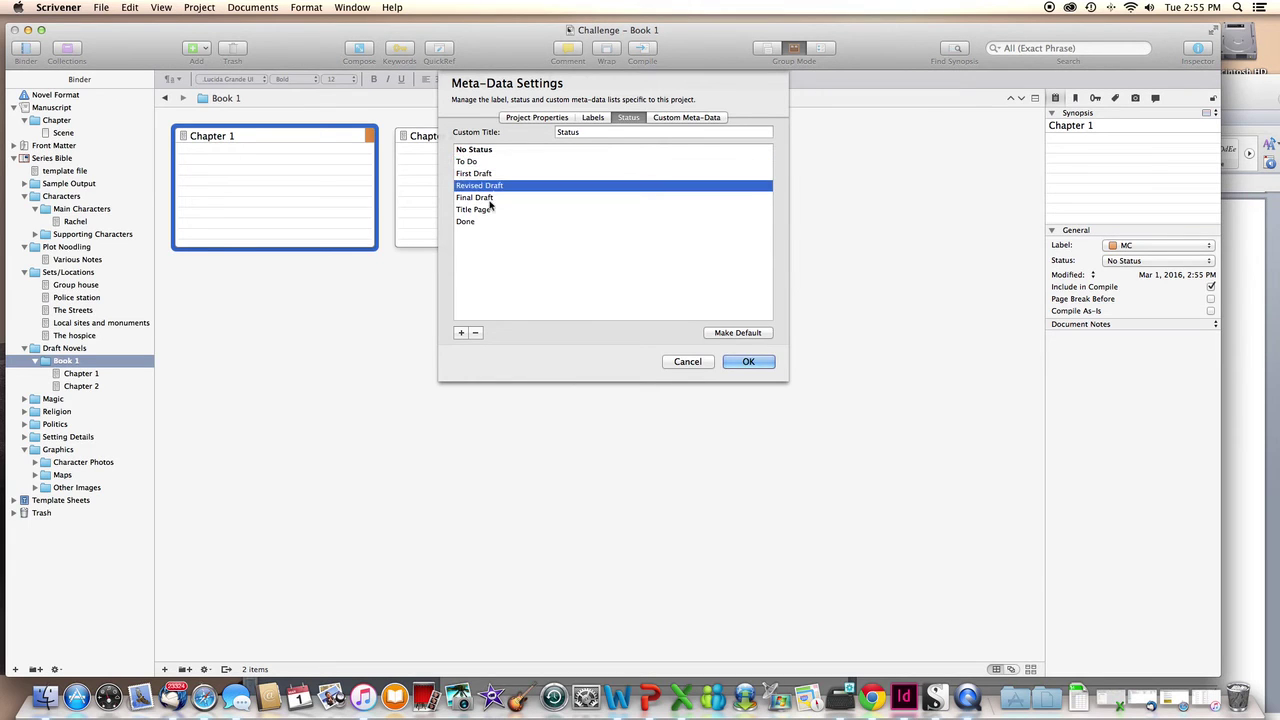
left_click(492, 198)
left_click(483, 211)
left_click(480, 222)
left_click(480, 211)
left_click(475, 333)
left_click(476, 333)
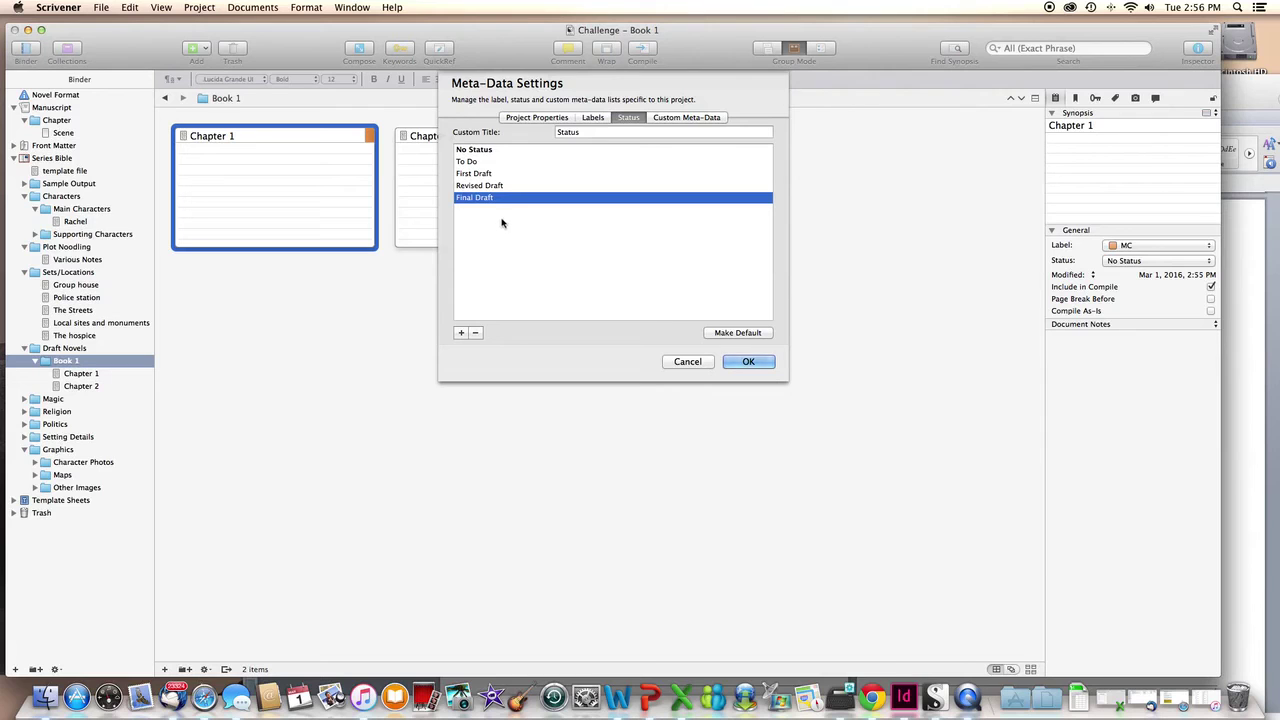
key("Return")
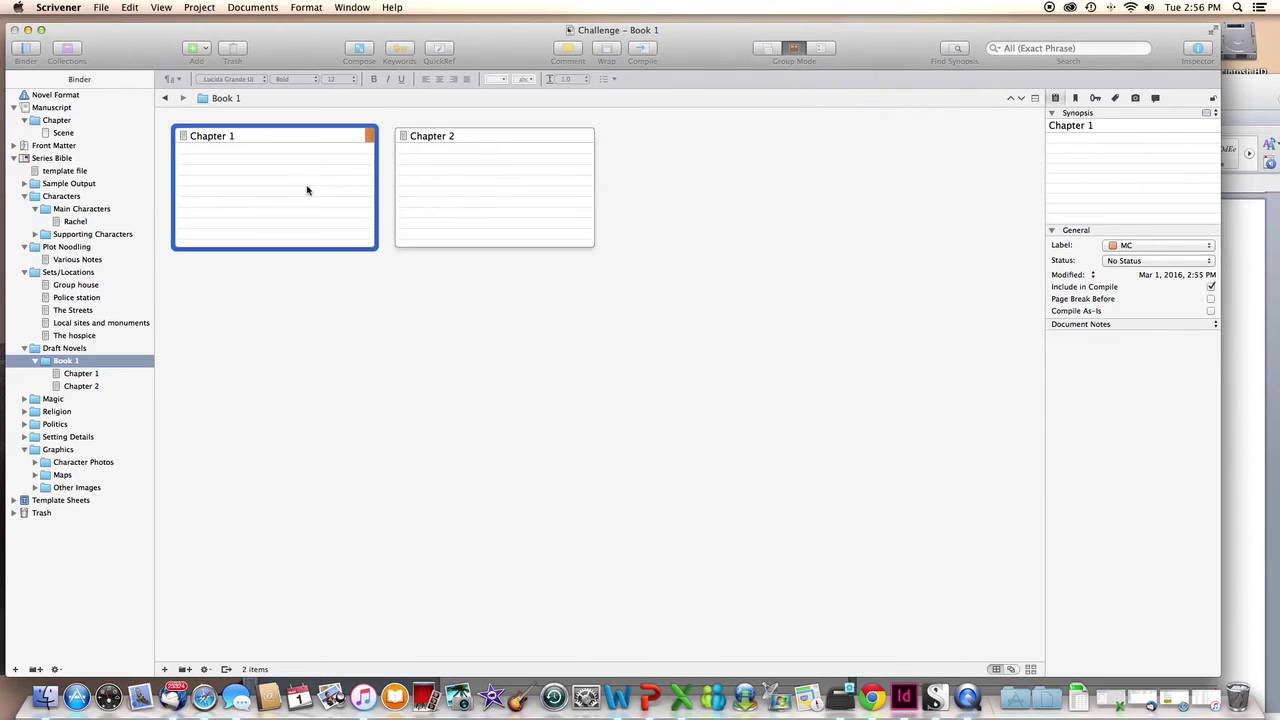
- Set the status of the Chapter 1 card to First Draft
right_click(278, 200)
mouse_move(306, 265)
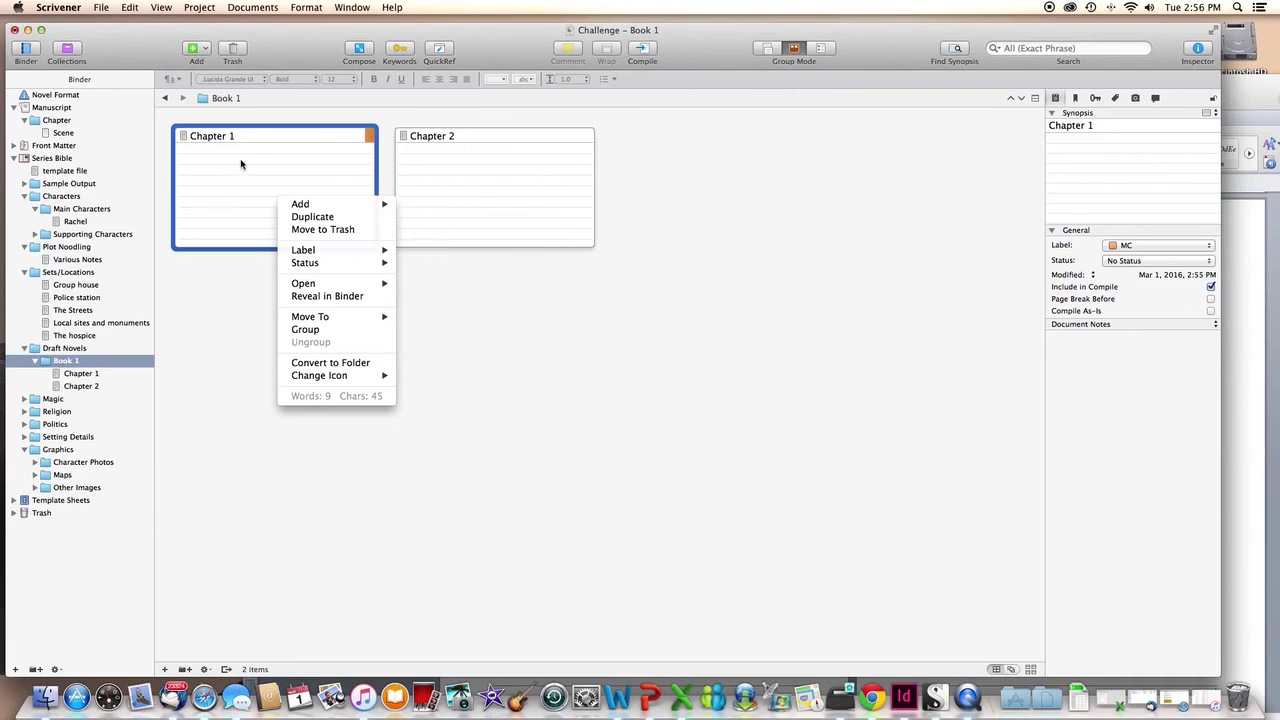
left_click(435, 292)
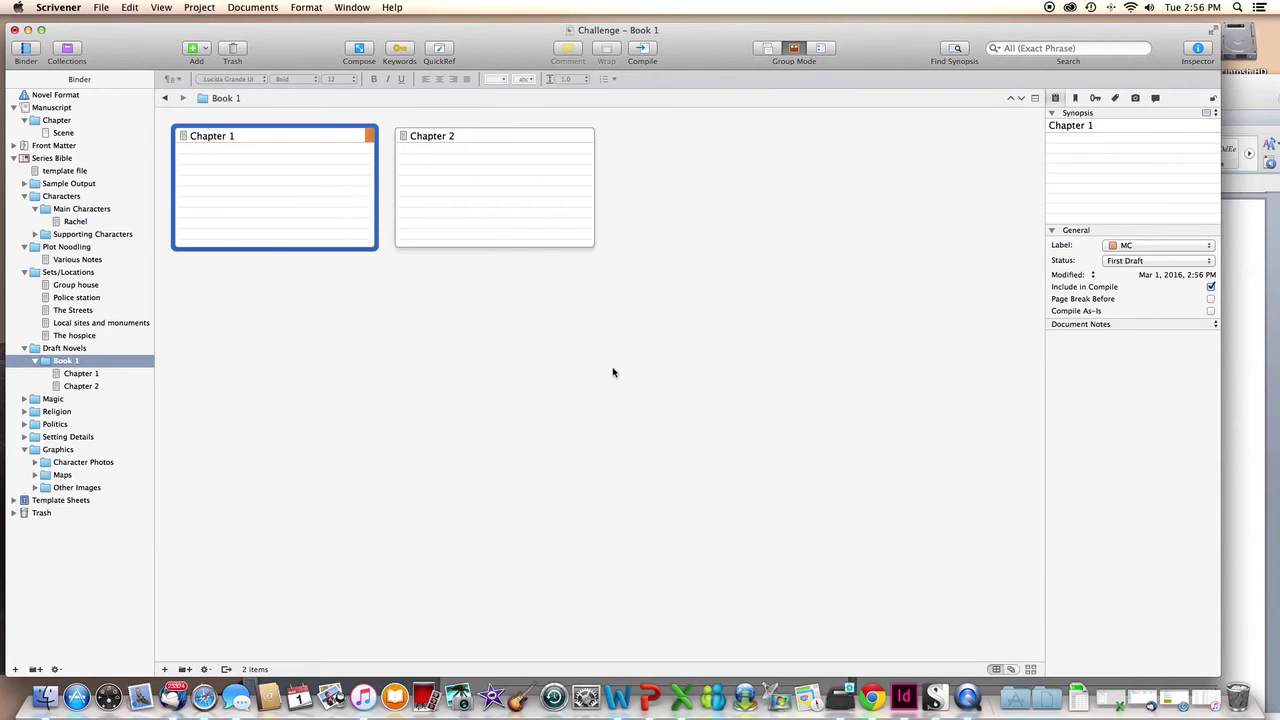
right_click(305, 208)
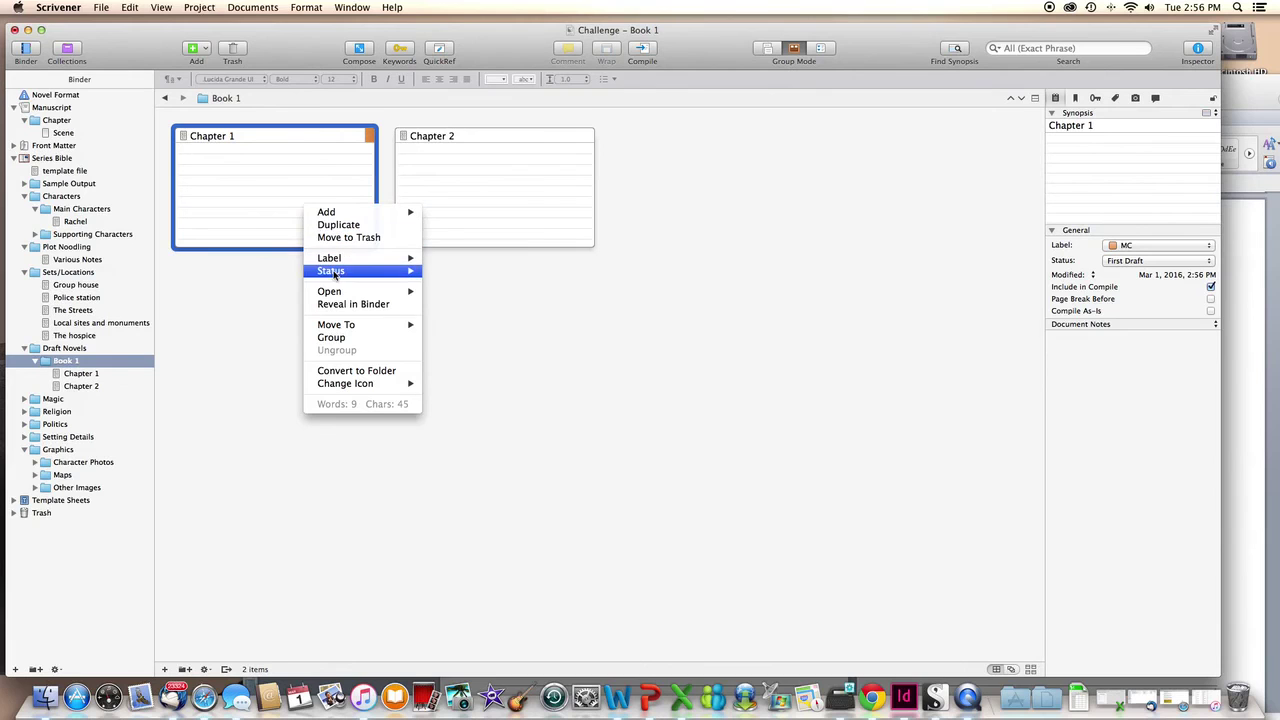
mouse_move(418, 270)
left_click(434, 298)
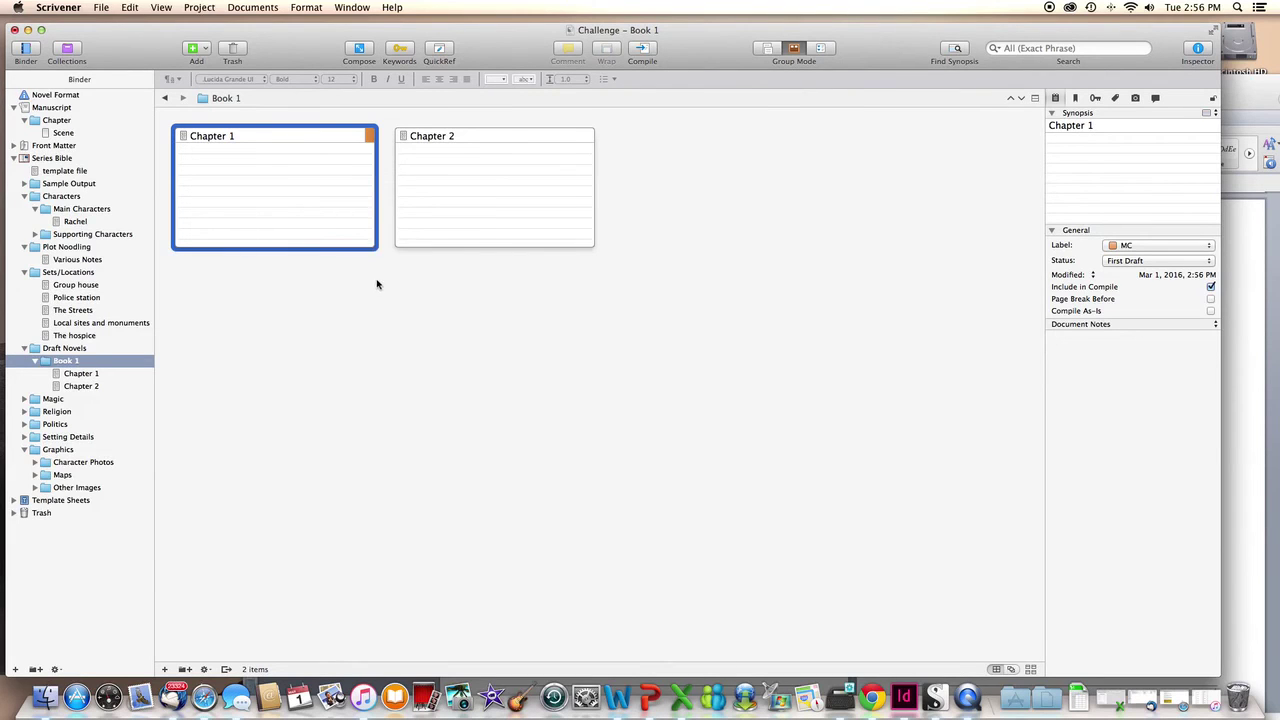
- Reopen the project's meta-data settings from the Chapter 1 card and enter the author's full name in the project properties
right_click(331, 210)
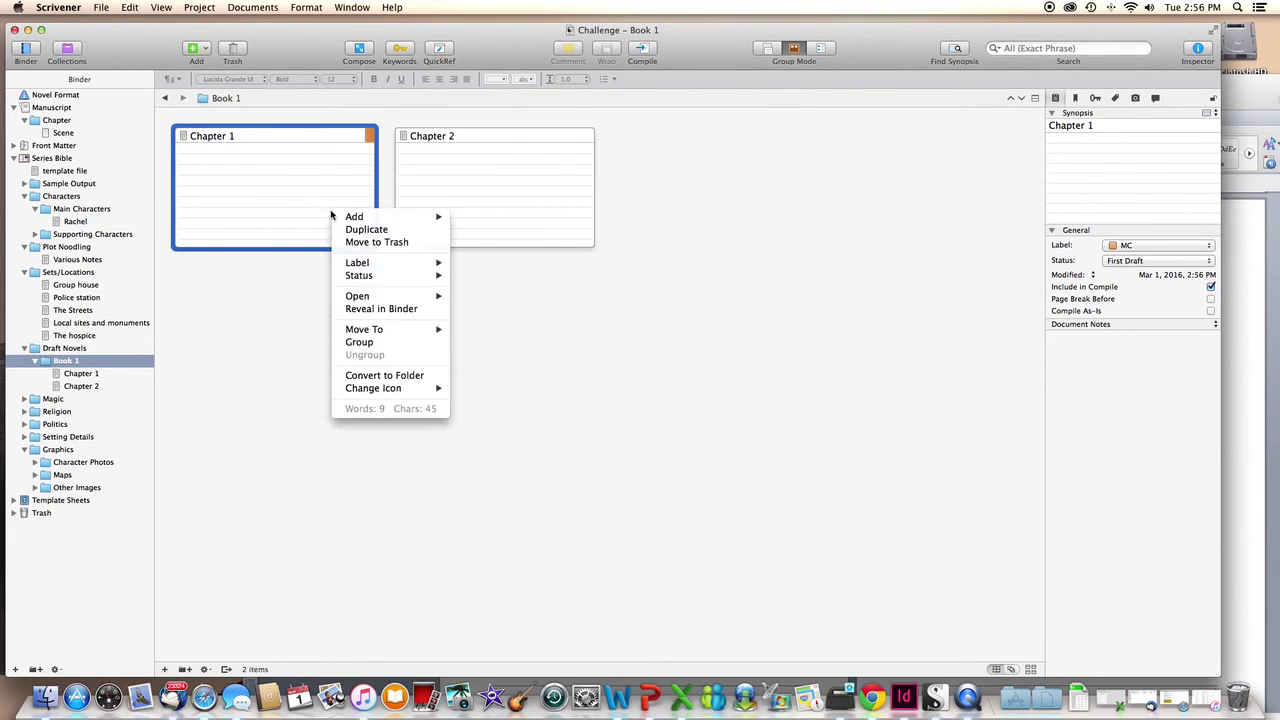
mouse_move(379, 281)
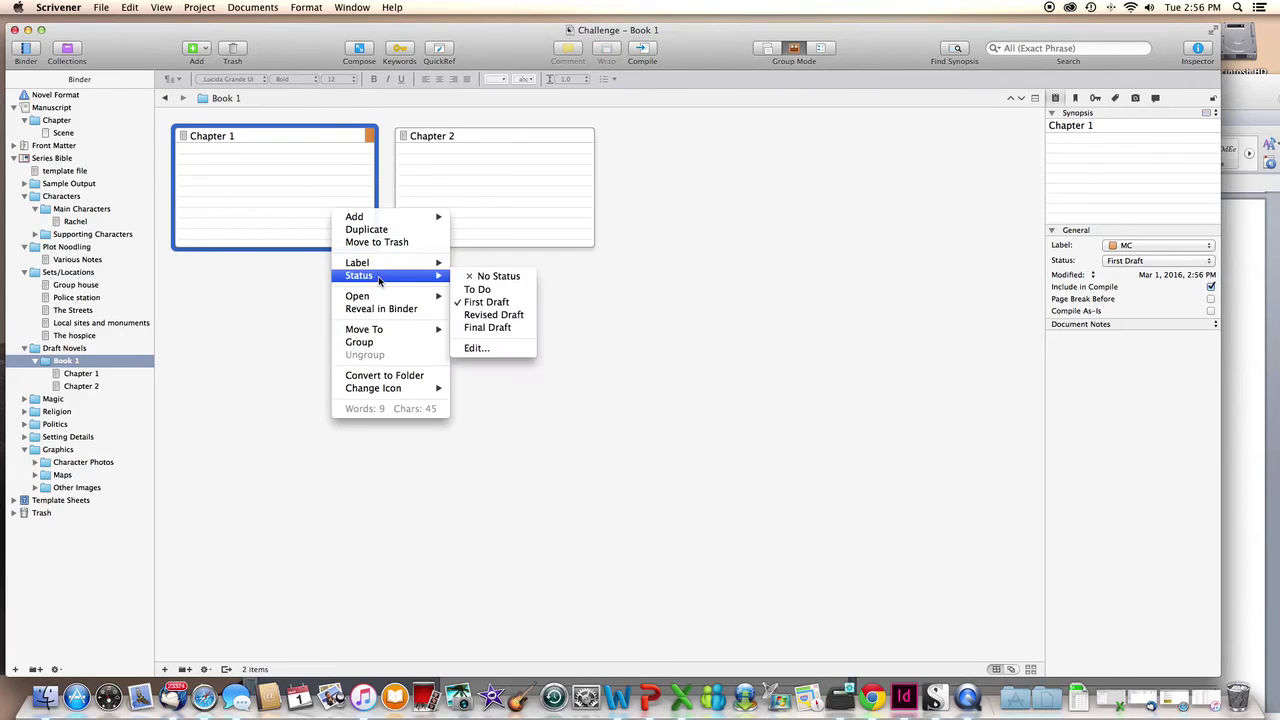
left_click(505, 348)
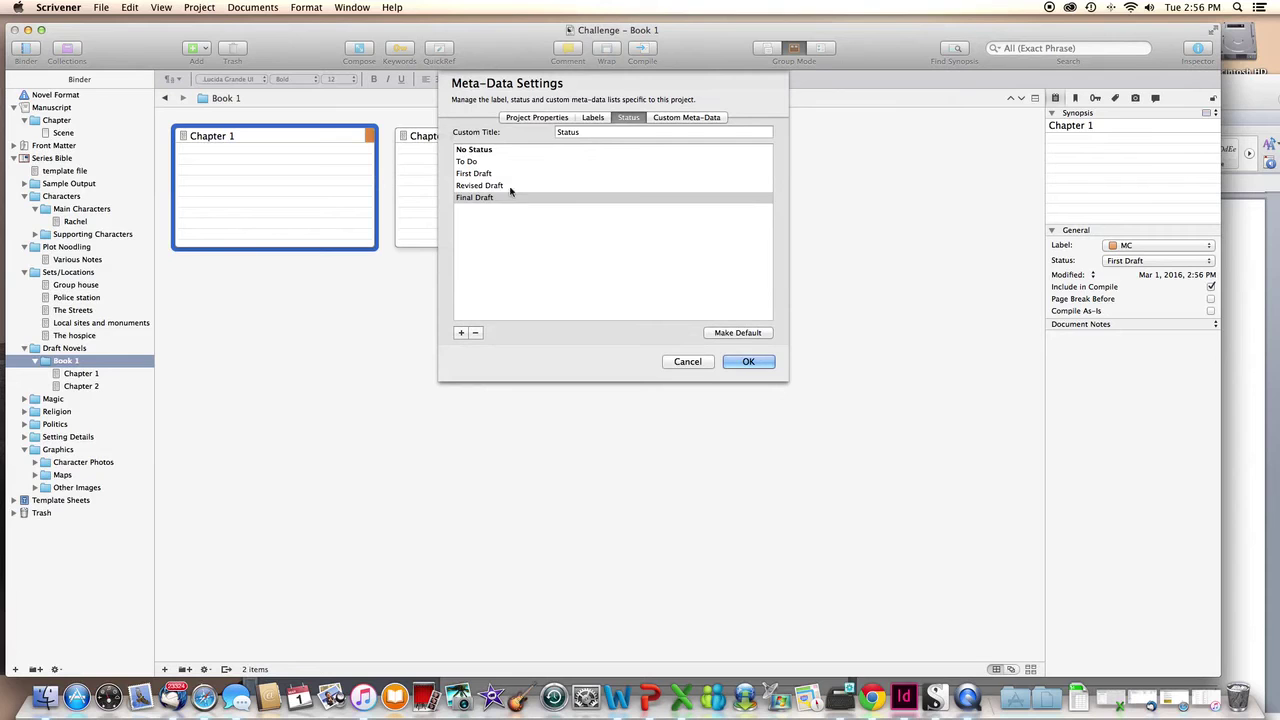
left_click(593, 119)
left_click(563, 119)
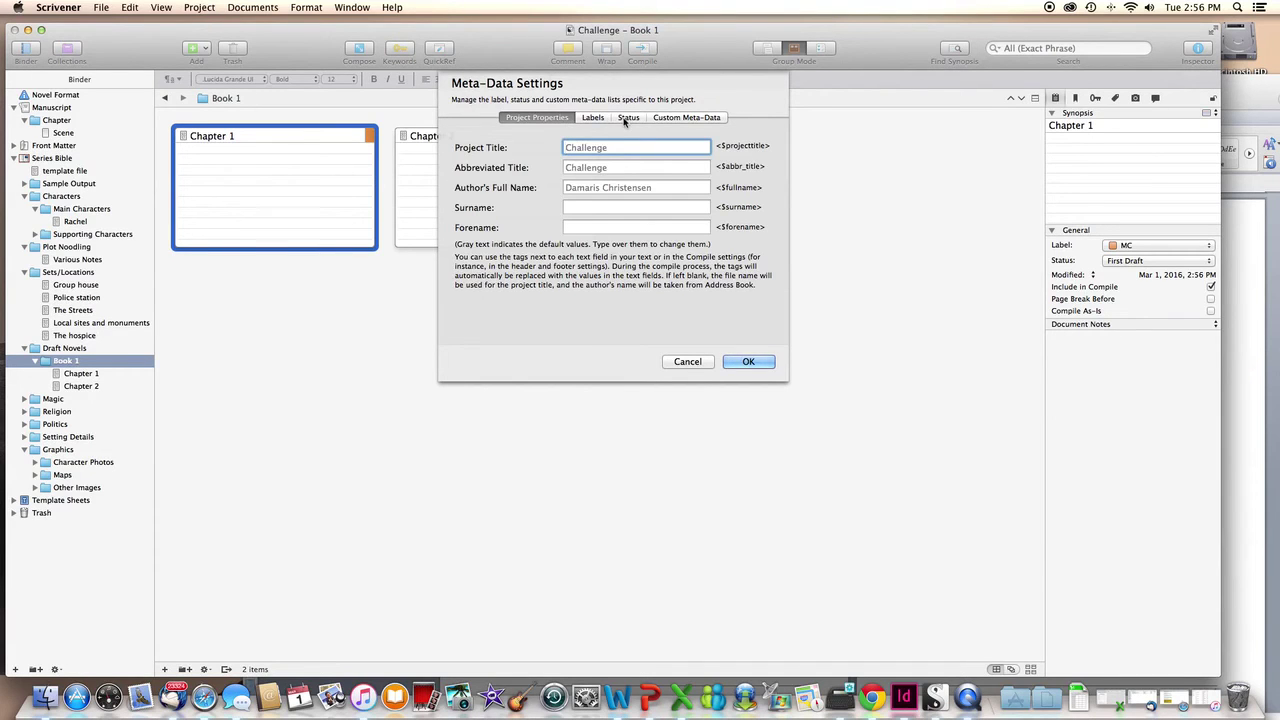
left_click(604, 187)
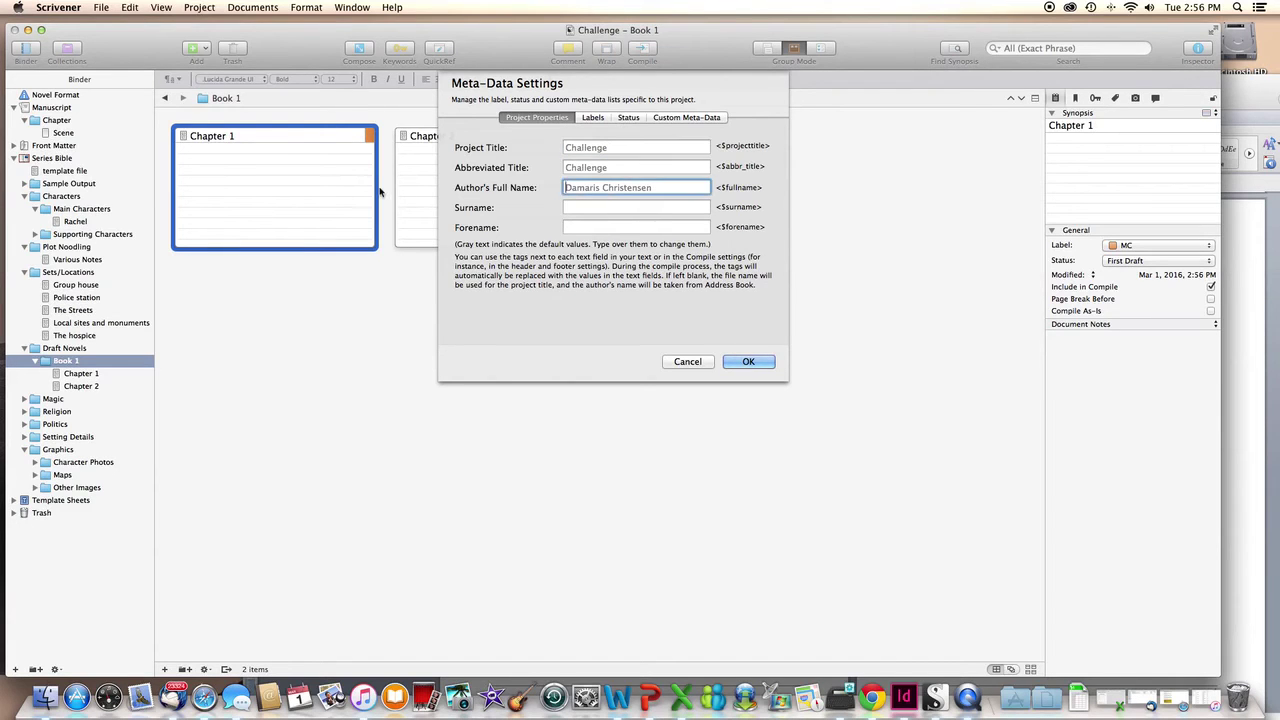
type("Jim JOhns")
key("BackSpace")
key("BackSpace")
key("BackSpace")
key("BackSpace")
type("ohnson")
- Review the project's label, status and custom meta-data settings
left_click(599, 119)
left_click(628, 118)
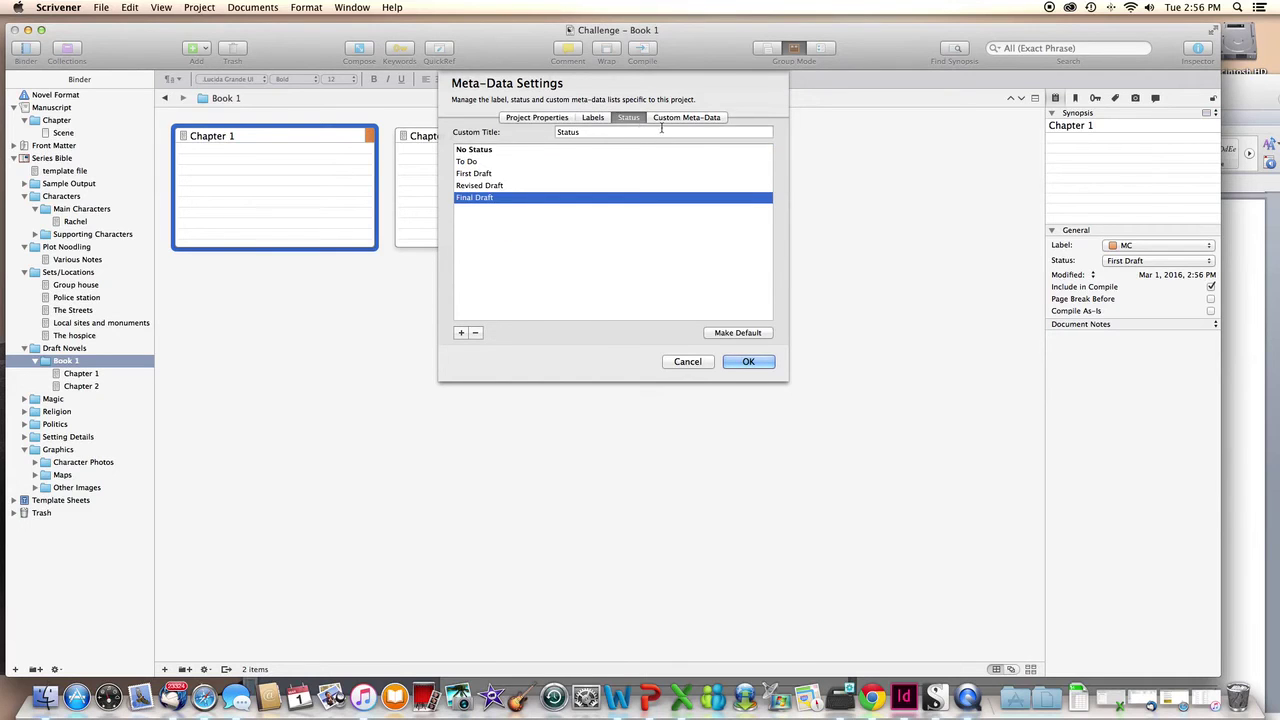
left_click(671, 120)
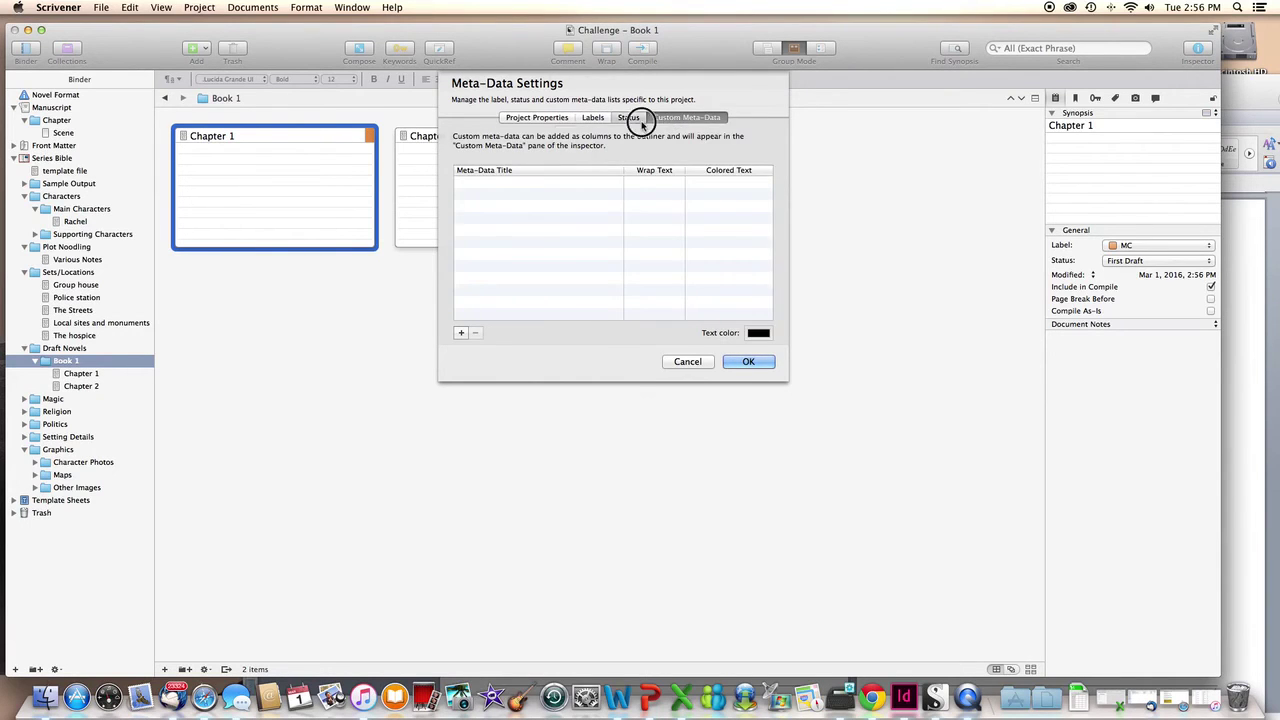
left_click(630, 118)
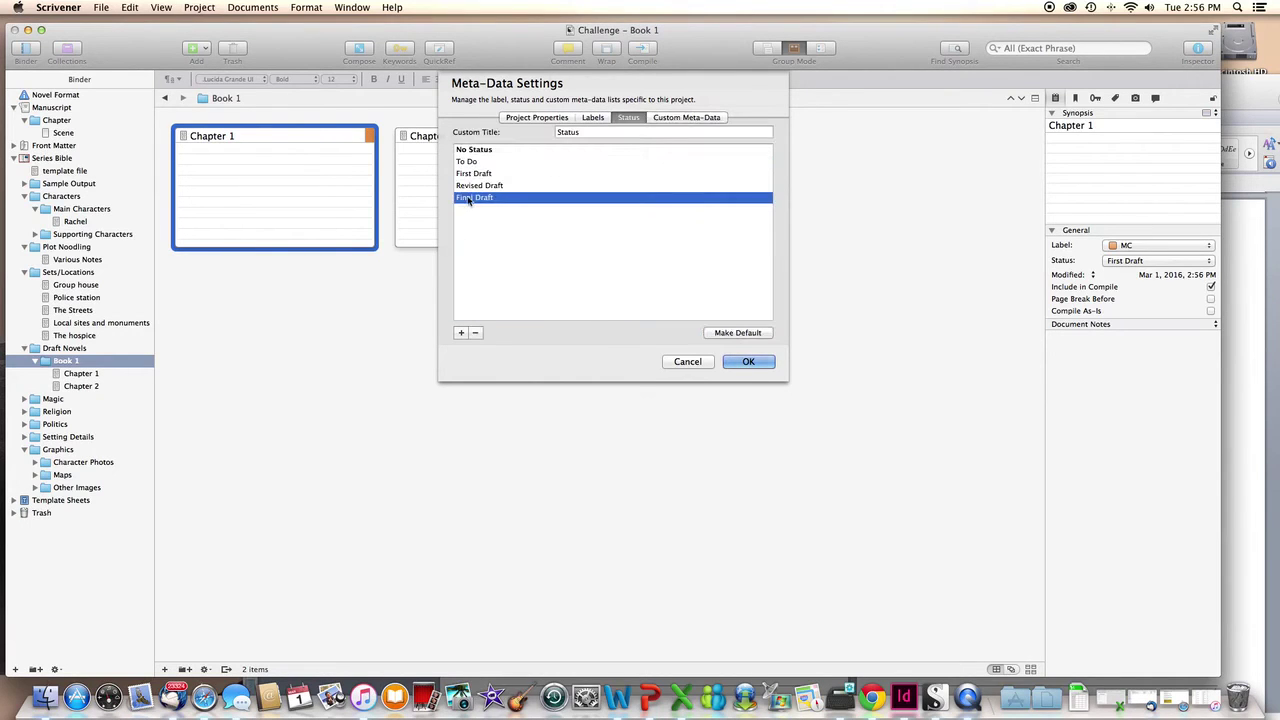
- Save the meta-data settings and try the Revised Draft and To Do statuses on the Chapter 1 card
left_click(750, 363)
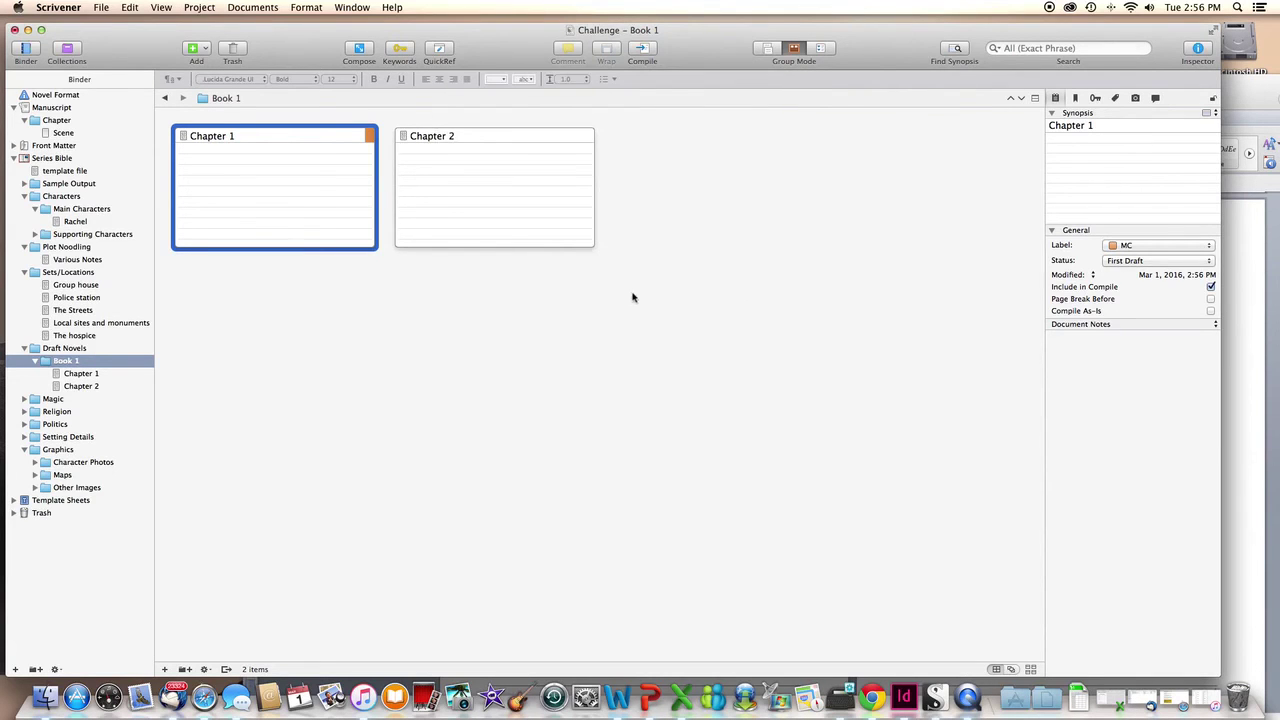
right_click(289, 186)
mouse_move(318, 253)
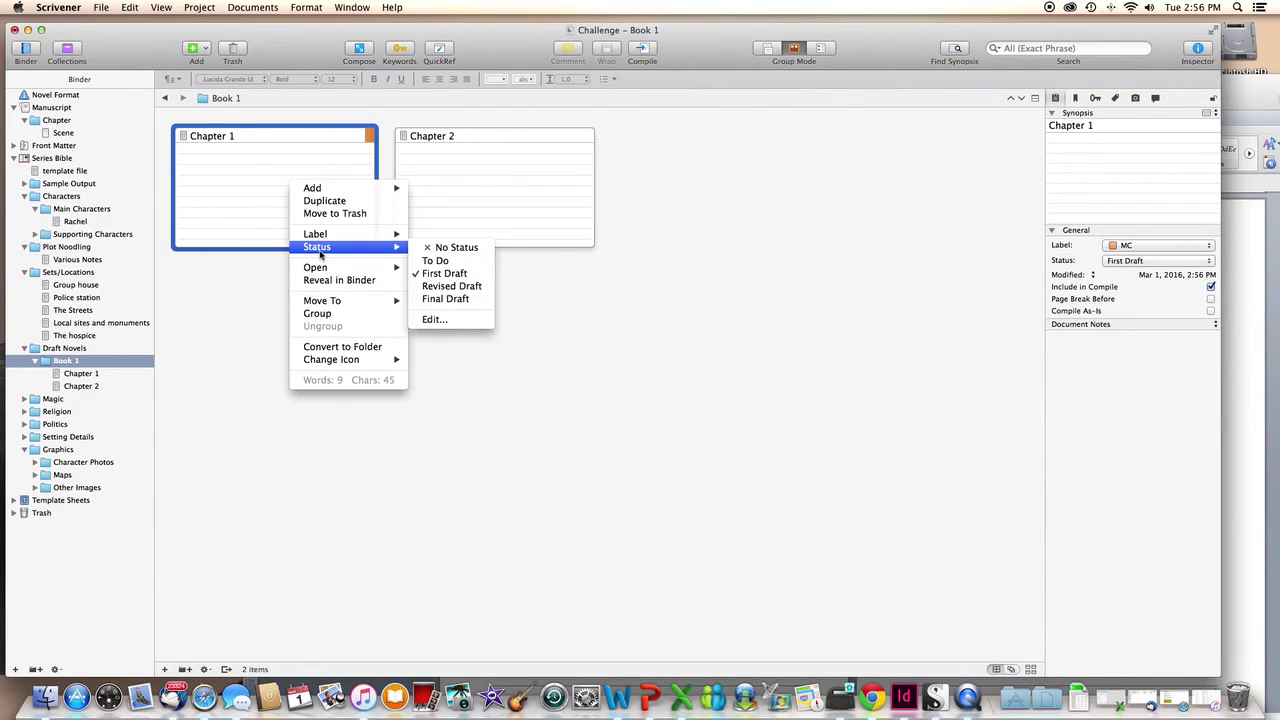
left_click(446, 288)
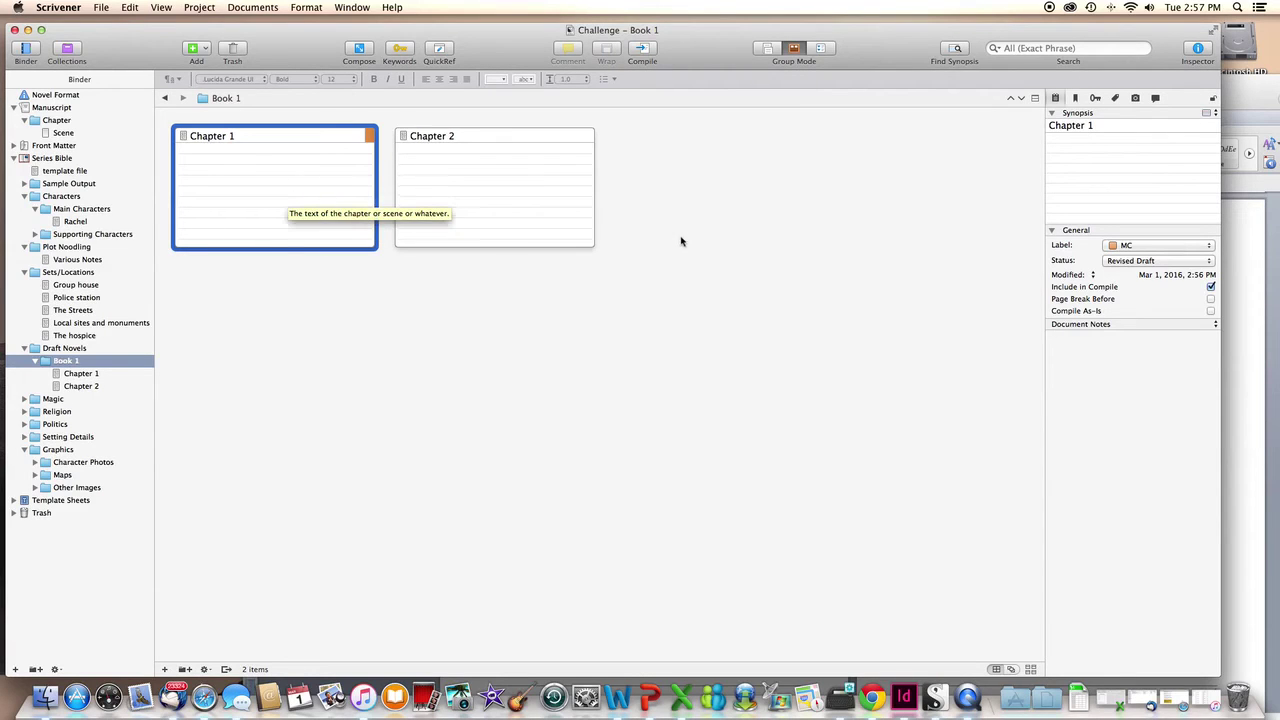
left_click(1195, 261)
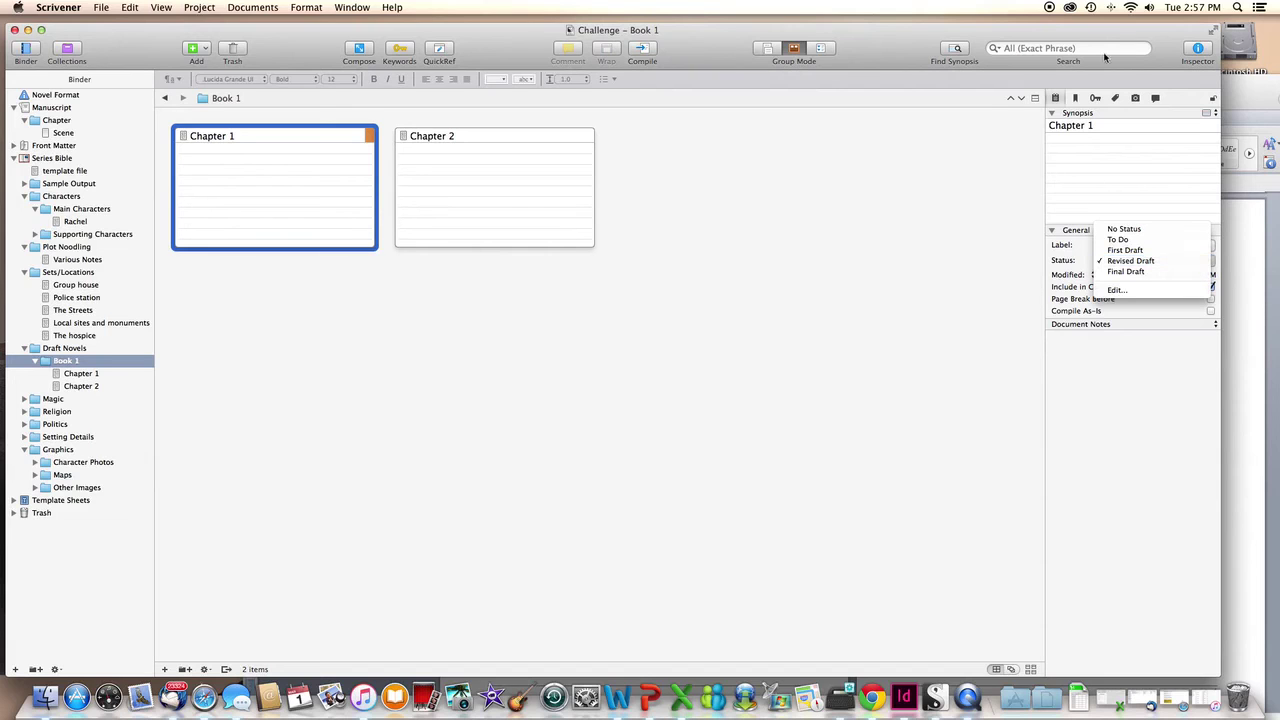
left_click(1142, 239)
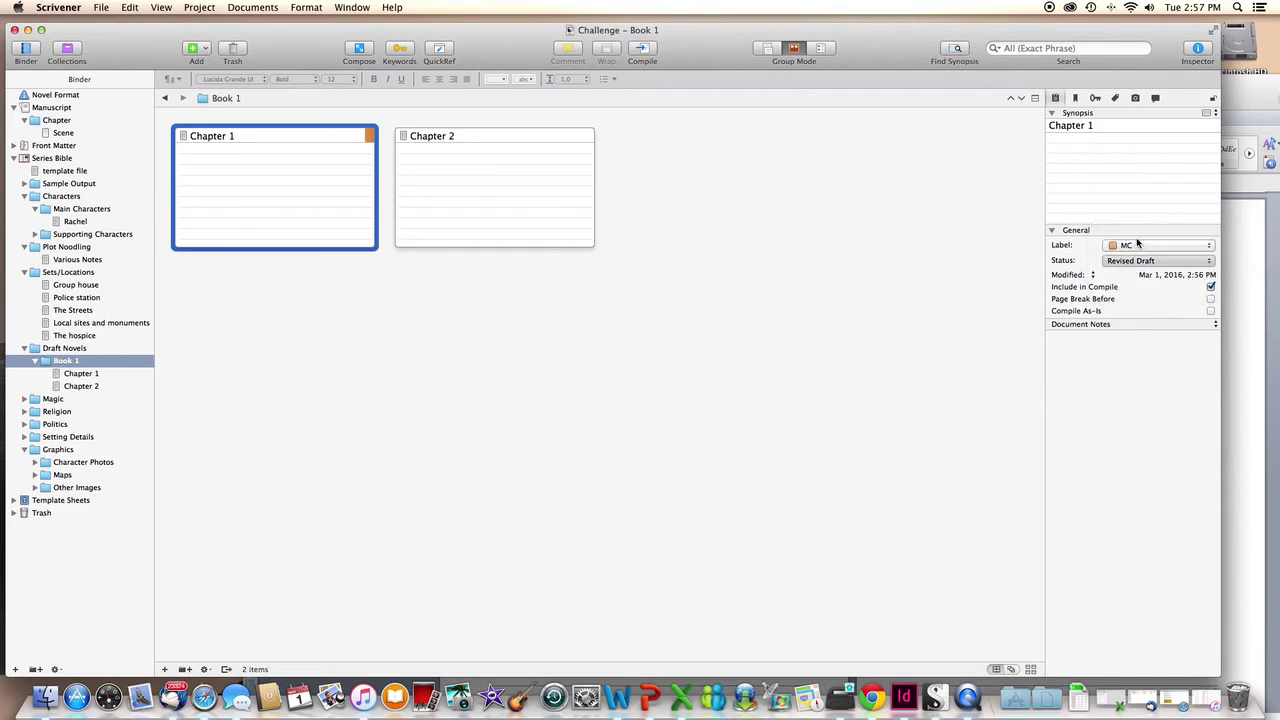
- Give the Chapter 2 card the Bello label and the First Draft status
left_click(473, 215)
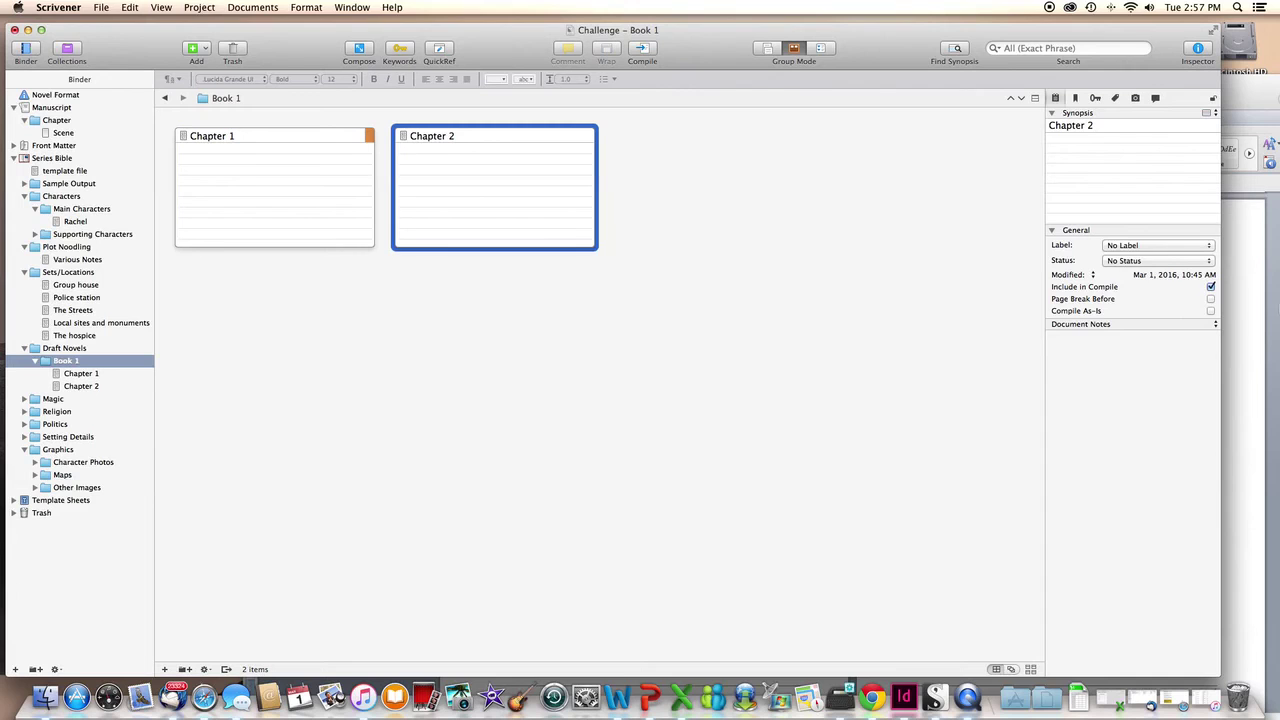
left_click(1166, 247)
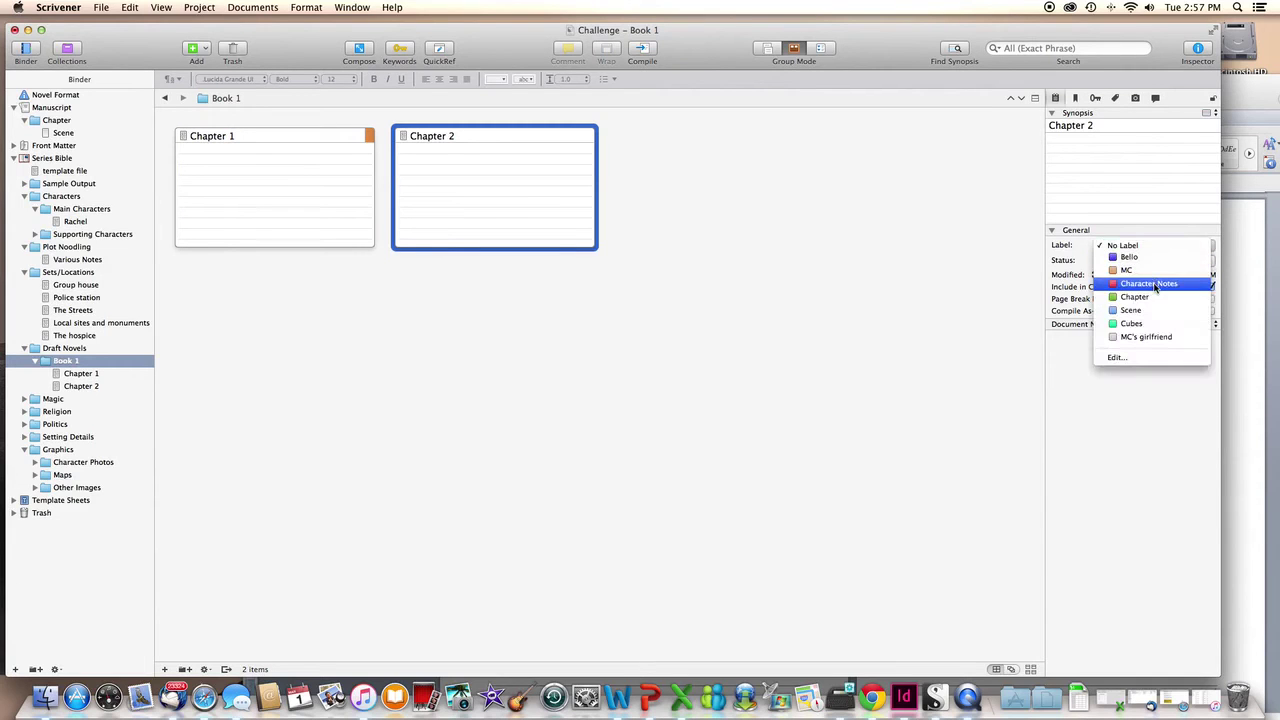
left_click(1146, 257)
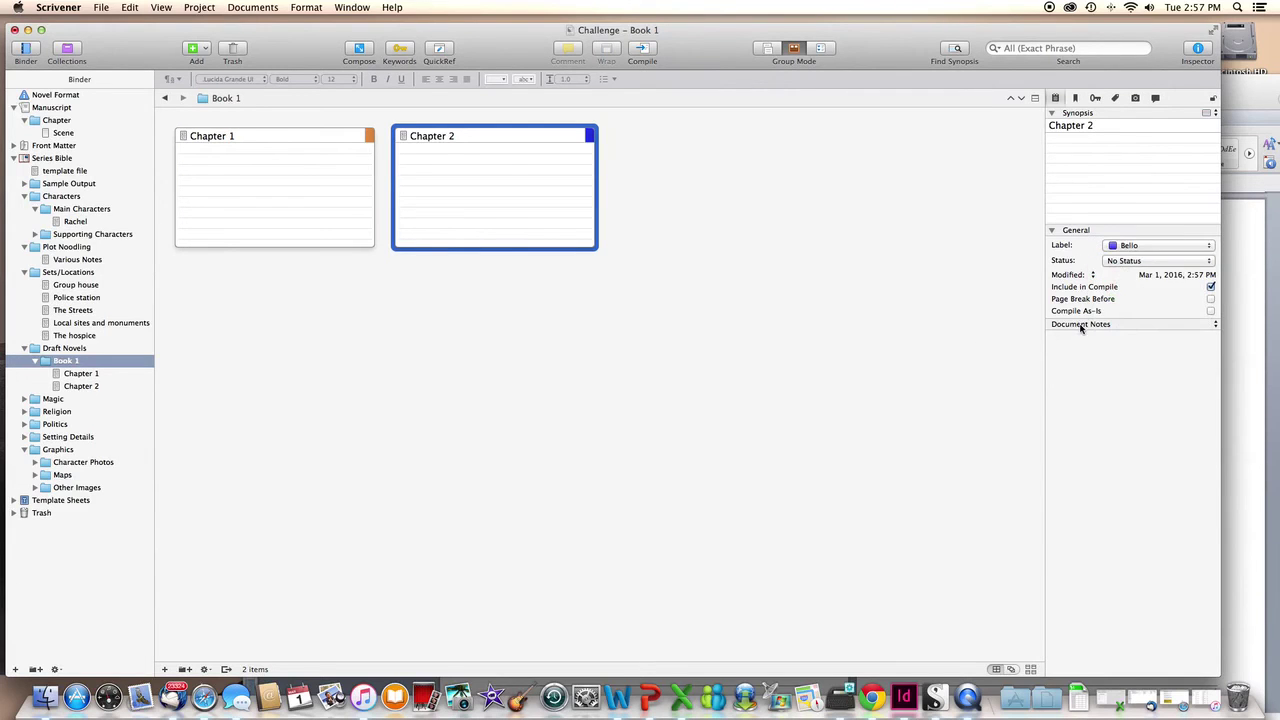
left_click(1130, 260)
left_click(1140, 290)
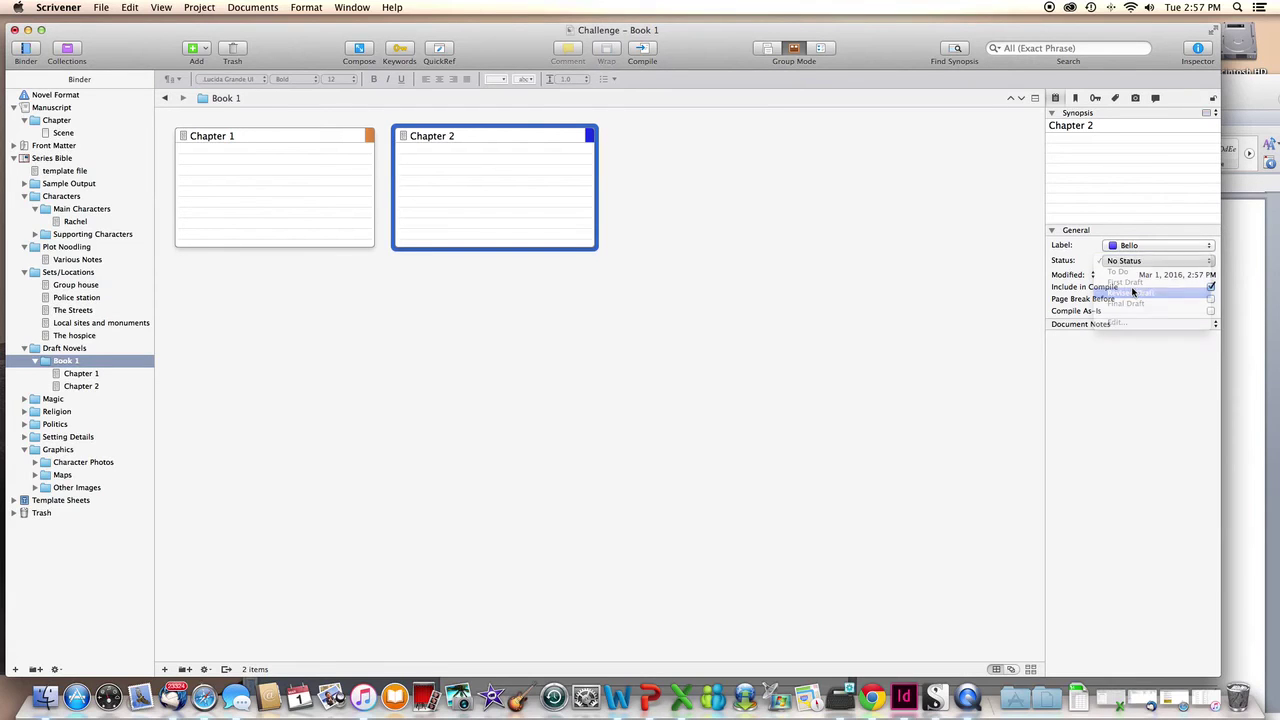
left_click(1140, 268)
left_click(1140, 271)
left_click(1140, 262)
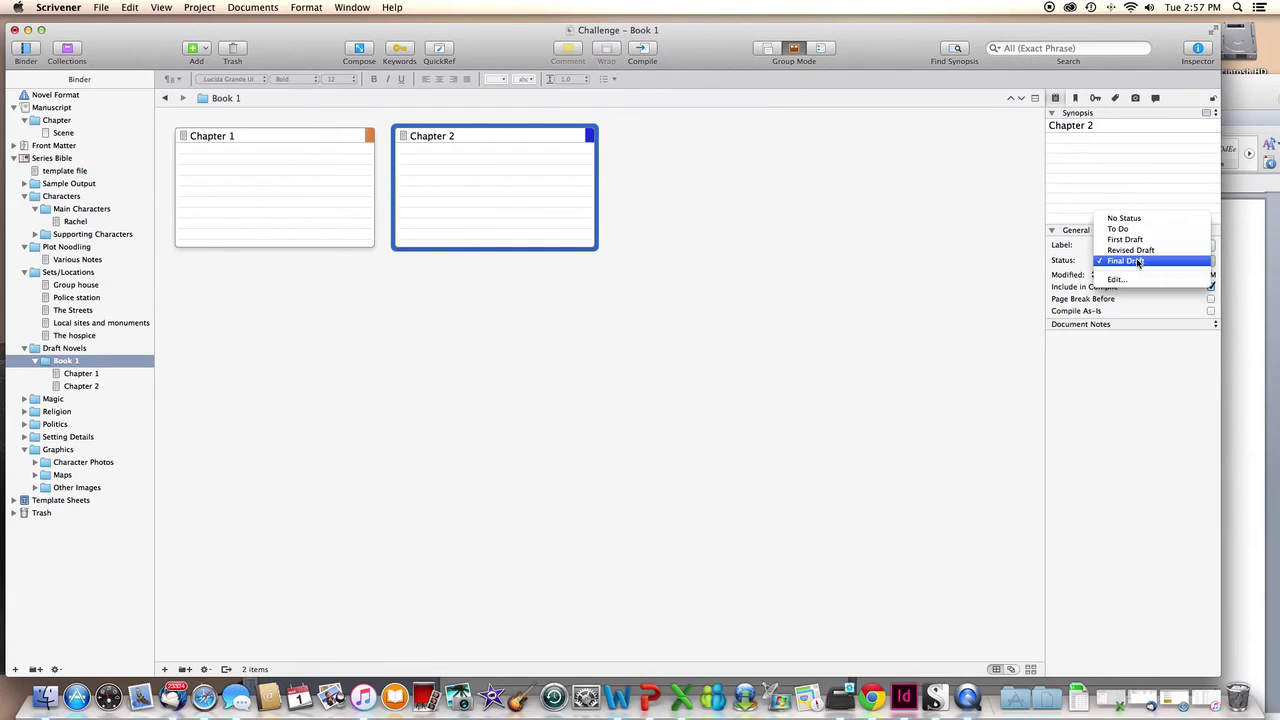
left_click(1131, 239)
- Set the status of the Chapter 1 card back to First Draft
left_click(314, 171)
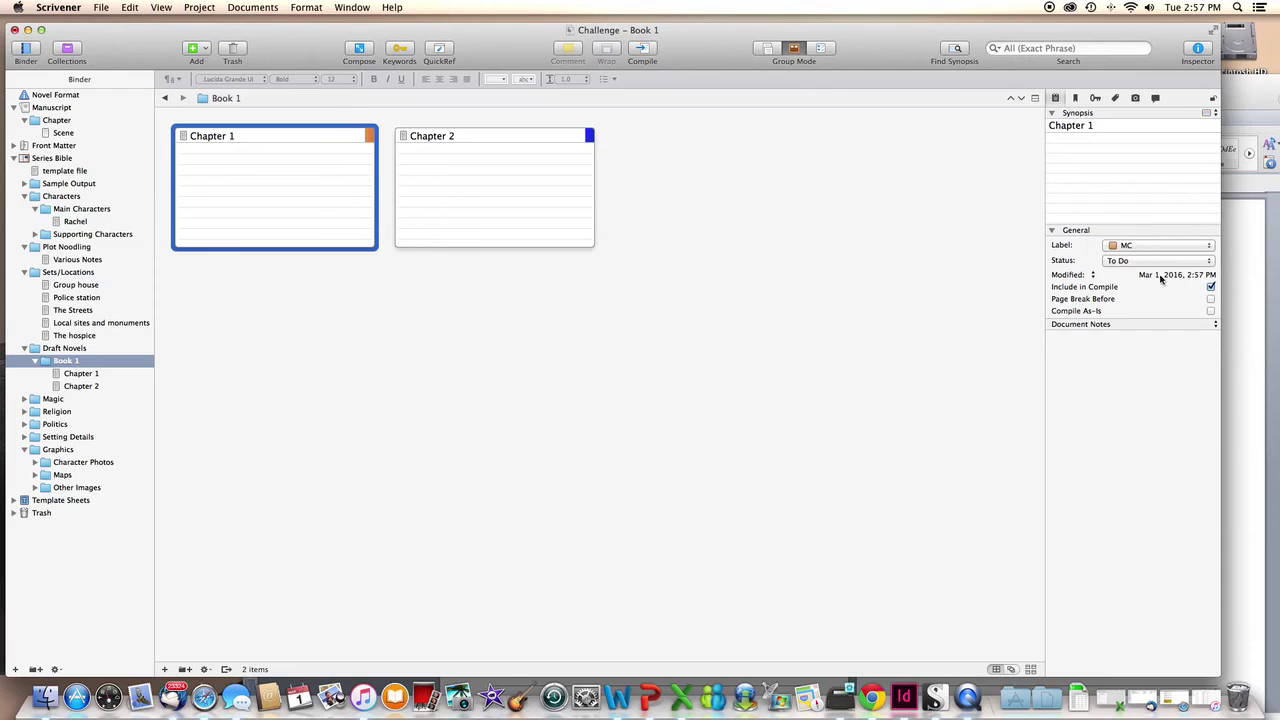
left_click(1150, 263)
left_click(1140, 274)
- Show the chapters of Book 1 as an outline and review Chapter 1's status choices and text
left_click(88, 374)
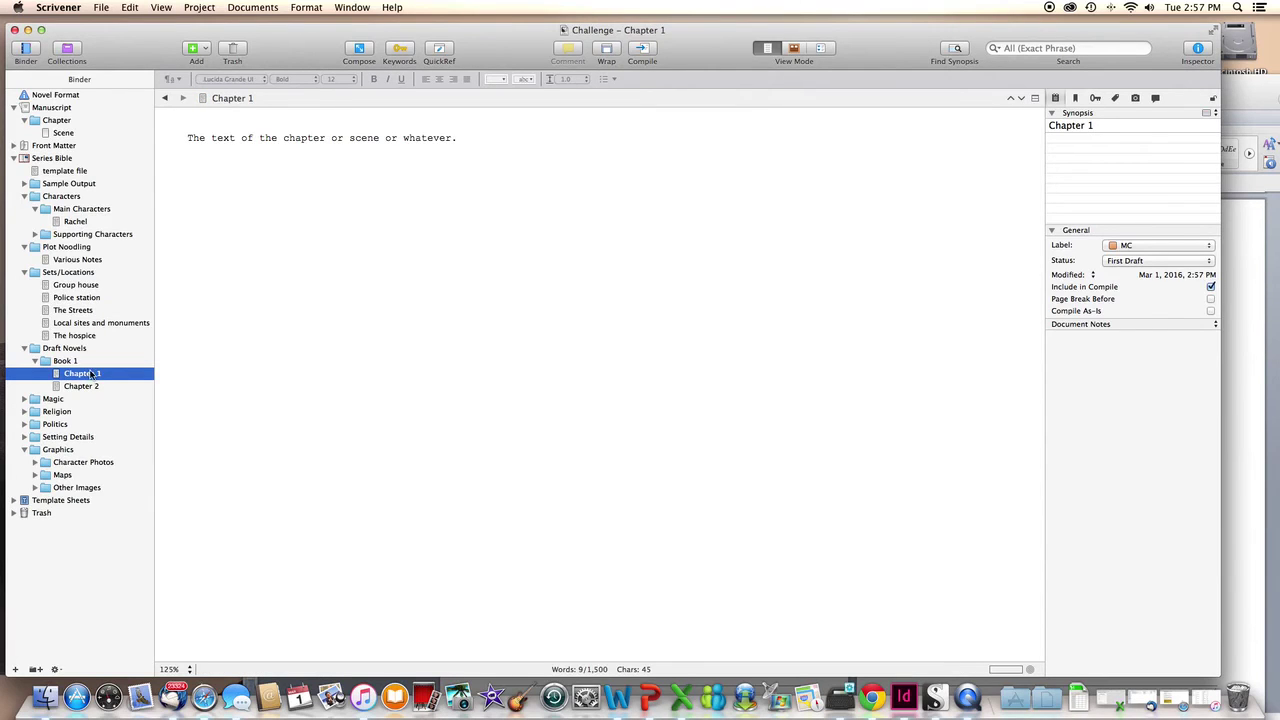
left_click(75, 361)
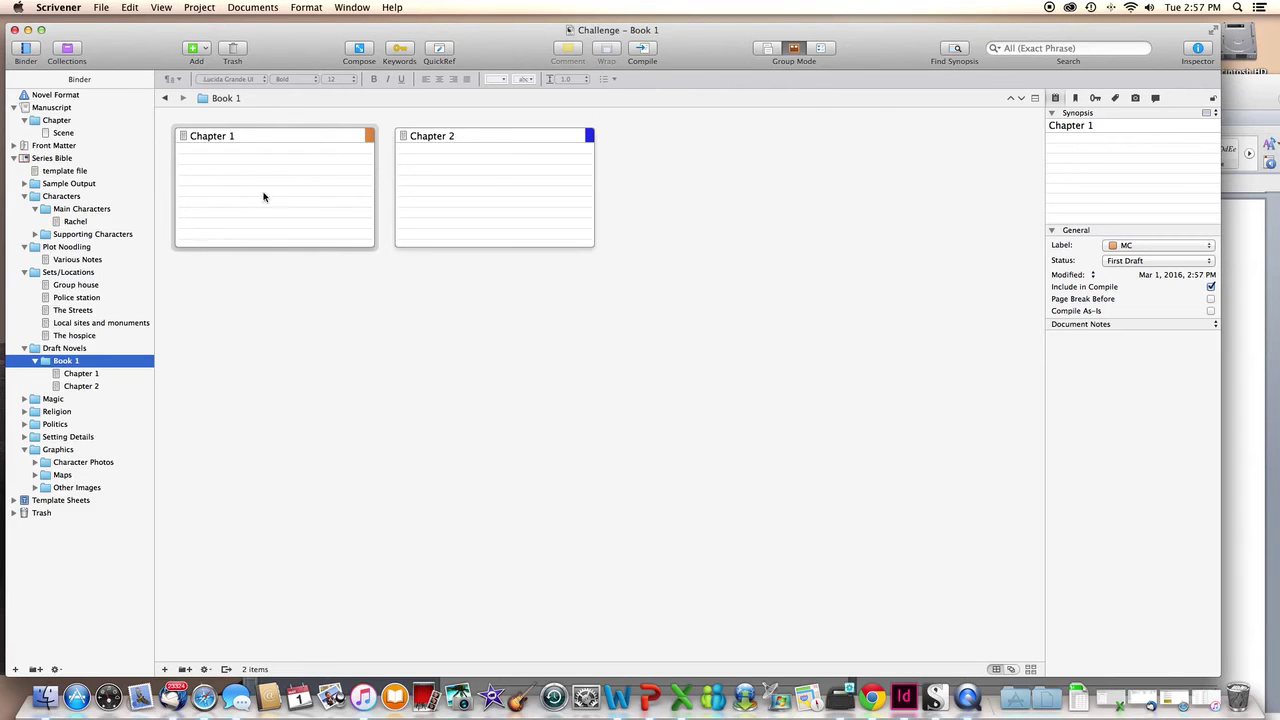
mouse_move(265, 205)
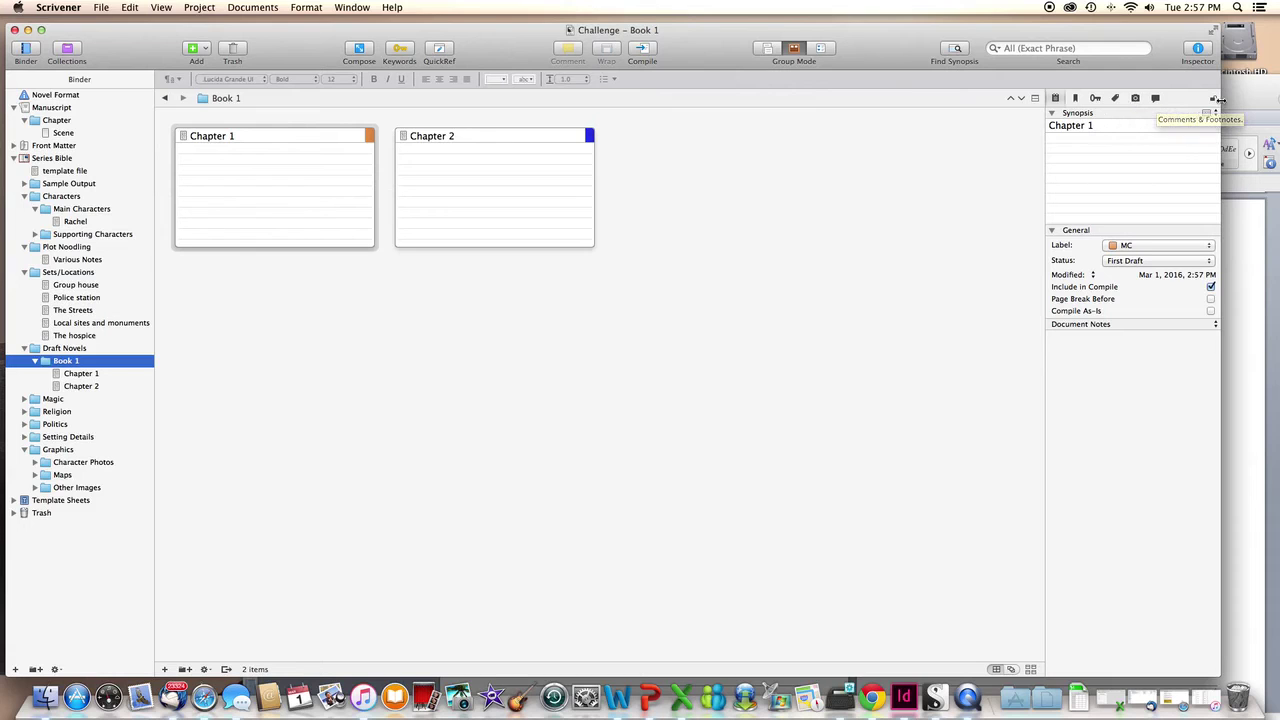
left_click(820, 49)
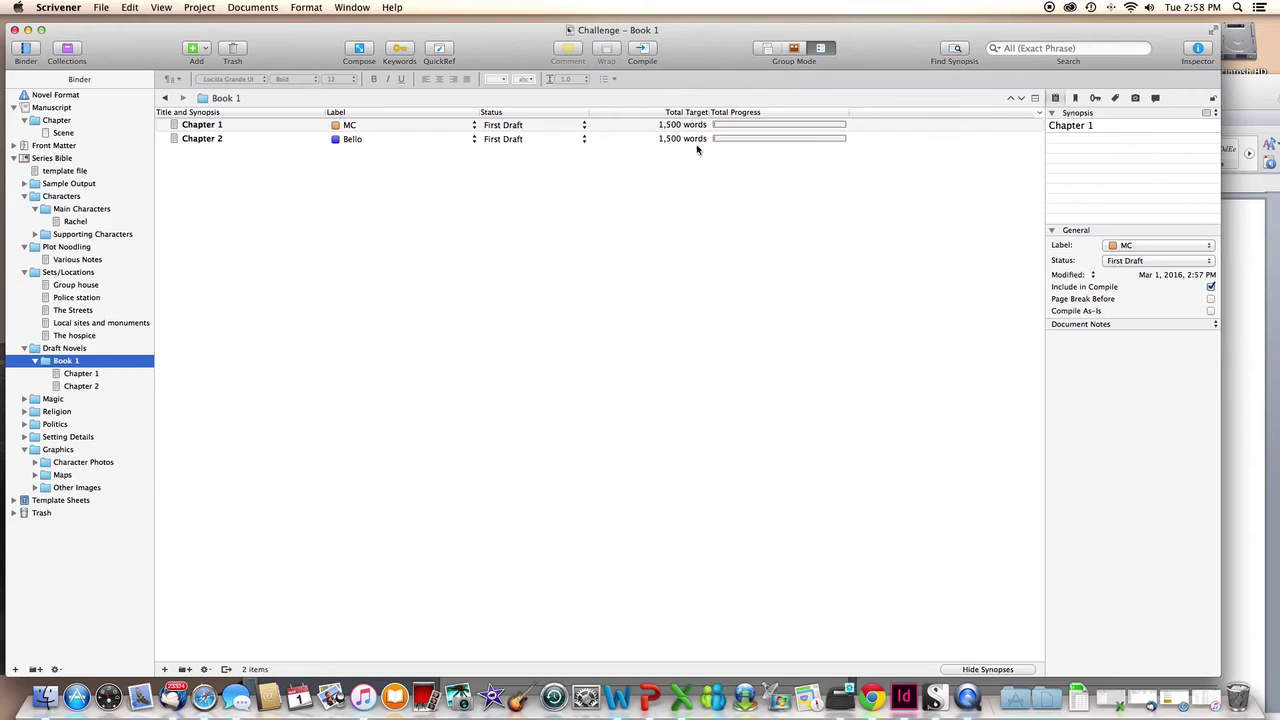
left_click(583, 131)
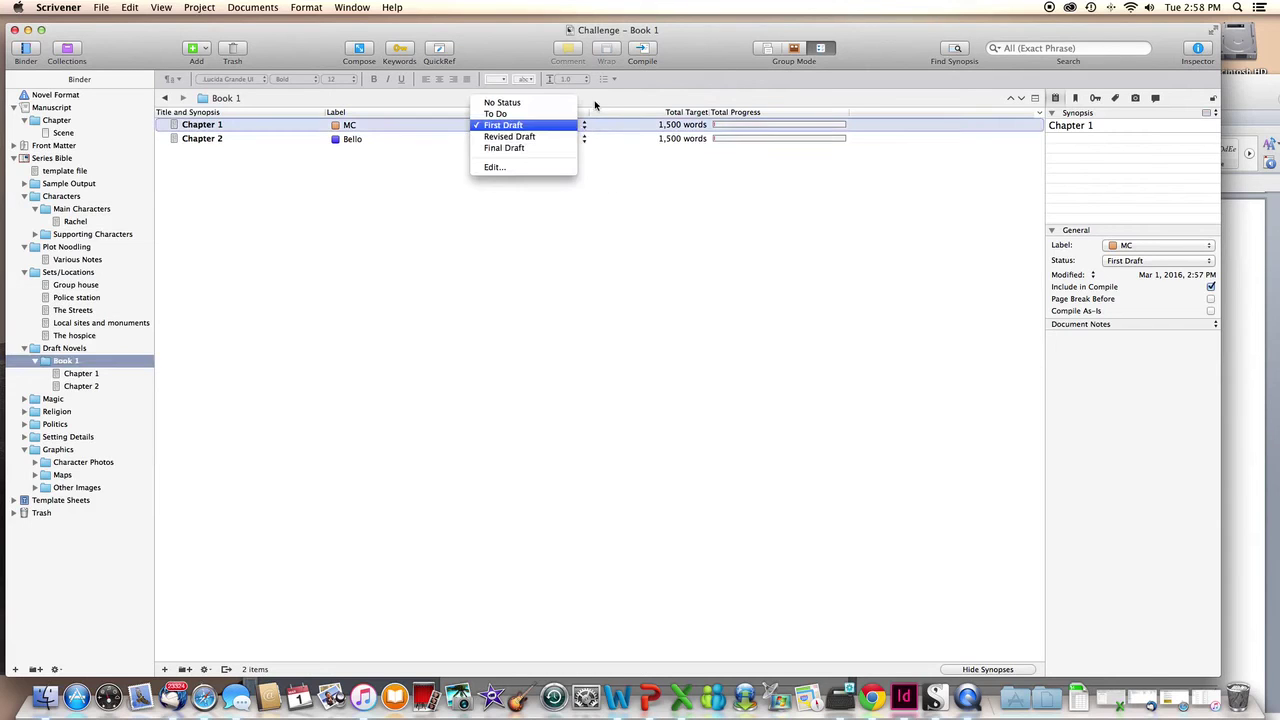
left_click(595, 104)
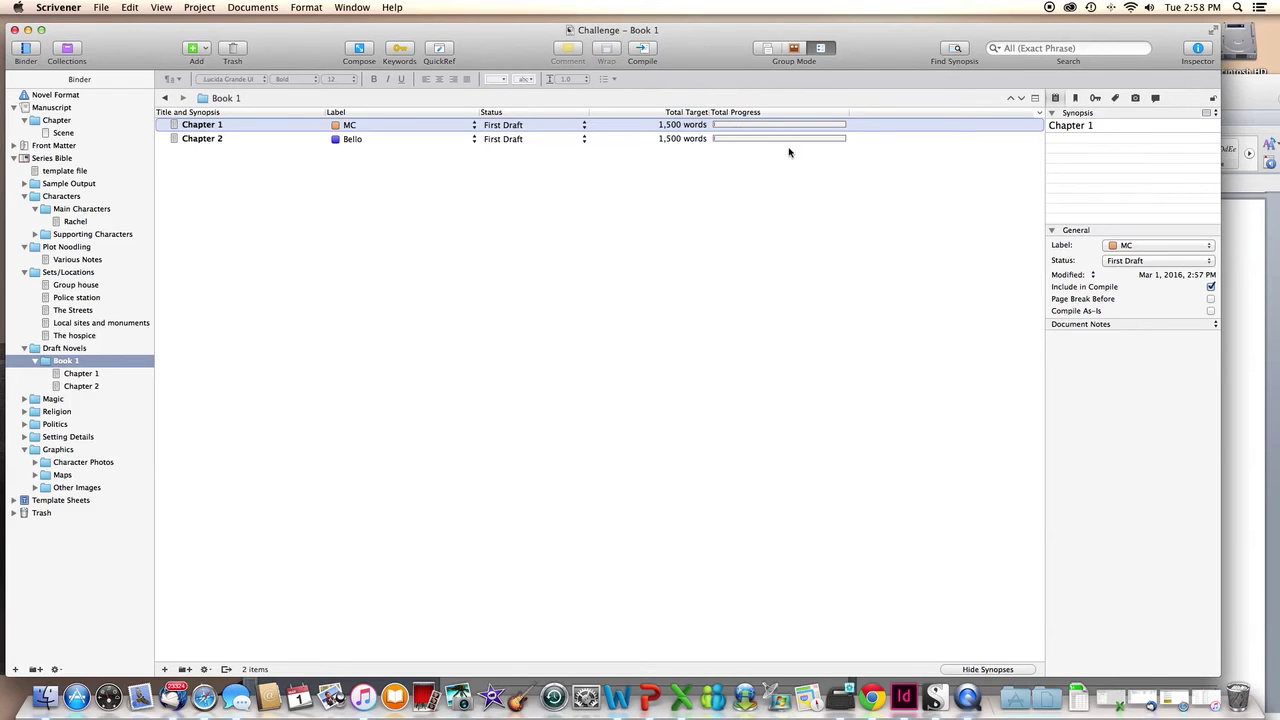
left_click(81, 374)
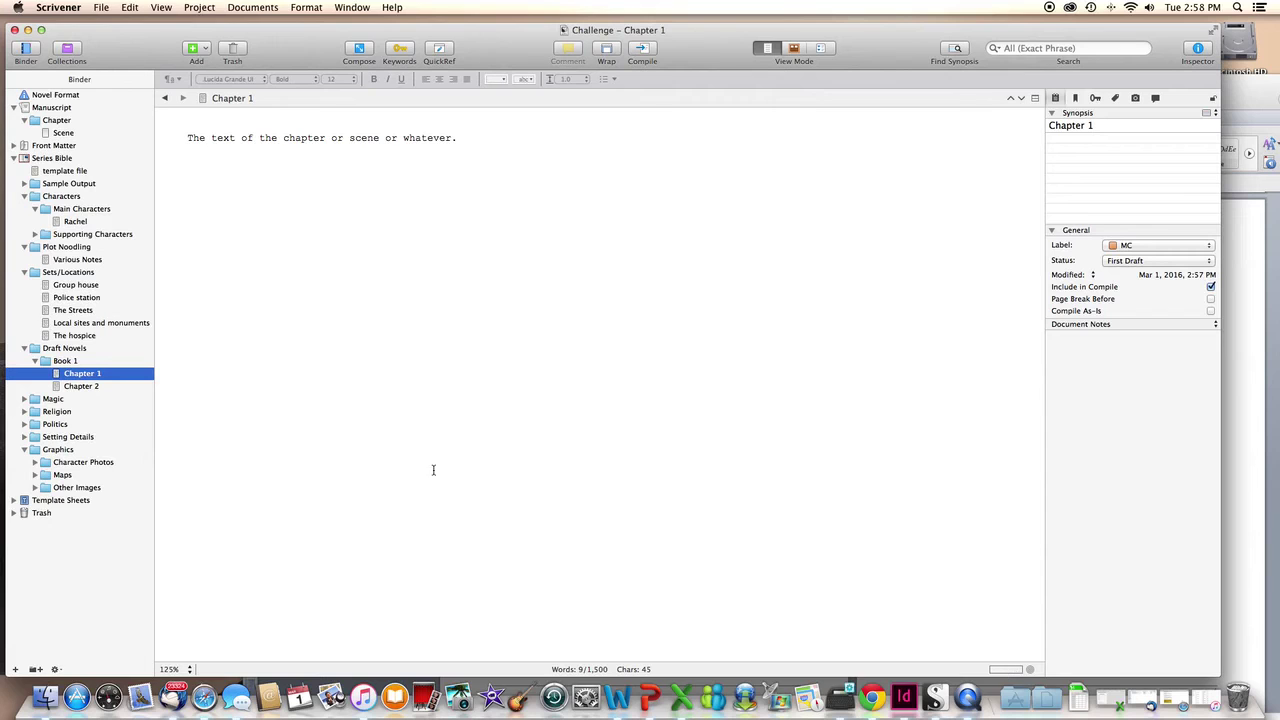
left_click(68, 361)
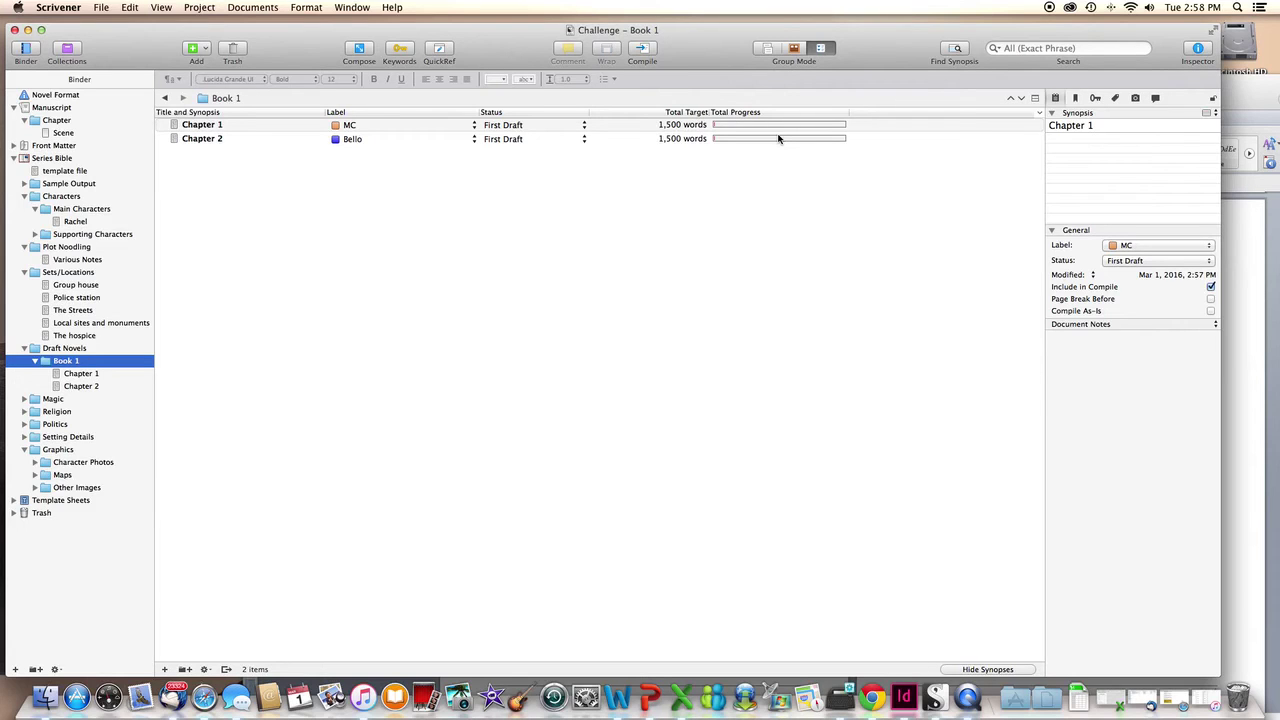
- Fill the Chapter 1 document with repeated copies of its sentence "The text of the chapter or scene or whatever." in several paragraphs
left_click(86, 374)
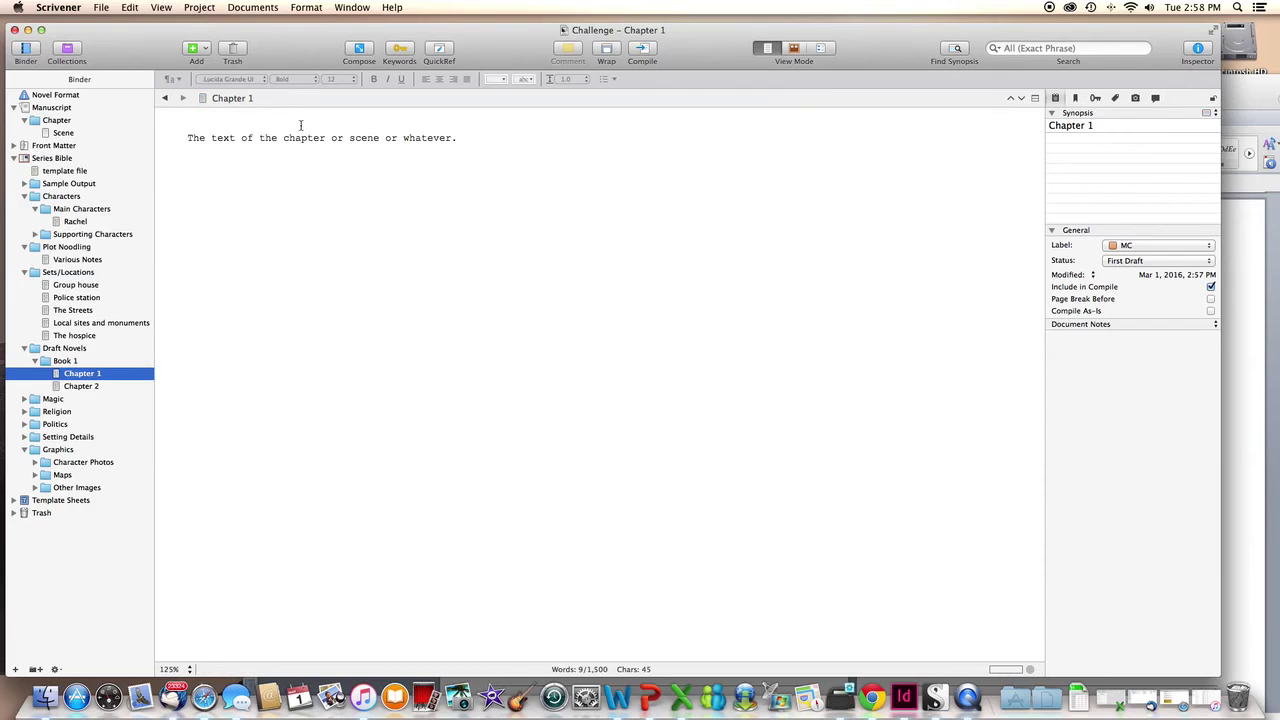
left_click_drag(191, 151, 171, 140)
key("super+c")
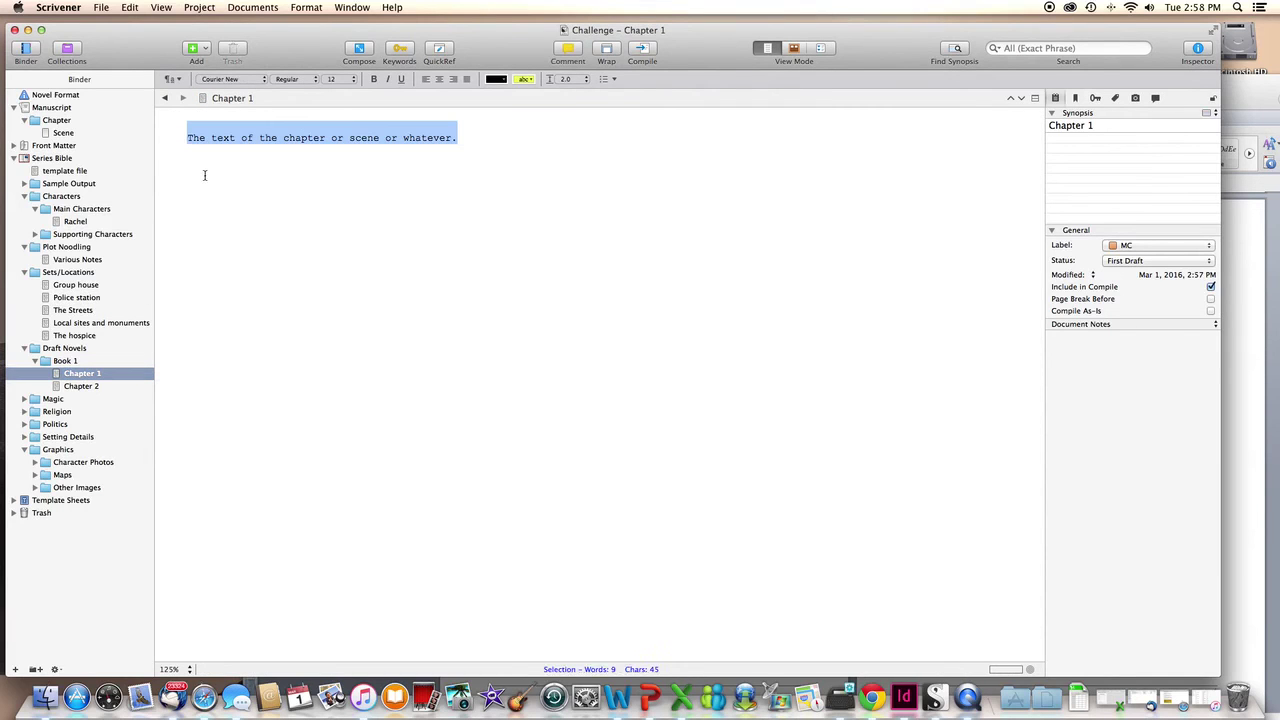
left_click(638, 215)
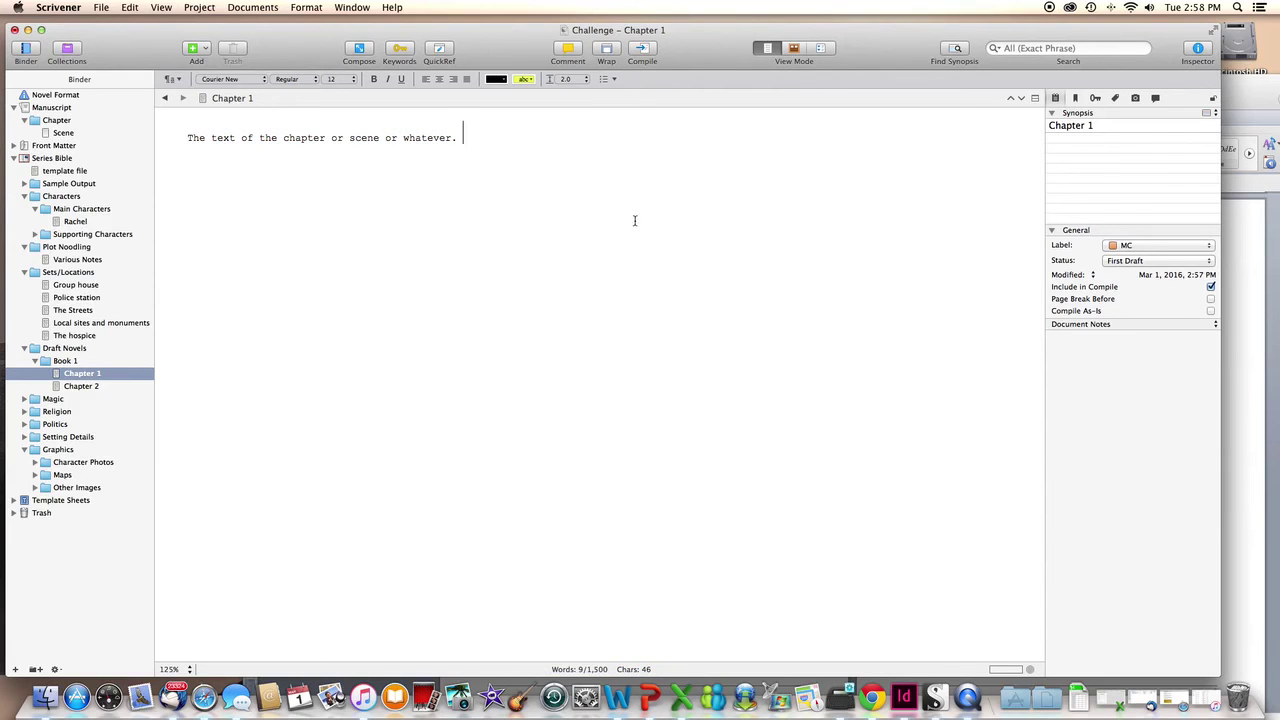
key("super+v")
key("super+v")
key("super+v")
key("super+v")
key("super+v")
key("super+v")
key("super+v")
key("super+v")
key("super+v")
key("super+v")
key("super+v")
key("super+v")
key("super+v")
key("super+v")
key("super+v")
key("super+v")
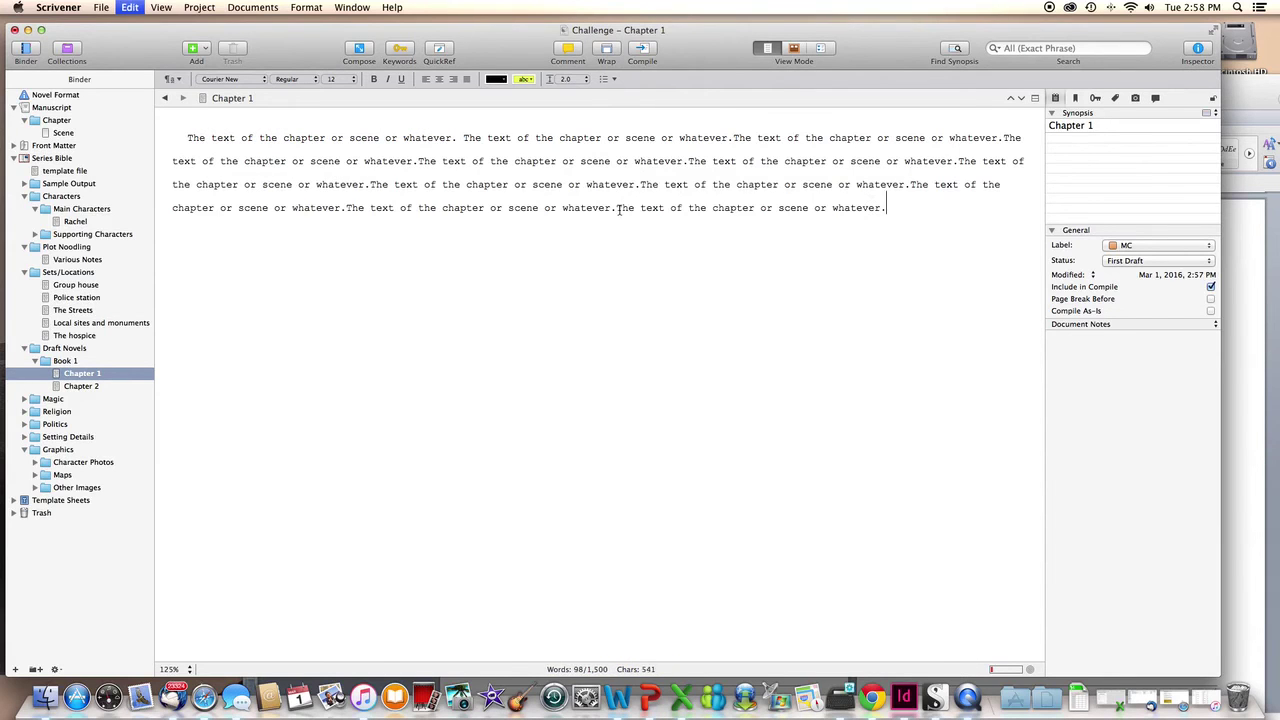
key("Return")
key("super+v")
key("super+v")
key("super+v")
key("super+v")
key("super+v")
key("super+v")
key("super+v")
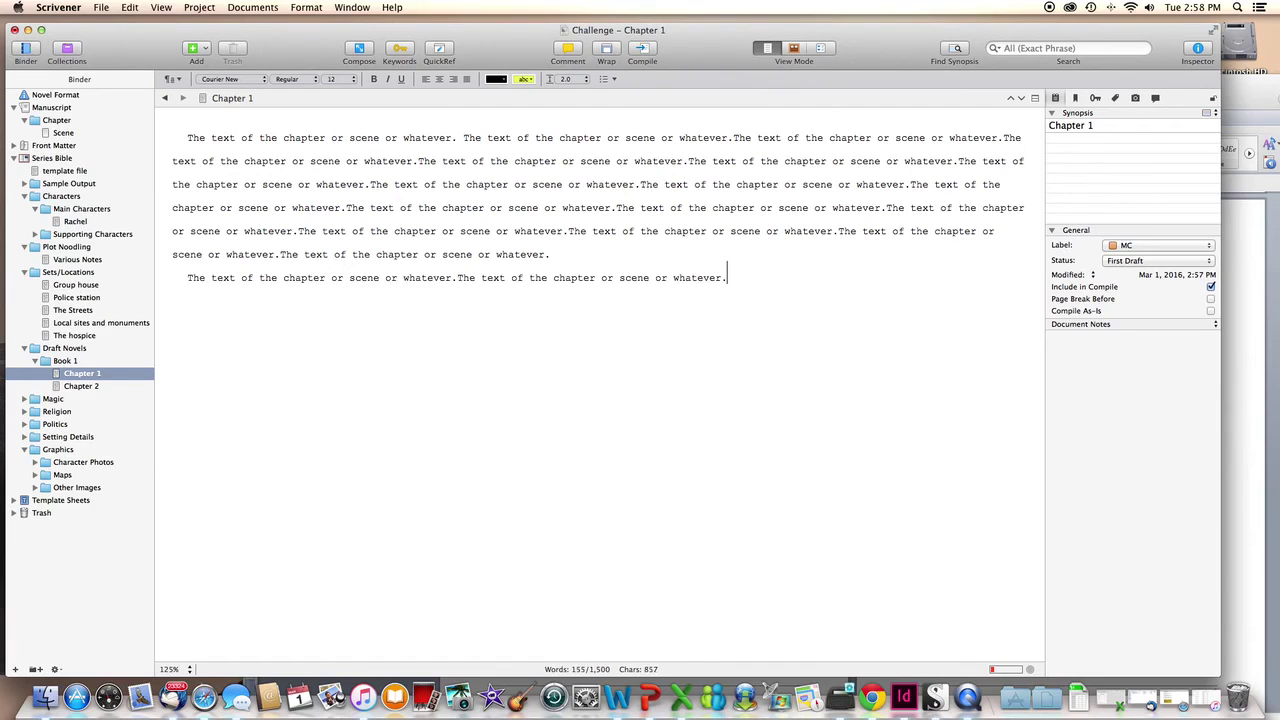
key("Return")
key("super+v")
key("super+v")
key("super+v")
key("super+v")
key("super+v")
key("super+v")
key("Return")
key("super+v")
key("super+v")
key("super+v")
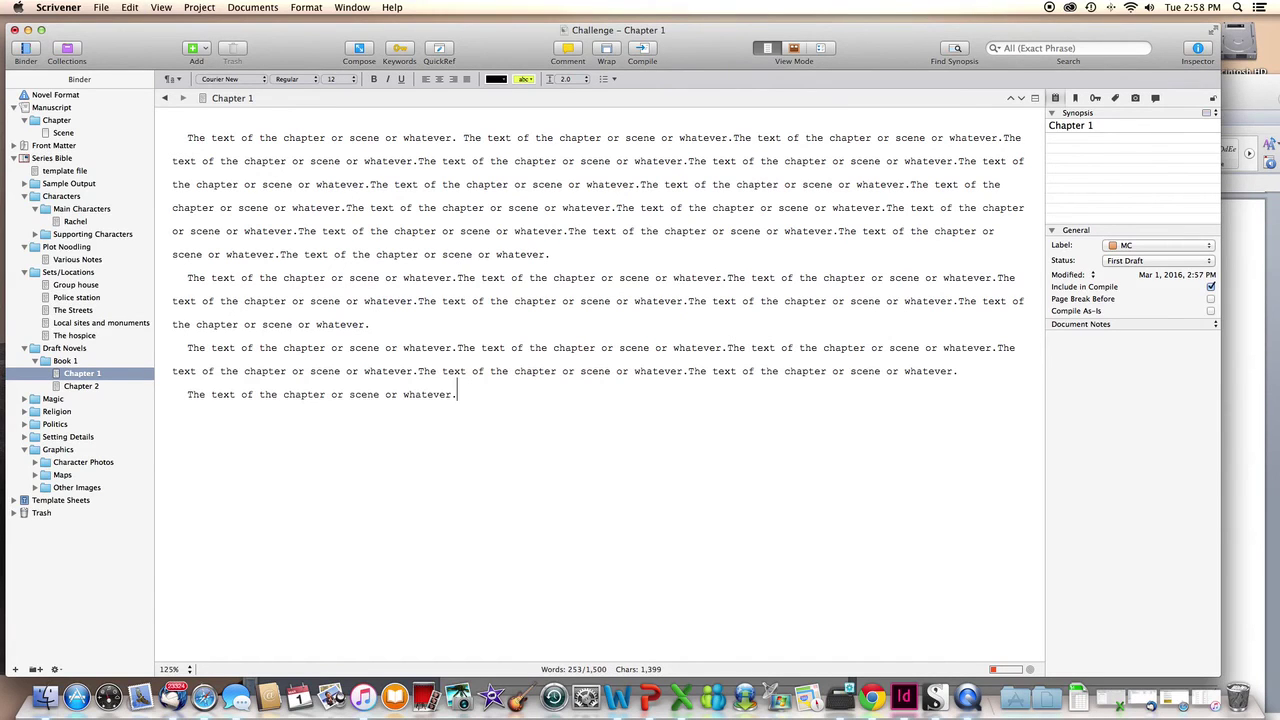
key("Return")
key("super+v")
key("super+v")
key("super+v")
key("super+v")
key("Return")
key("super+v")
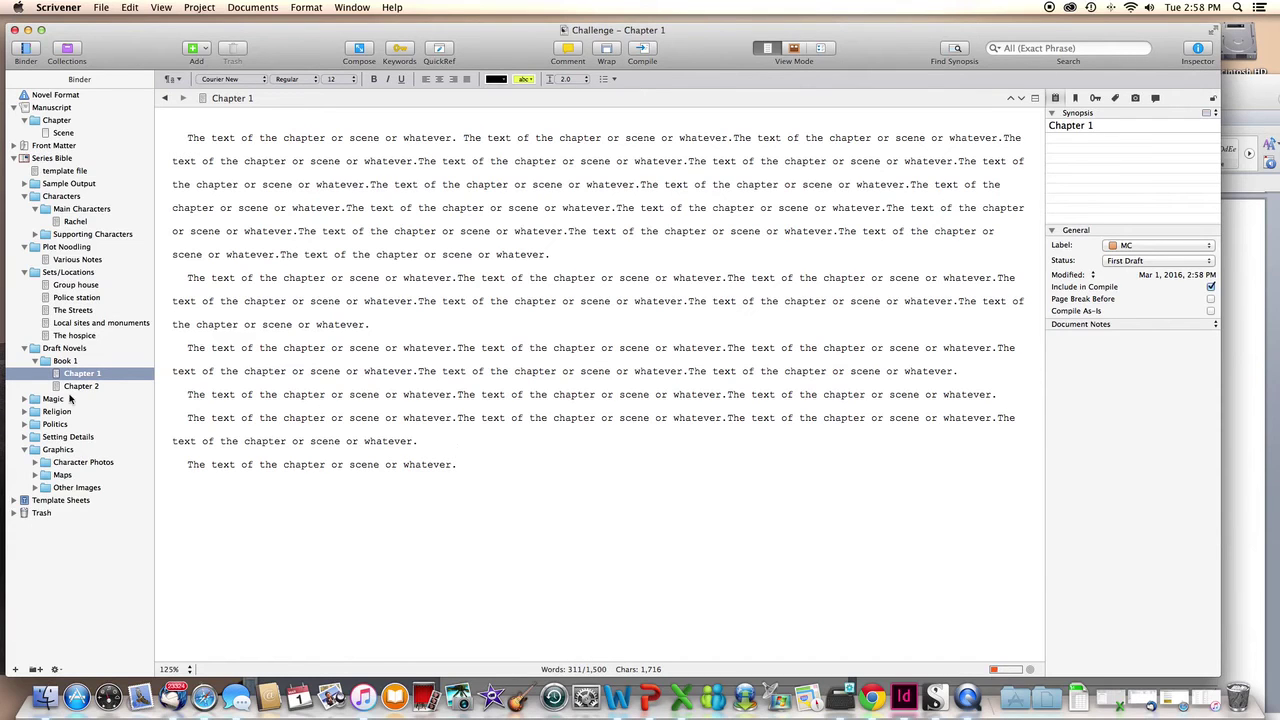
- Widen the Total Target column in the Book 1 outline and add a Word Count column
left_click(68, 362)
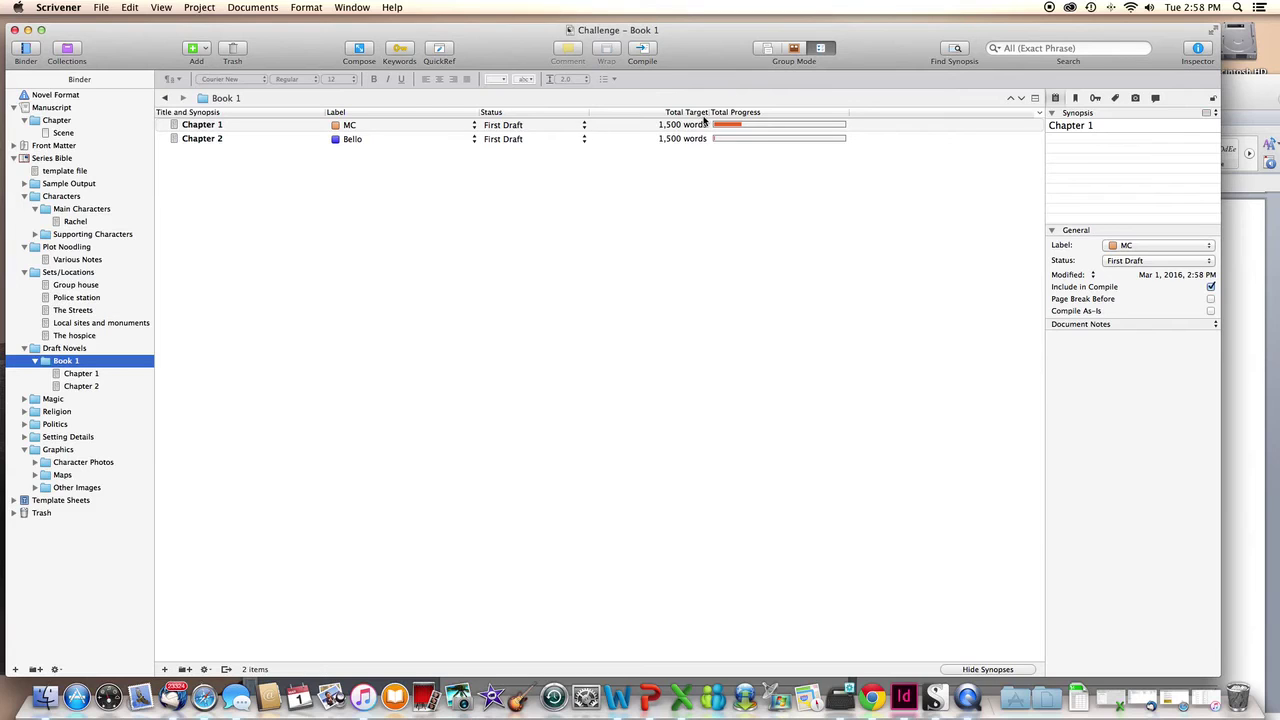
left_click_drag(712, 115, 770, 114)
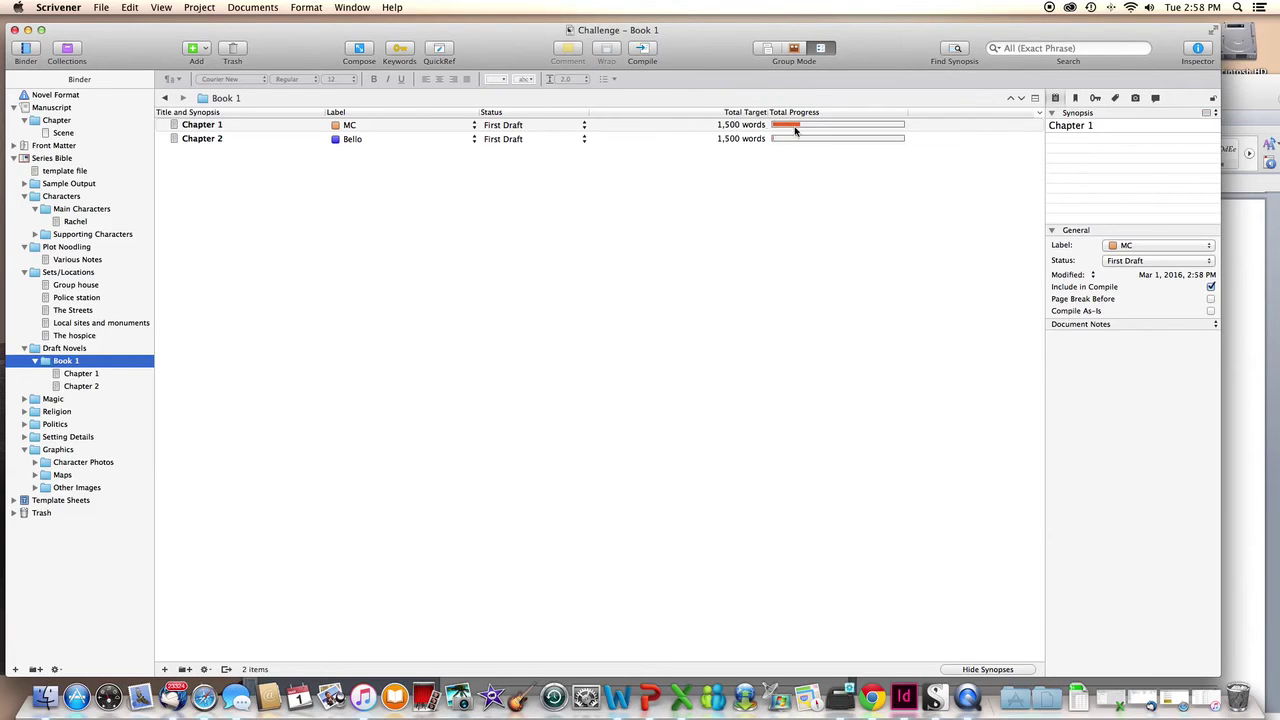
right_click(946, 116)
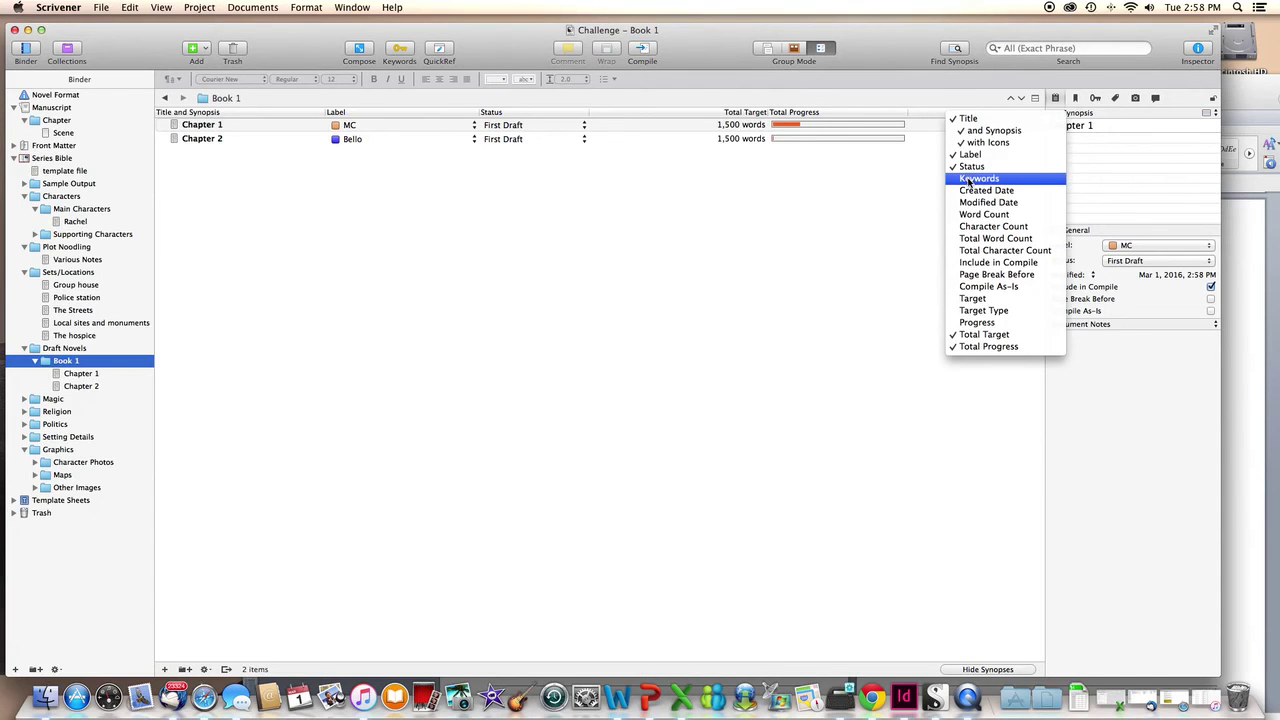
left_click(974, 215)
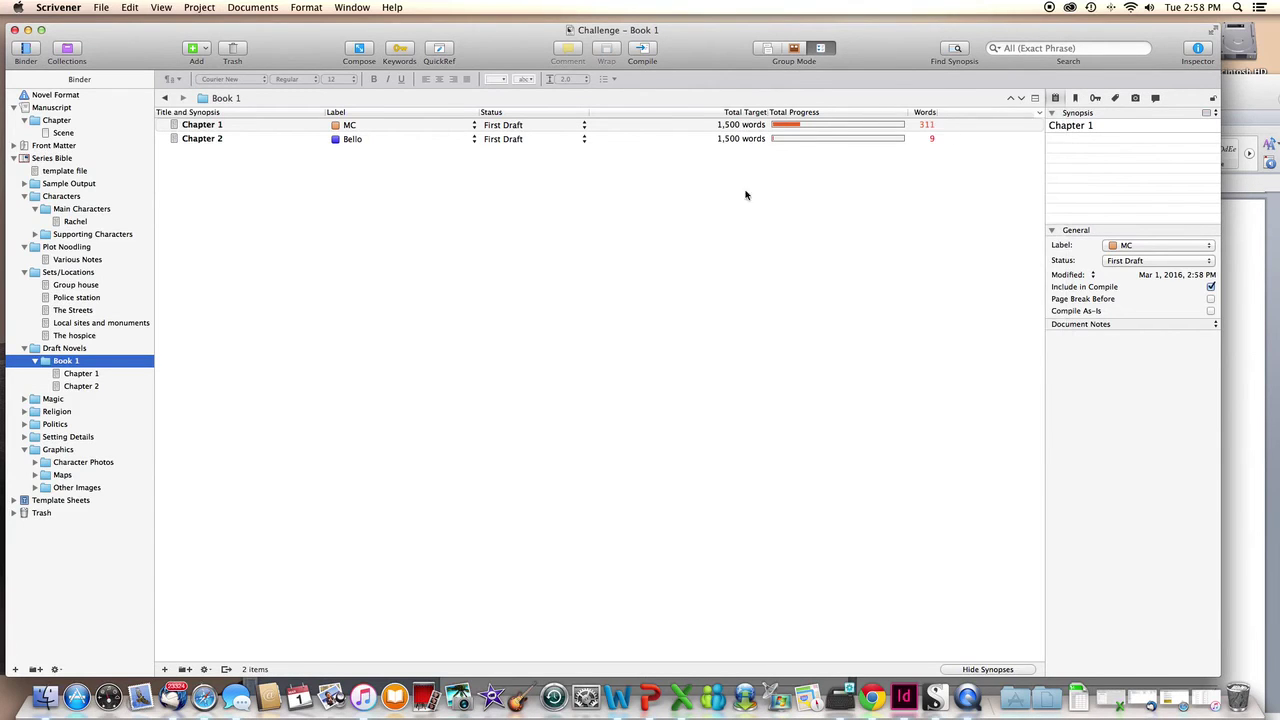
- Move the Words column directly after Status in the outline, widen it and narrow the Total Target column
left_click_drag(923, 113, 611, 110)
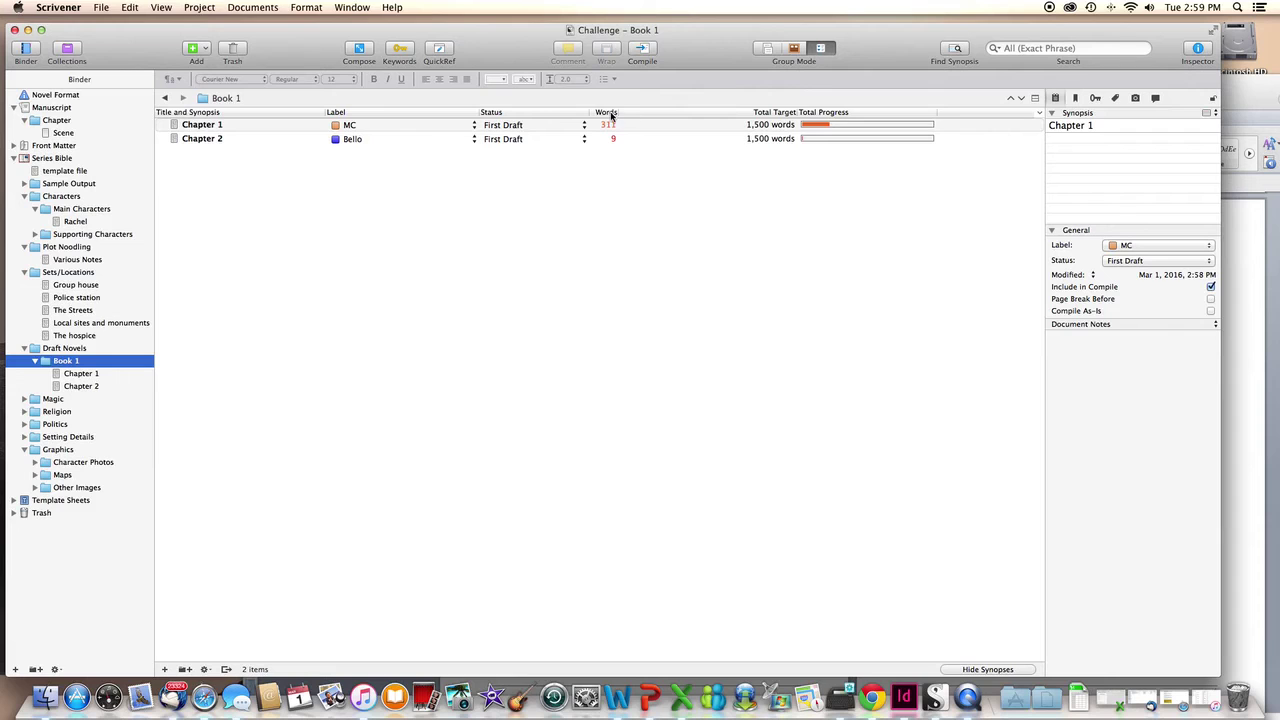
left_click_drag(621, 115, 684, 110)
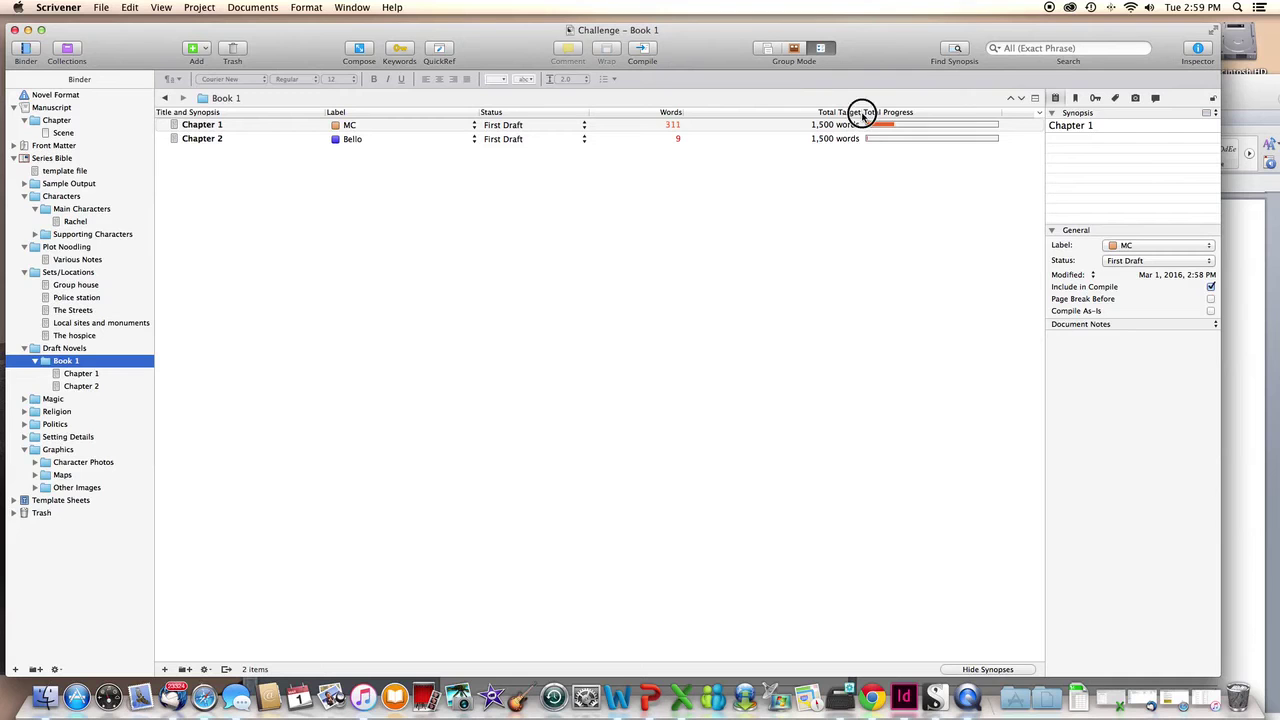
left_click_drag(864, 117, 824, 117)
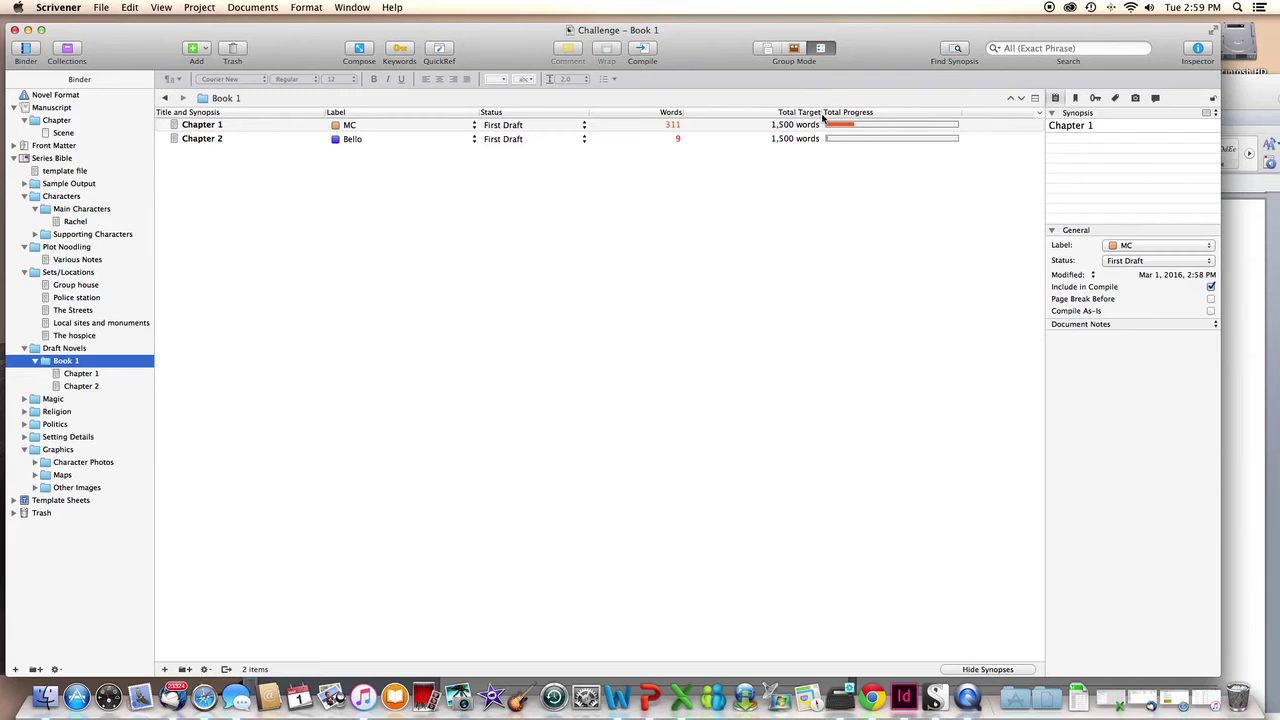
- Open the Chapter 1 document from the Book 1 folder
left_click(100, 374)
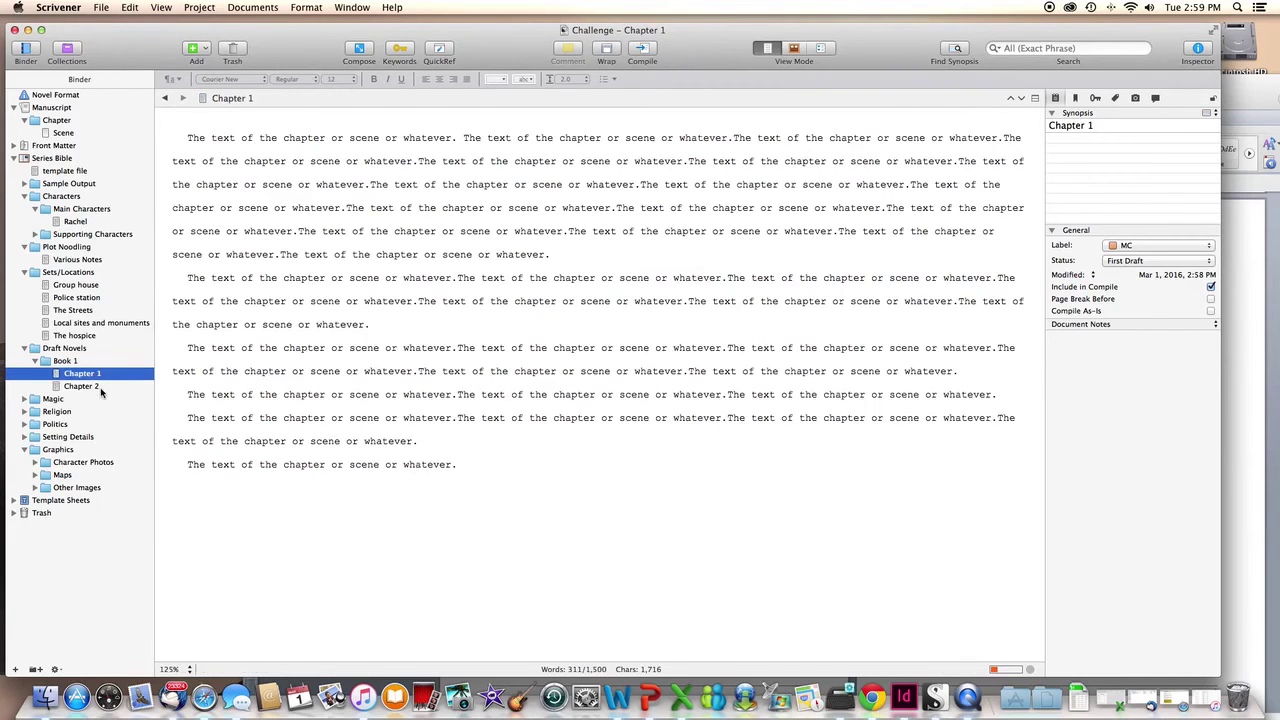
- Duplicate Chapter 1 and Chapter 2 together within the Book 1 folder
left_click(100, 387, "shift")
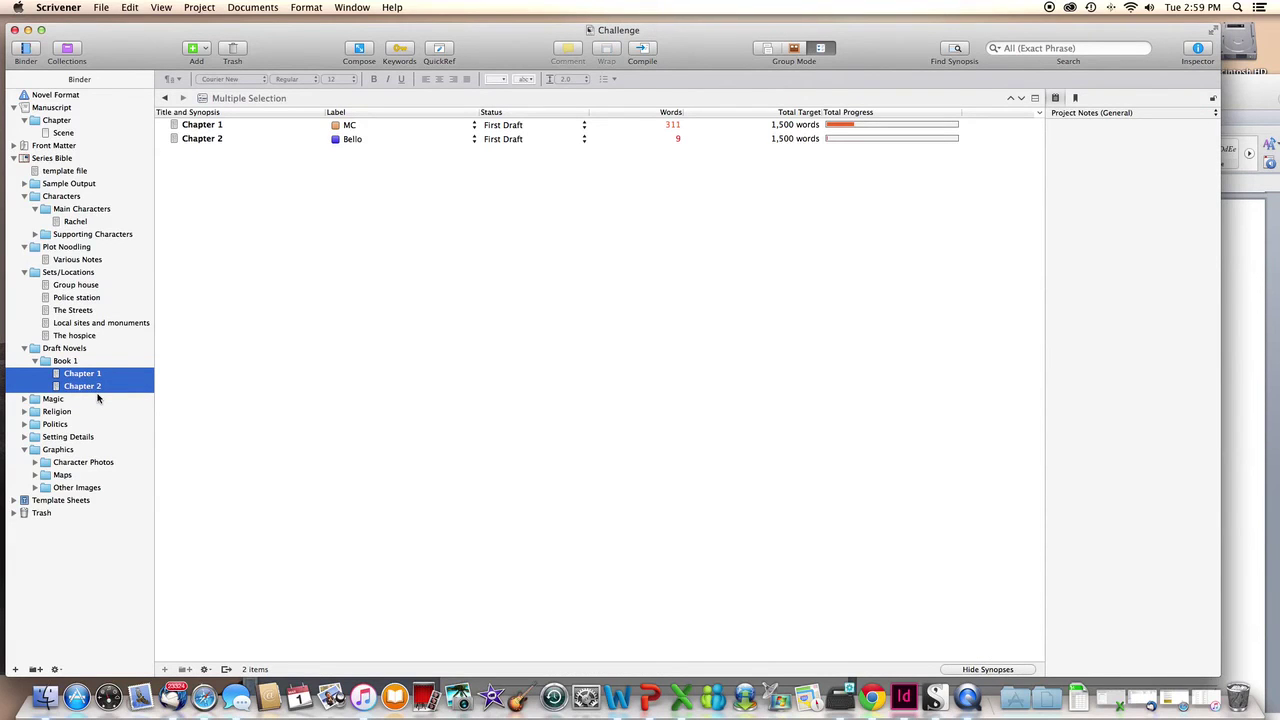
right_click(101, 386)
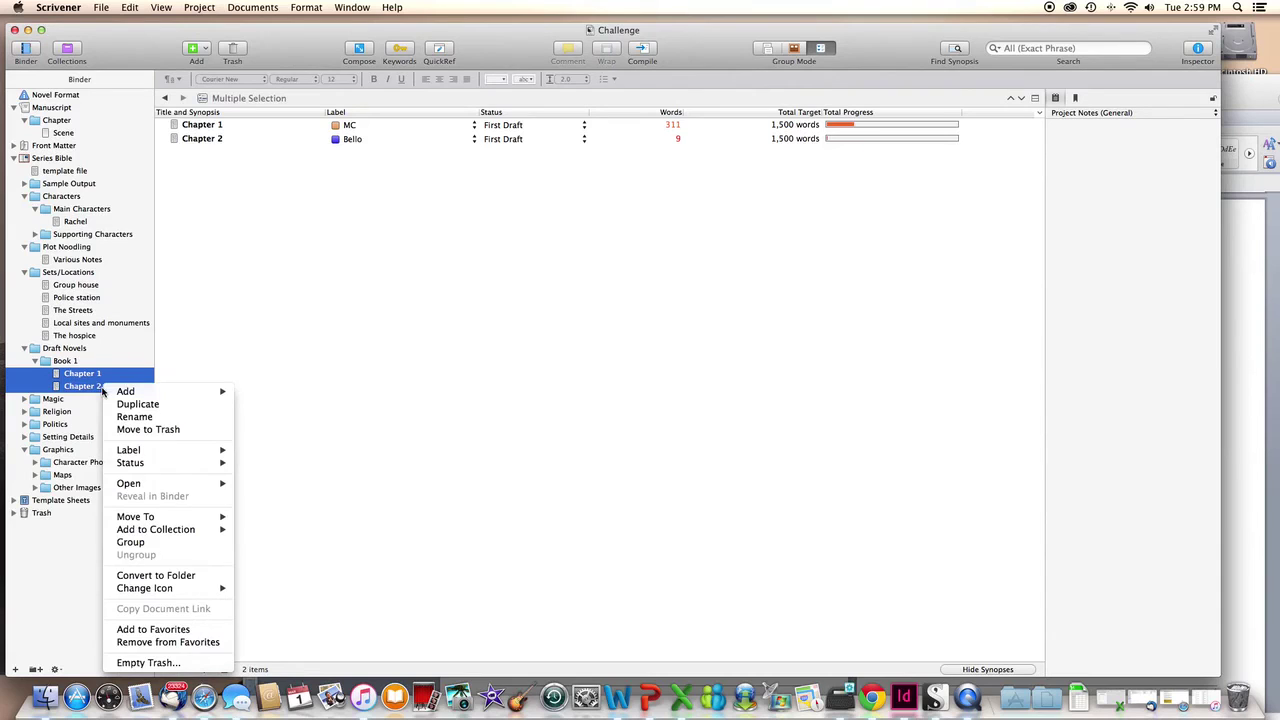
left_click(137, 404)
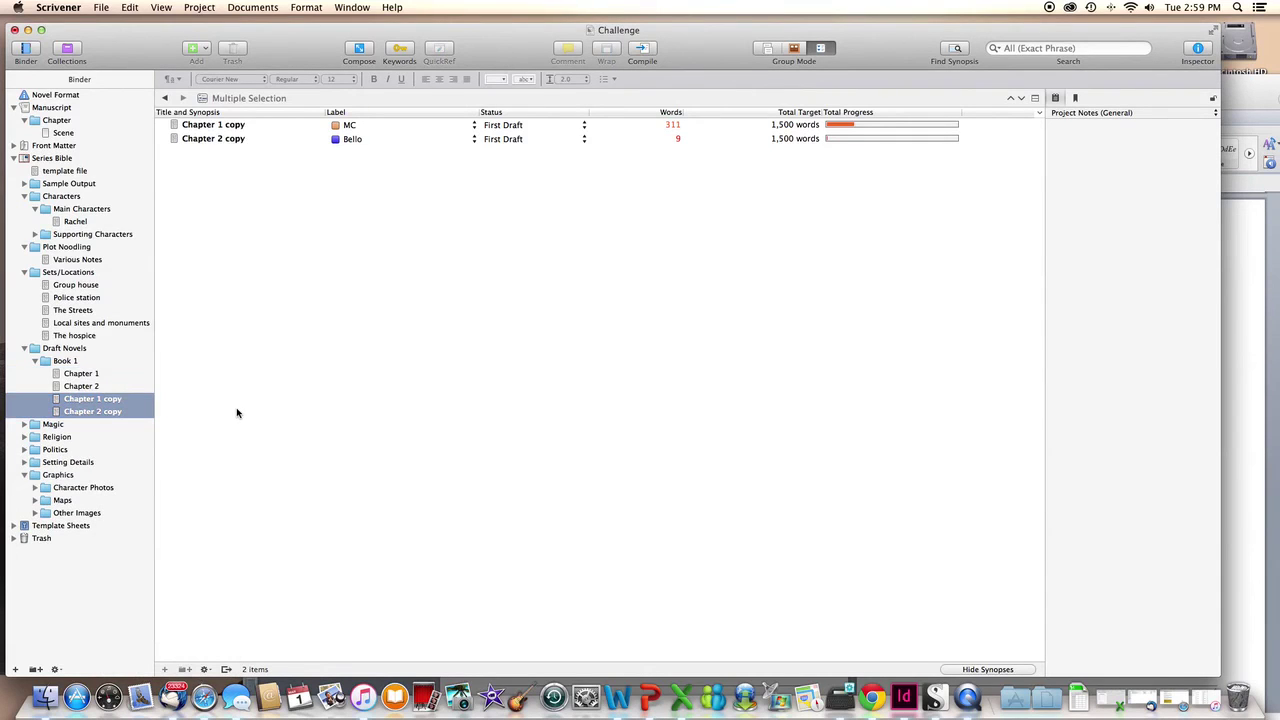
left_click(112, 374)
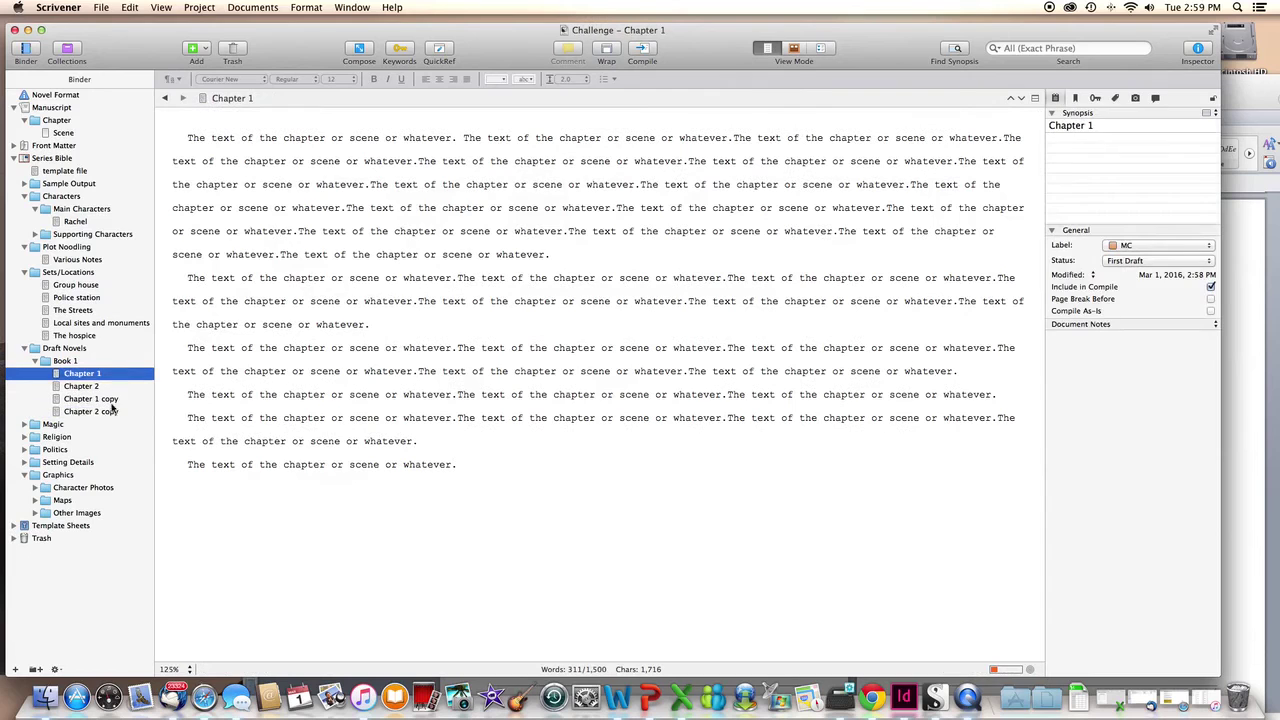
- In the Book 1 outline, set Chapter 1 and Chapter 1 copy to Revised Draft and Chapter 2 to Final Draft
left_click(66, 362)
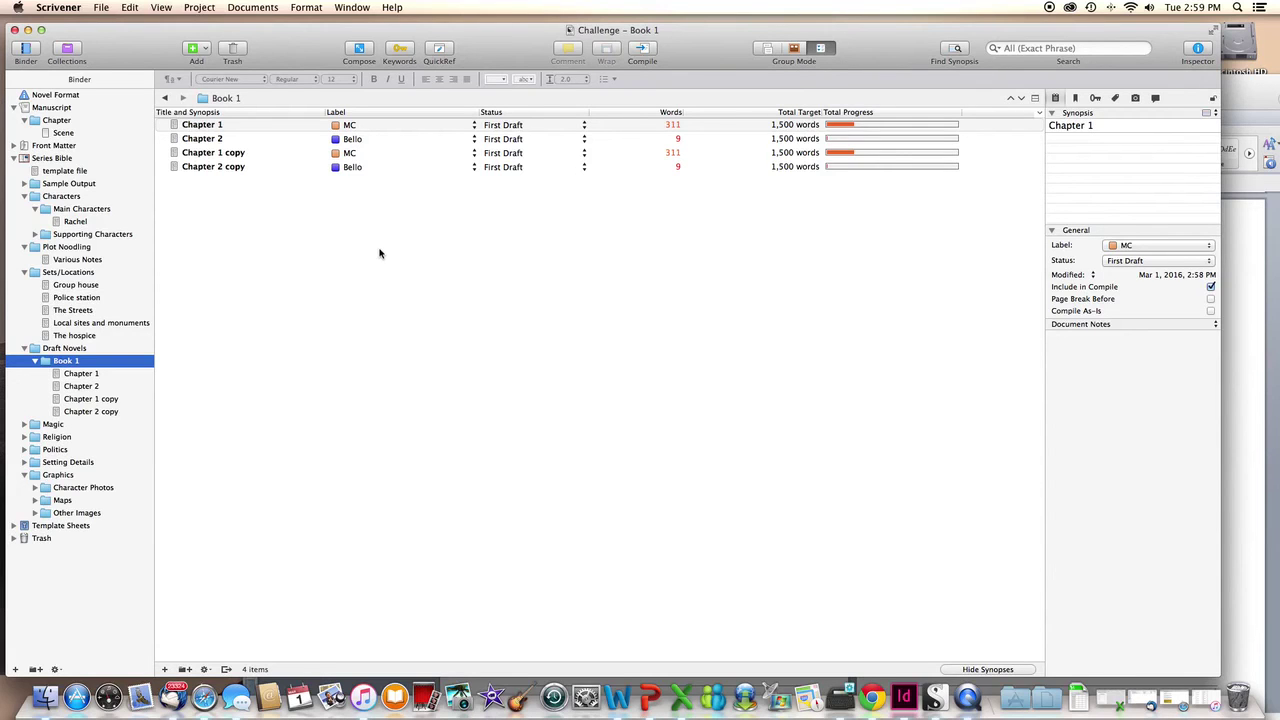
left_click(582, 125)
left_click(571, 136)
left_click(578, 139)
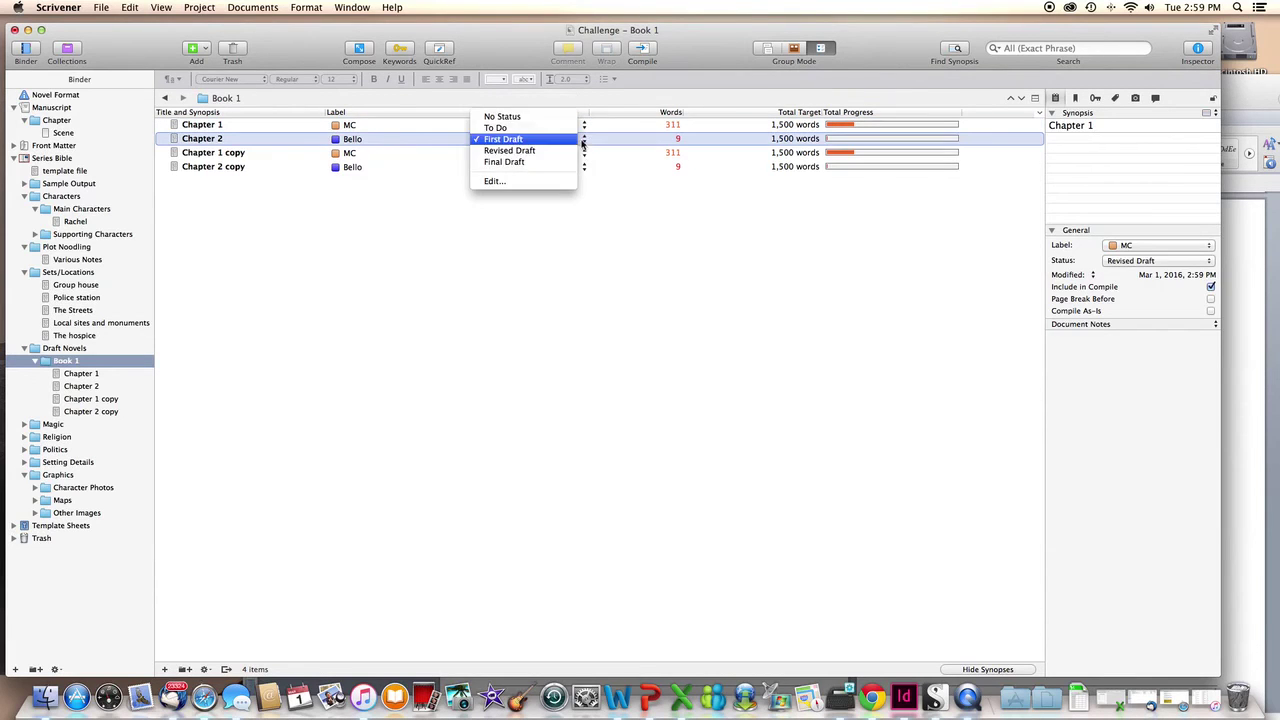
left_click(574, 160)
left_click(580, 157)
left_click(575, 163)
- Try sorting the Book 1 outline by status, label, title, word count and total progress
left_click(546, 119)
left_click(548, 113)
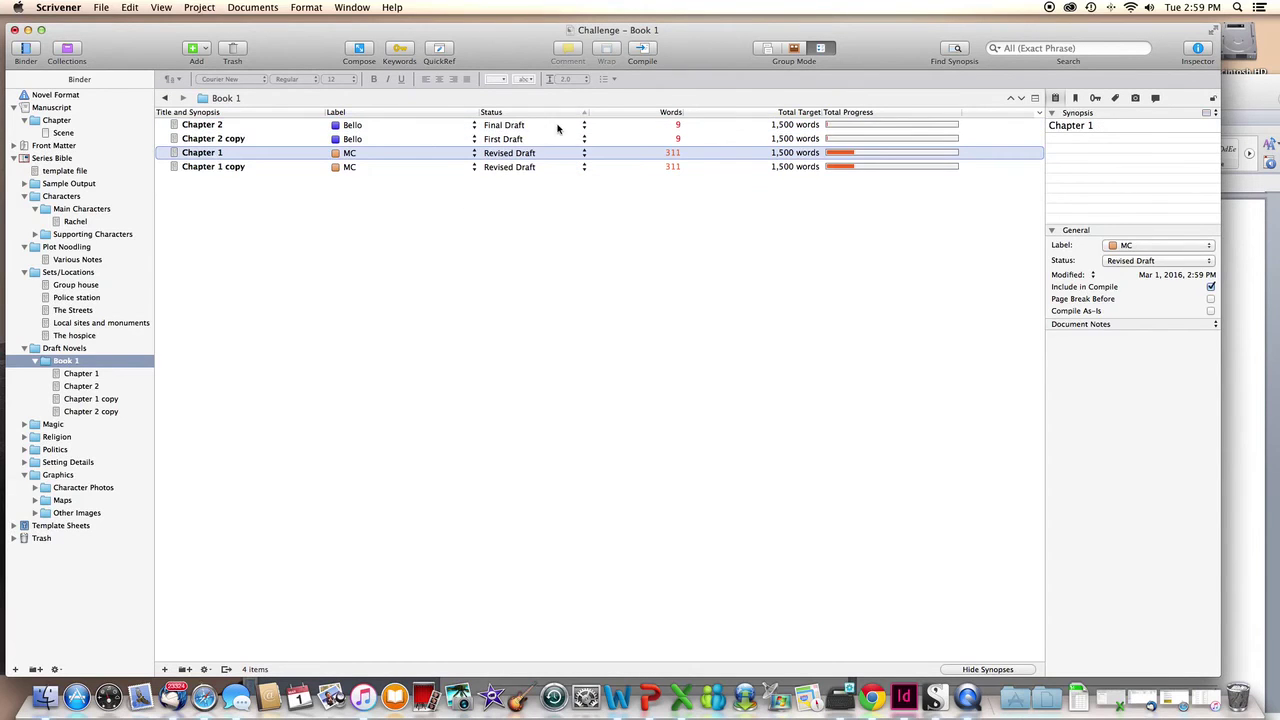
left_click(390, 113)
left_click(245, 112)
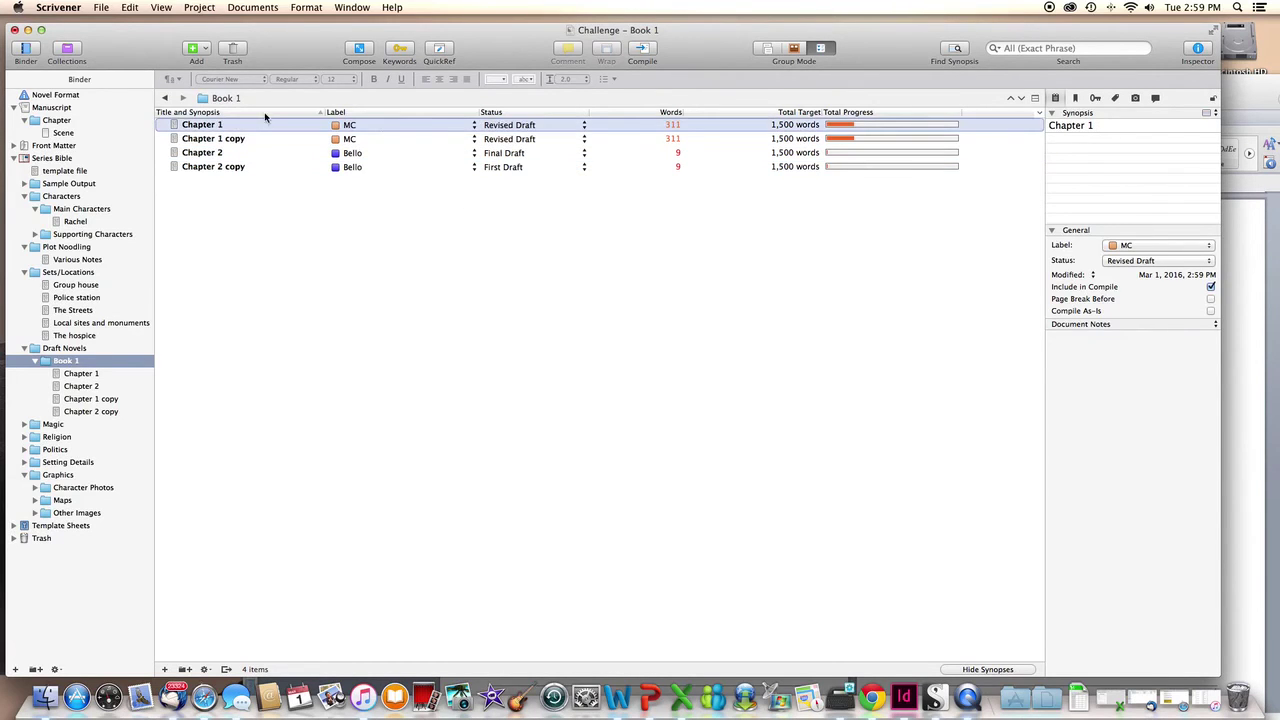
left_click(673, 113)
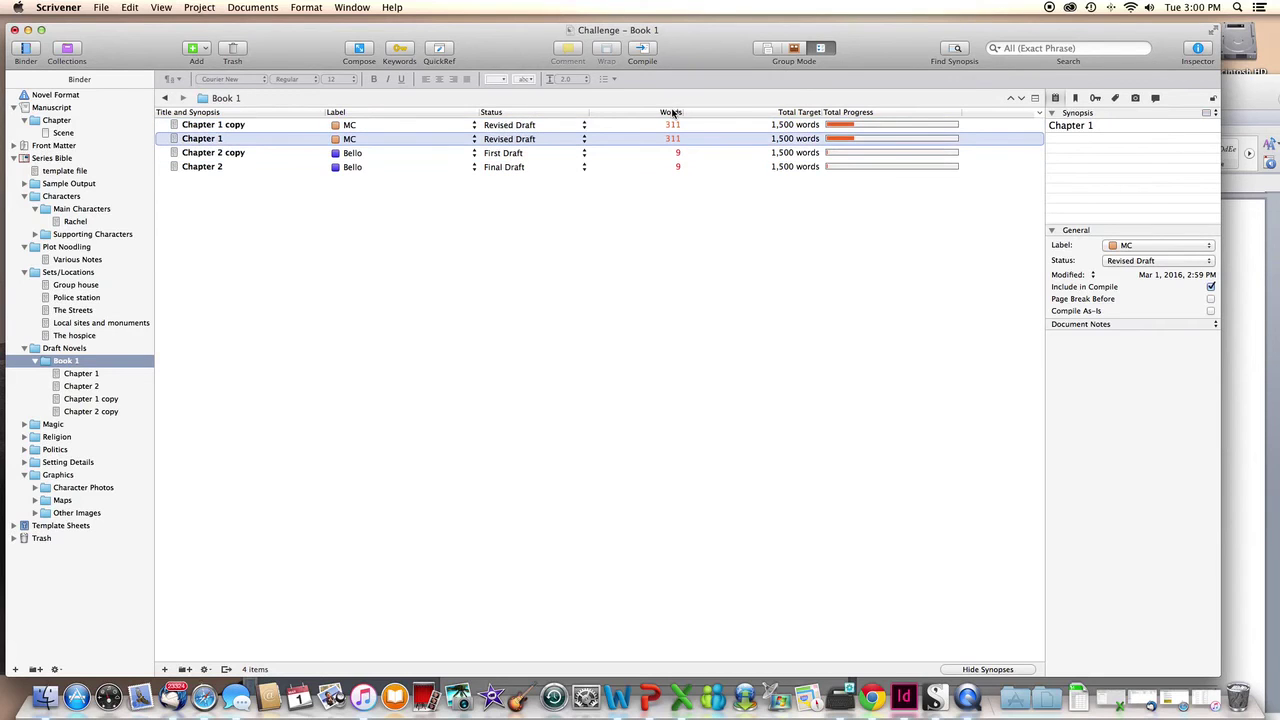
left_click(725, 113)
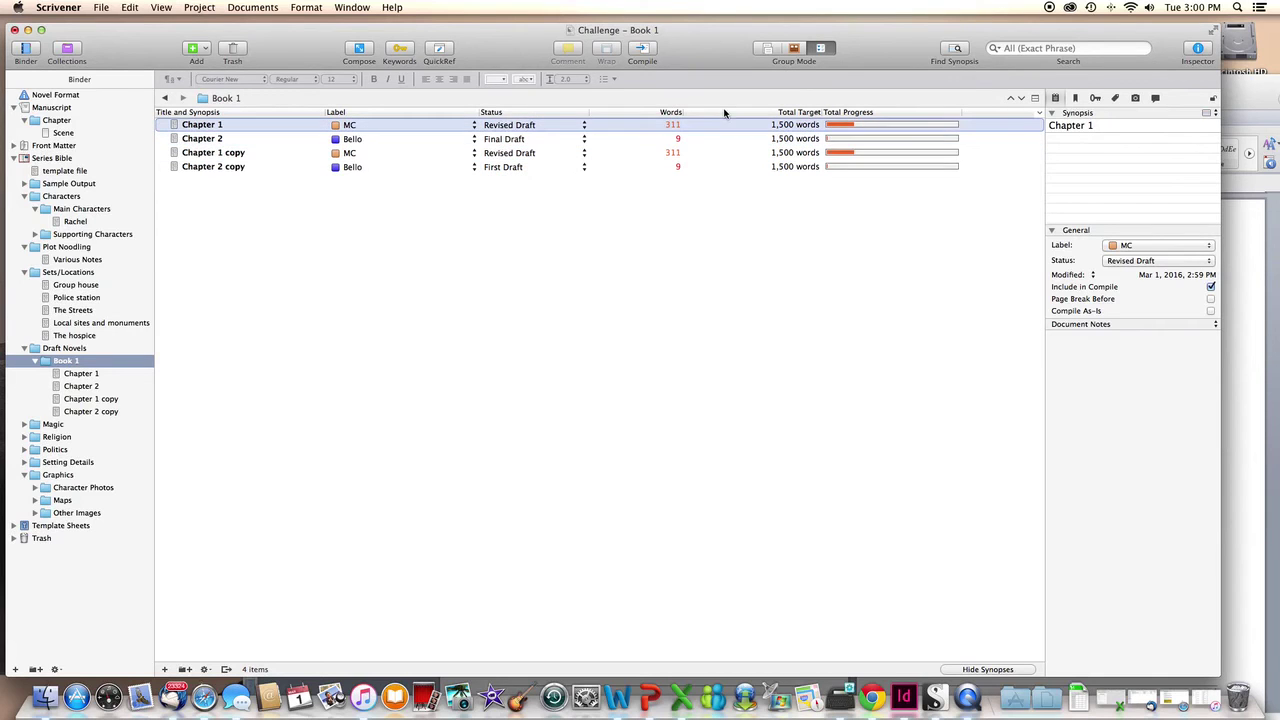
left_click(848, 112)
left_click(860, 113)
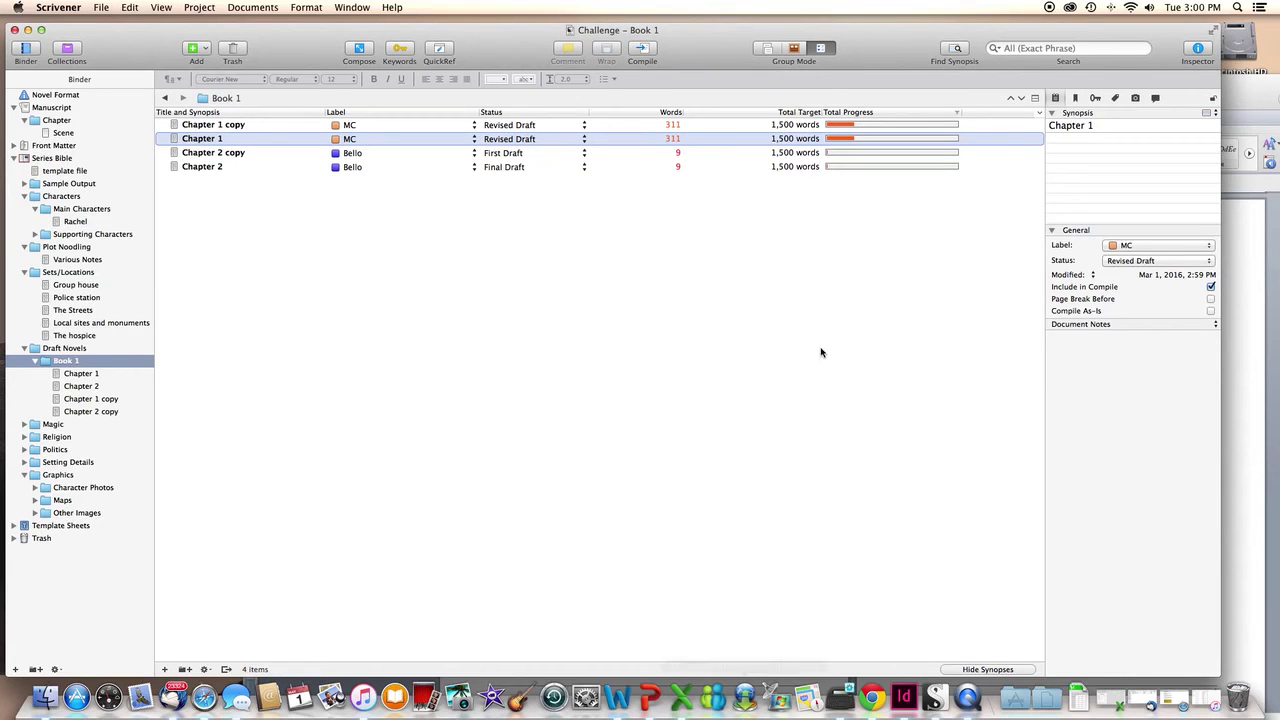
- Start Chapter 1's index card synopsis with "First chapter; introduce MC and the world and so forth, show the character in the setting"
left_click(796, 48)
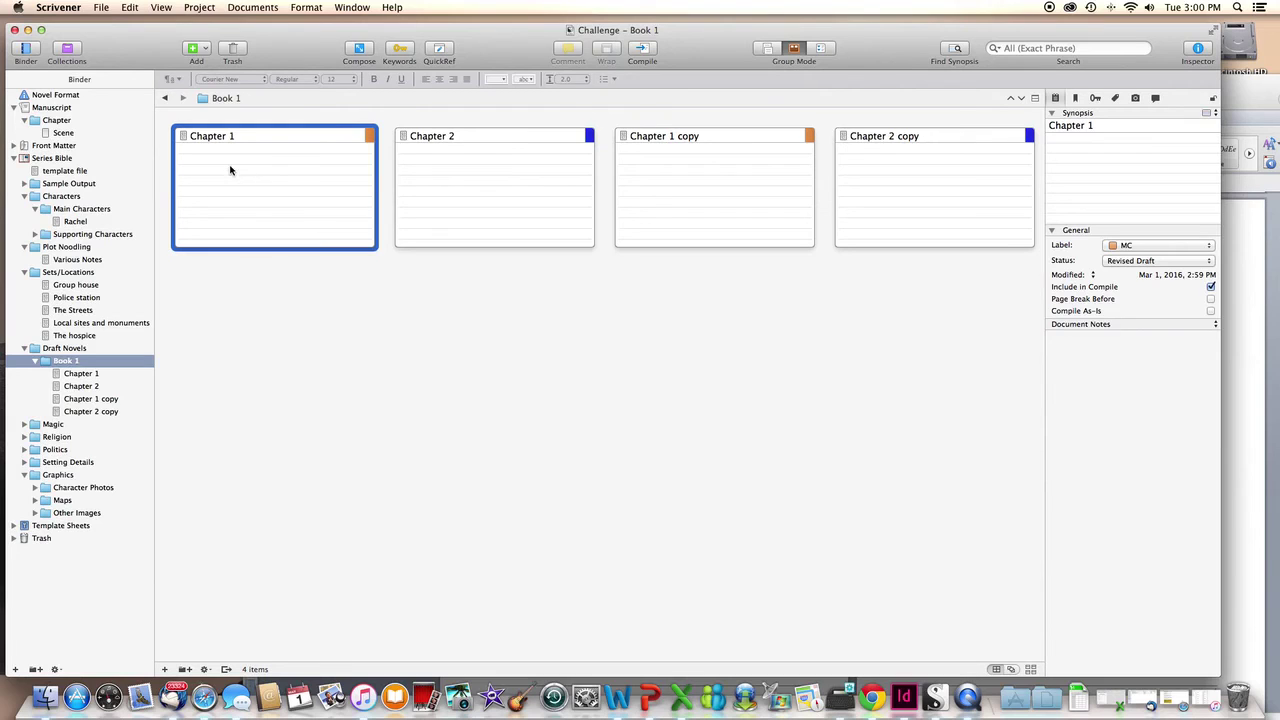
mouse_move(230, 170)
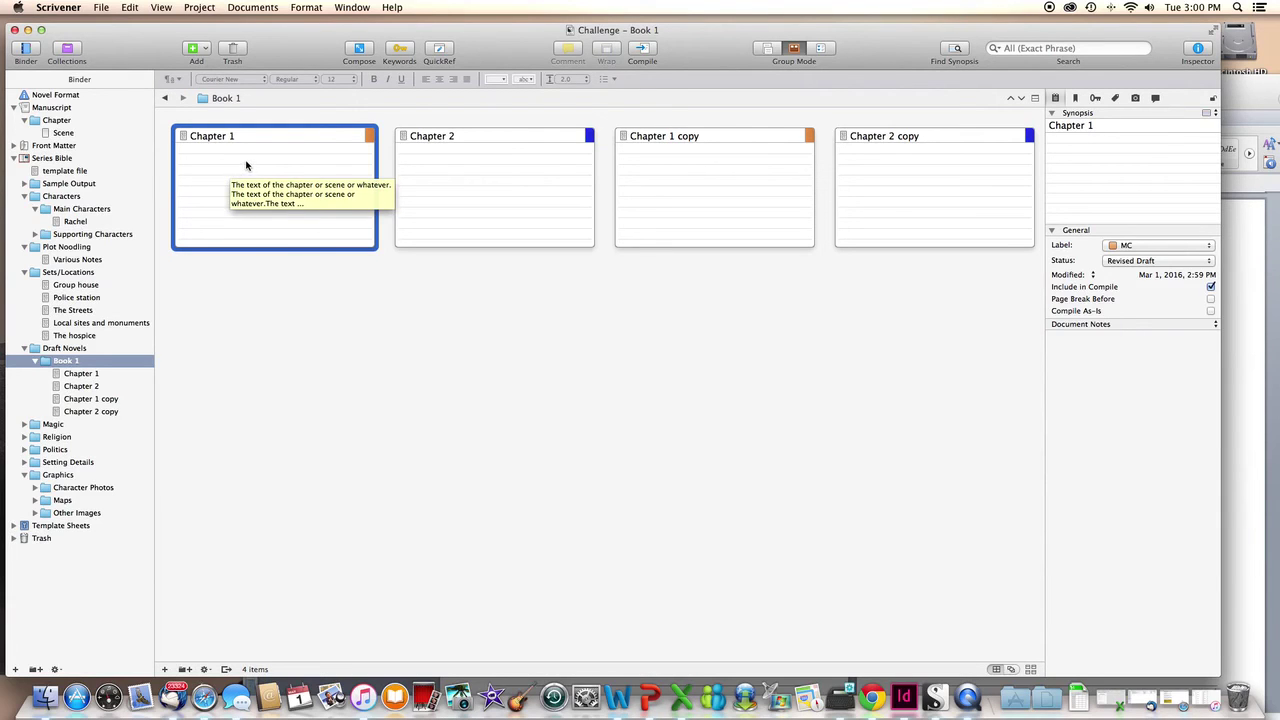
left_click(244, 136)
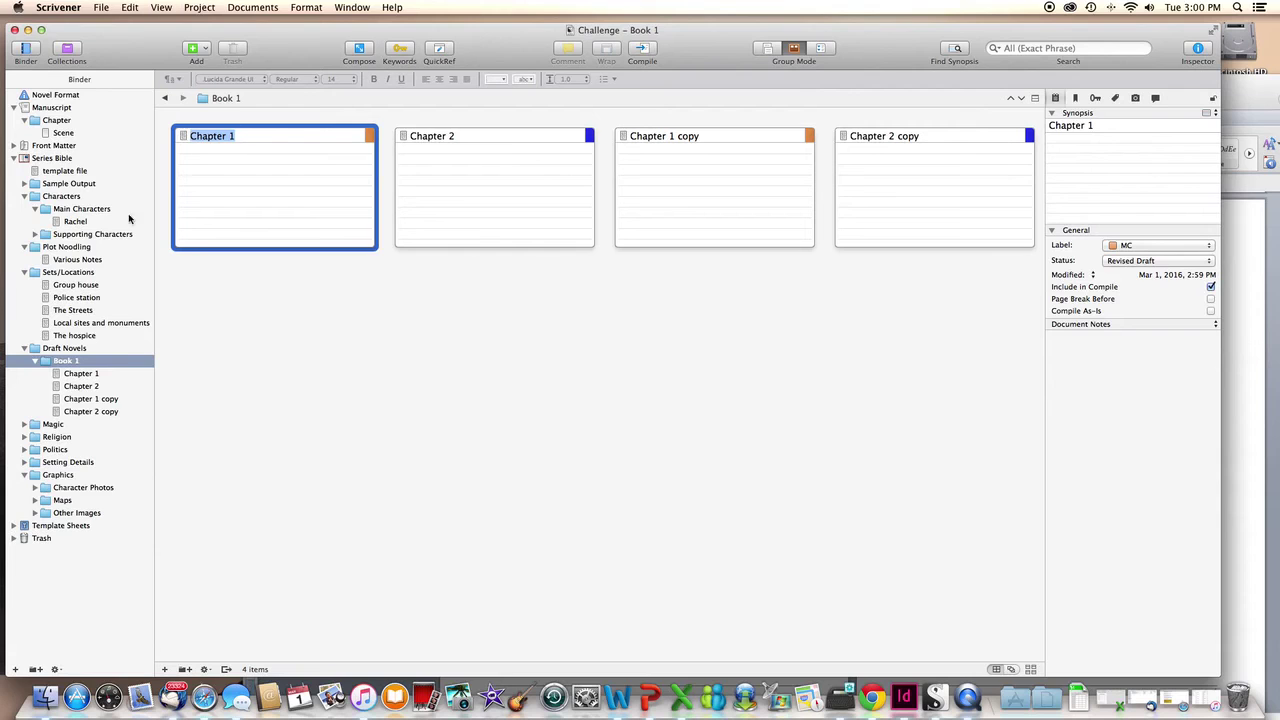
left_click(243, 192)
type("First hp")
key("BackSpace")
key("BackSpace")
type("cha")
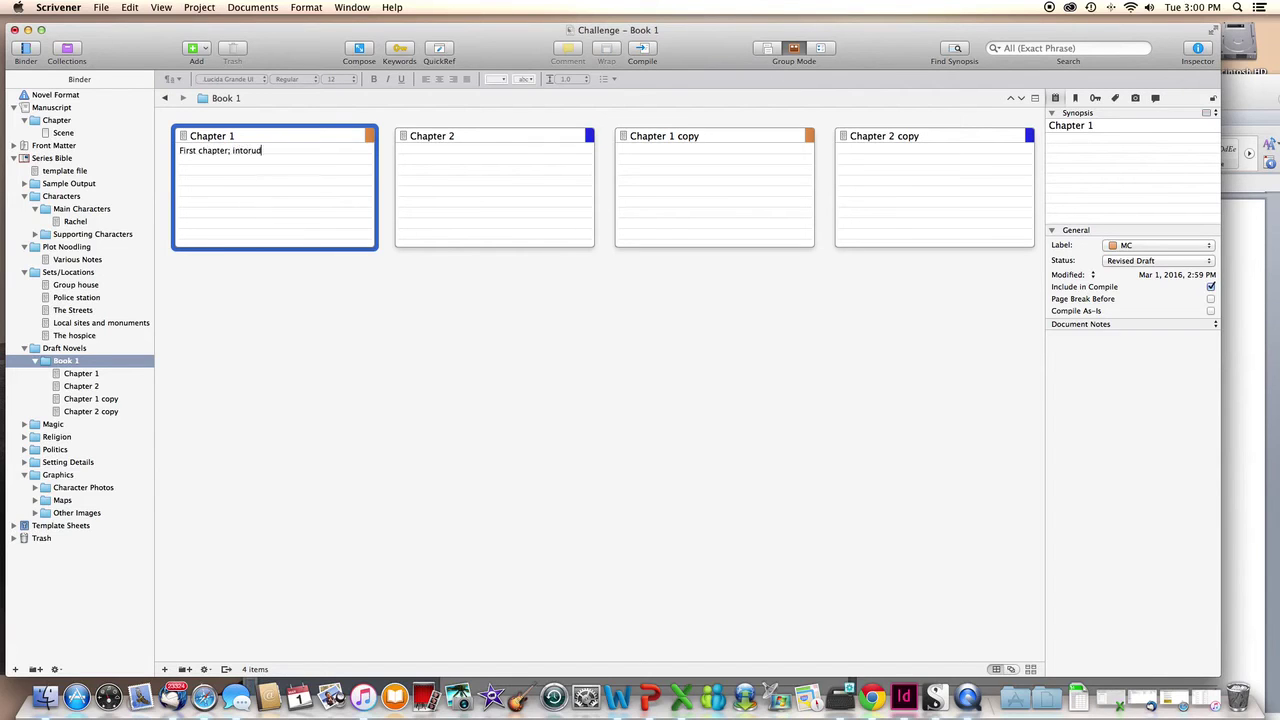
type("pter; introduce MC and the world and so forth, show the character in a")
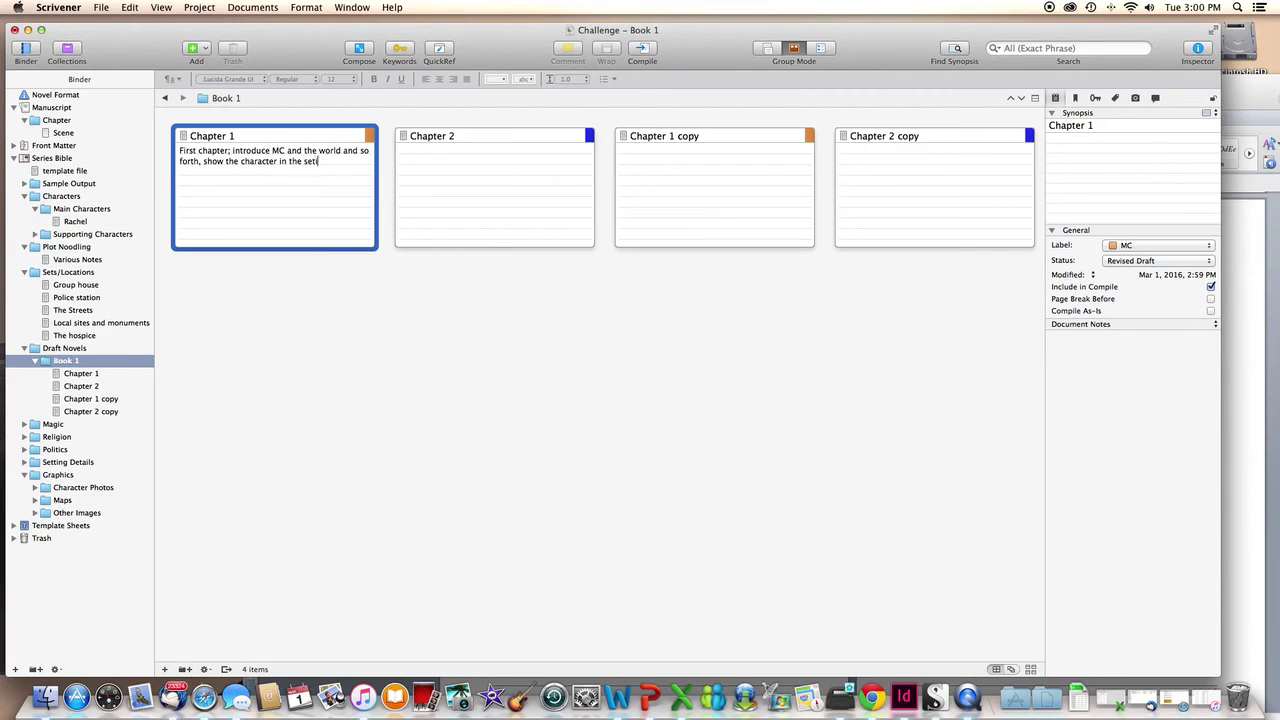
- Finish Chapter 1's card synopsis with "with her problem and hook the reader from page 1, paragraph 1."
type("ng with her problem and hook the reader from a")
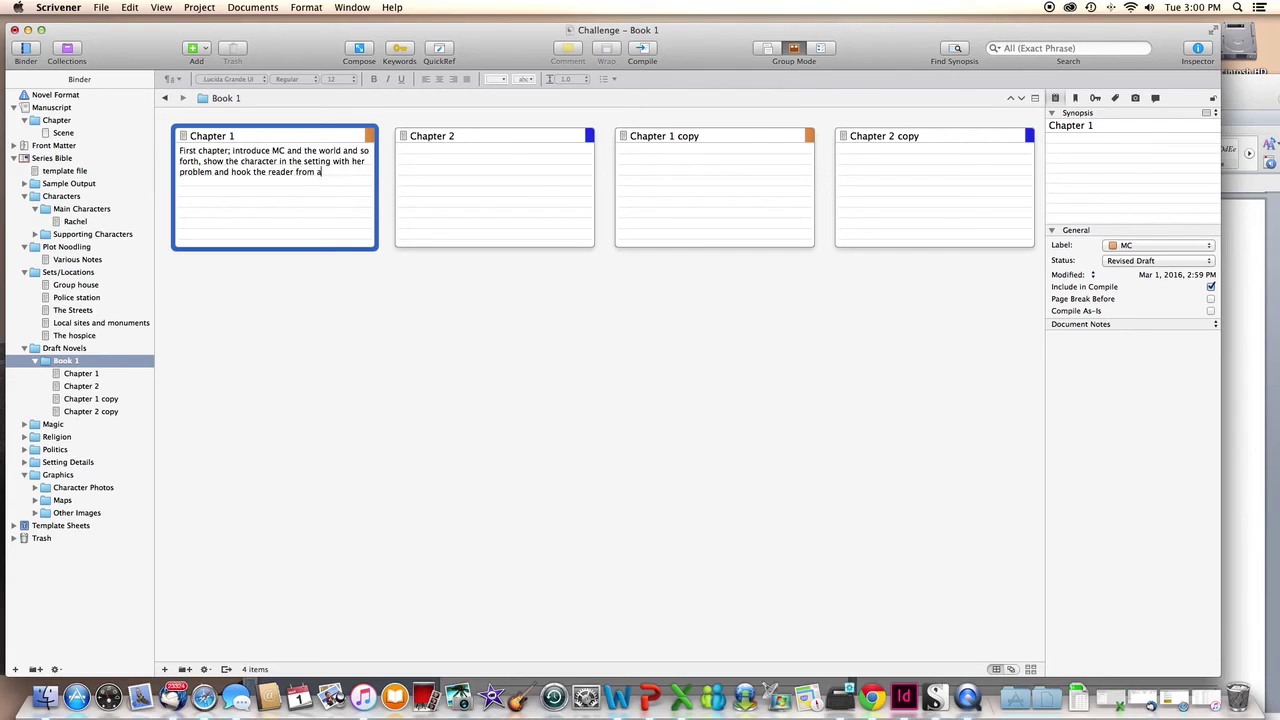
type("ragraph")
key("BackSpace")
type("1.")
left_click(350, 280)
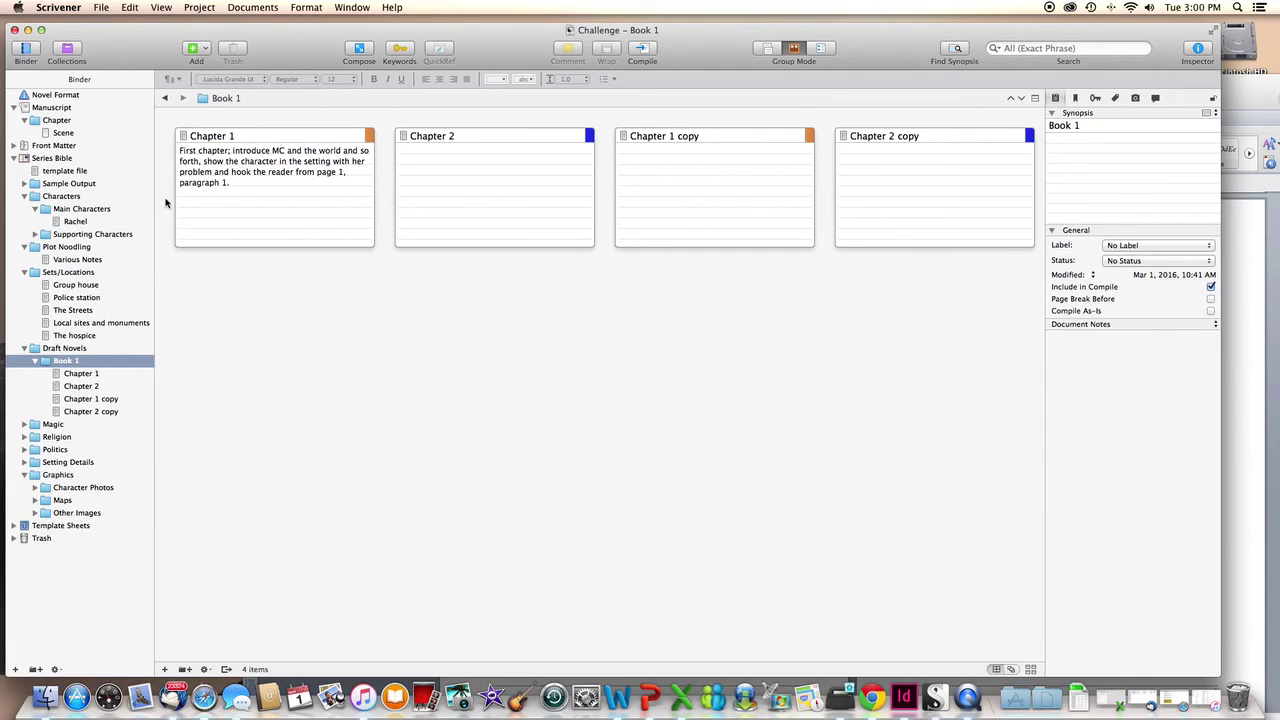
- View the synopsis and document details of the Chapter 1 index card
mouse_move(315, 219)
left_click(248, 212)
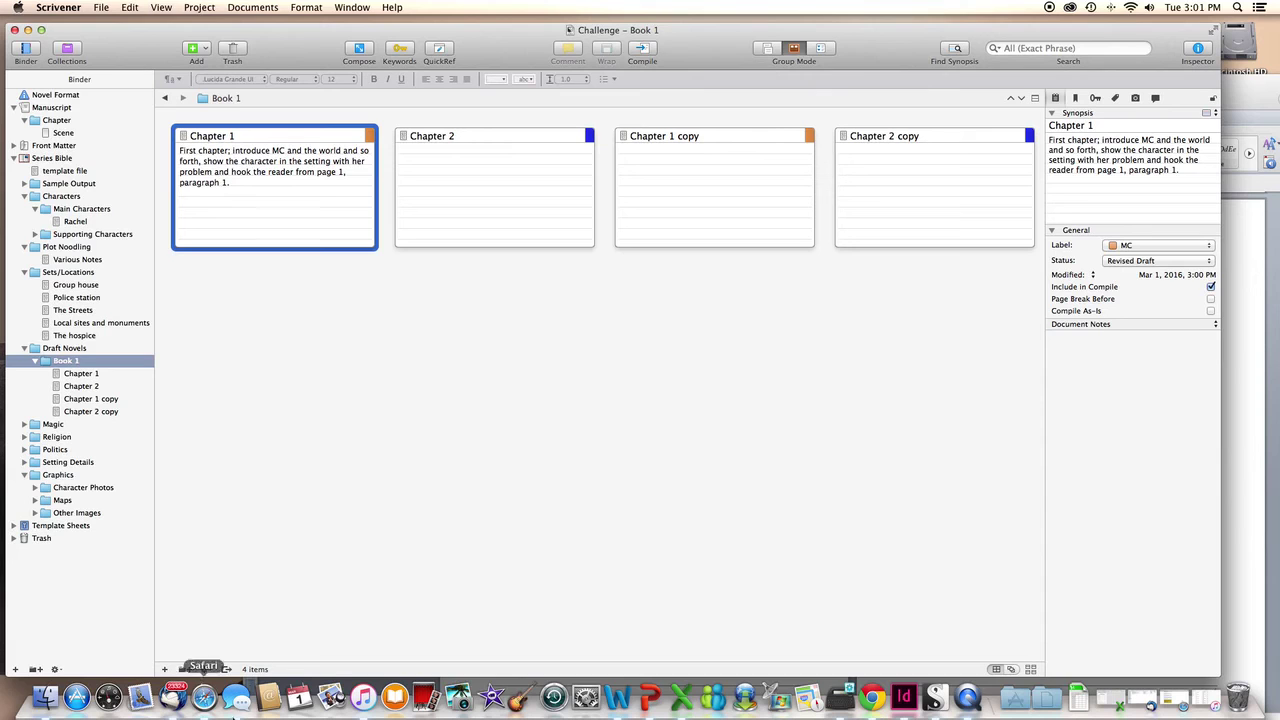
left_click(240, 320)
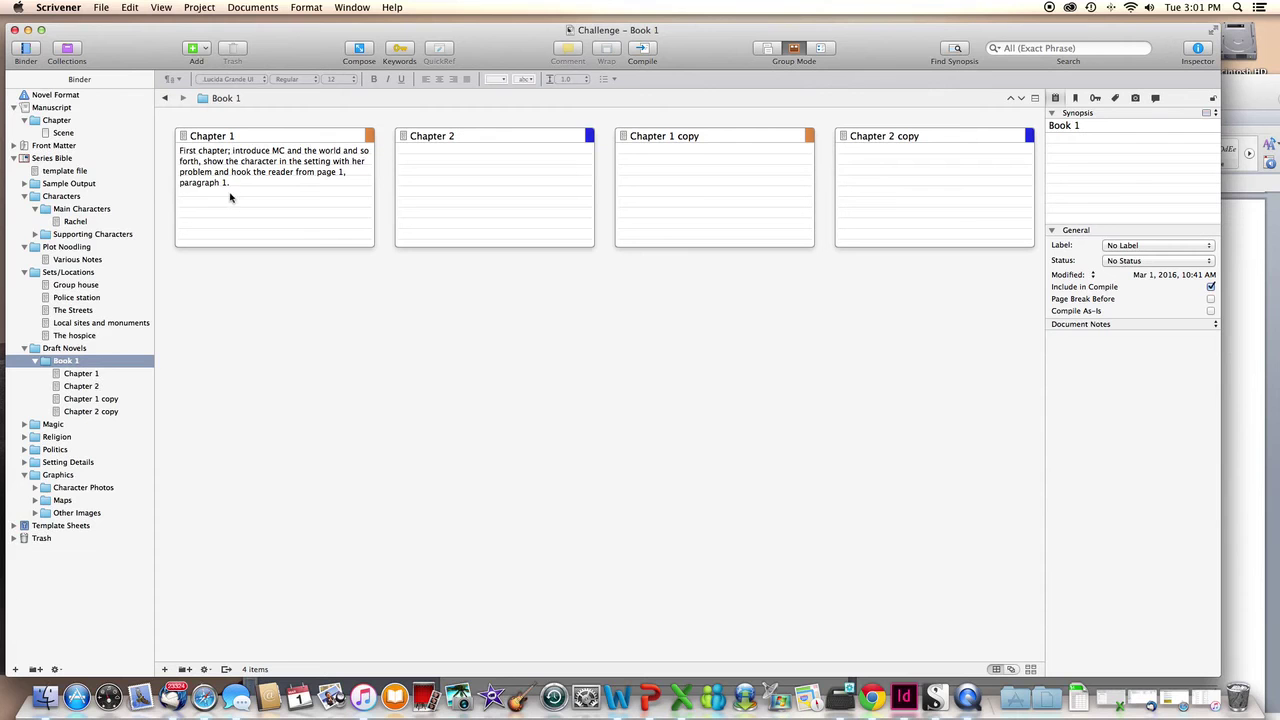
- Open Chapter 1 and delete all of its text after the first sentence
left_click(80, 373)
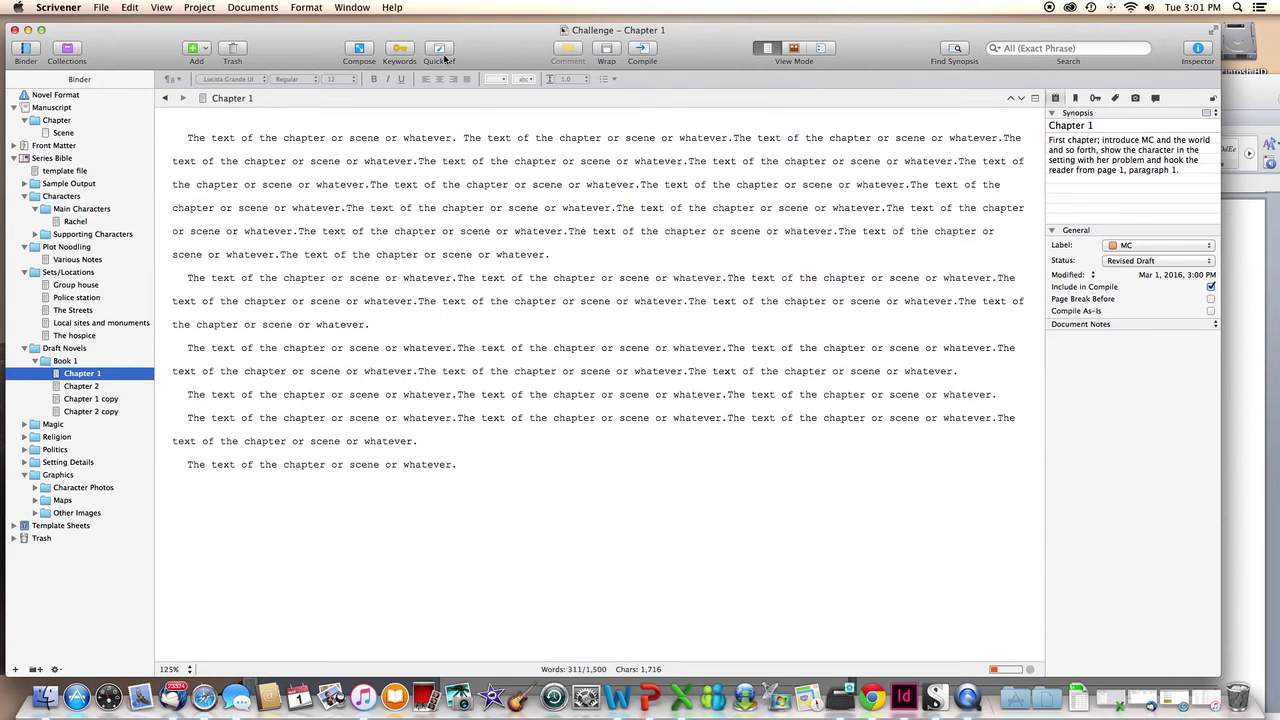
left_click_drag(491, 474, 461, 139)
key("BackSpace")
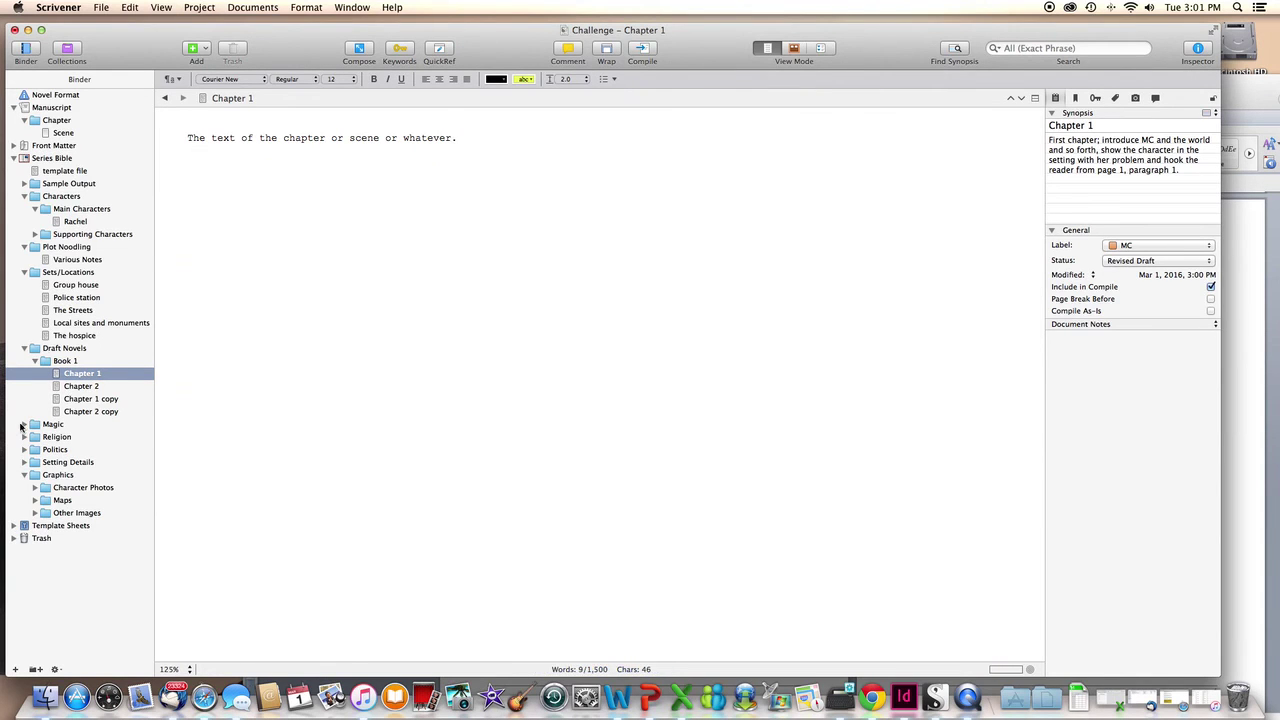
- Review Book 1 as an outline and as index cards, examining the synopsis text on Chapter 1's card
left_click(80, 366)
left_click(826, 49)
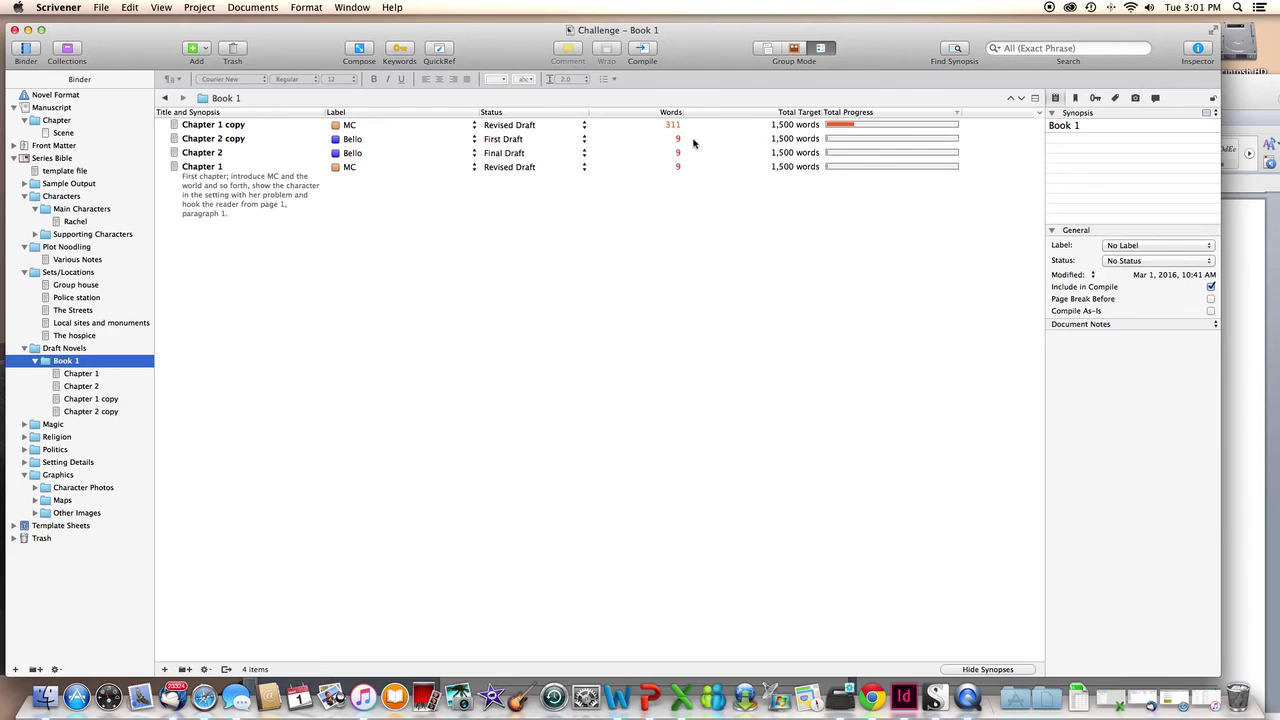
left_click(794, 50)
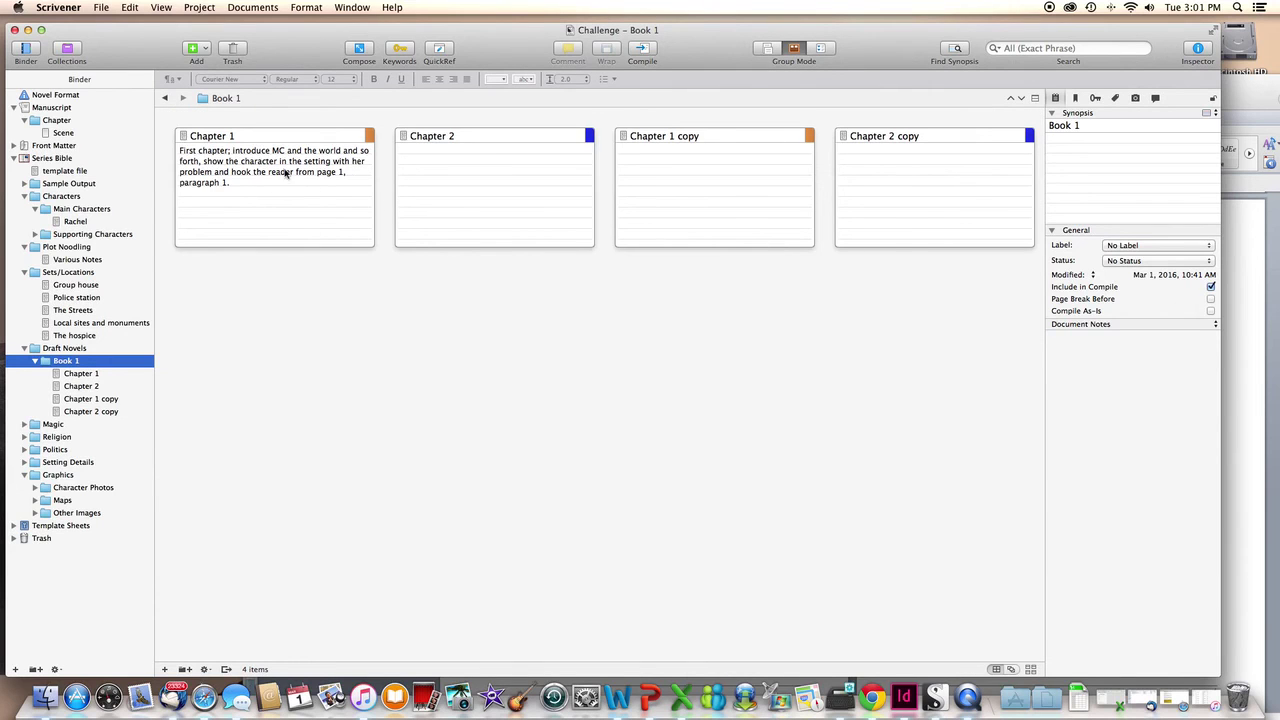
left_click(275, 239)
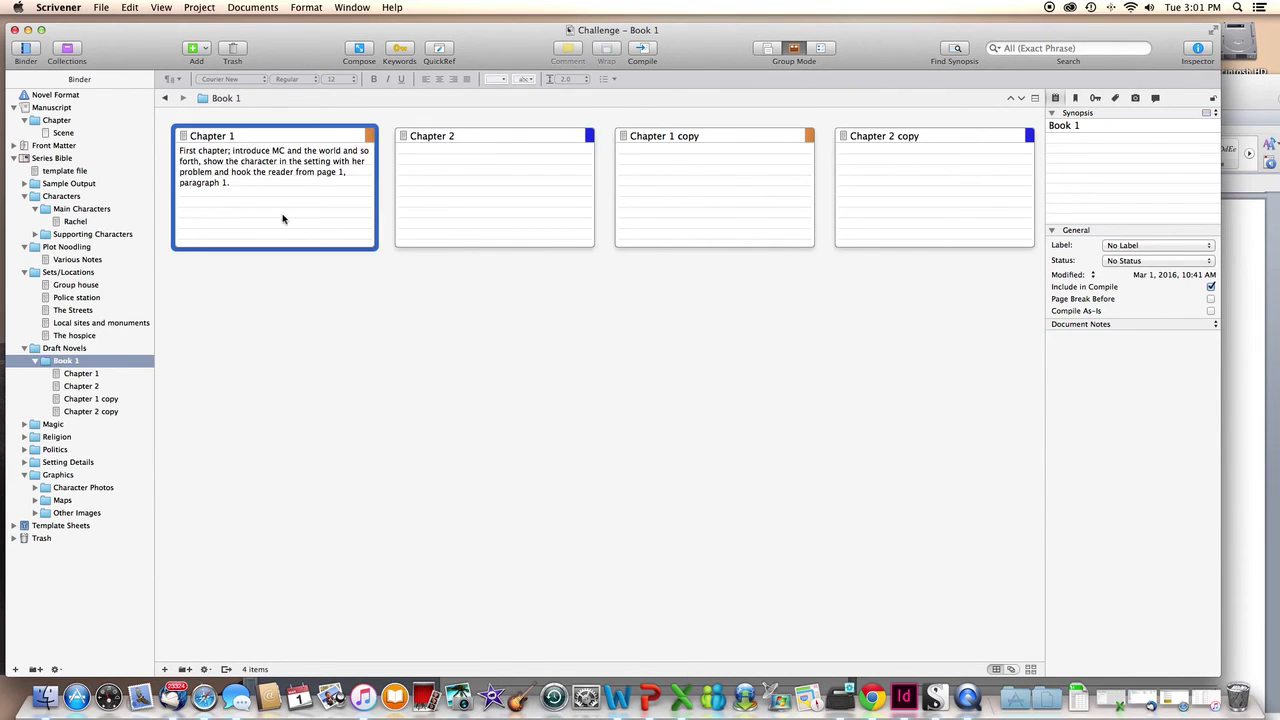
left_click(302, 186)
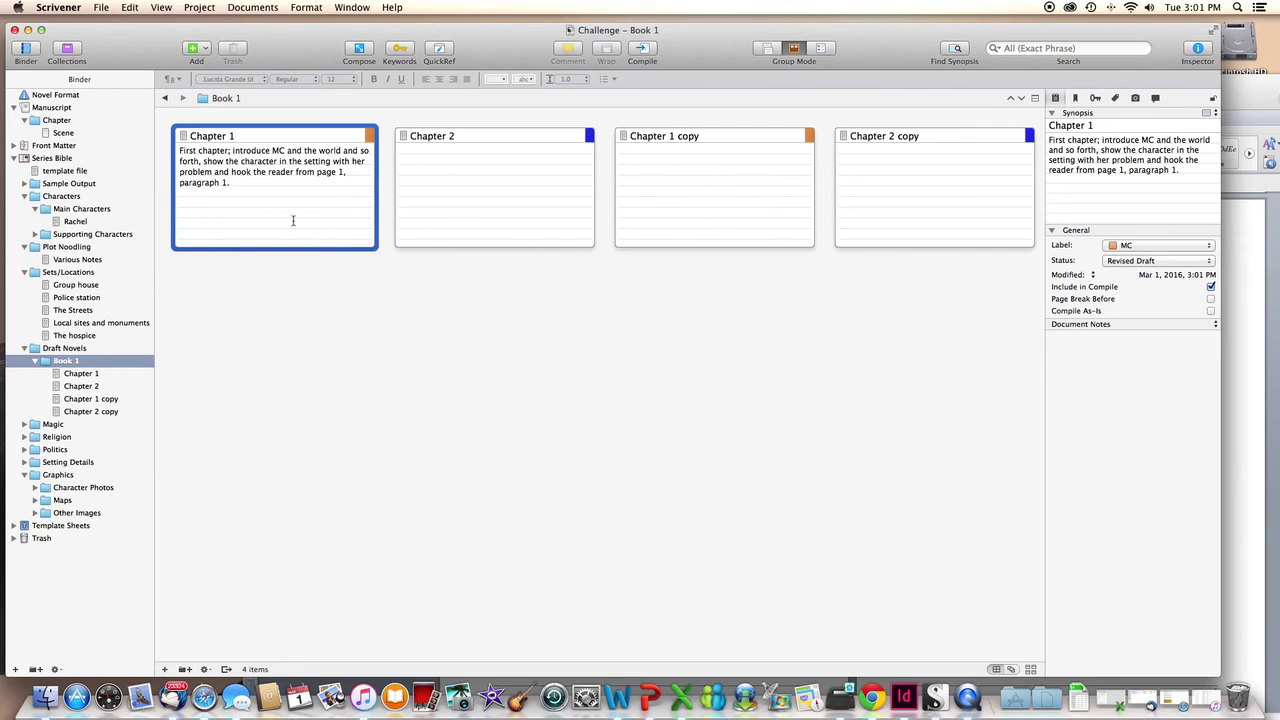
left_click_drag(249, 194, 178, 150)
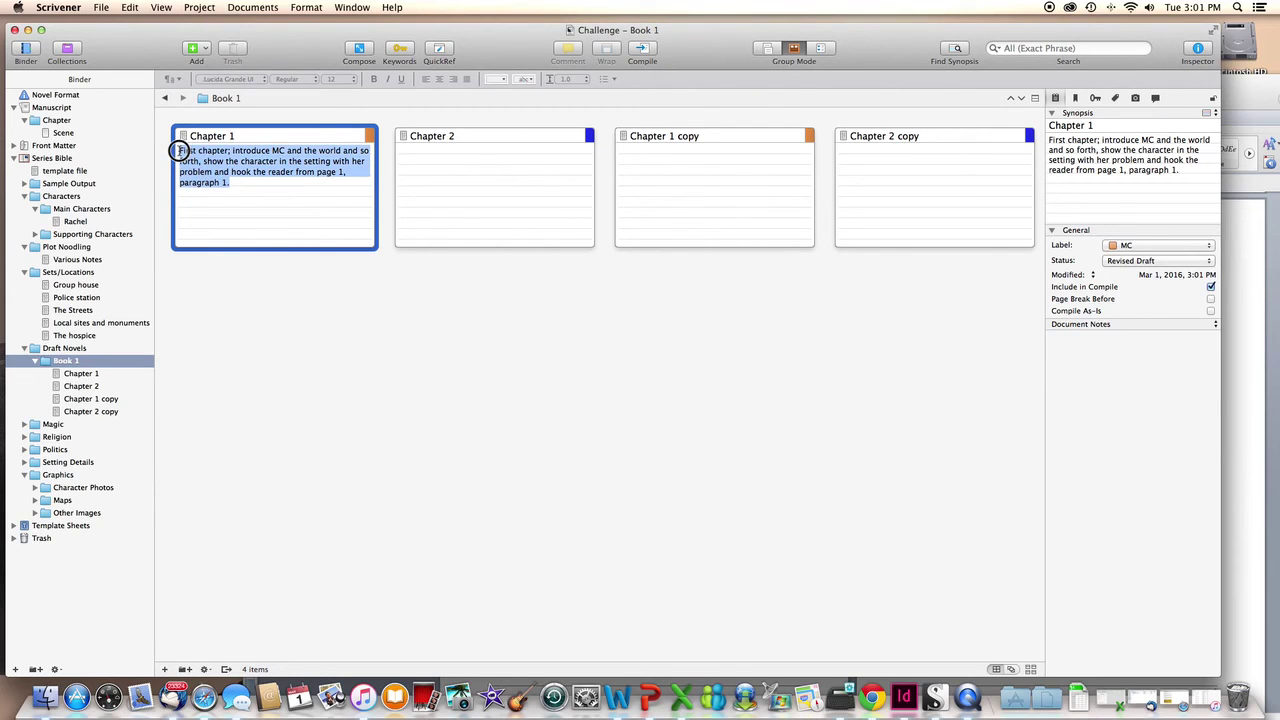
left_click(217, 188)
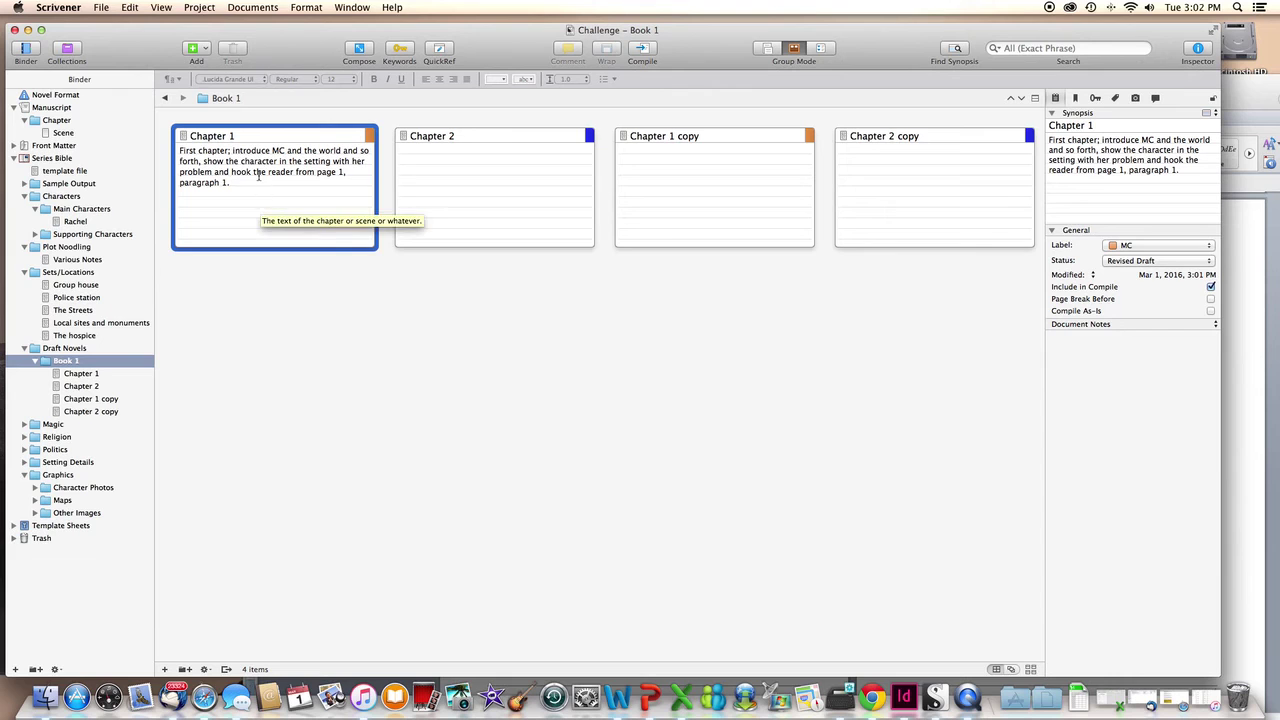
- Move Chapter 1 copy and Chapter 2 copy to the trash and show the remaining Book 1 cards
left_click(90, 411)
left_click(90, 398, "shift")
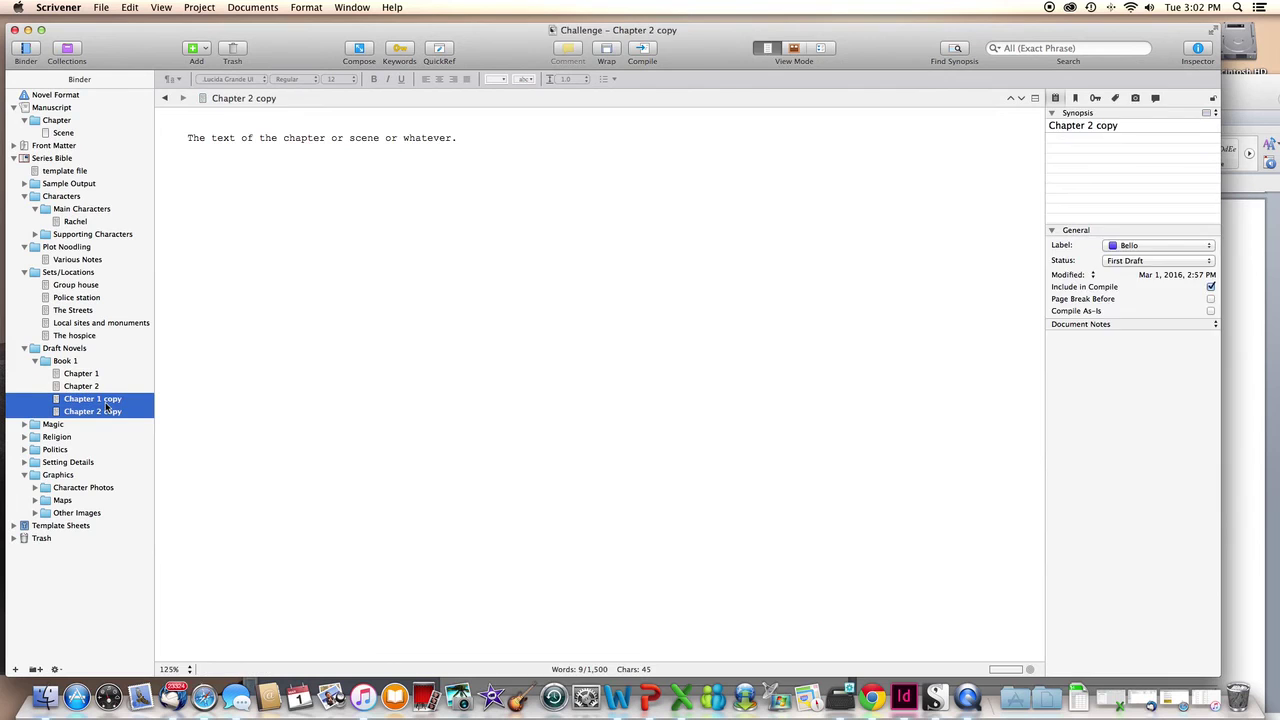
right_click(112, 399)
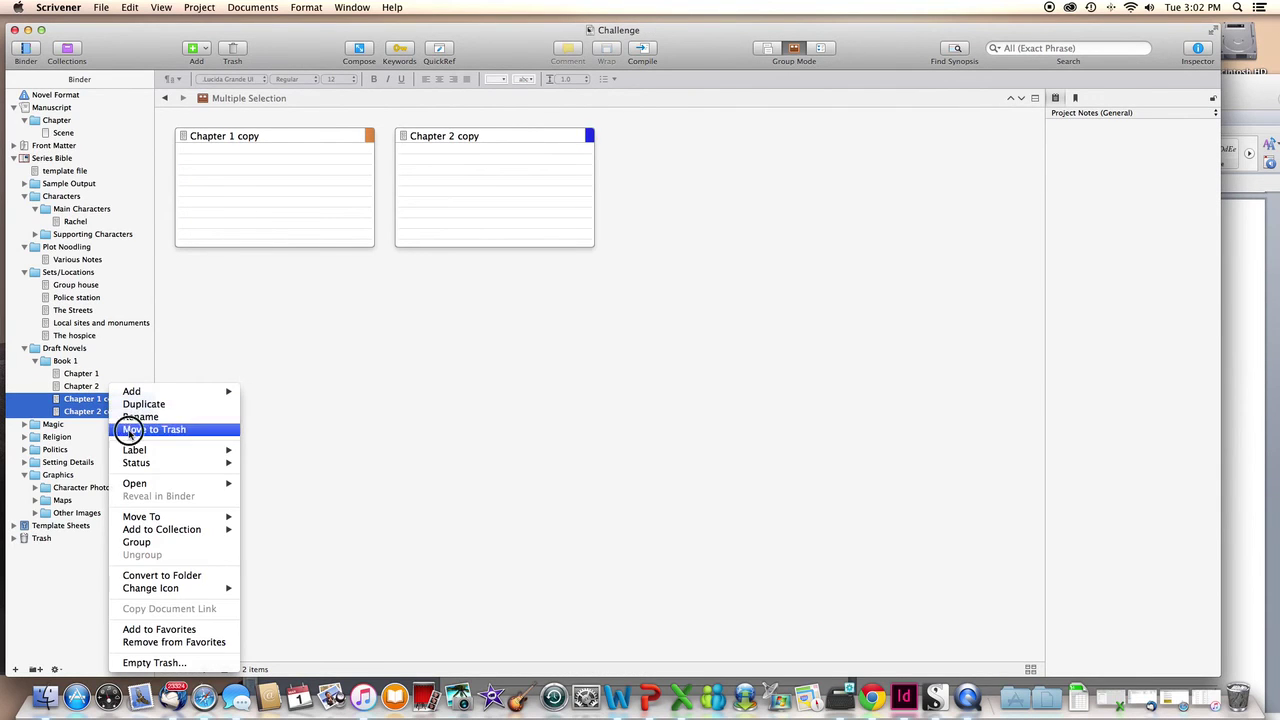
left_click(137, 429)
left_click(63, 362)
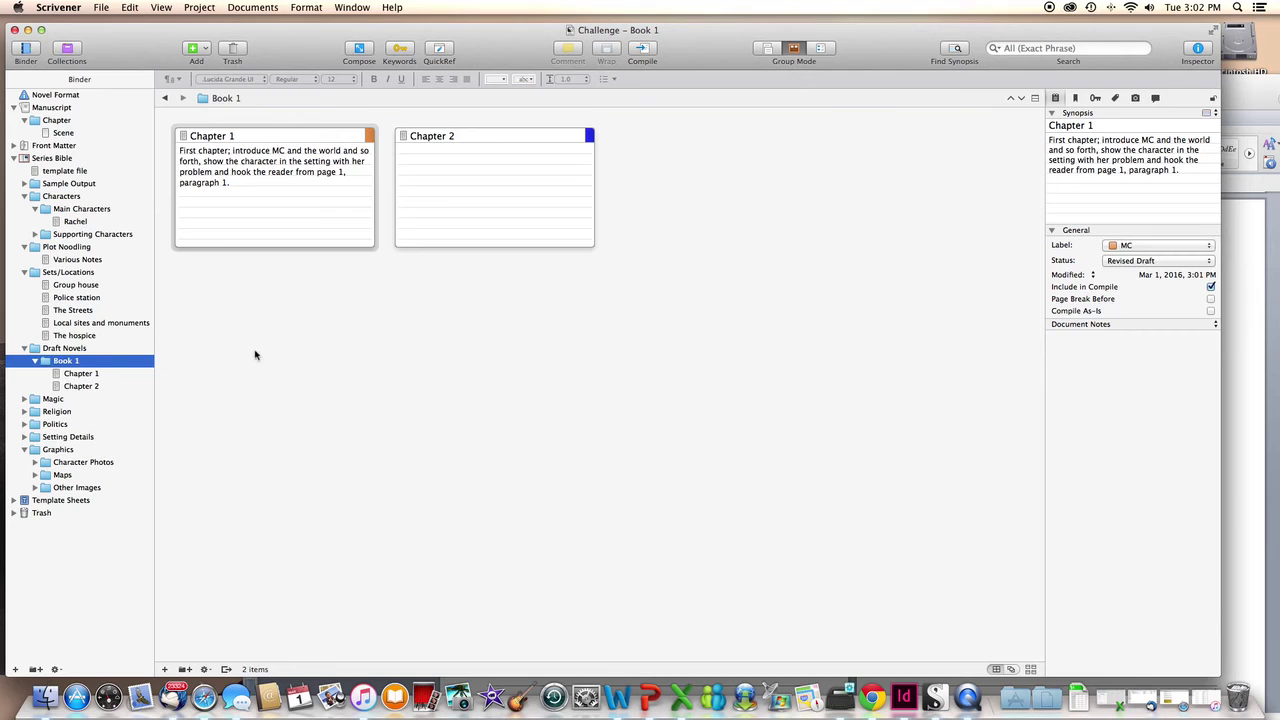
- Duplicate the template file and place the copy after Chapter 2 in the Book 1 folder
left_click(81, 386)
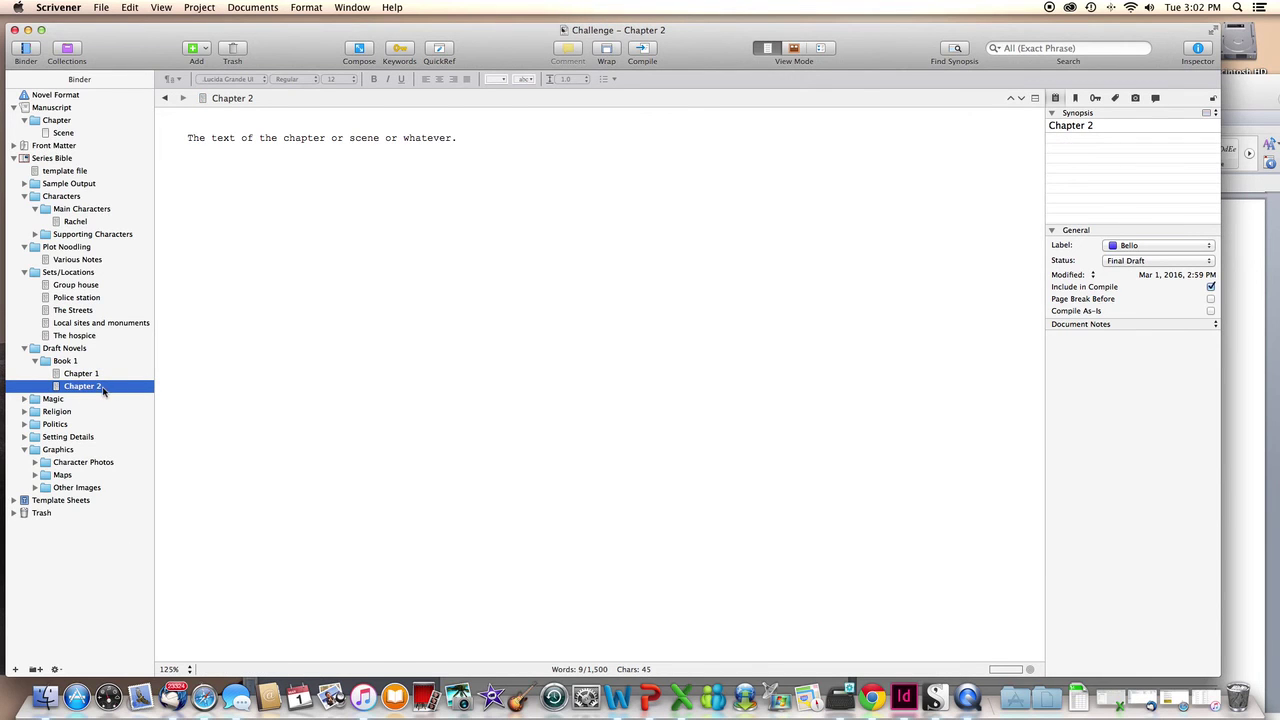
right_click(80, 172)
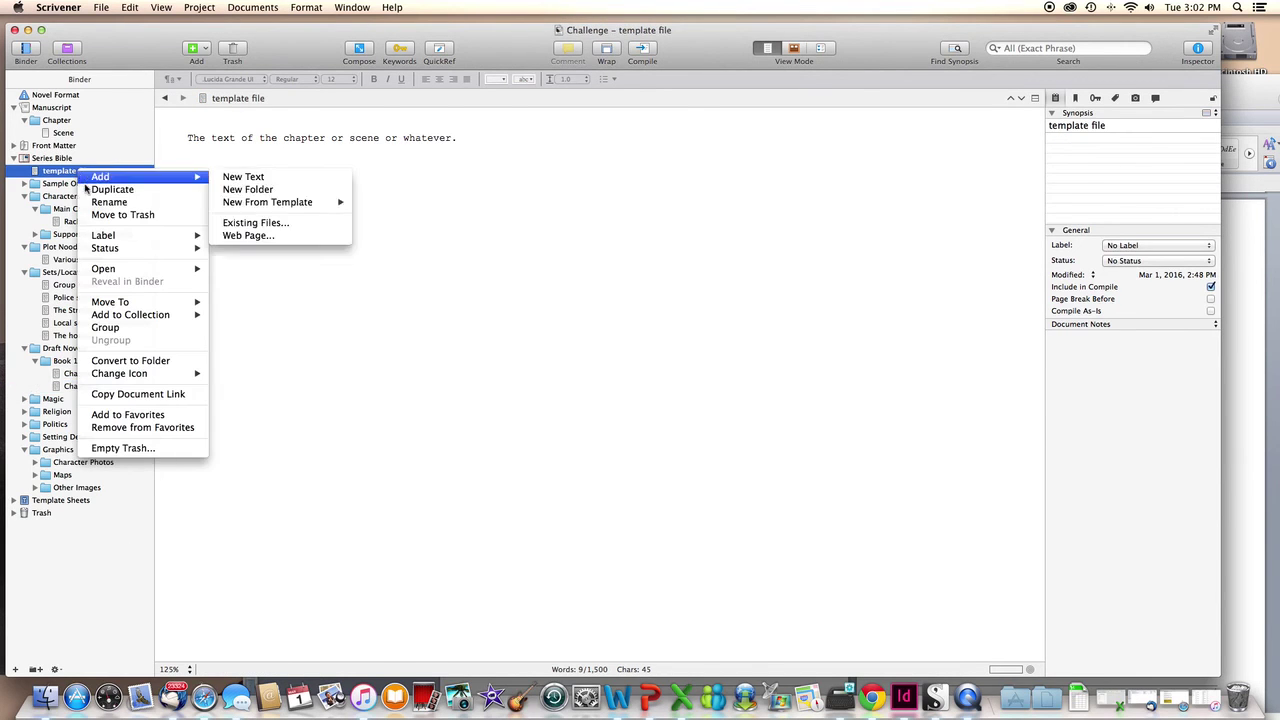
left_click(88, 191)
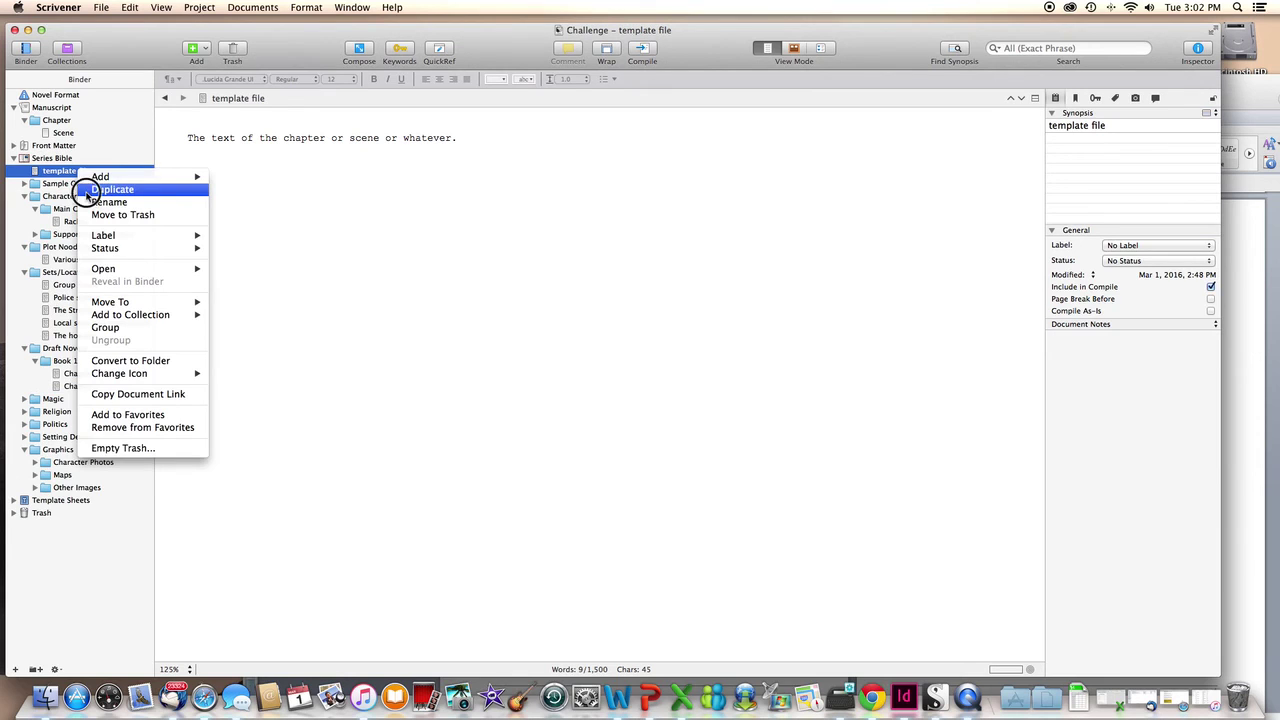
left_click_drag(80, 186, 112, 404)
left_click(231, 420)
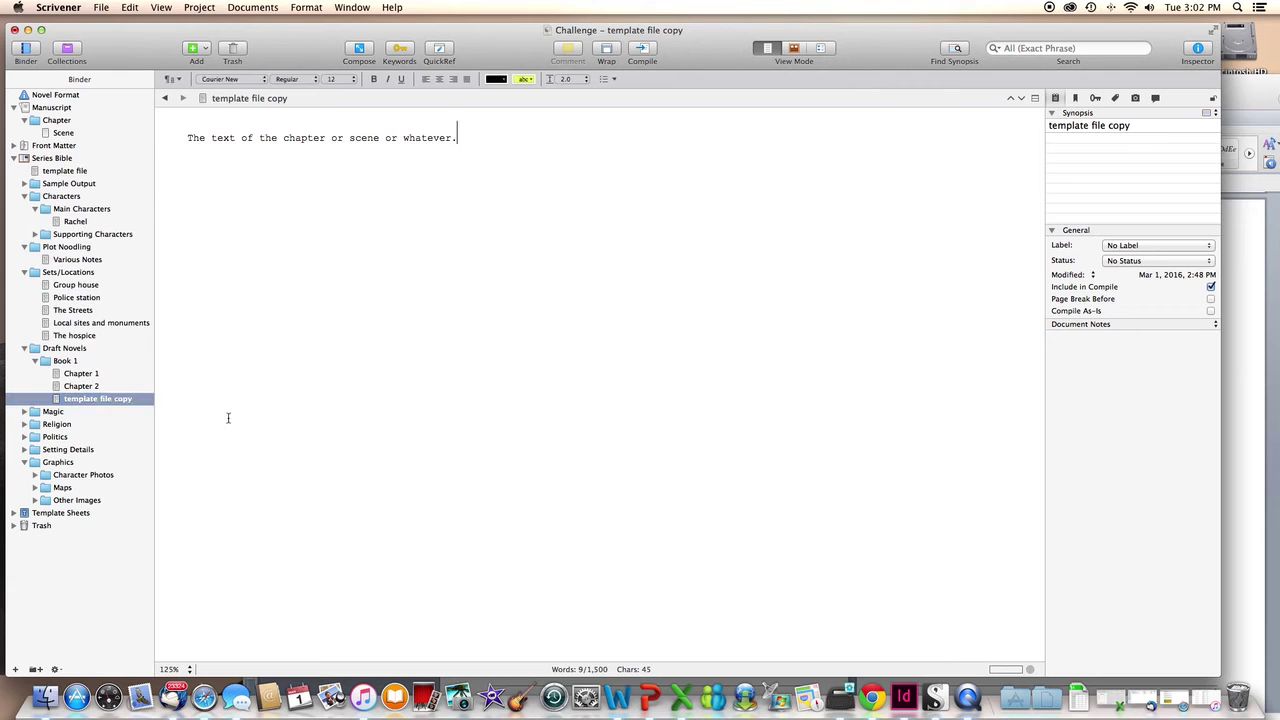
left_click(116, 401)
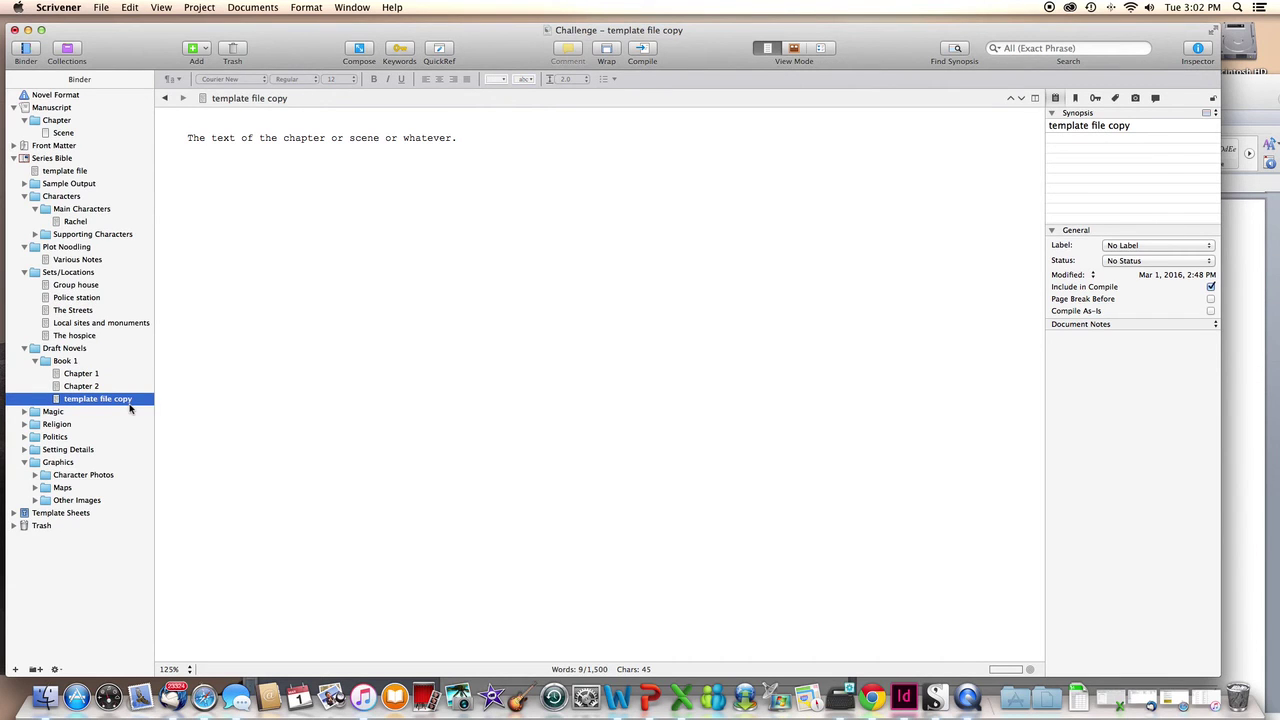
key("Left")
left_click(129, 405)
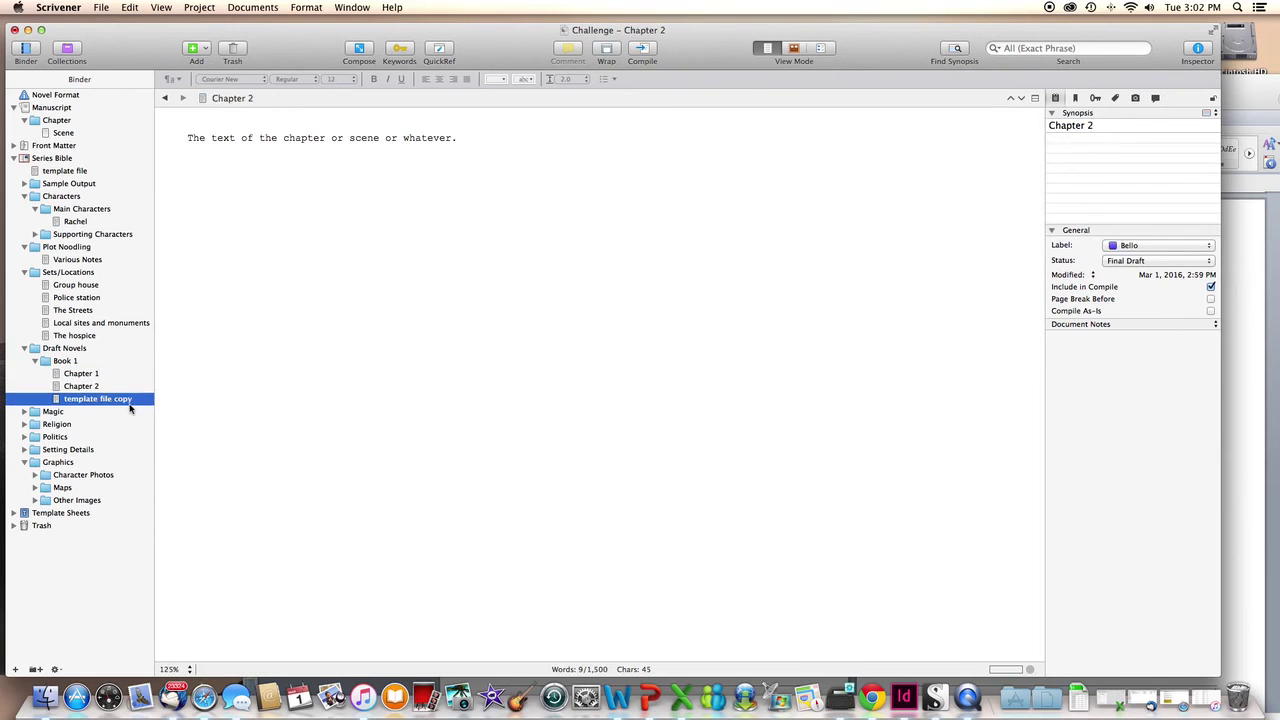
key("F12")
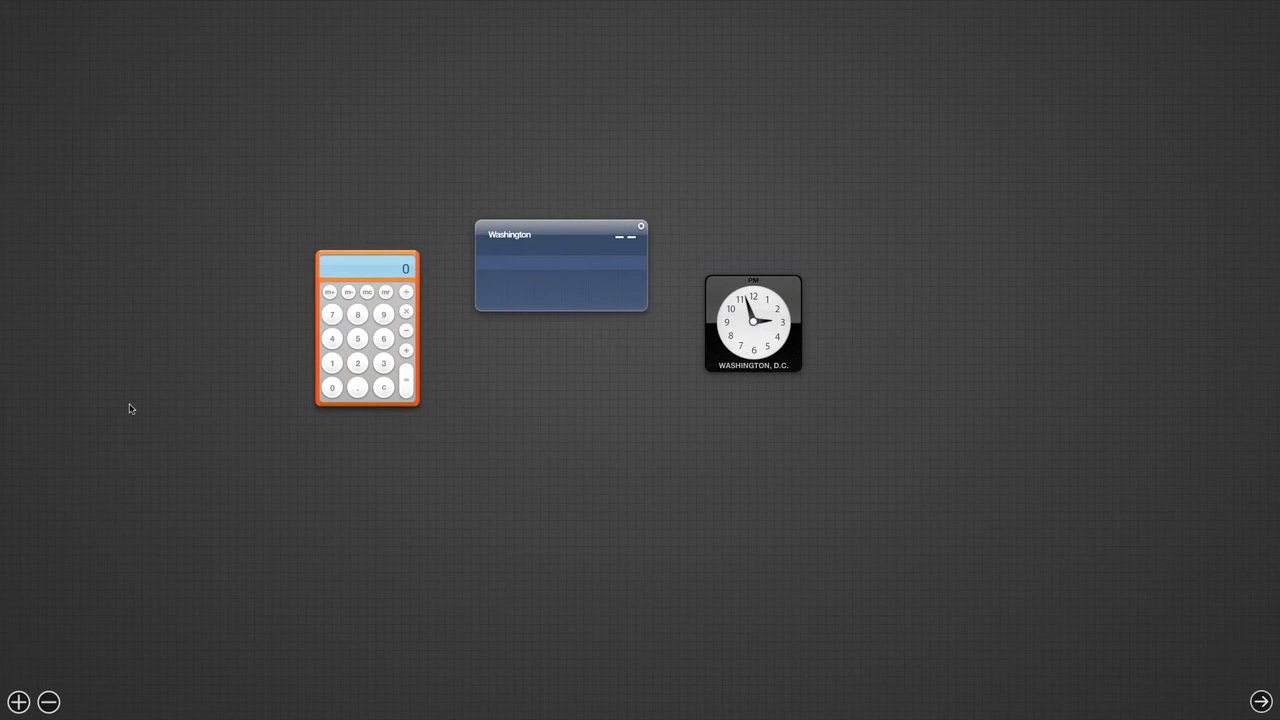
key("F12")
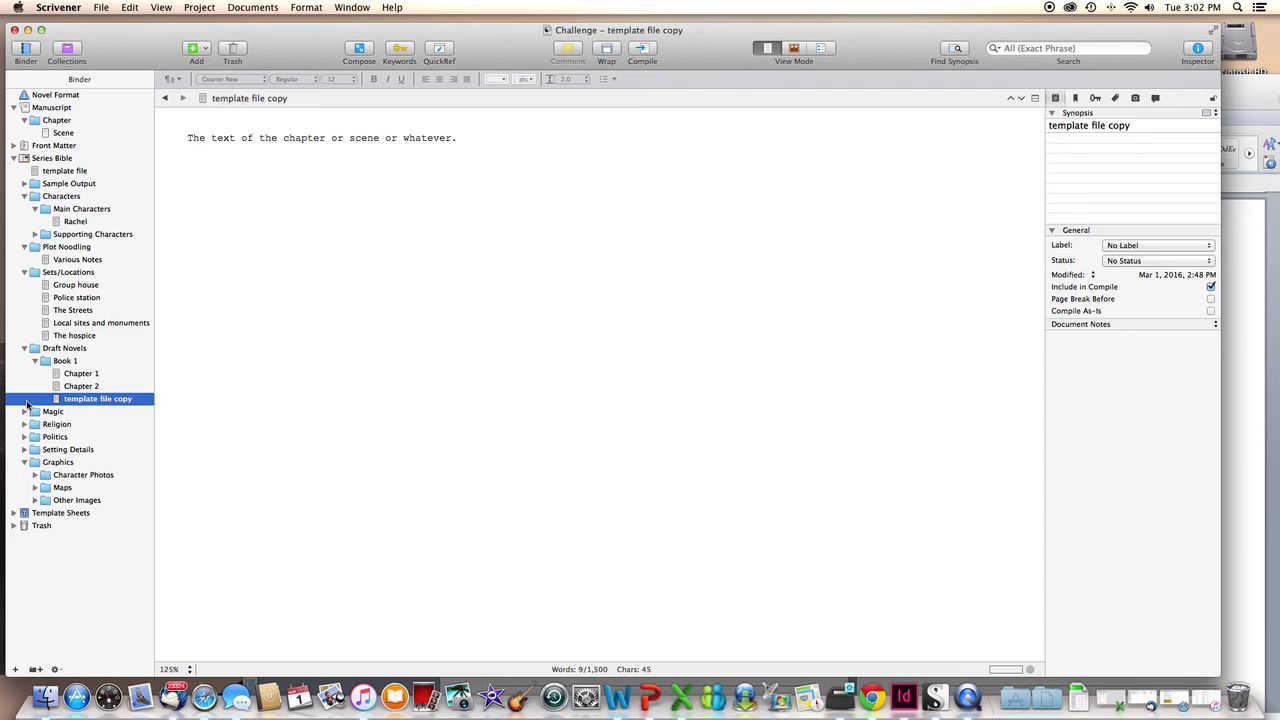
- Duplicate the template file copy in the Book 1 folder until there are three additional copies
right_click(113, 401)
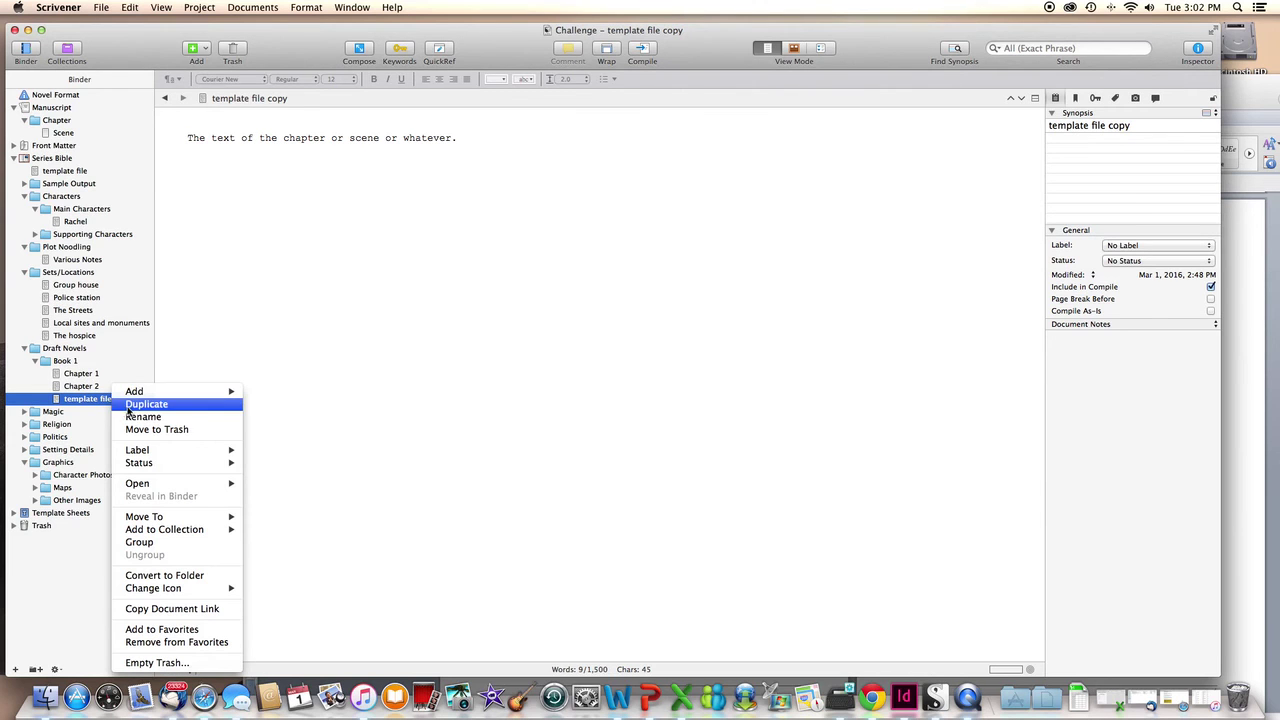
left_click(137, 409)
right_click(130, 412)
left_click(141, 405)
right_click(136, 424)
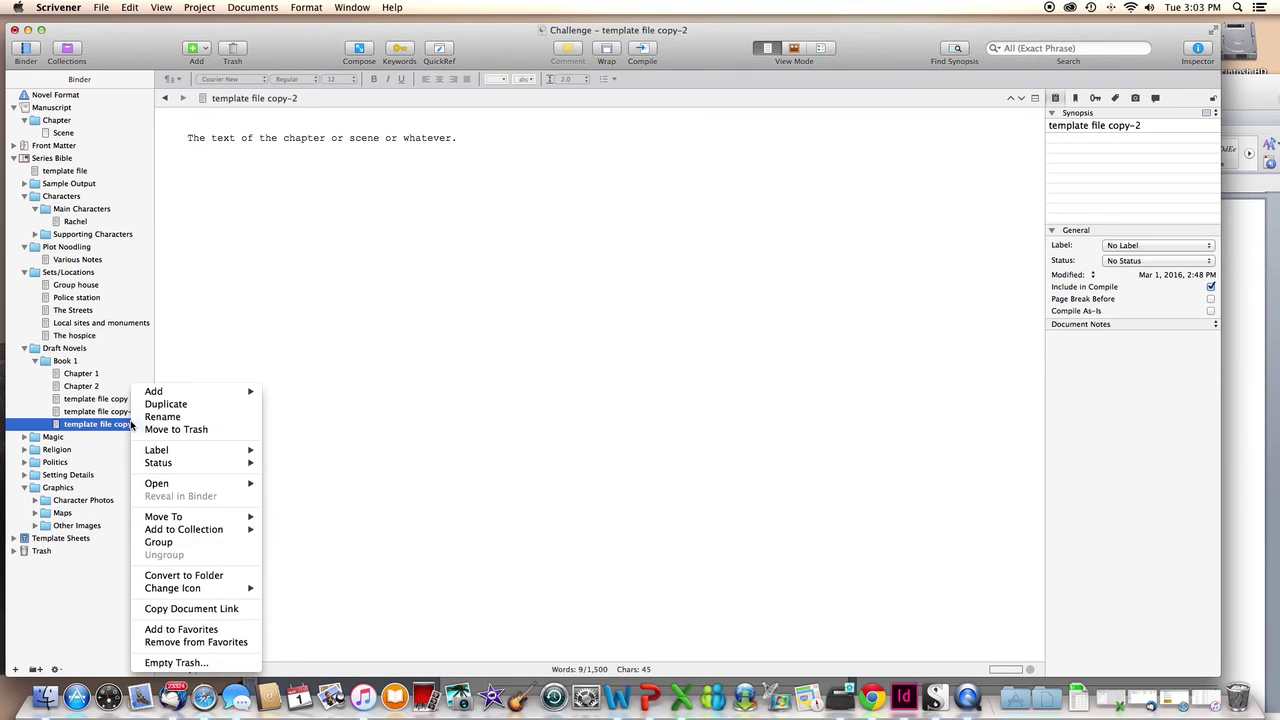
left_click(145, 416)
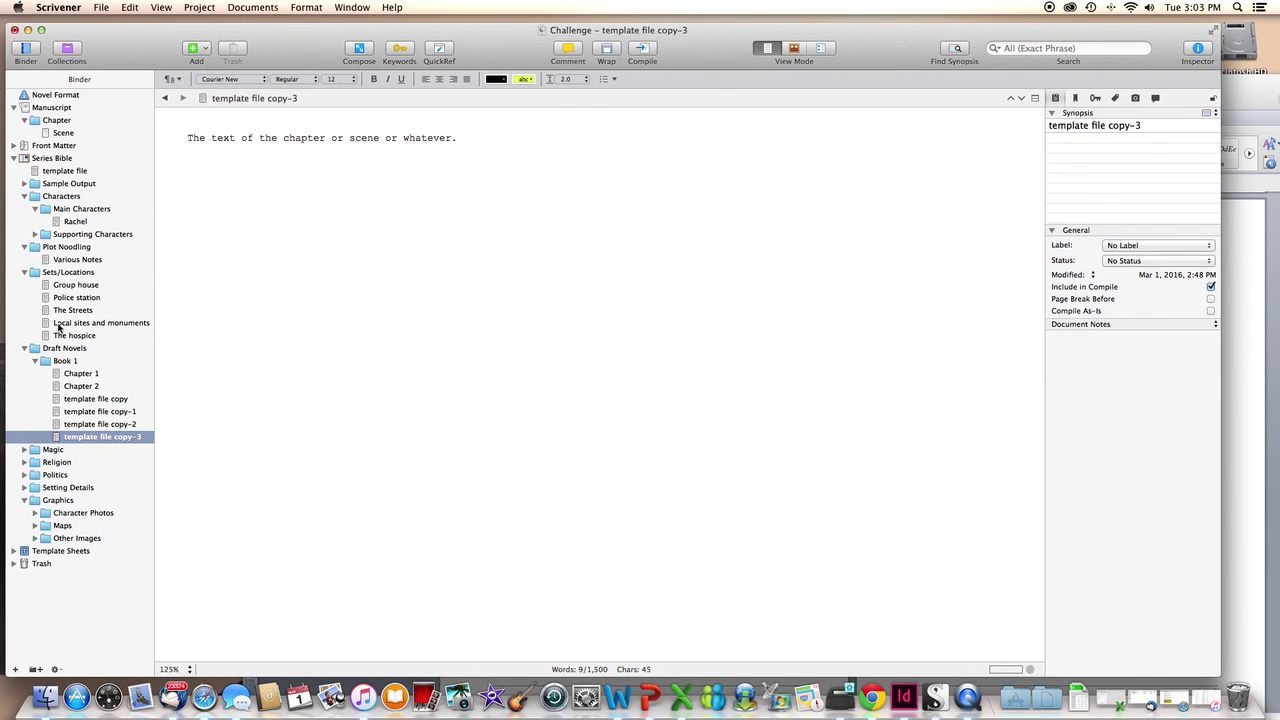
- Open Chapter 1, then switch to PS Bible 2 29 16.docx in Word and examine its book outline sections
left_click(85, 374)
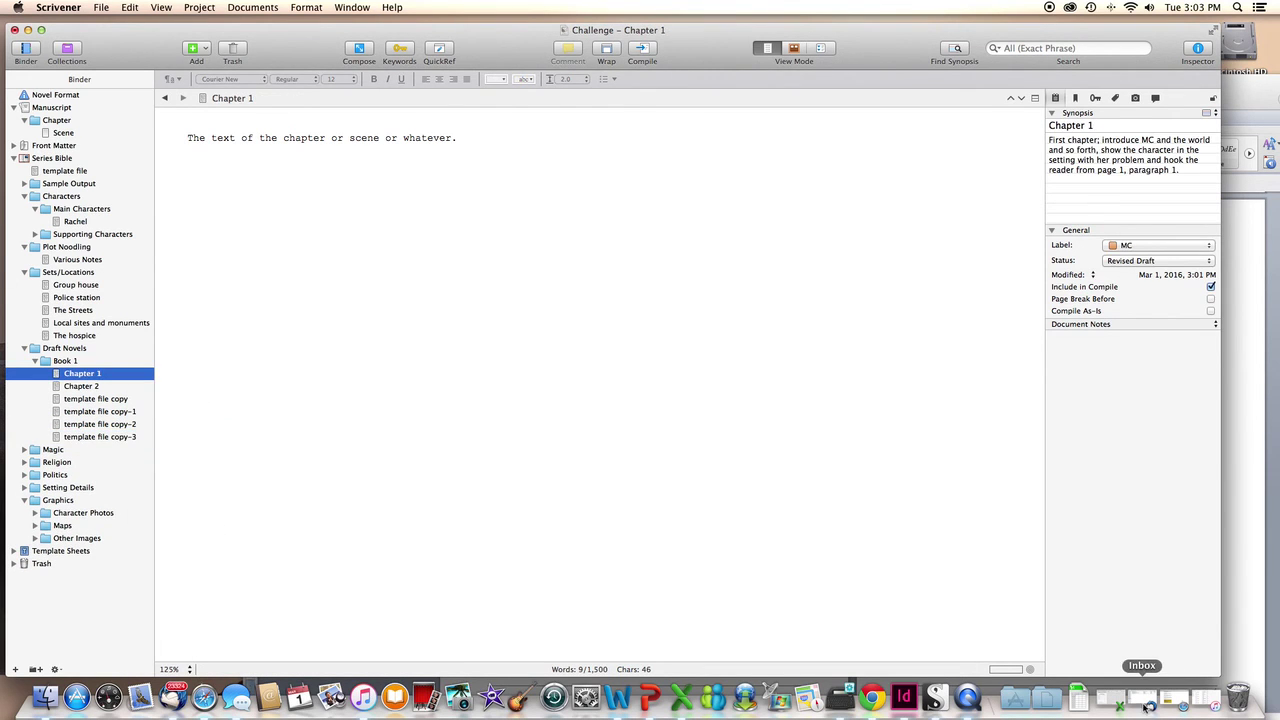
left_click(1206, 697)
scroll(822, 308, "down", 20)
scroll(822, 308, "down", 15)
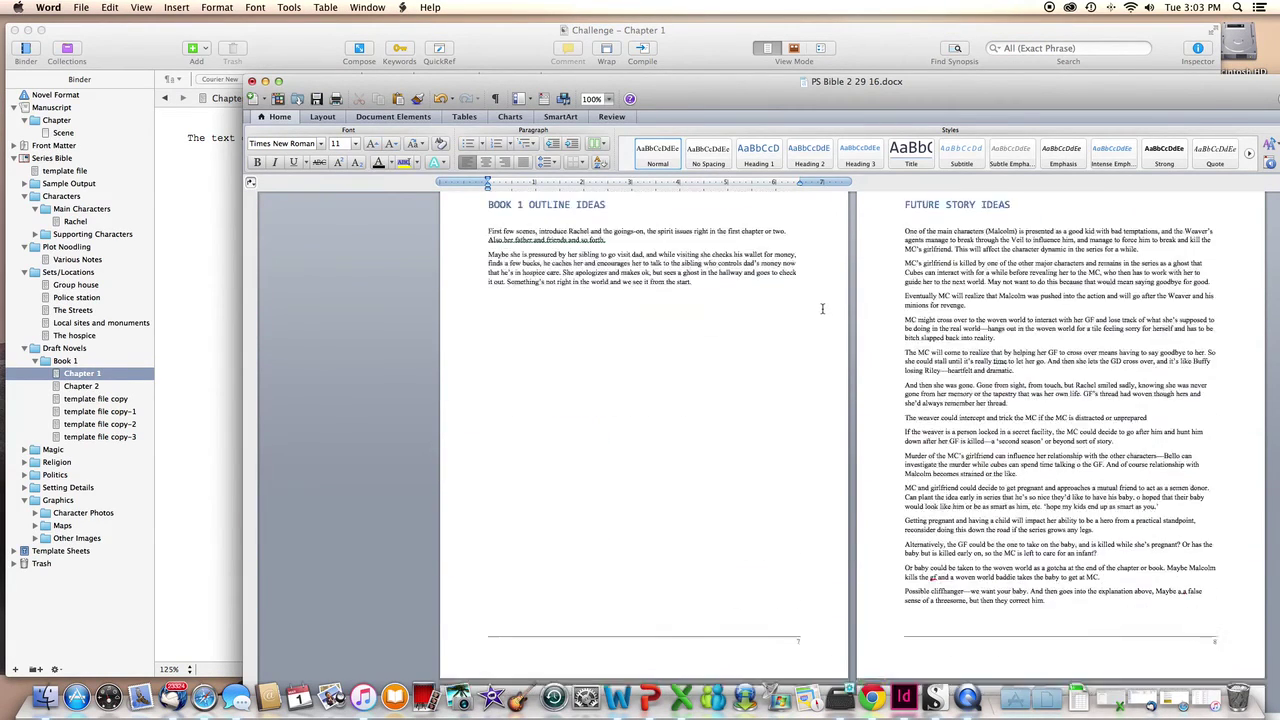
scroll(845, 320, "down", 15)
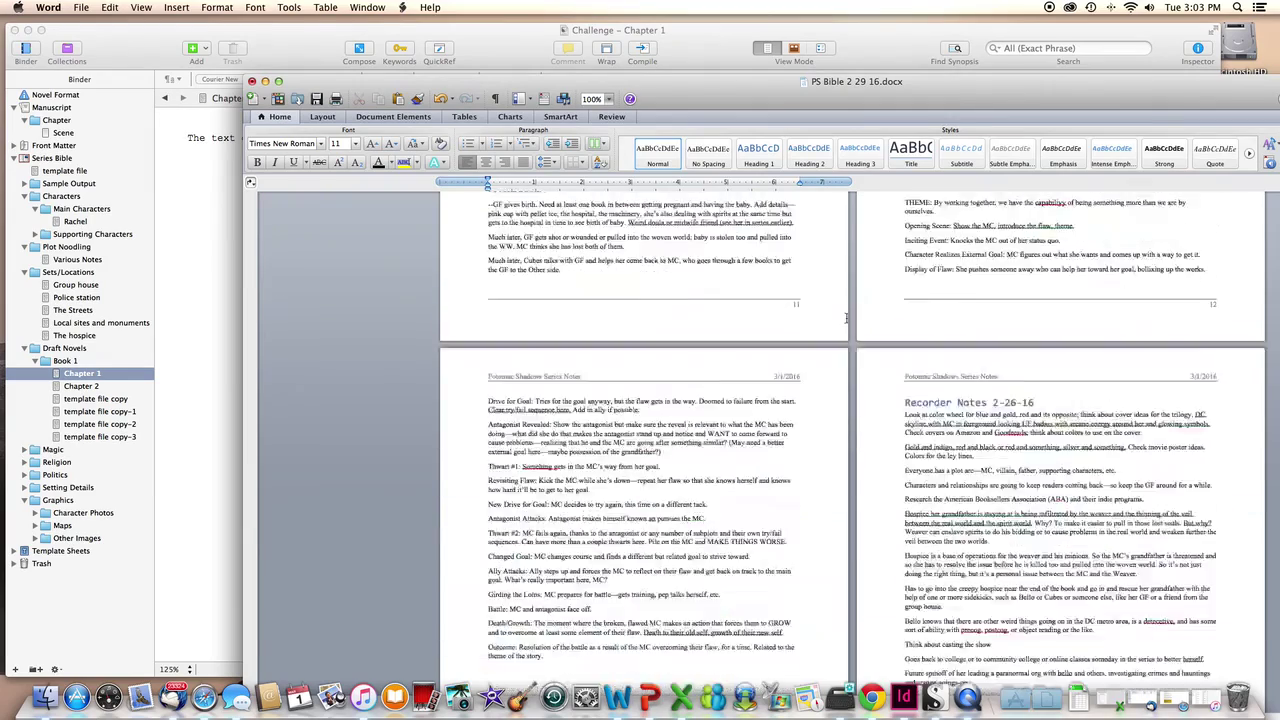
scroll(845, 318, "up", 10)
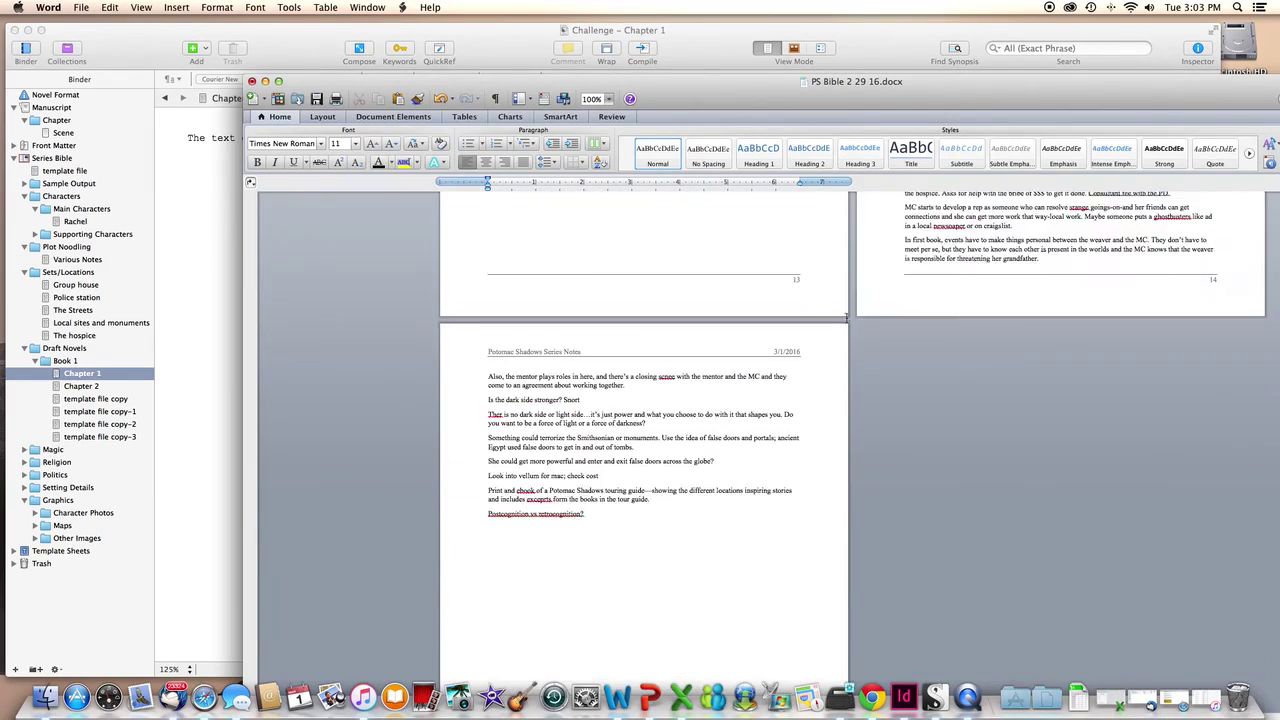
scroll(843, 316, "up", 5)
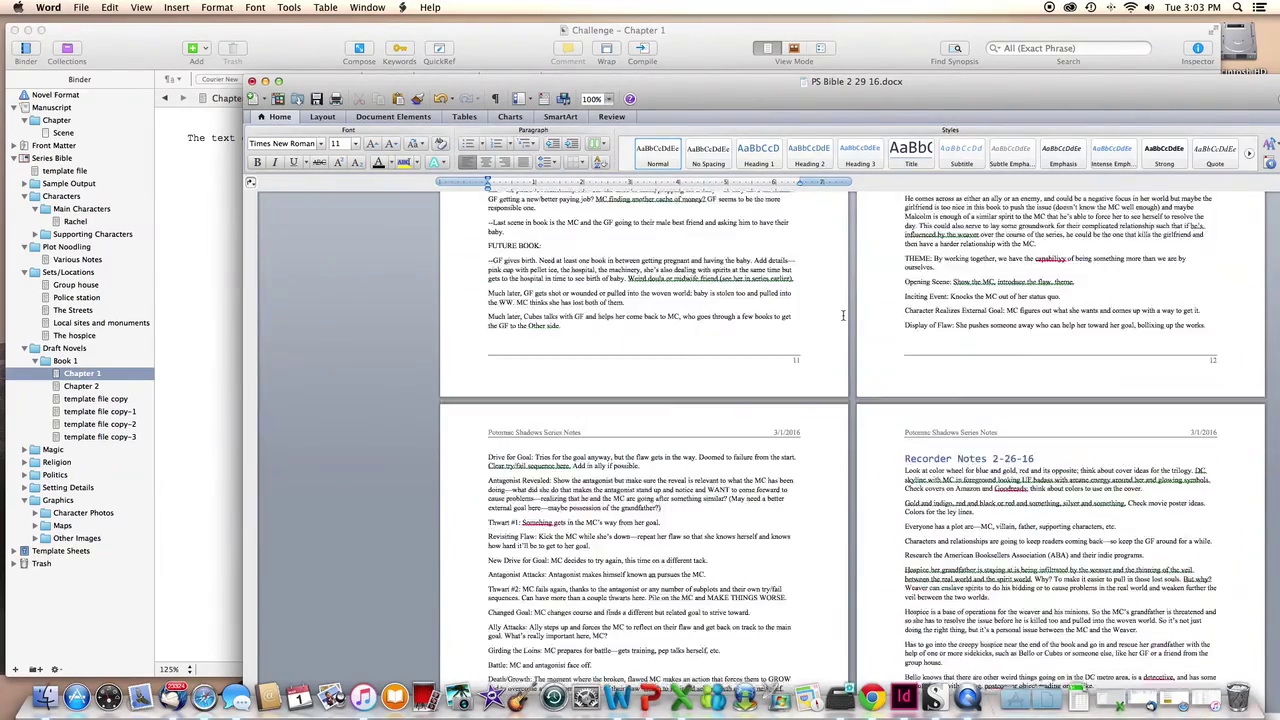
scroll(843, 316, "up", 5)
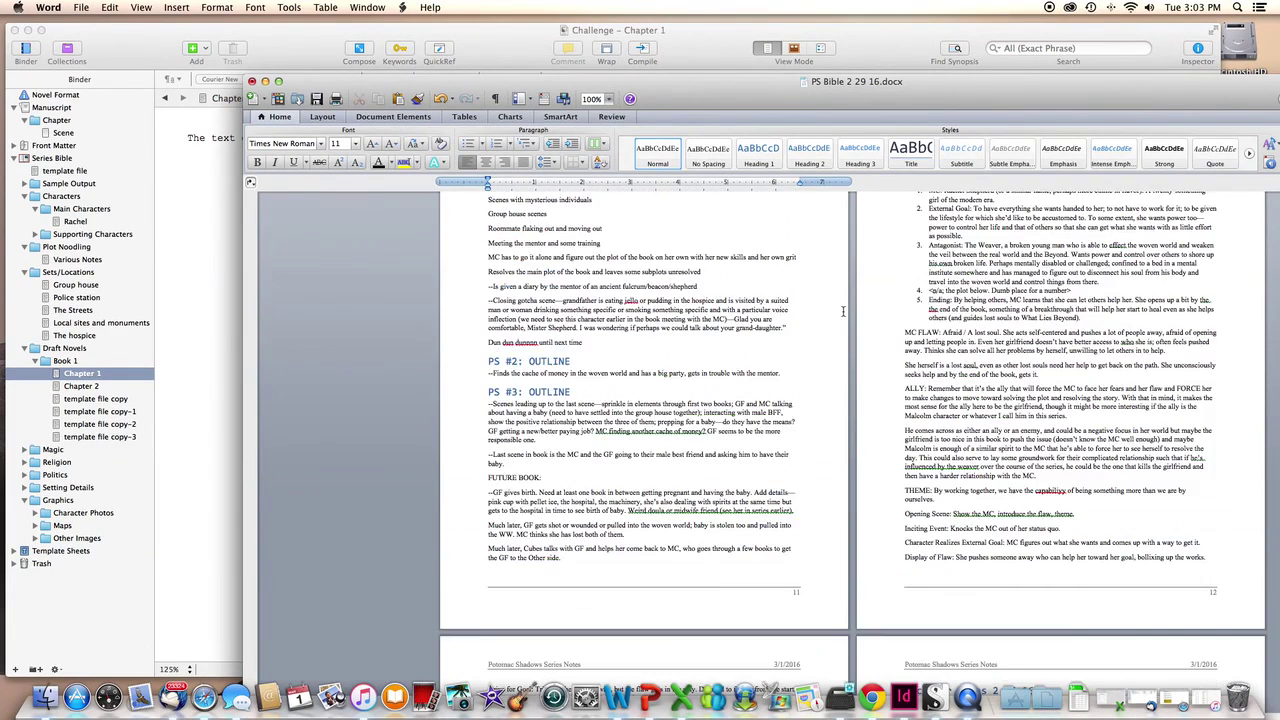
scroll(843, 311, "down", 2)
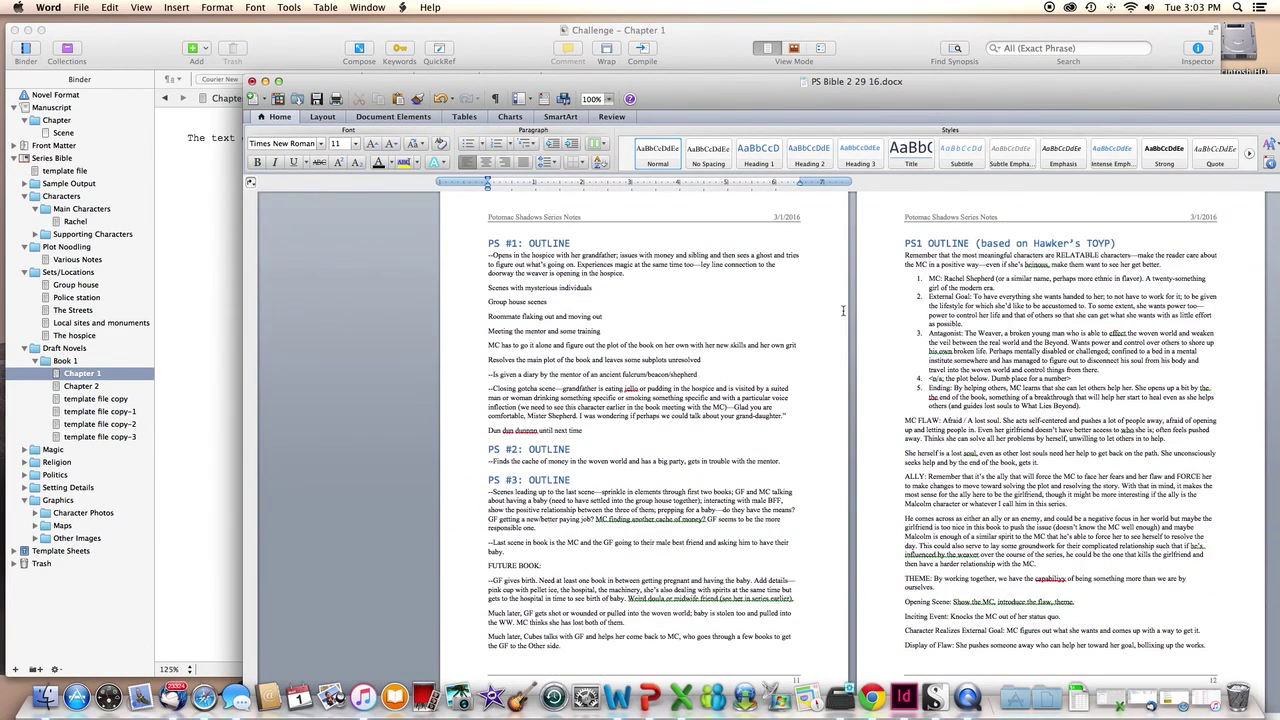
scroll(843, 311, "down", 1)
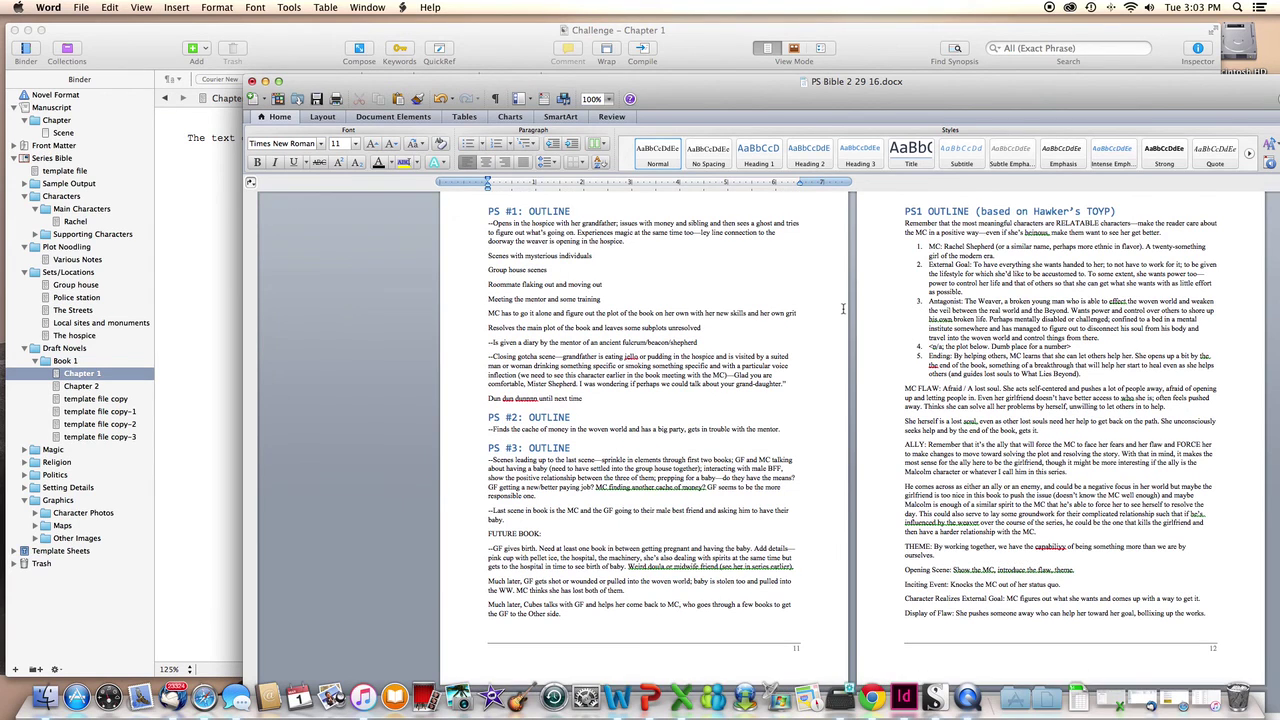
scroll(843, 309, "down", 3)
scroll(843, 309, "down", 5)
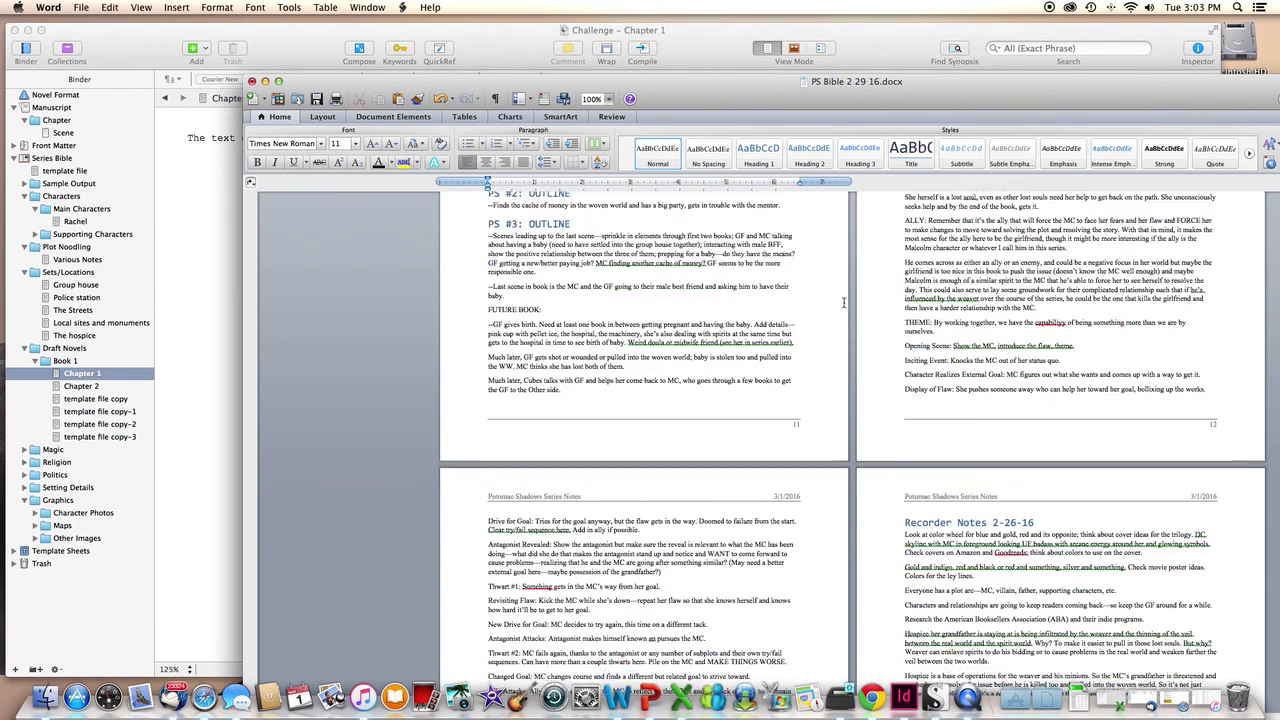
scroll(843, 303, "down", 1)
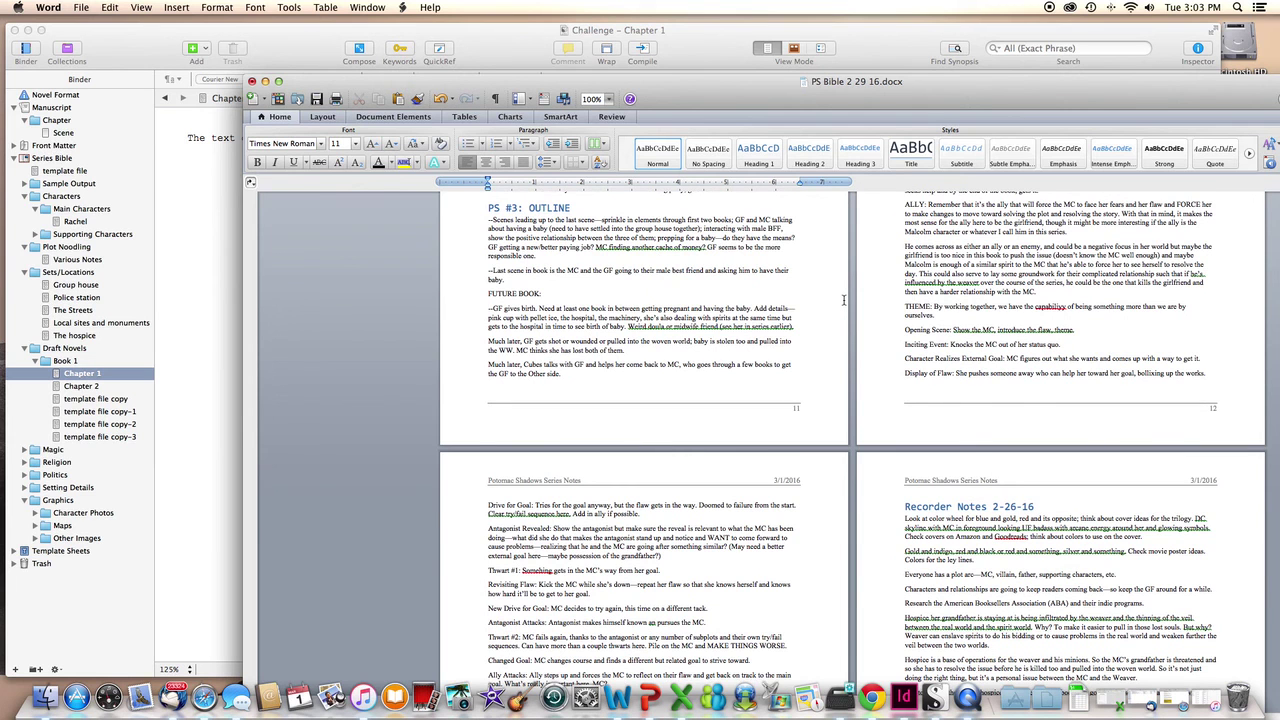
scroll(843, 300, "down", 5)
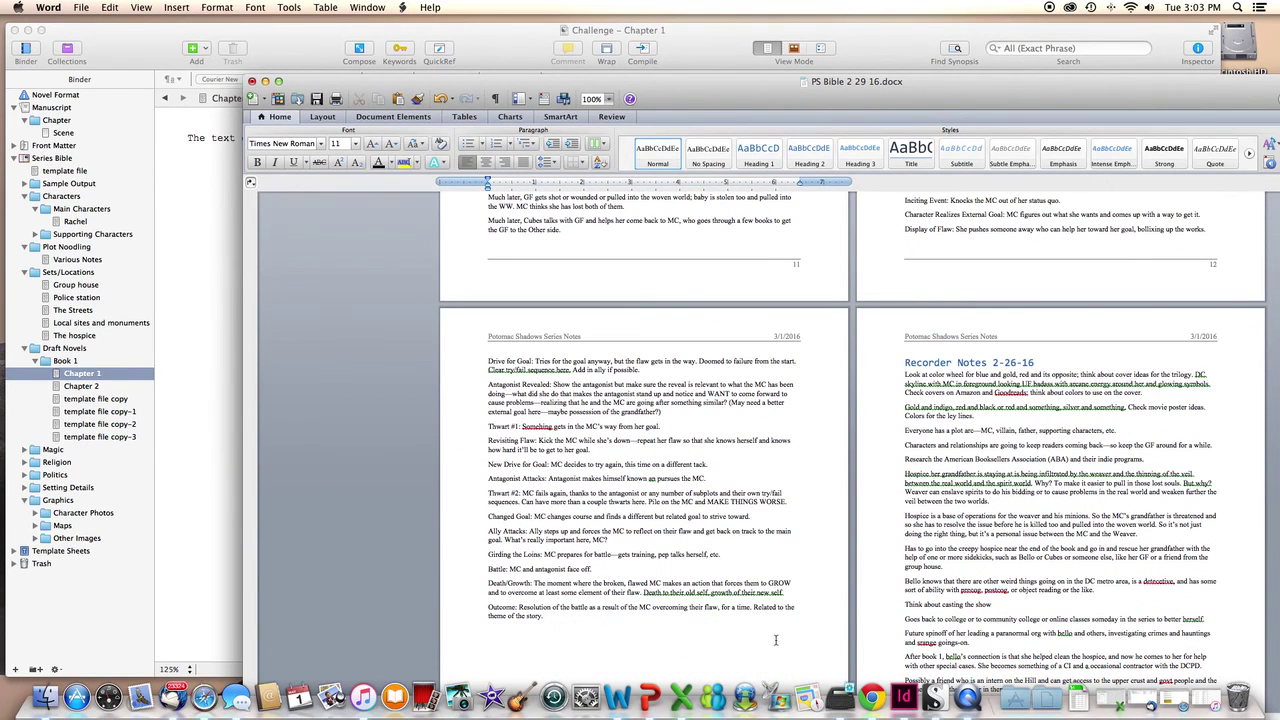
- Cut the entire "PS1 OUTLINE (based on Hawker's TOYP)" section and remove the blank space before Recorder Notes 2-26-16
left_click_drag(593, 633, 904, 395)
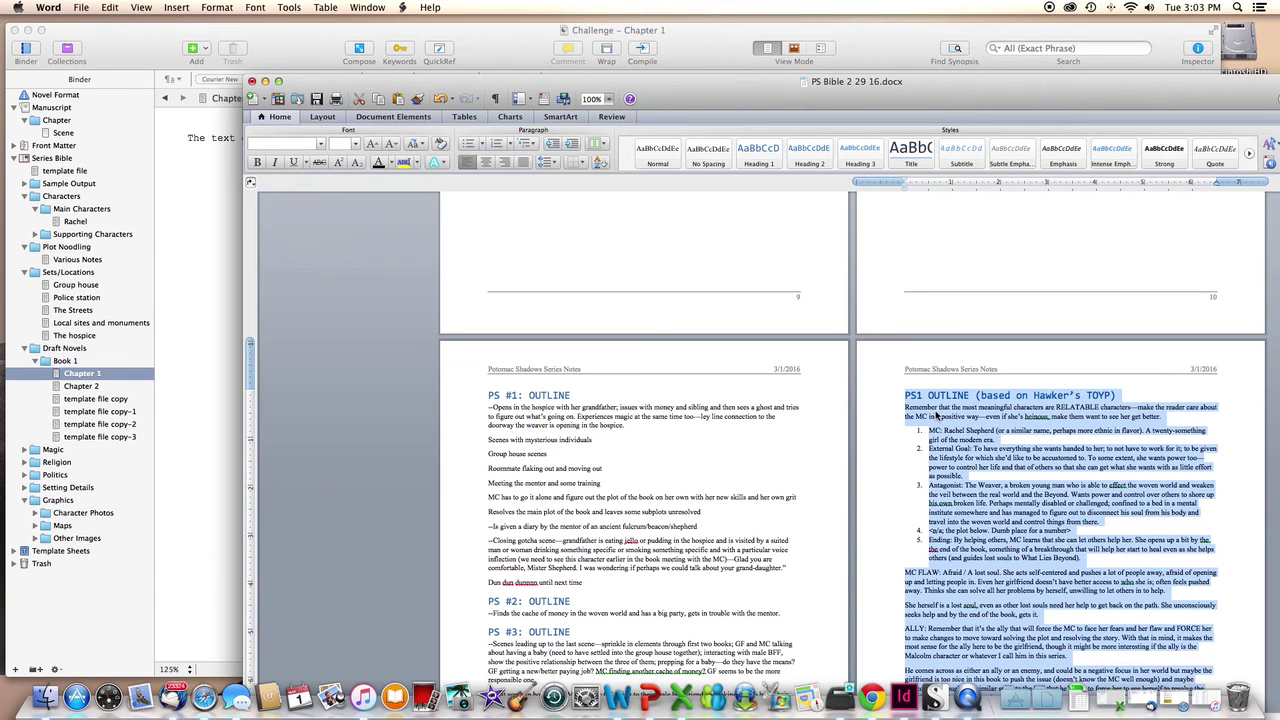
key("BackSpace")
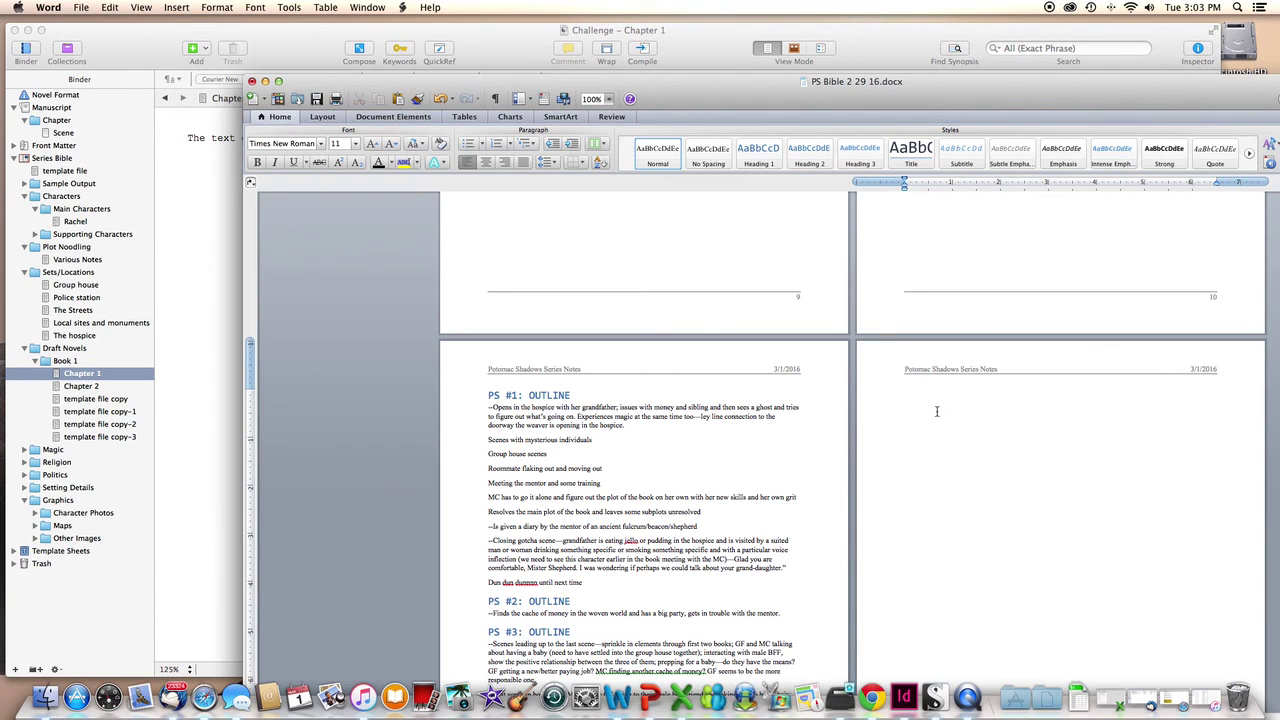
key("BackSpace")
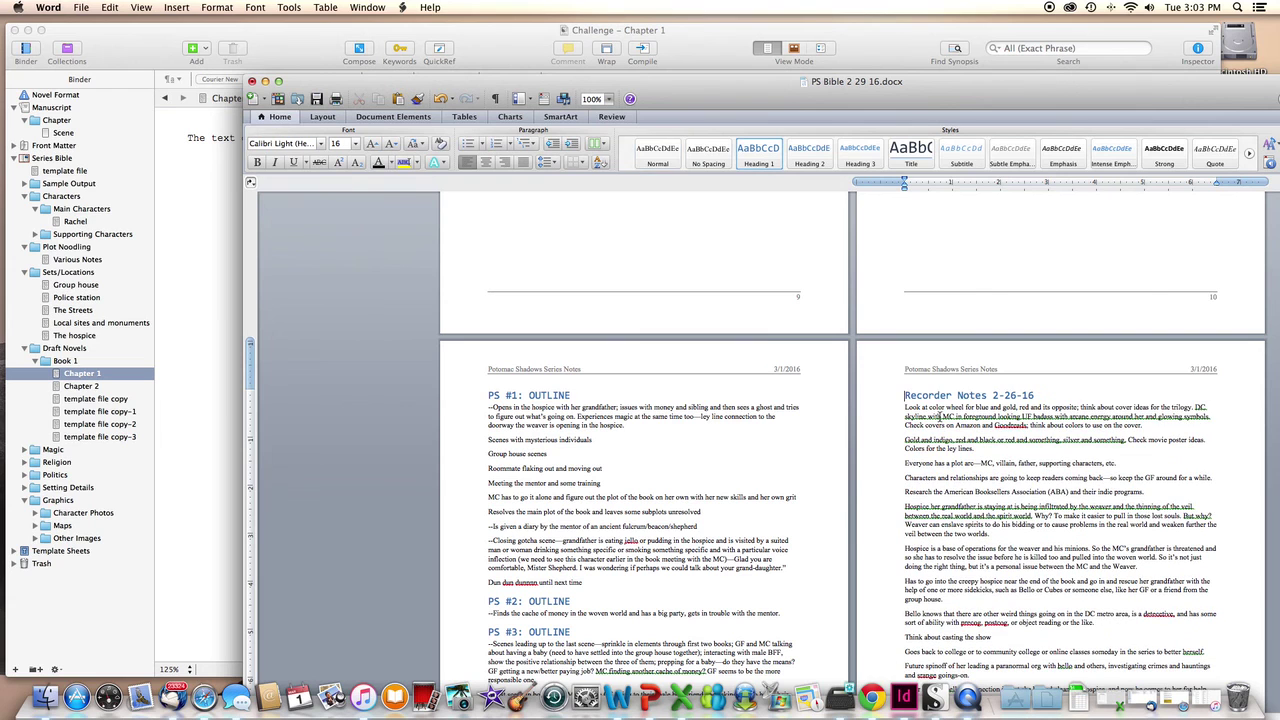
- Switch back to Scrivener and paste the outline with matching style after the first sentence of Chapter 1
left_click(78, 380)
left_click(630, 171)
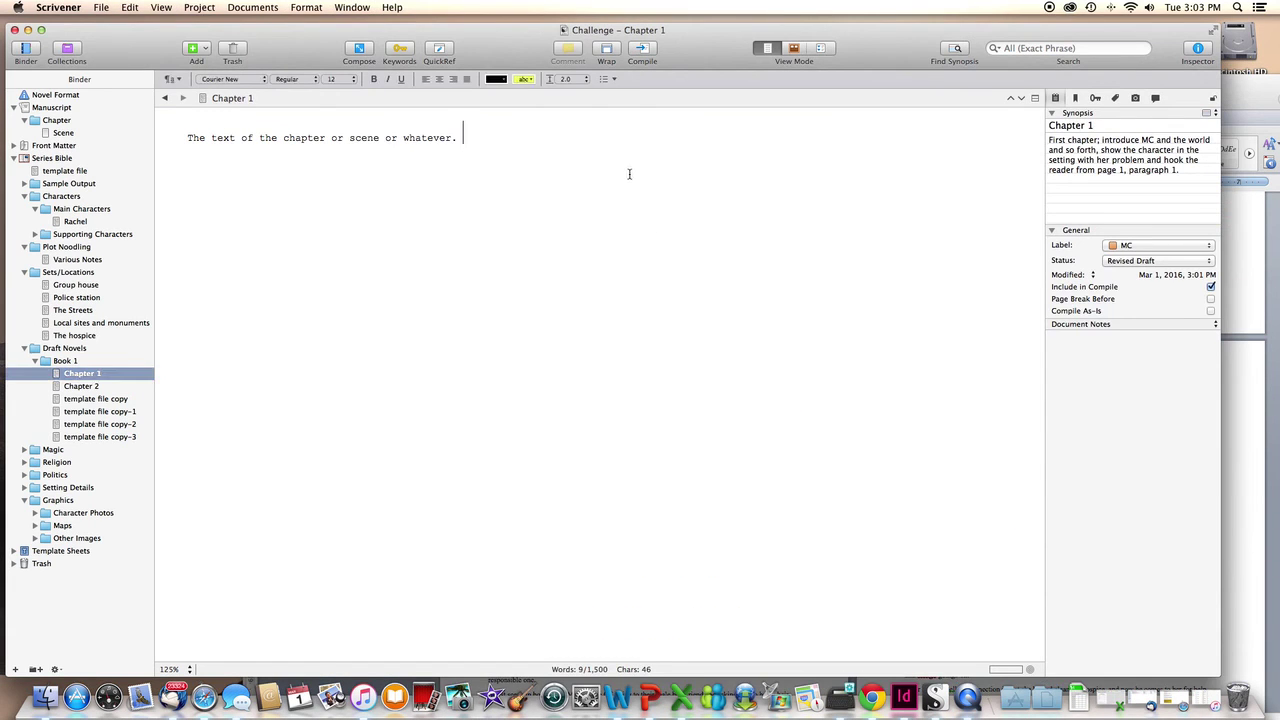
right_click(472, 138)
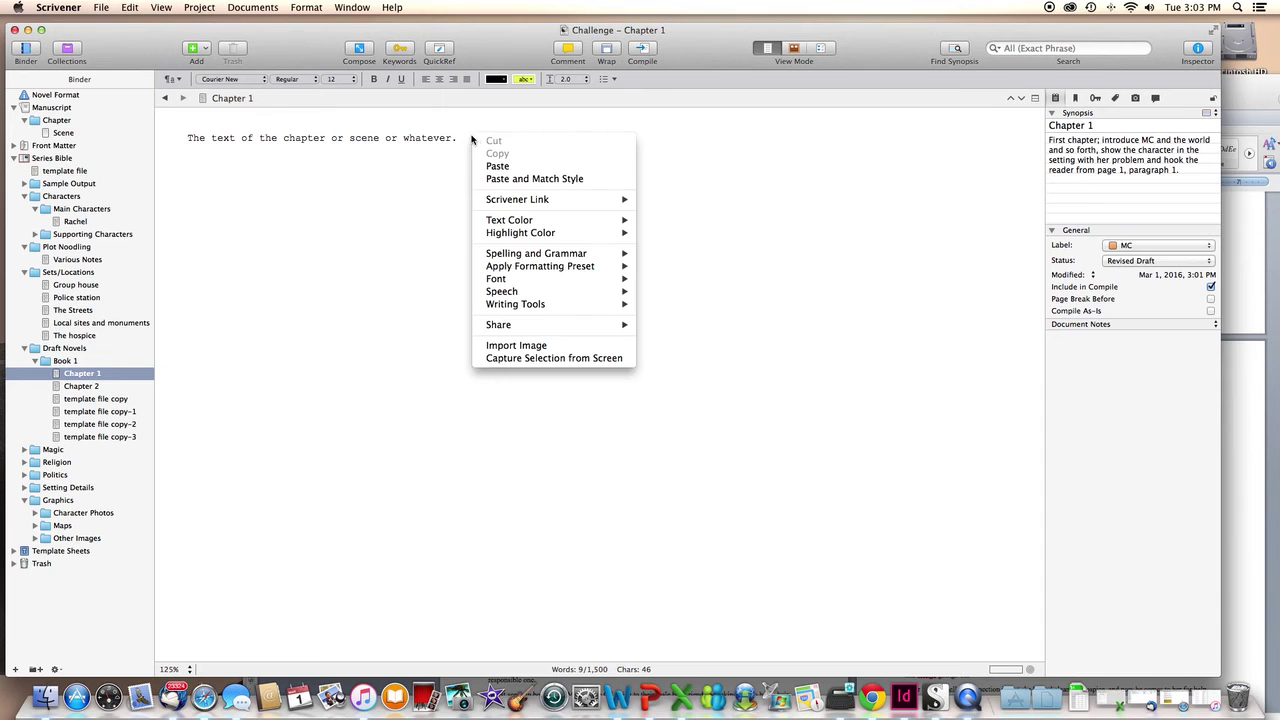
left_click(534, 179)
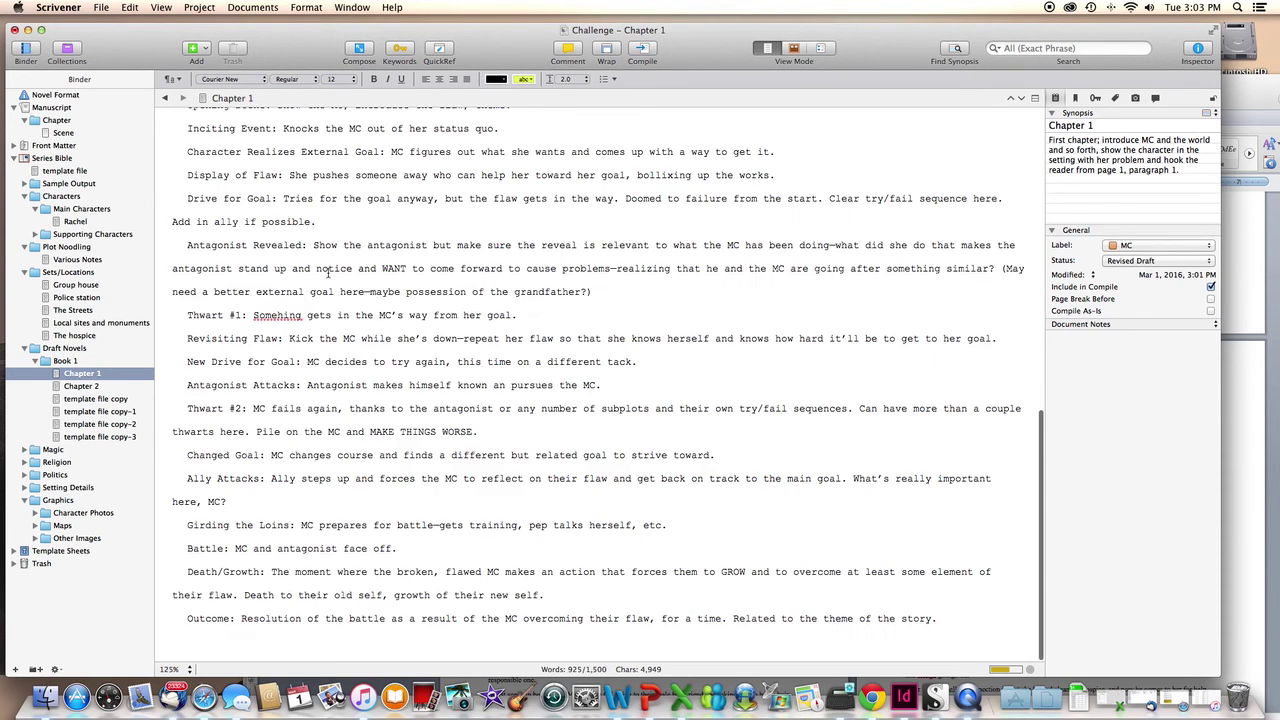
- Remove the blank line at the end of Chapter 1 and correct "Somehing" to "Something" in the Thwart #1 paragraph
scroll(327, 272, "up", 1)
scroll(327, 276, "down", 1)
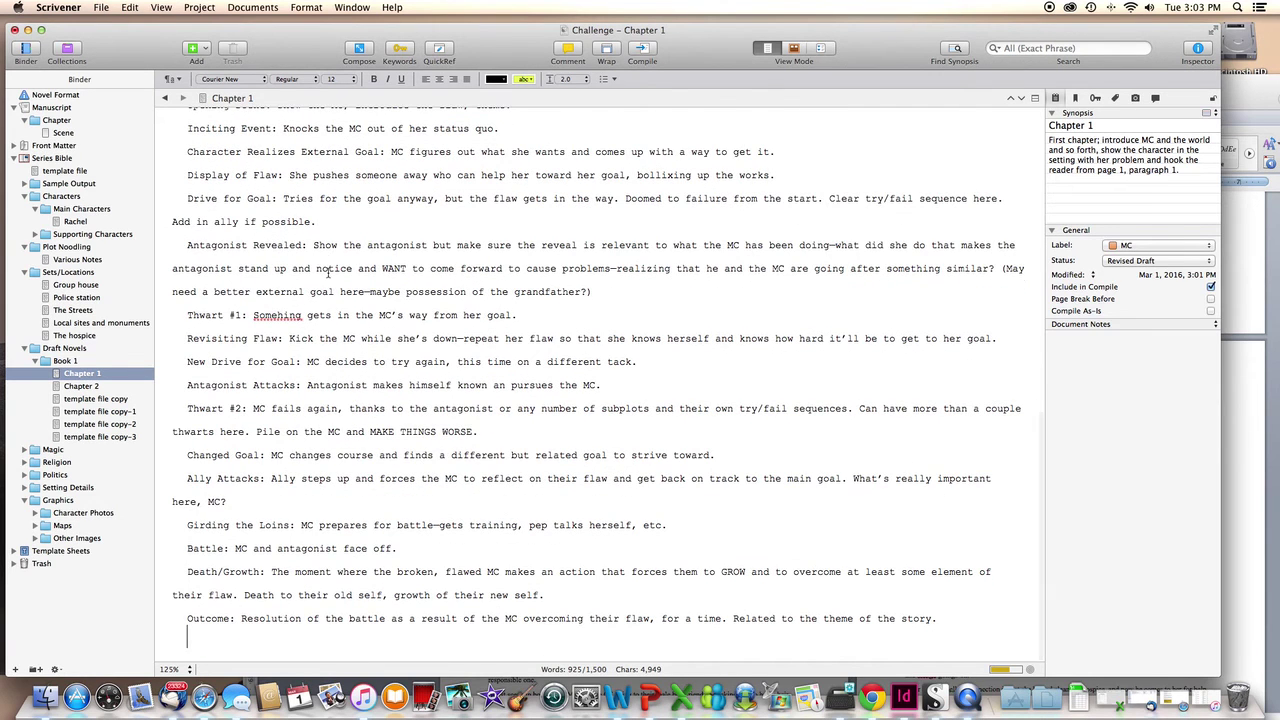
key("BackSpace")
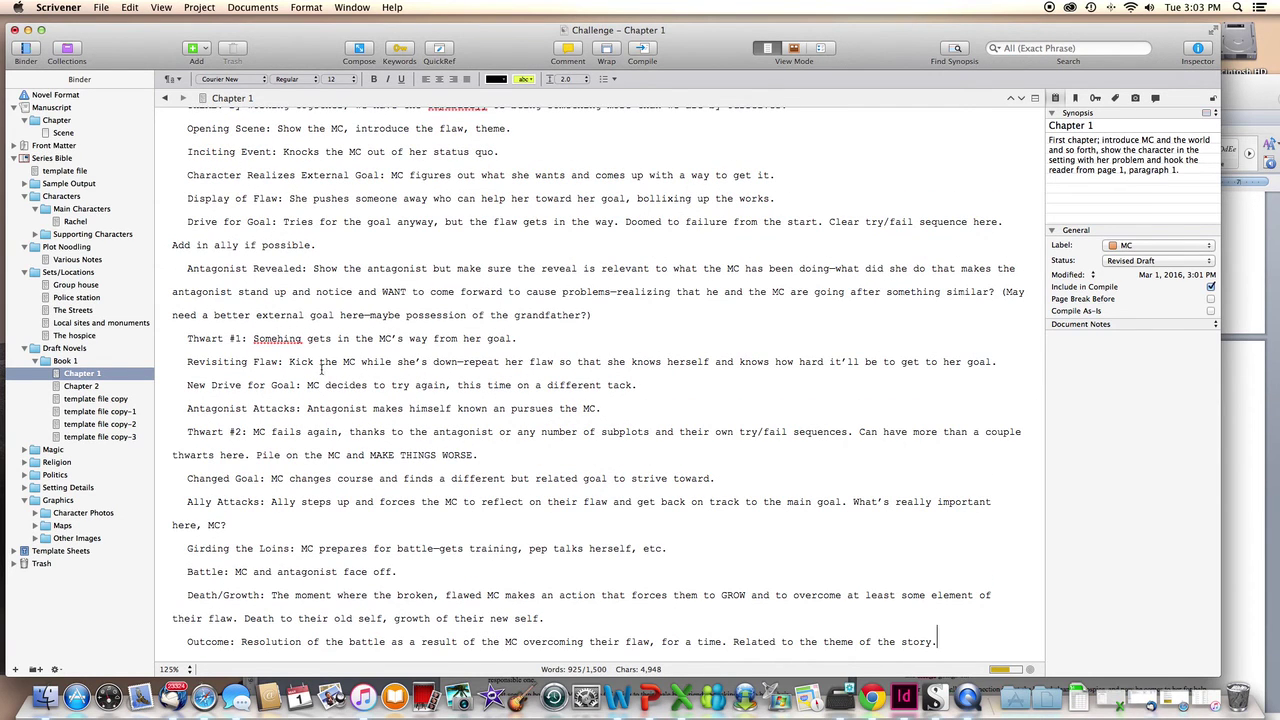
left_click(277, 338)
type("t")
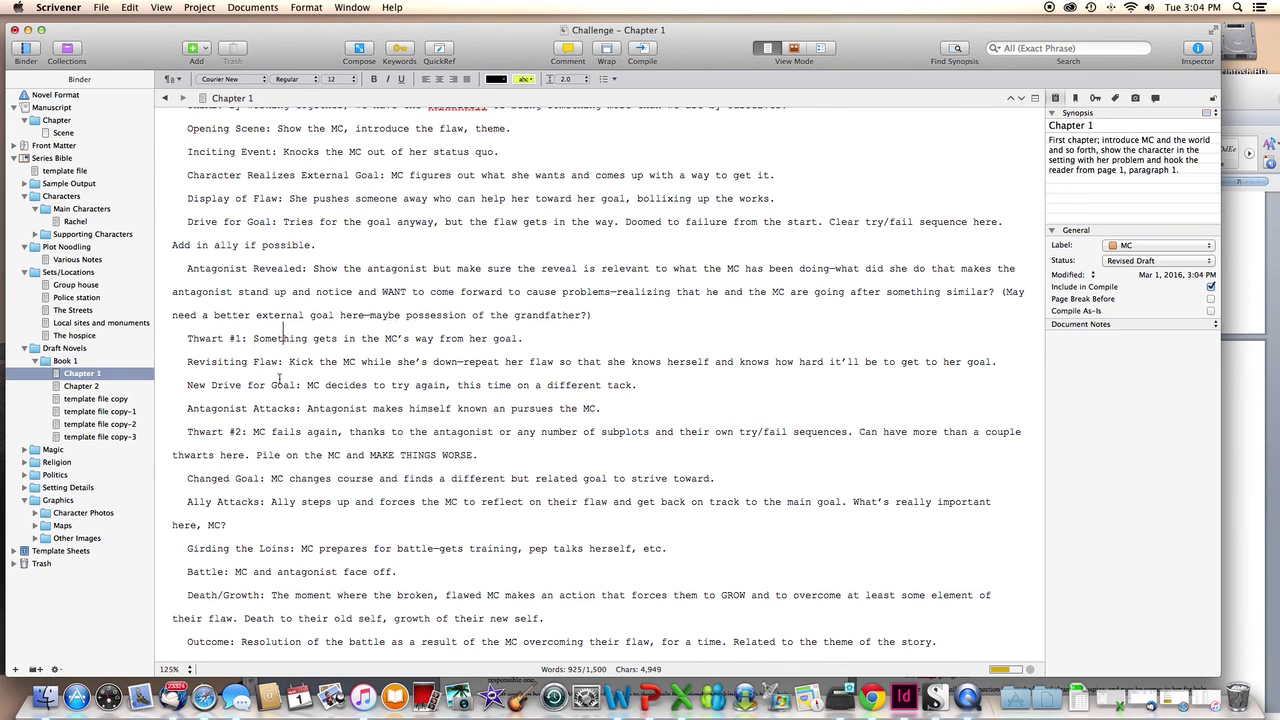
- Delete Chapter 1's entire first line, including the placeholder sentence and the PS1 OUTLINE heading
scroll(463, 402, "up", 10)
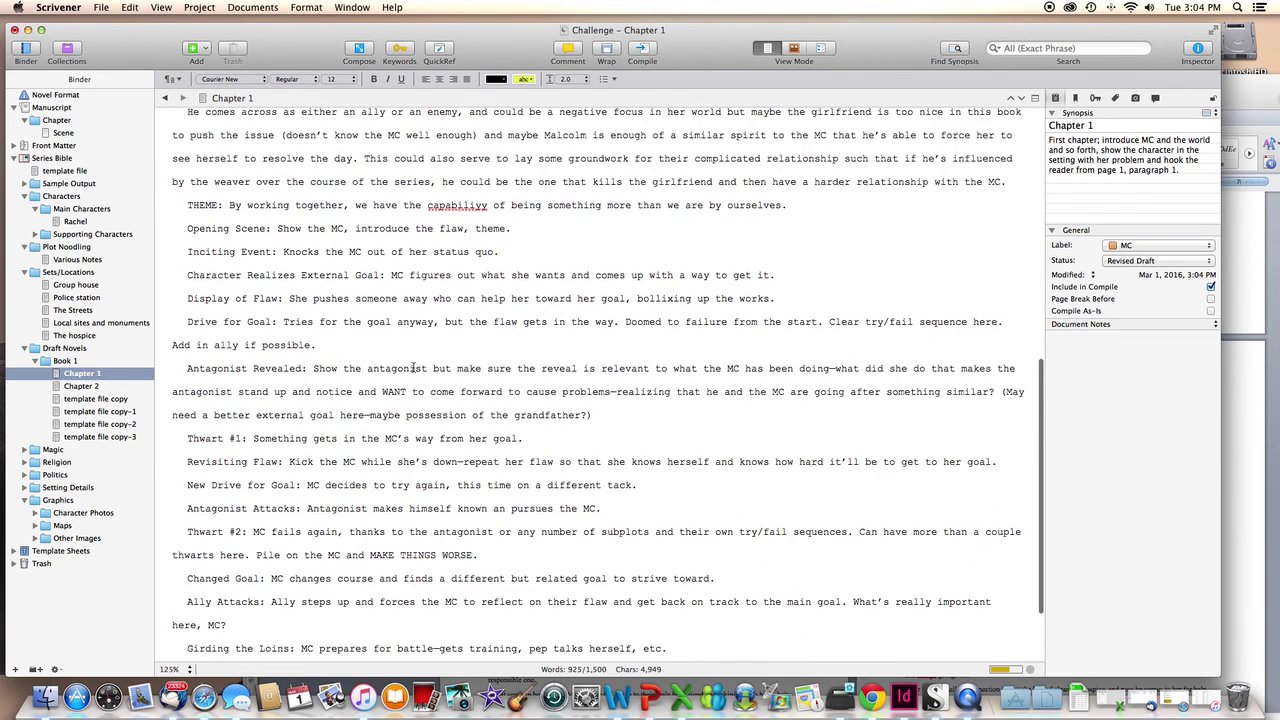
scroll(411, 366, "up", 8)
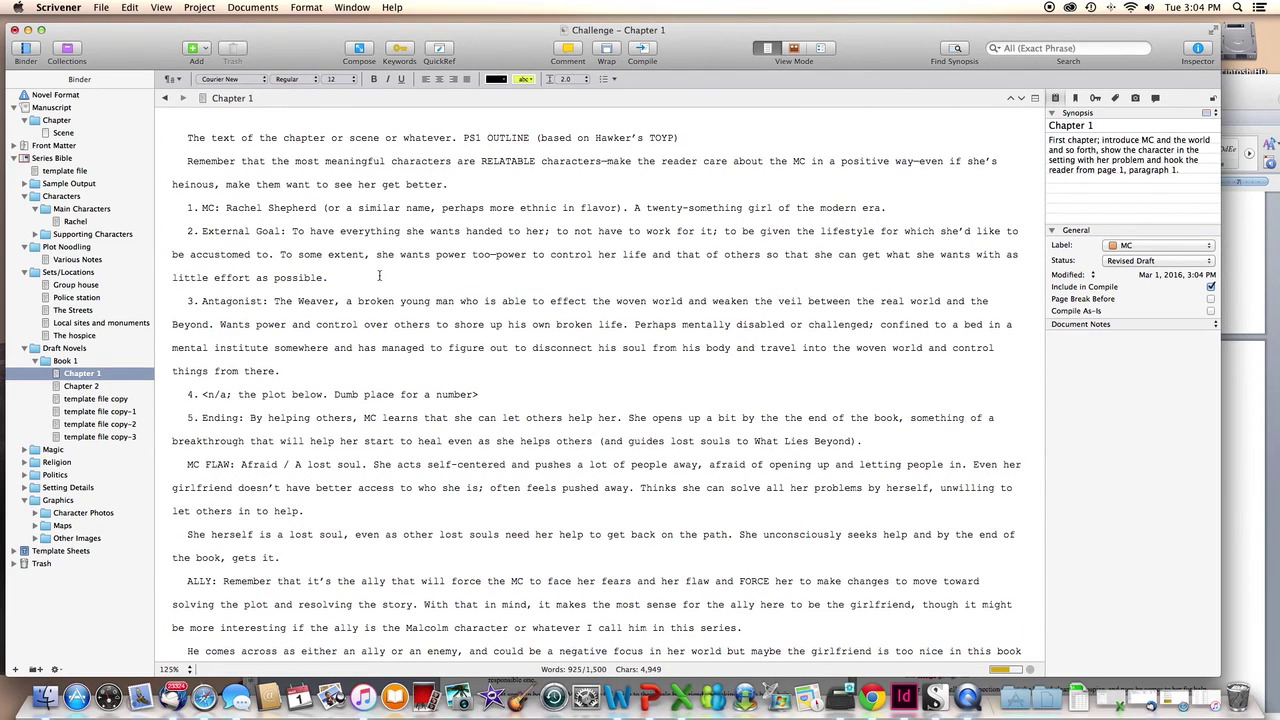
left_click(190, 138)
key("Delete")
key("Delete")
key("Delete")
key("Delete")
key("Delete")
key("Delete")
key("Delete")
key("Delete")
key("Delete")
key("Delete")
key("Delete")
key("Delete")
key("Delete")
key("Delete")
key("Delete")
key("Delete")
key("Delete")
key("Delete")
key("Delete")
key("Delete")
key("Delete")
key("Delete")
key("Delete")
key("Delete")
key("Delete")
key("Delete")
key("Delete")
key("Delete")
key("Delete")
key("Delete")
key("Delete")
key("Delete")
key("Delete")
key("Delete")
key("Delete")
key("Delete")
key("Delete")
key("Delete")
key("Delete")
key("Delete")
key("Delete")
key("Delete")
key("Delete")
key("Delete")
key("Delete")
key("Delete")
key("Delete")
key("Delete")
key("Delete")
key("Delete")
key("Delete")
key("Delete")
key("Delete")
key("Delete")
key("Delete")
key("Delete")
key("Delete")
key("Delete")
key("Delete")
key("Delete")
key("Delete")
key("Delete")
key("Delete")
key("Delete")
key("Delete")
key("Delete")
key("Delete")
key("Delete")
key("Delete")
key("Delete")
key("Delete")
key("Delete")
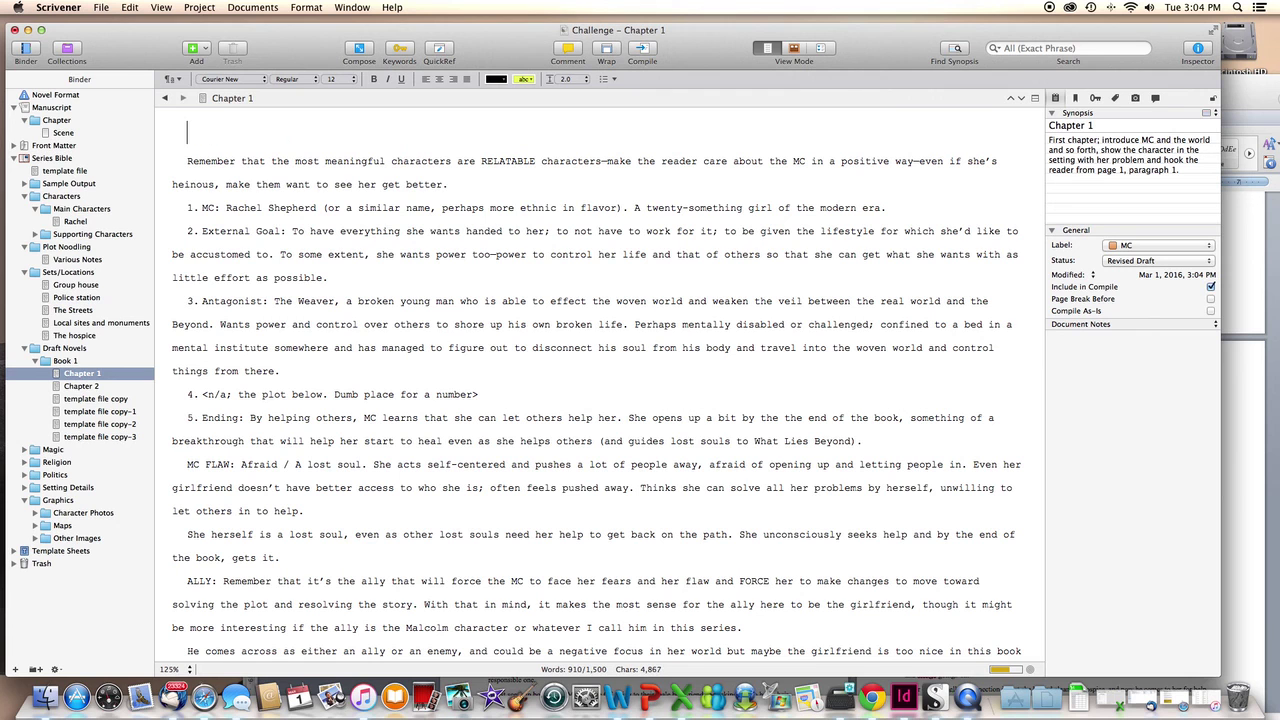
key("Delete")
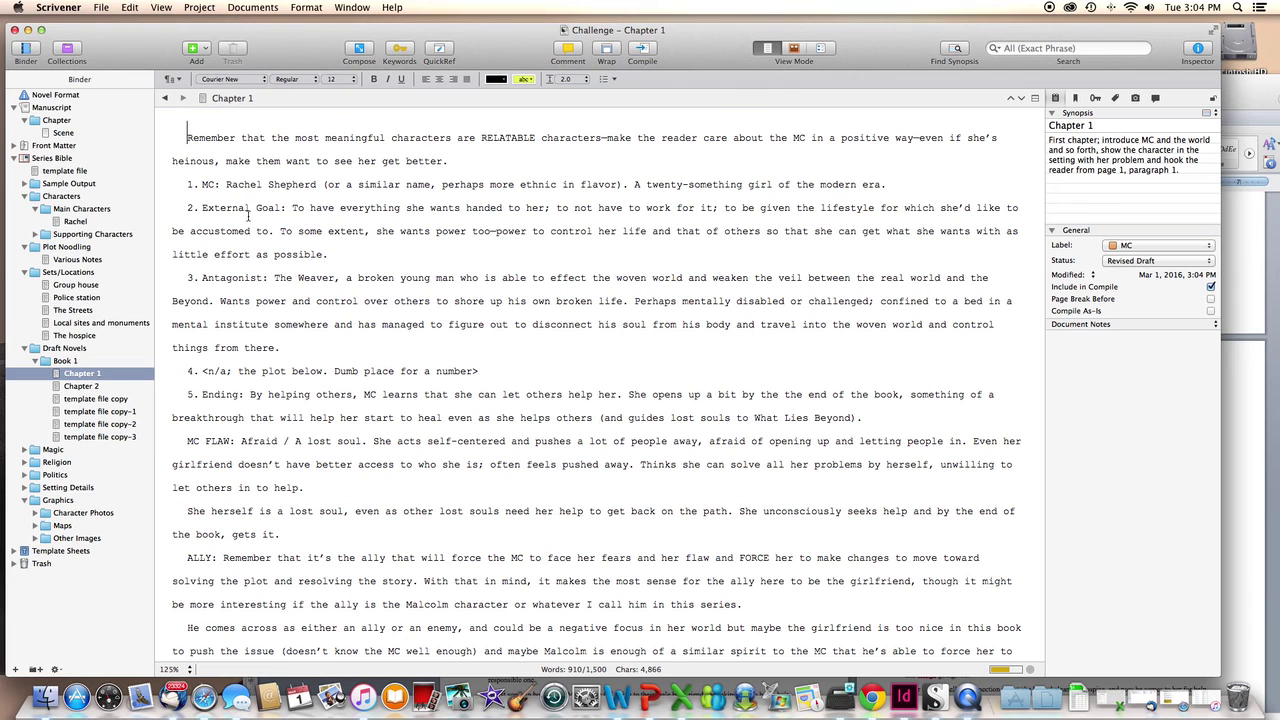
- Delete the whole list item 4, "<n/a; the plot below. Dumb place for a number>", from Chapter 1
scroll(237, 331, "down", 2)
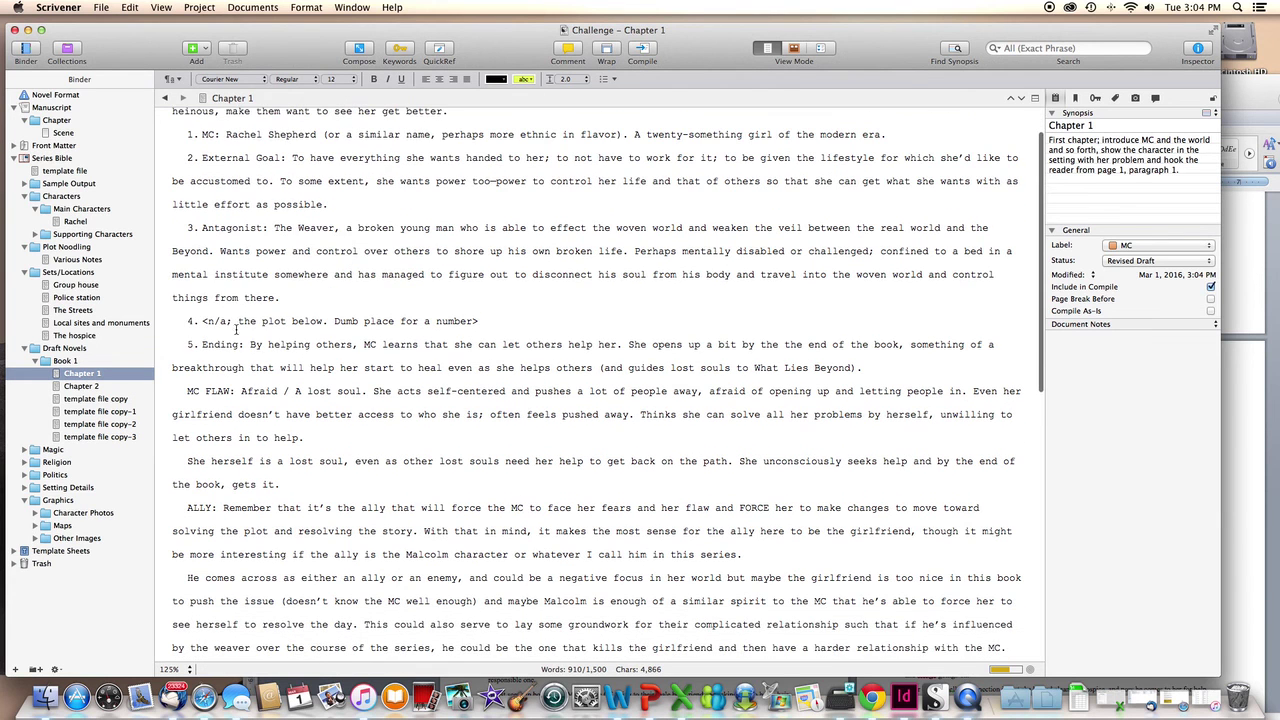
left_click(185, 321)
key("Delete")
key("Delete")
key("Delete")
key("Delete")
key("Delete")
key("Delete")
key("Delete")
key("Delete")
key("Delete")
key("Delete")
key("Delete")
key("Delete")
key("Delete")
key("Delete")
key("Delete")
key("Delete")
key("Delete")
key("Delete")
key("Delete")
key("Delete")
key("Delete")
key("Delete")
key("Delete")
key("Delete")
key("Delete")
key("Delete")
key("Delete")
key("Delete")
key("Delete")
key("Delete")
key("Delete")
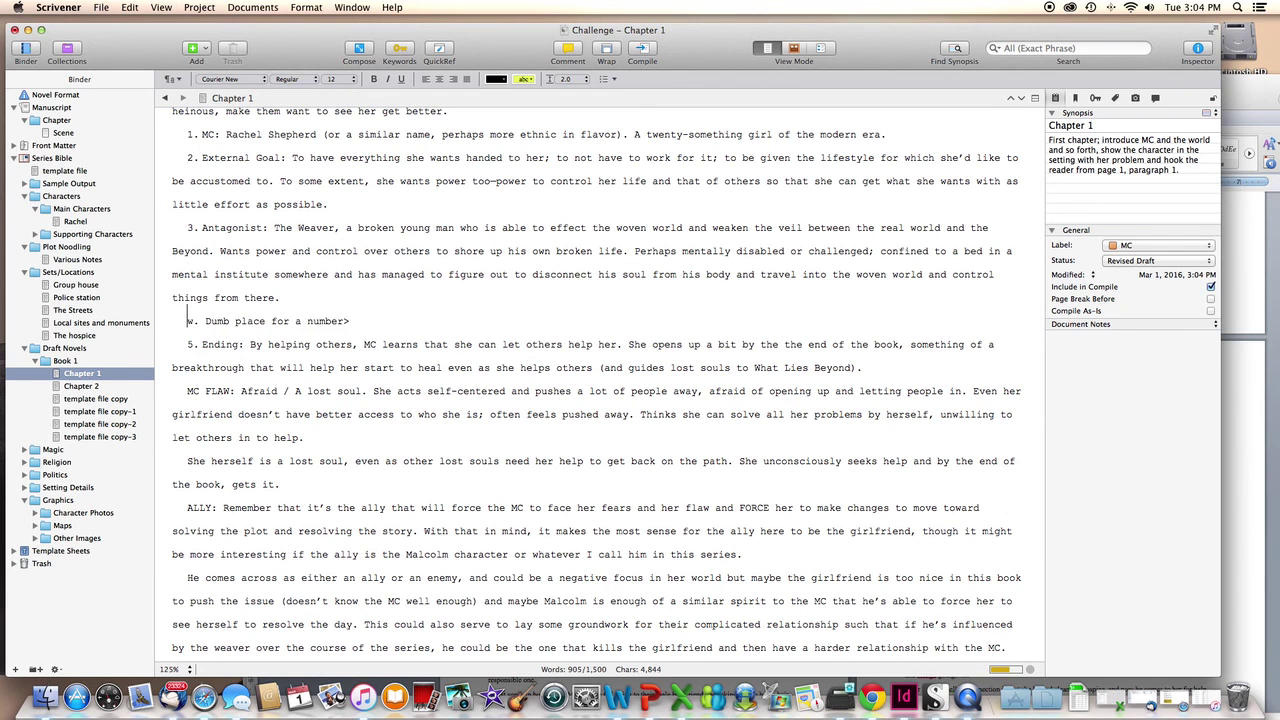
key("Delete")
key("Delete")
key("Delete")
key("Delete")
key("Delete")
key("Delete")
key("Delete")
key("Delete")
key("Delete")
key("Delete")
key("Delete")
key("Delete")
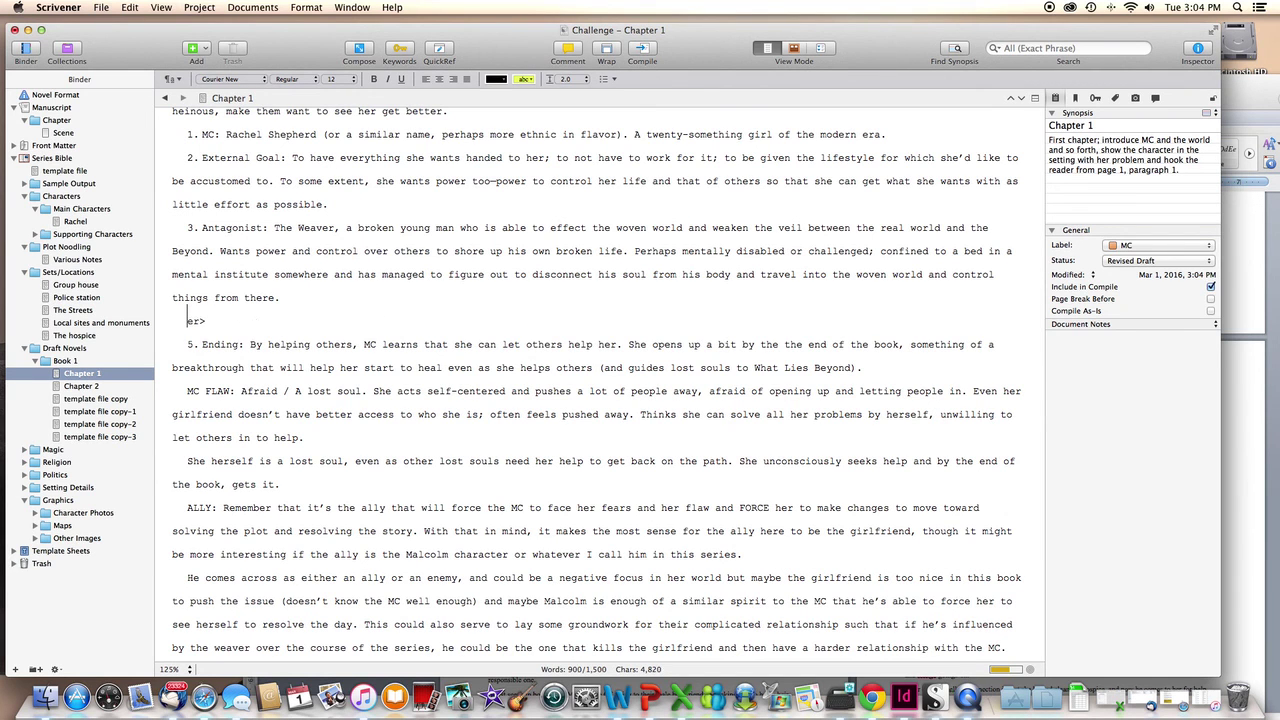
key("Delete")
scroll(541, 407, "down", 5)
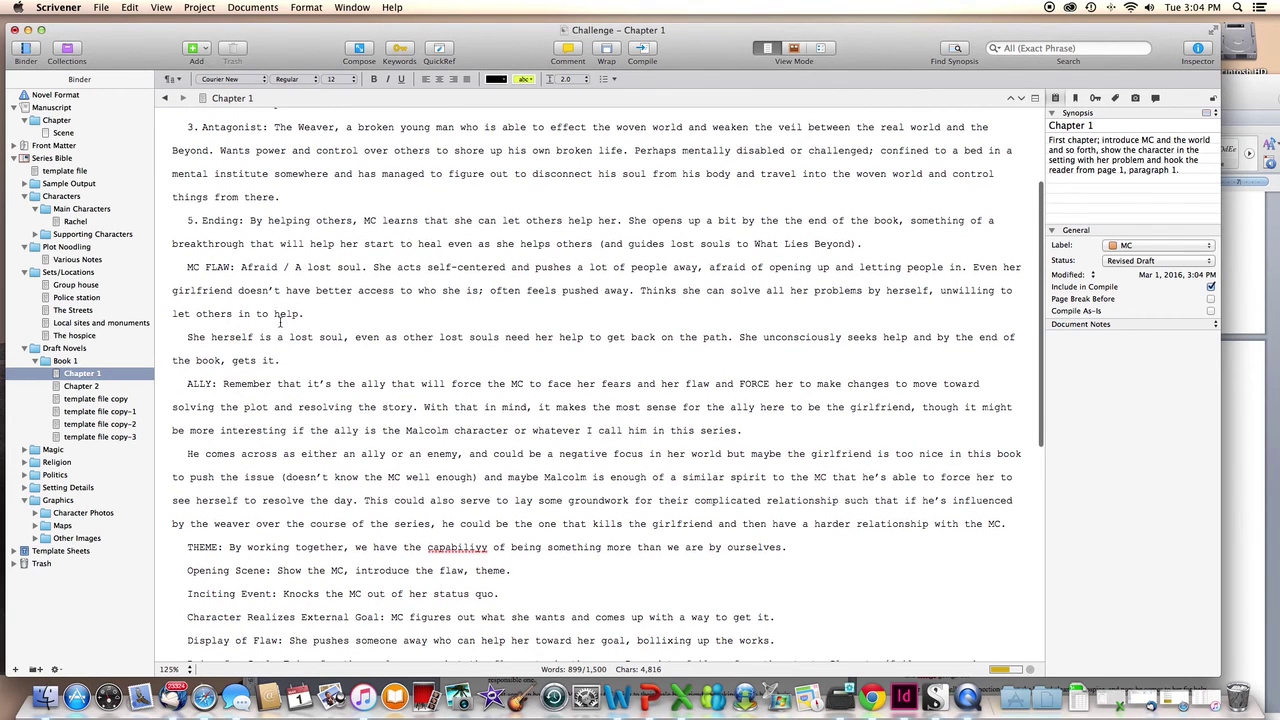
- Move the MC FLAW paragraph and the lost soul paragraph below it from Chapter 1 to the end of the Rachel character file
left_click_drag(292, 360, 176, 271)
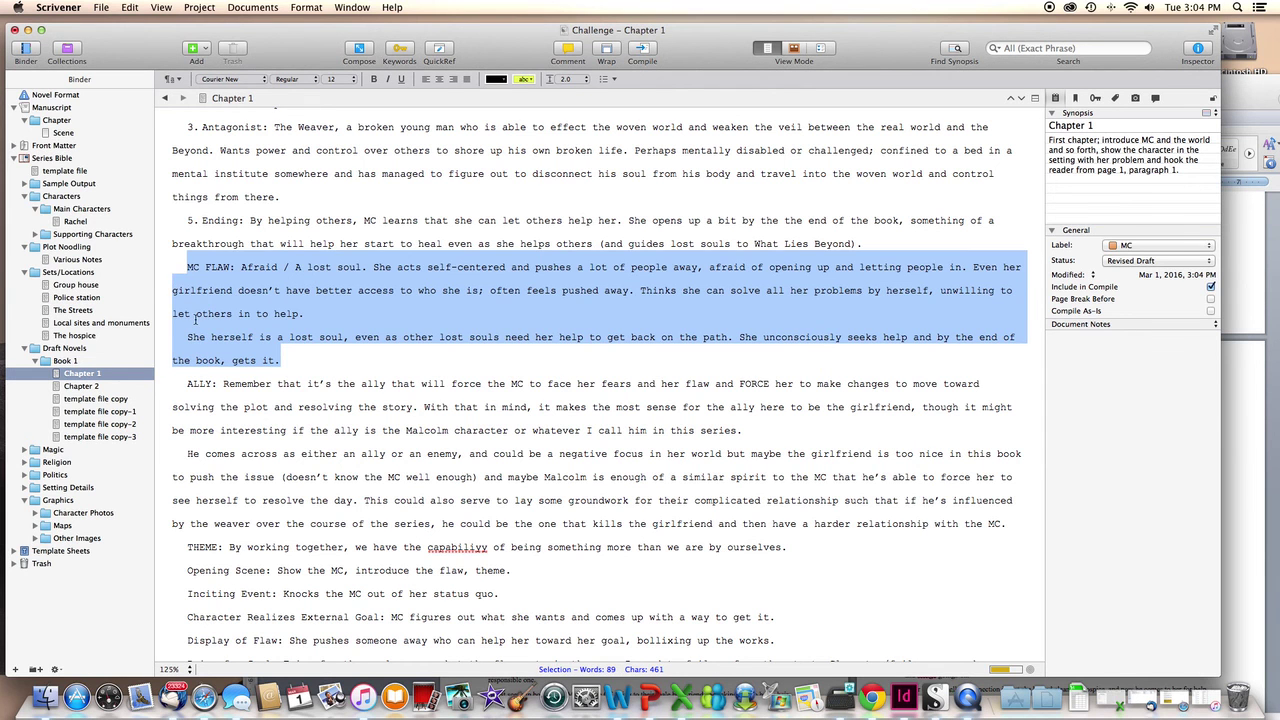
key("super+x")
left_click(80, 222)
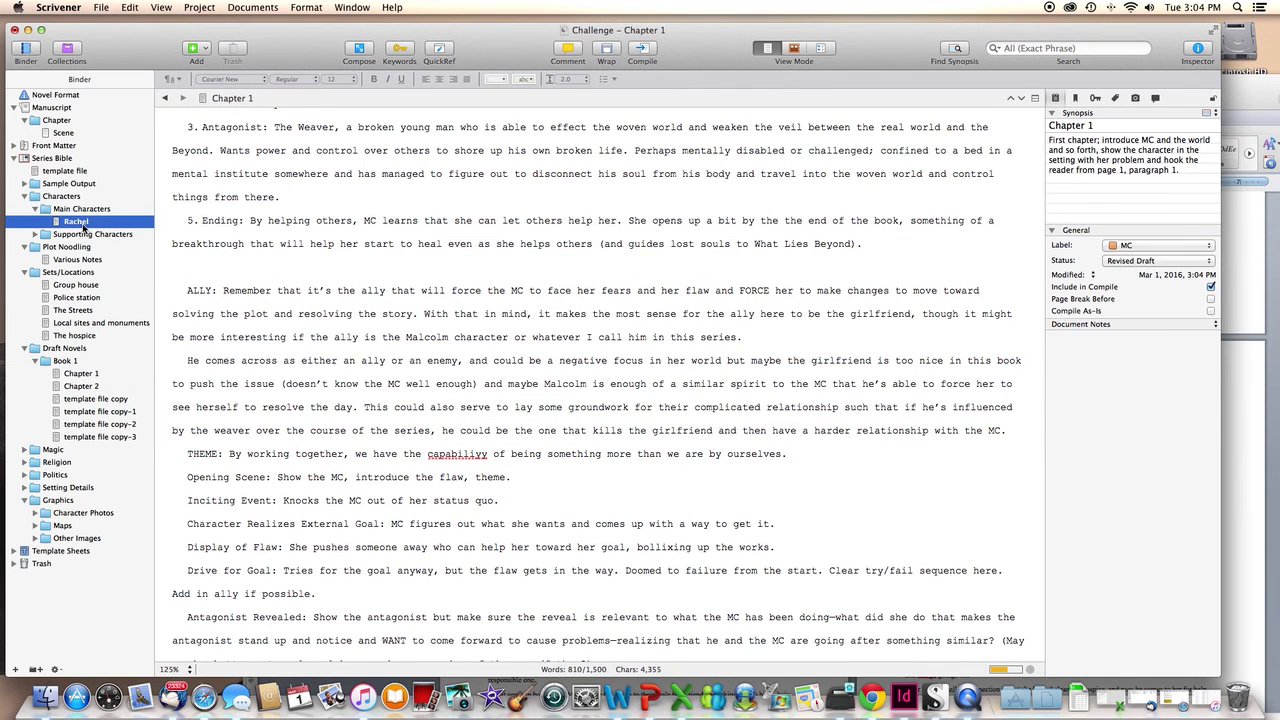
scroll(442, 338, "down", 3)
scroll(442, 338, "up", 3)
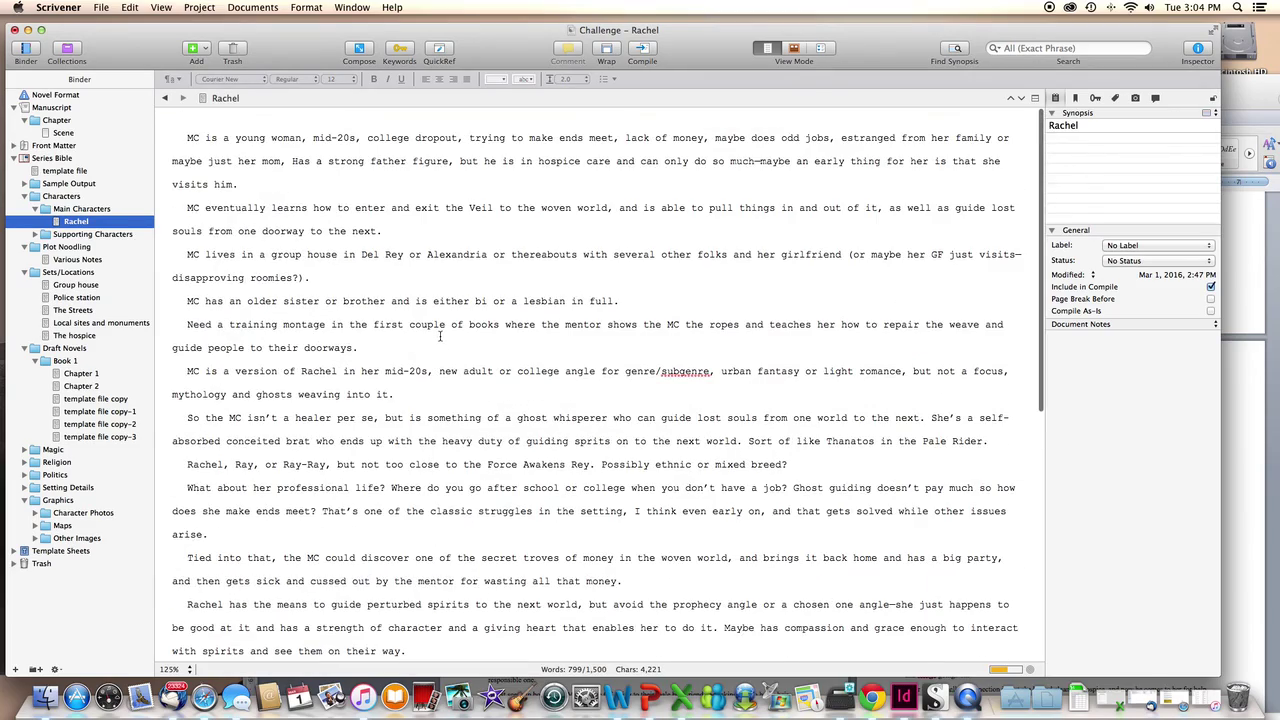
scroll(283, 176, "down", 10)
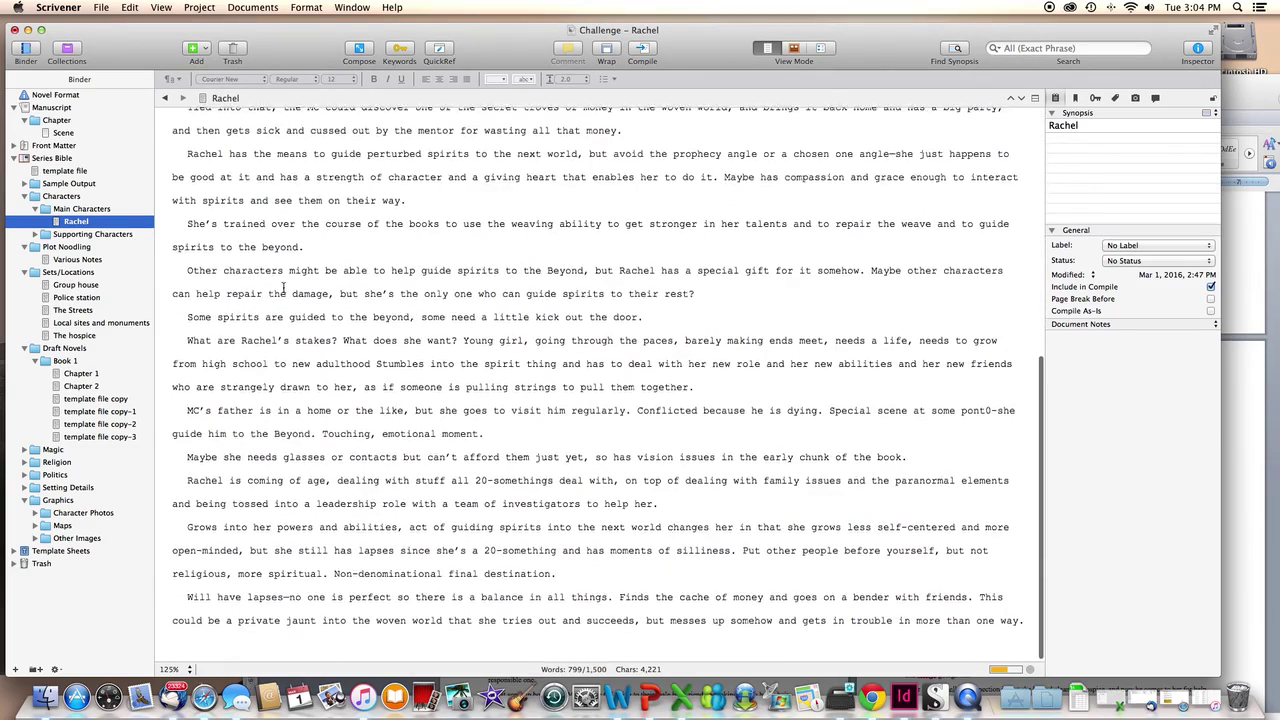
left_click(459, 647)
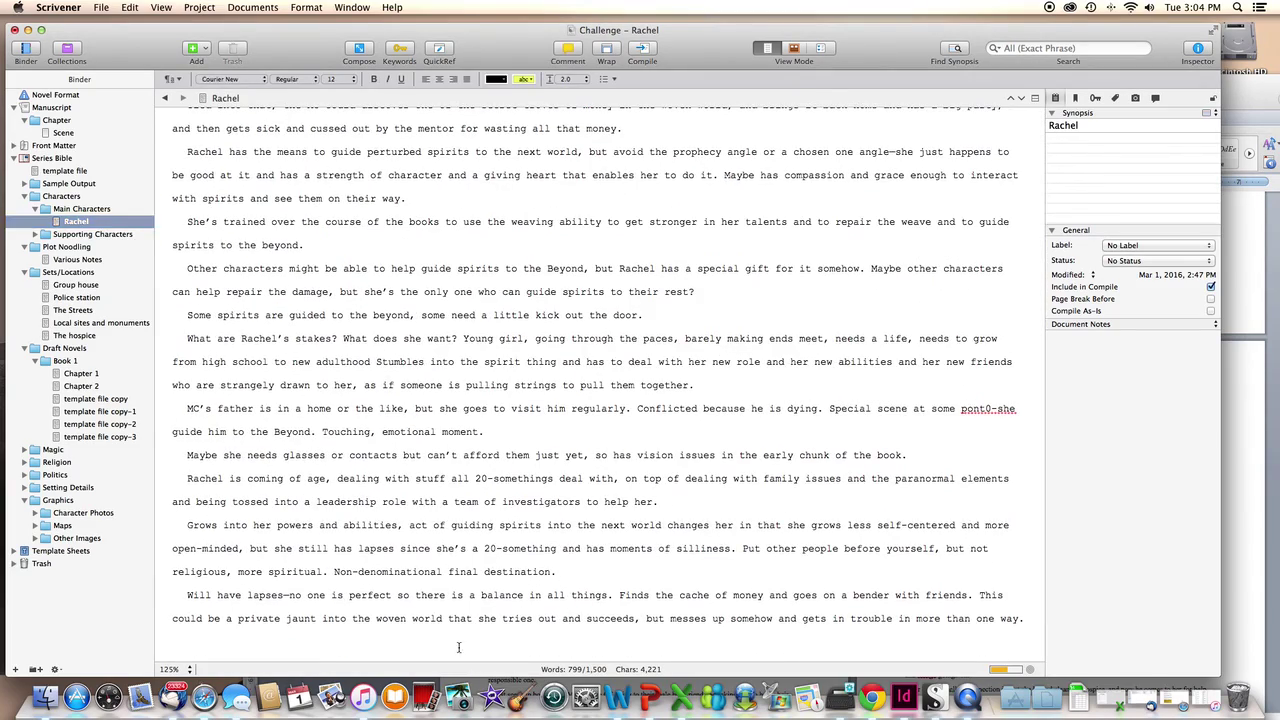
key("super+v")
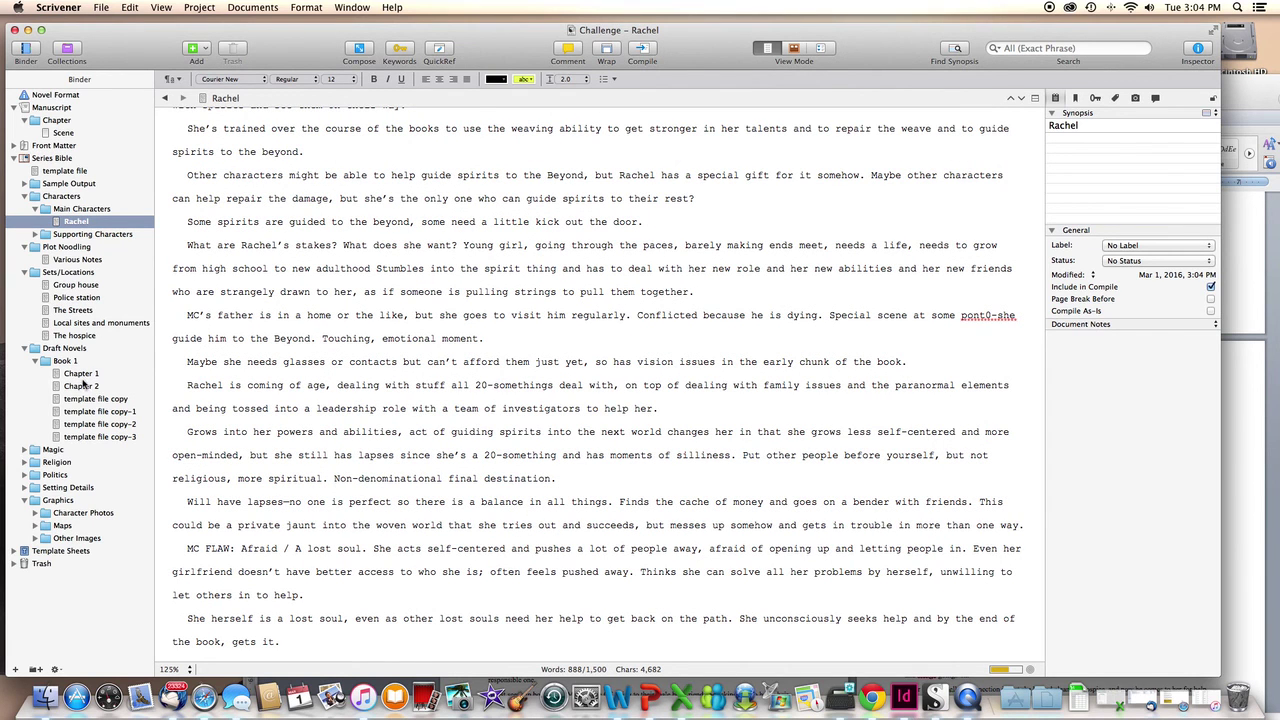
- Cut the ALLY paragraph and the following "He comes across as either an ally or an enemy" paragraph from Chapter 1
left_click(82, 375)
scroll(380, 330, "down", 5)
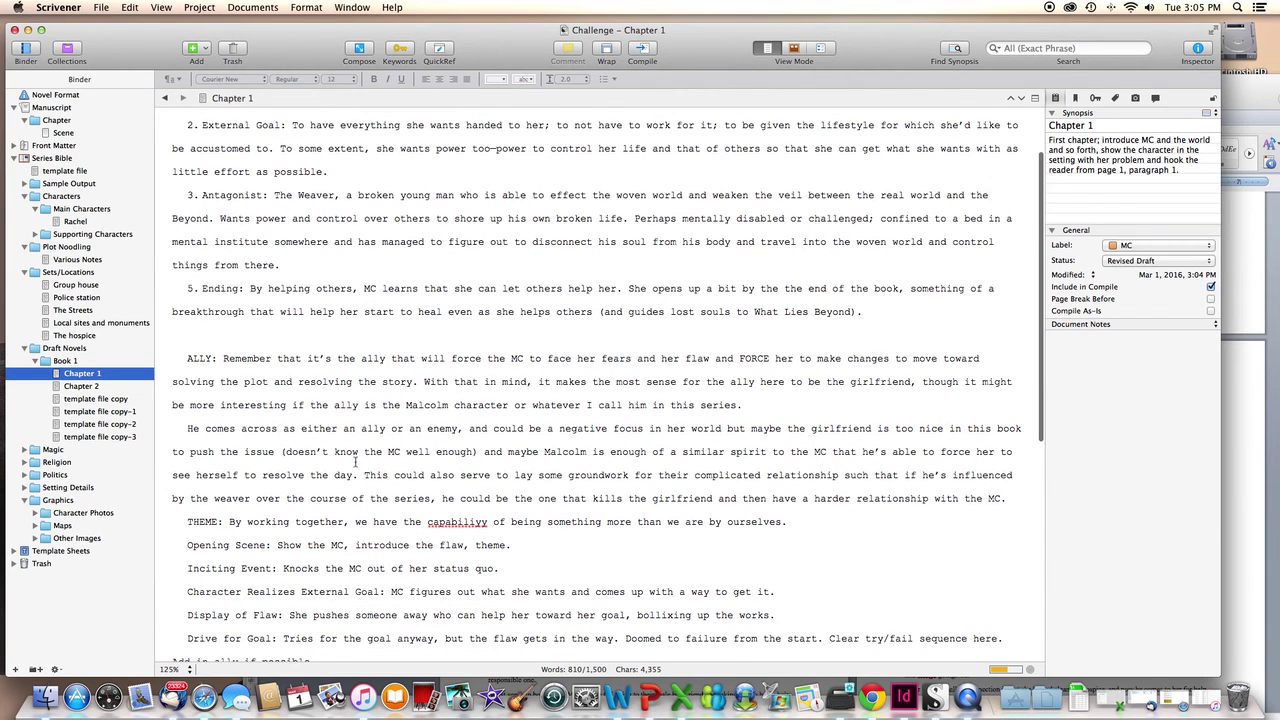
left_click_drag(1010, 500, 164, 358)
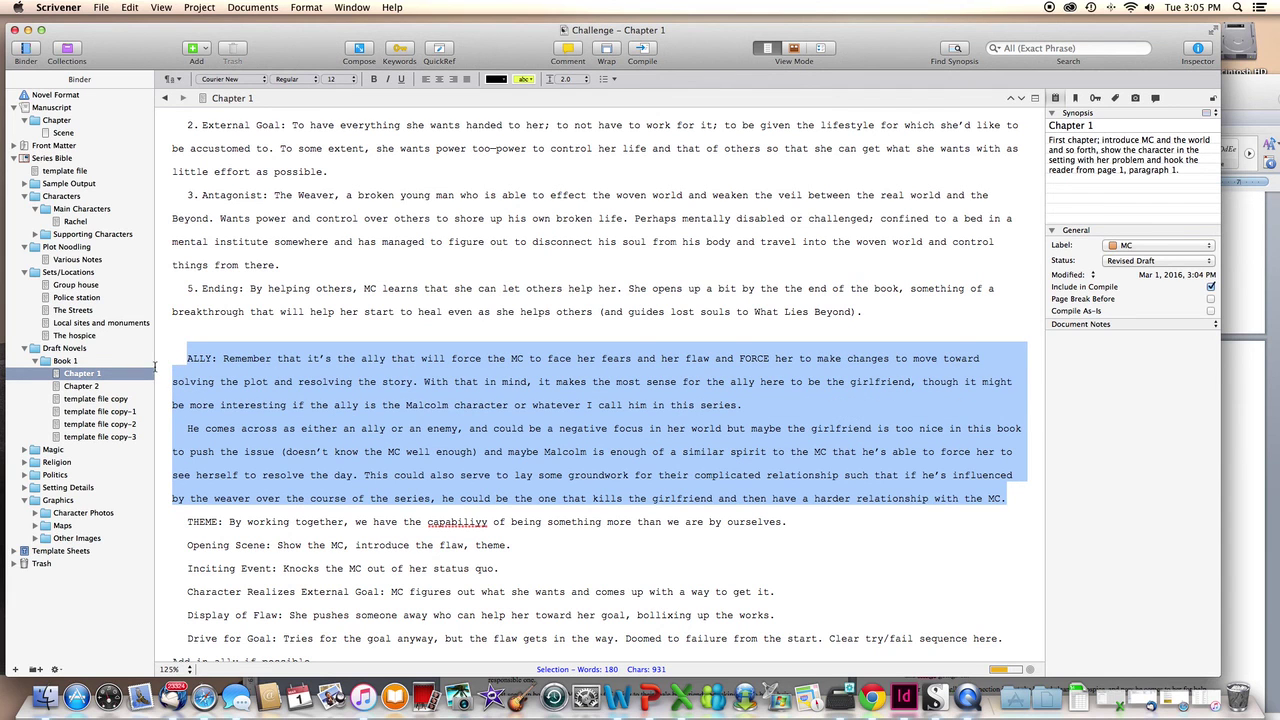
key("super+x")
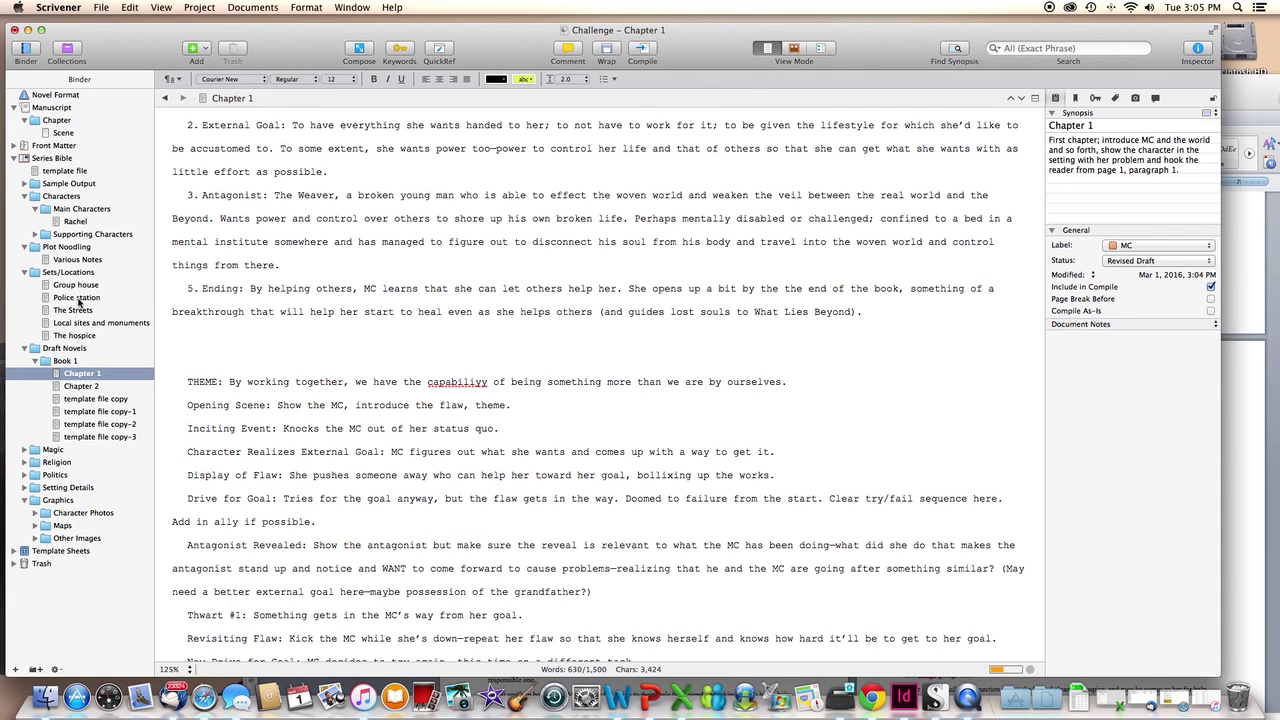
- Duplicate the template file, move the copy into the Supporting Characters folder and rename it "Malcolm"
left_click(88, 234)
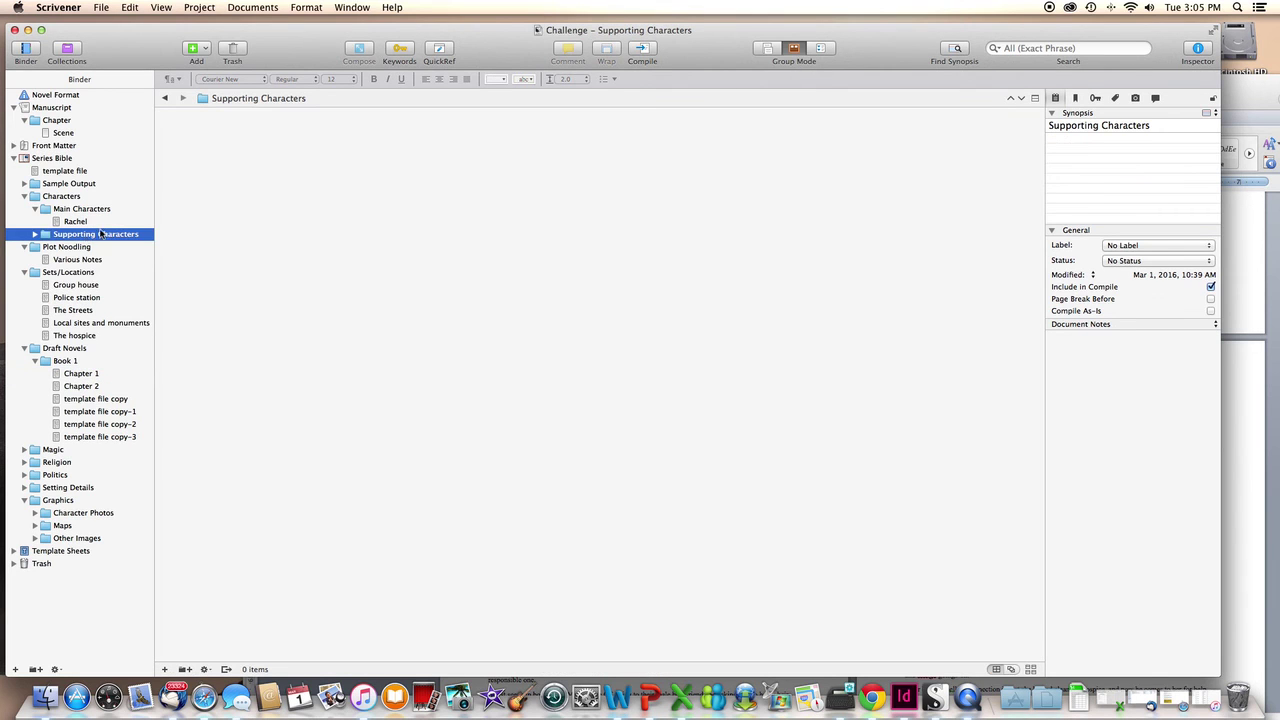
left_click(80, 171)
right_click(83, 177)
left_click(100, 192)
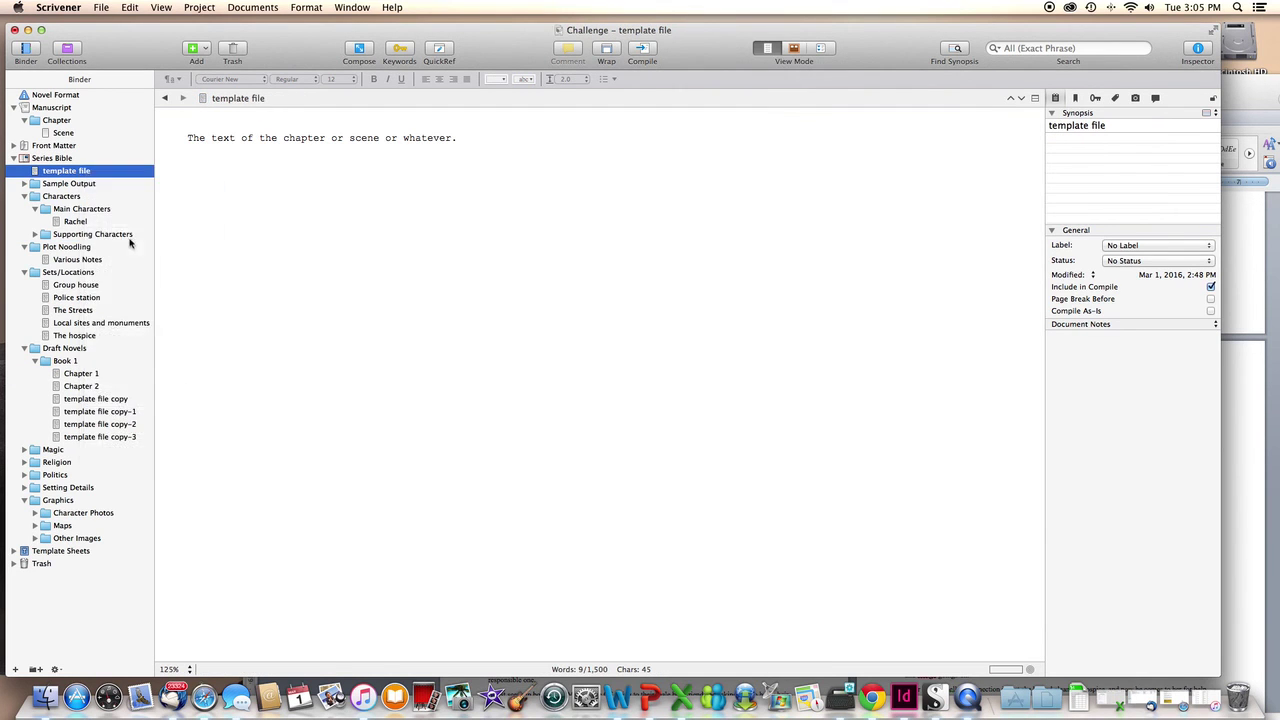
left_click_drag(113, 185, 117, 251)
double_click(117, 248)
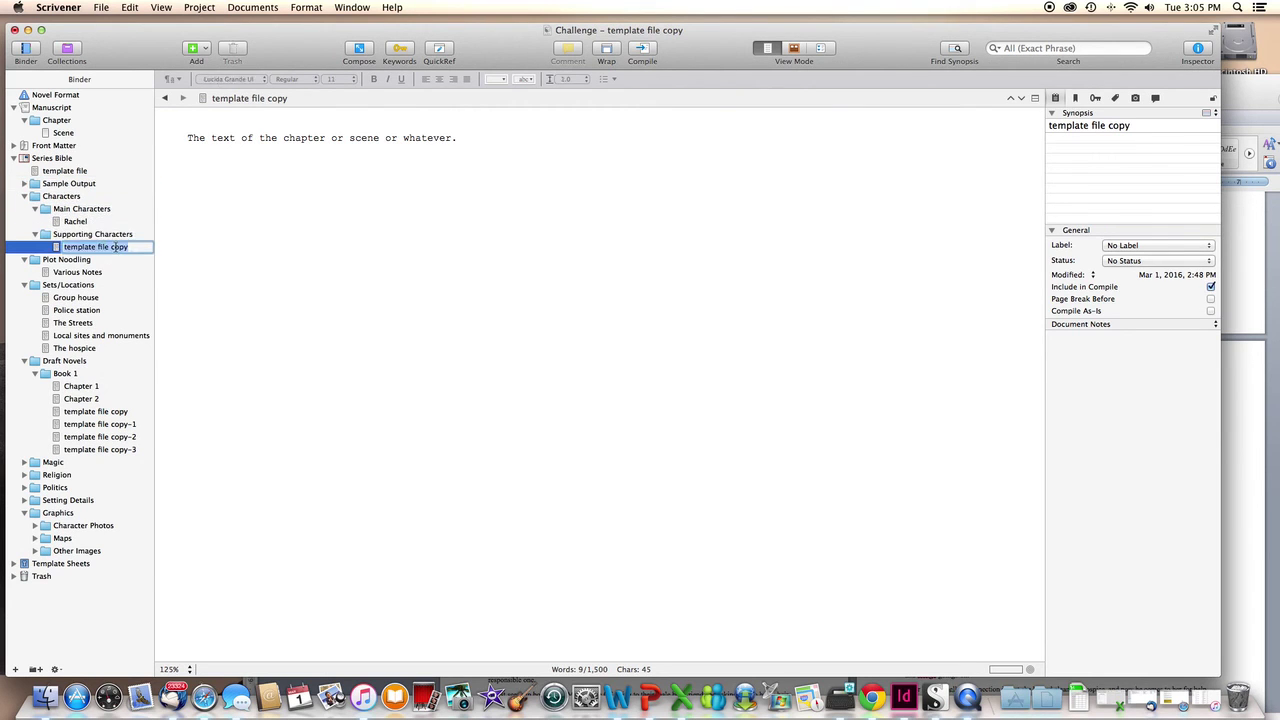
type("Malcolm")
- Paste the ally paragraphs into the Malcolm file with matching style and delete the placeholder sentence in front of them
right_click(519, 206)
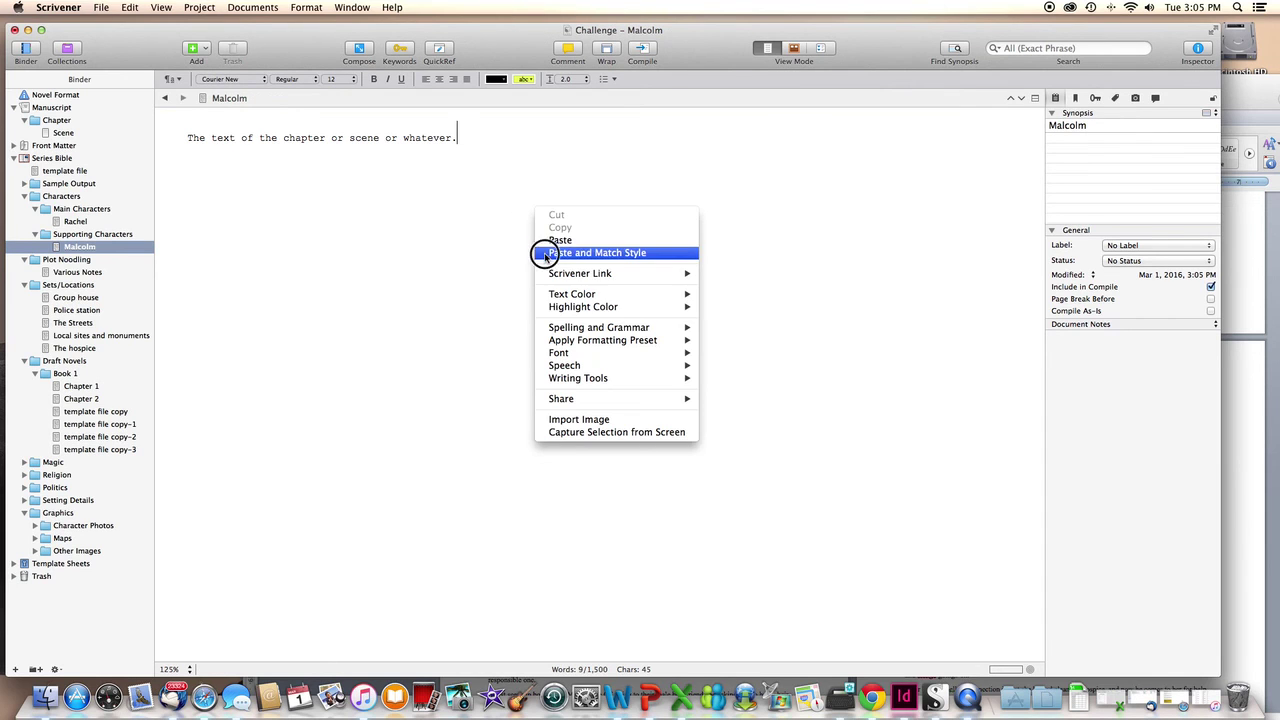
left_click(580, 253)
left_click(457, 138)
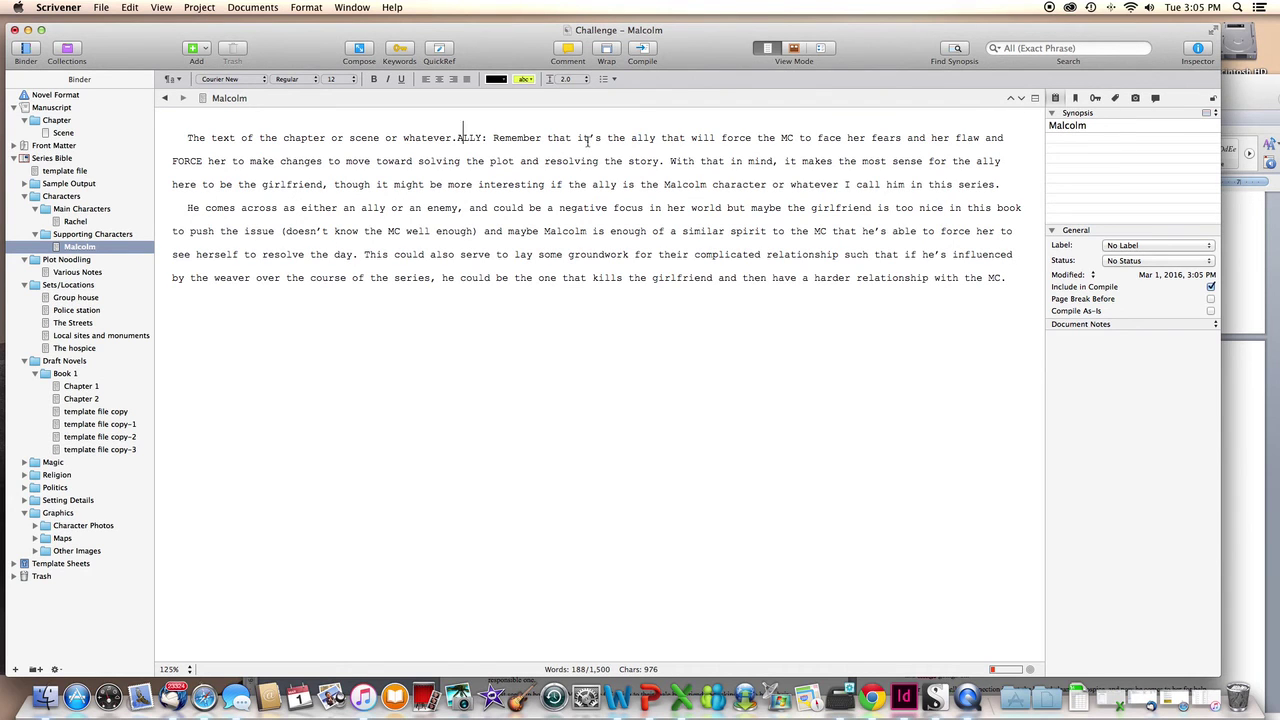
key("BackSpace")
key("BackSpace")
key("BackSpace")
key("BackSpace")
key("BackSpace")
key("BackSpace")
key("BackSpace")
key("BackSpace")
key("BackSpace")
key("BackSpace")
key("BackSpace")
key("BackSpace")
key("BackSpace")
key("BackSpace")
key("BackSpace")
key("BackSpace")
key("BackSpace")
key("BackSpace")
key("BackSpace")
key("BackSpace")
key("BackSpace")
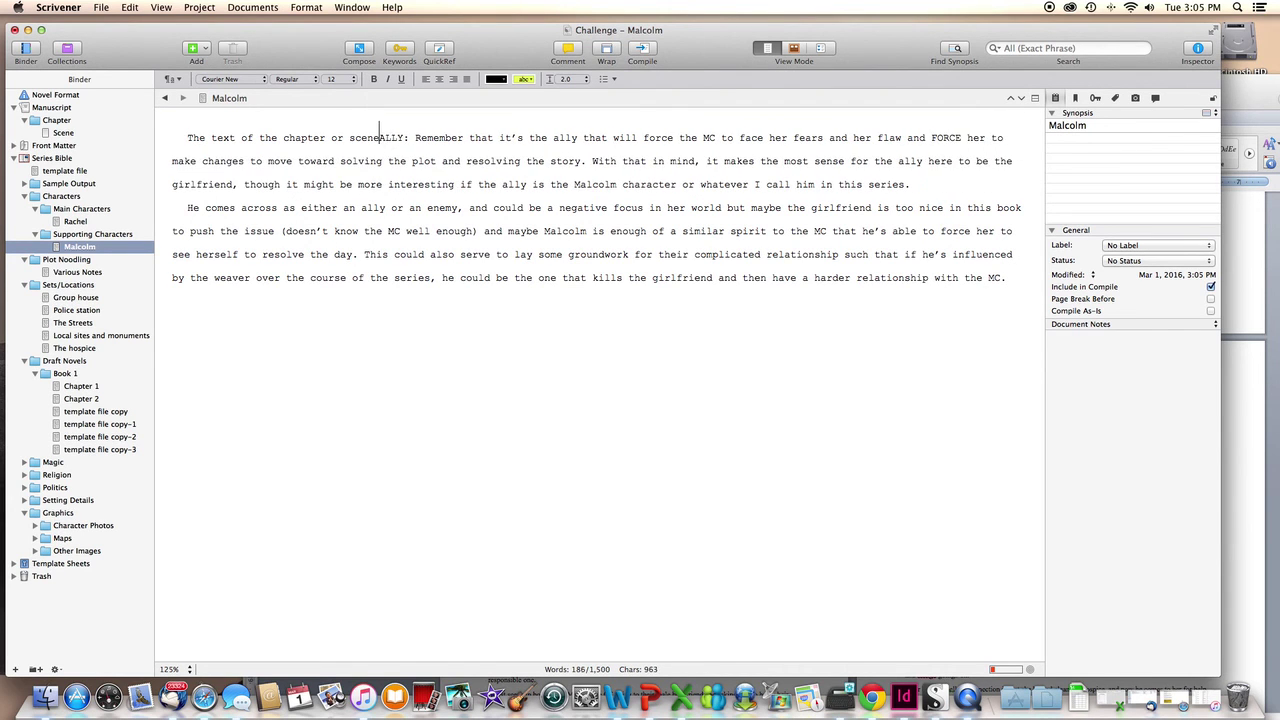
key("BackSpace")
key("BackSpace")
key("BackSpace")
key("BackSpace")
key("BackSpace")
key("BackSpace")
key("BackSpace")
key("BackSpace")
key("BackSpace")
key("BackSpace")
key("BackSpace")
key("BackSpace")
key("BackSpace")
key("BackSpace")
key("BackSpace")
key("BackSpace")
key("BackSpace")
key("BackSpace")
key("BackSpace")
key("BackSpace")
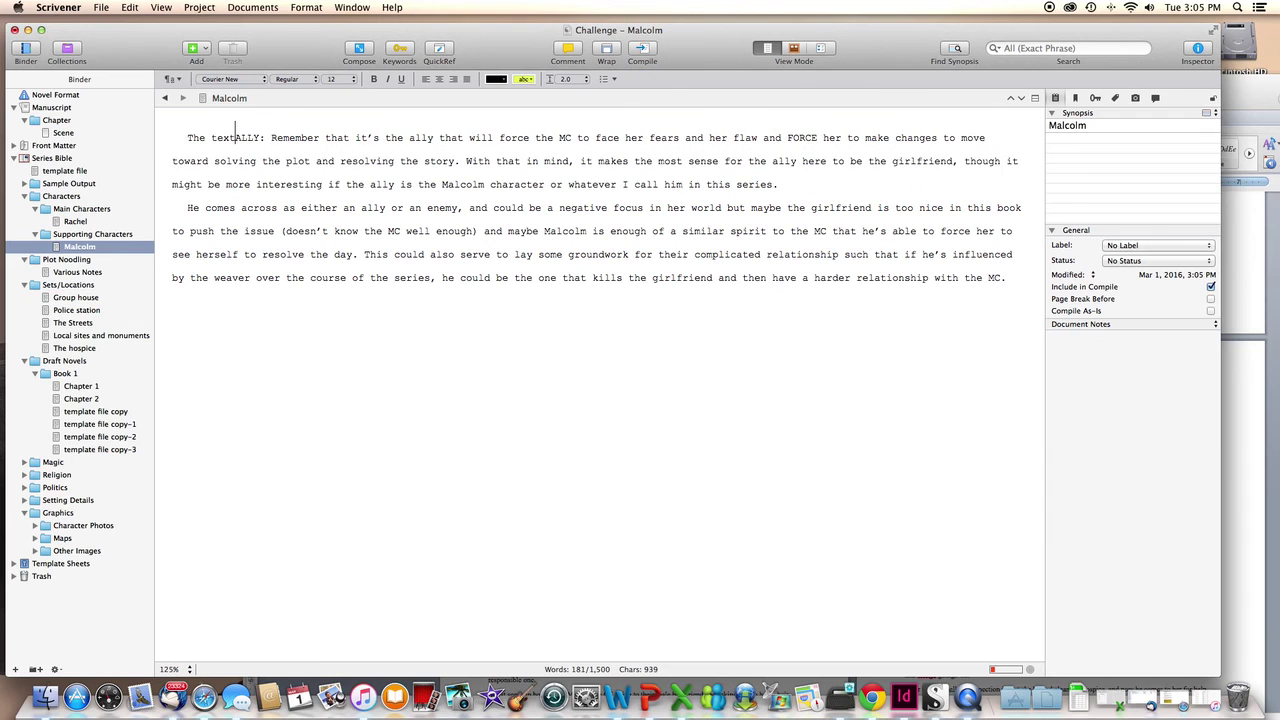
left_click(213, 337)
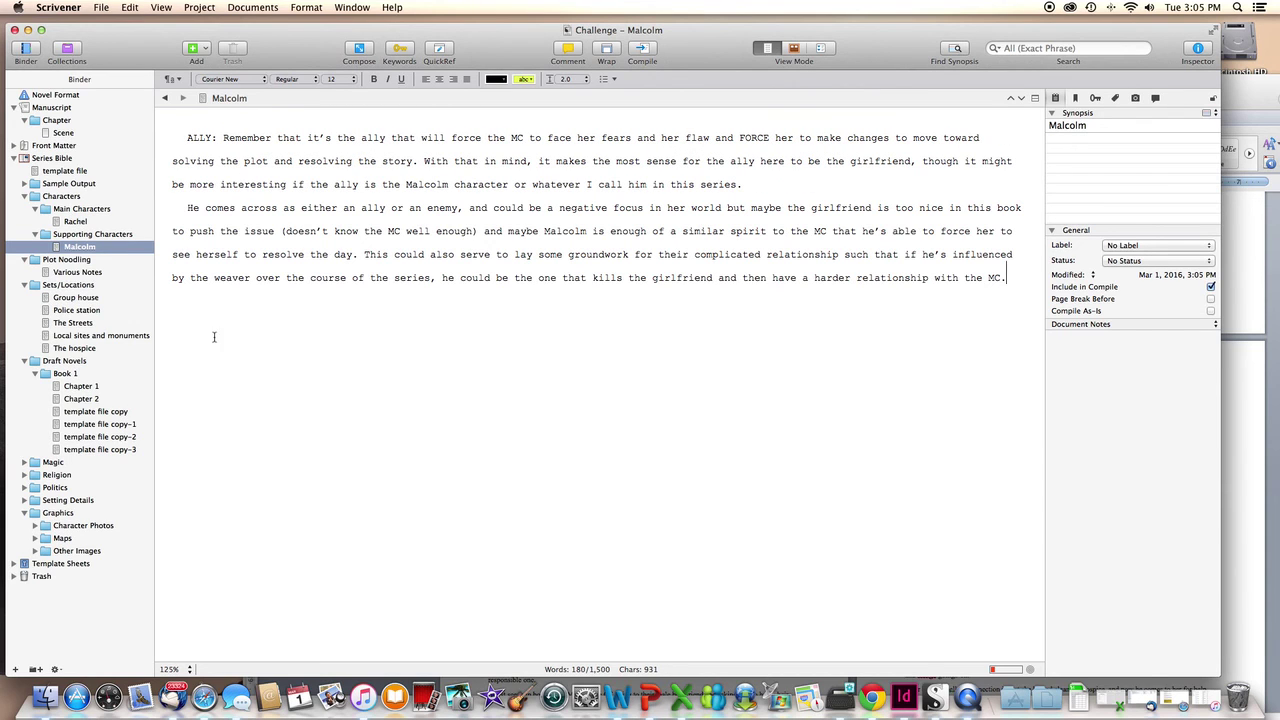
- Rename Book 1's "template file copy" as "Chapter 3" and "template file copy-1" as "Chapter 4"
left_click(86, 415)
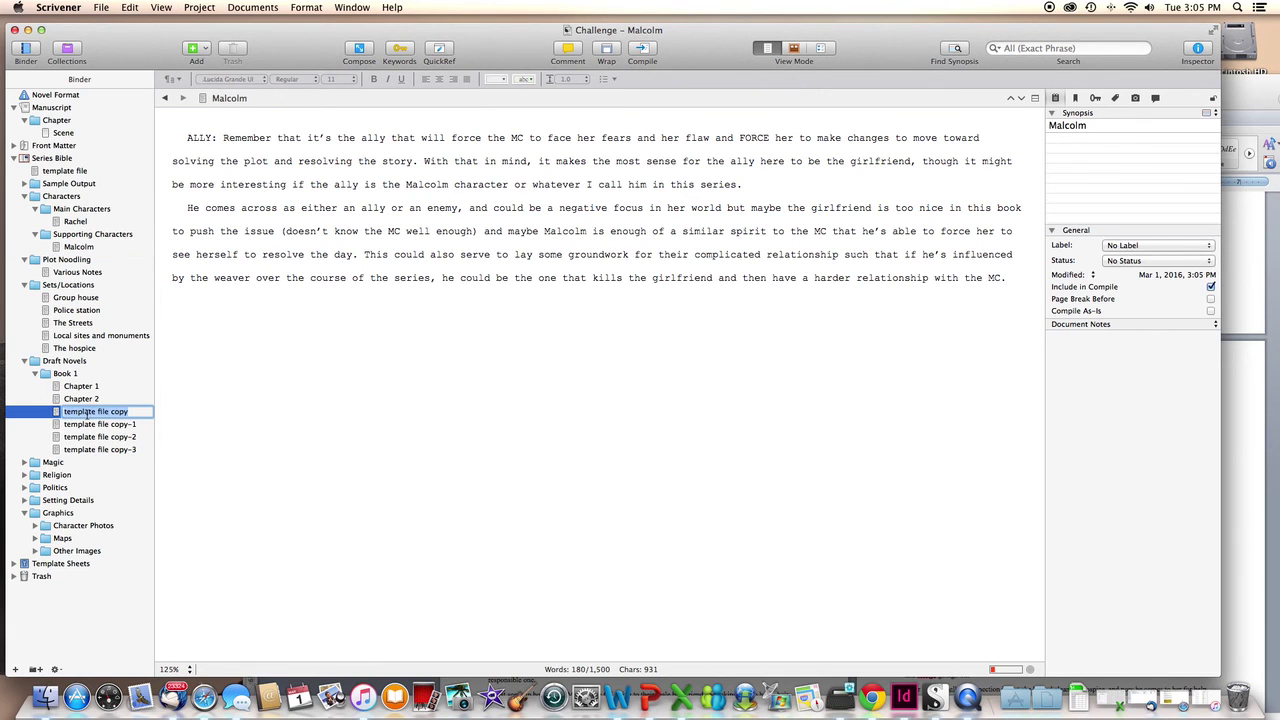
key("Return")
type("Chapter 3")
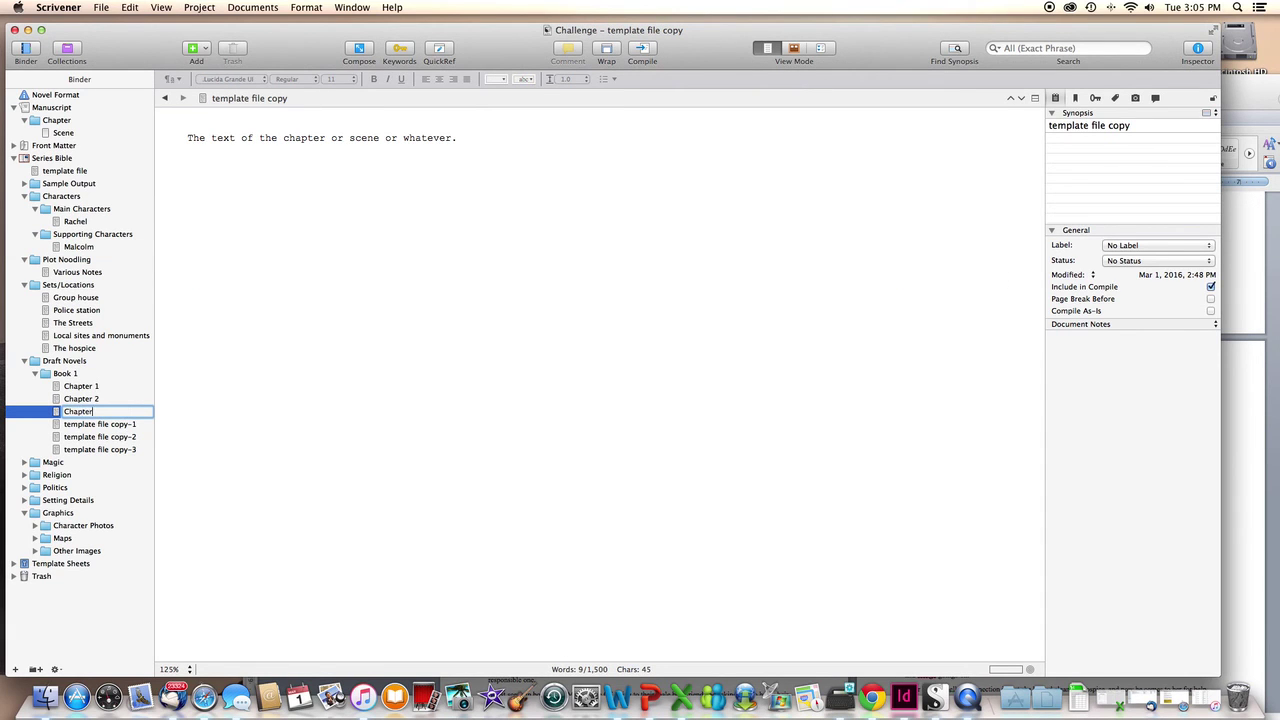
left_click(93, 424)
key("Return")
type("Chapter 4")
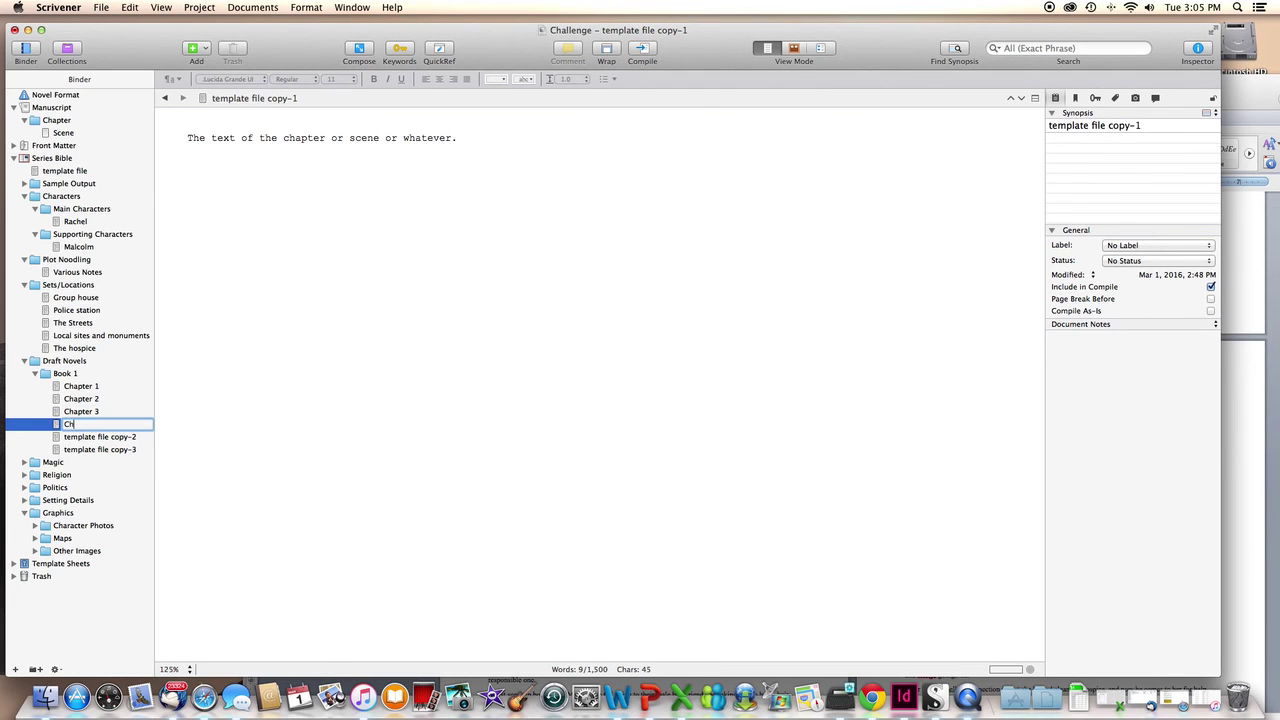
- Rename Book 1's "template file copy-2" as "Chapter 5" and "template file copy-3" as "Chapter 6"
left_click(112, 437)
key("Return")
type("Cha")
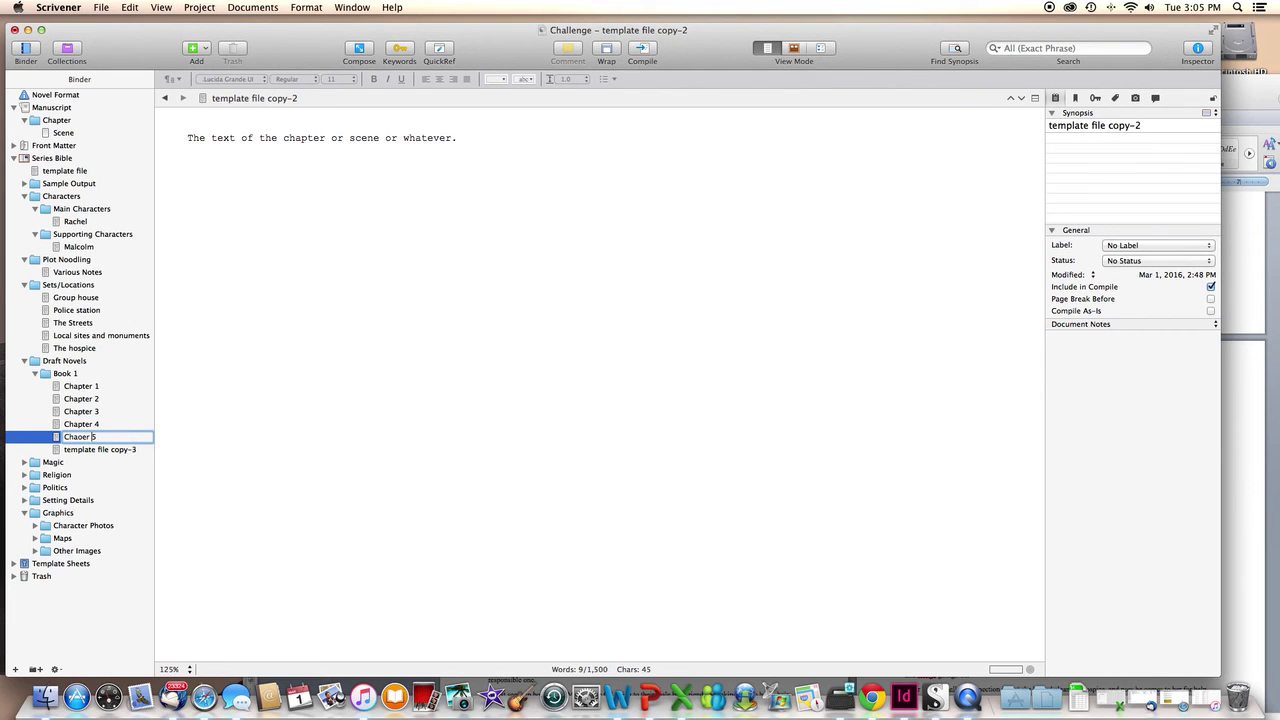
type("oer 5")
left_click(84, 437)
key("BackSpace")
type("pt")
key("Return")
left_click(104, 451)
key("Return")
type("Chap")
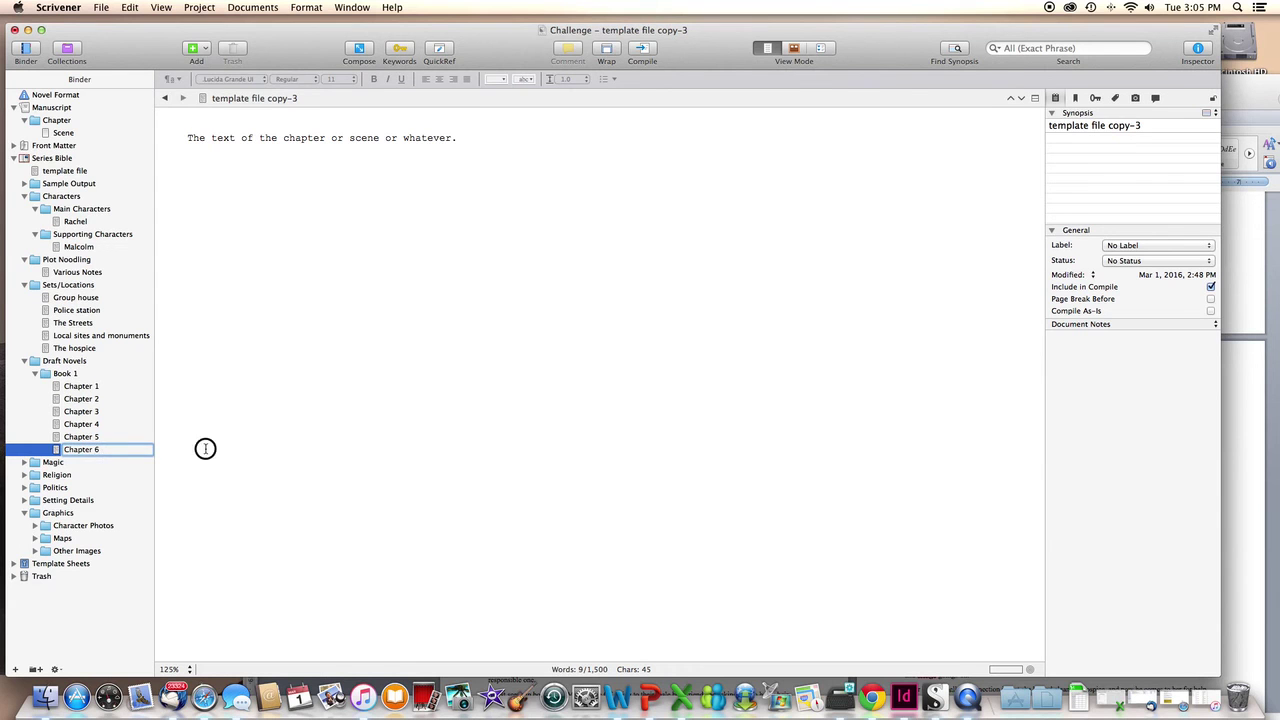
key("Return")
- Cut the line "Opening Scene: Show the MC, introduce the flaw, theme." from the Chapter 1 text
left_click(88, 386)
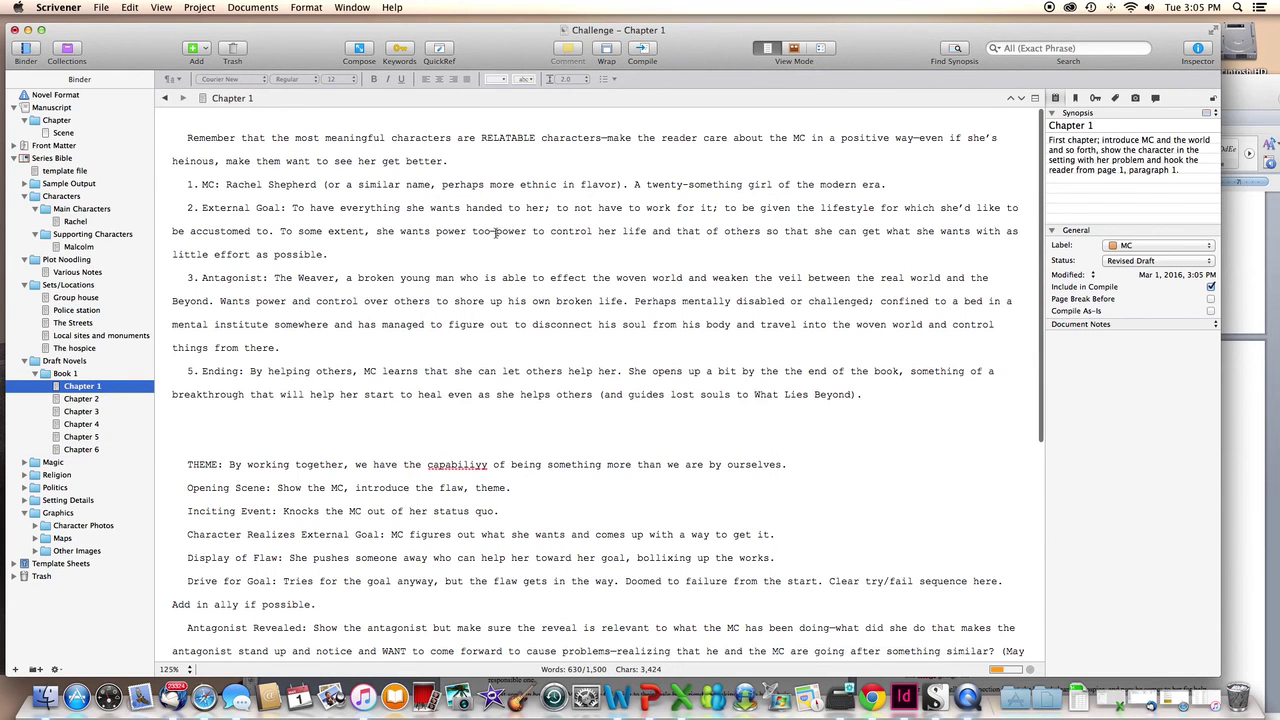
scroll(486, 237, "down", 8)
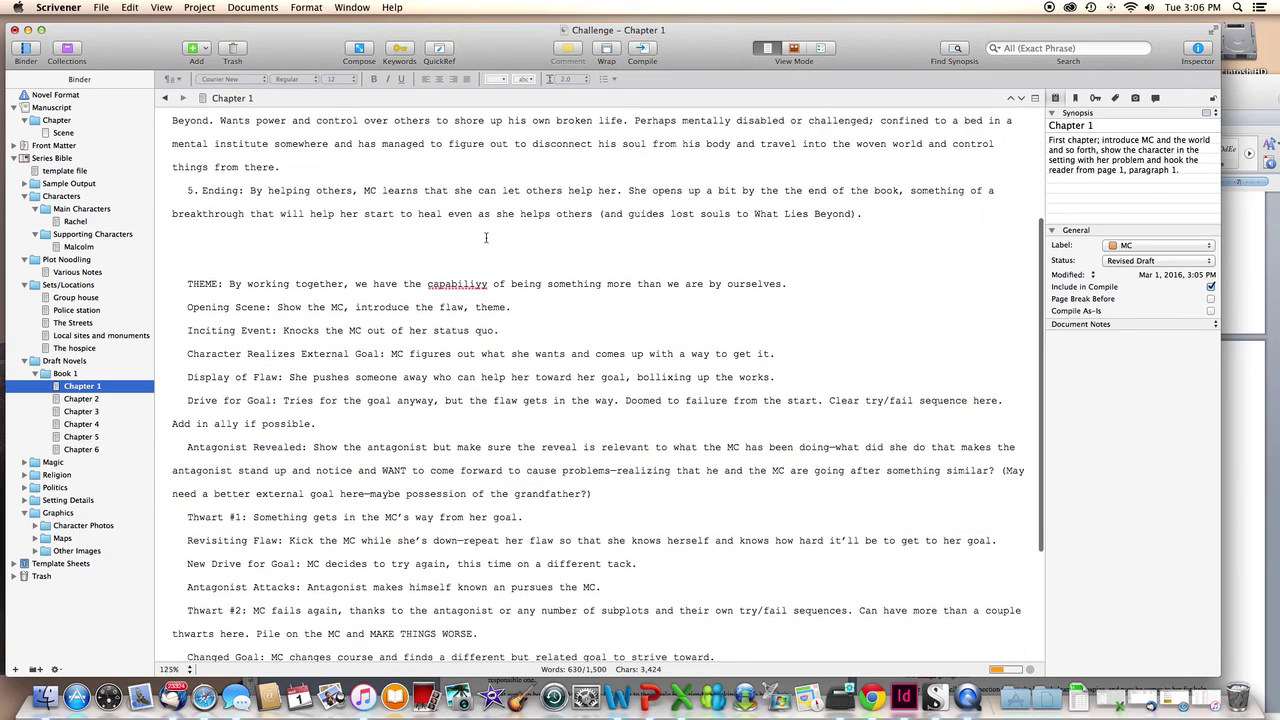
scroll(486, 237, "down", 2)
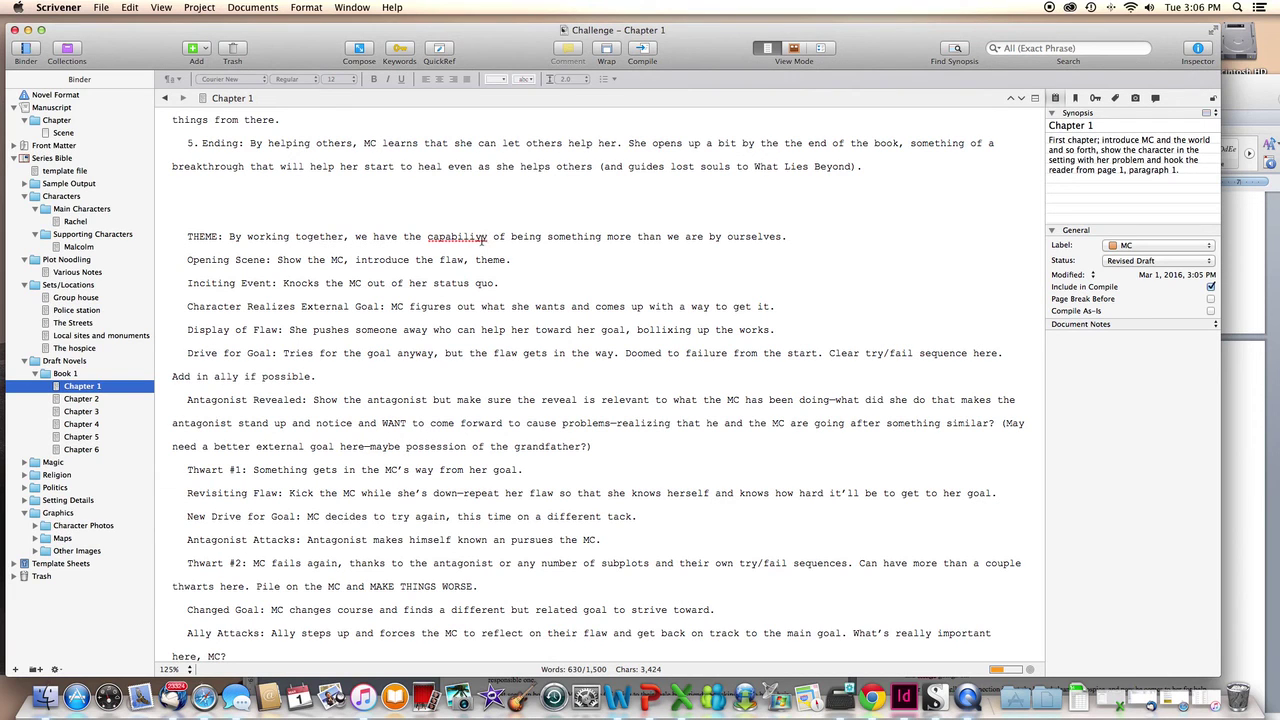
left_click_drag(512, 260, 187, 264)
key("super+x")
- Add an index card after Chapter 1 in Book 1, paste the Opening Scene line as its title and undo that paste
left_click(113, 370)
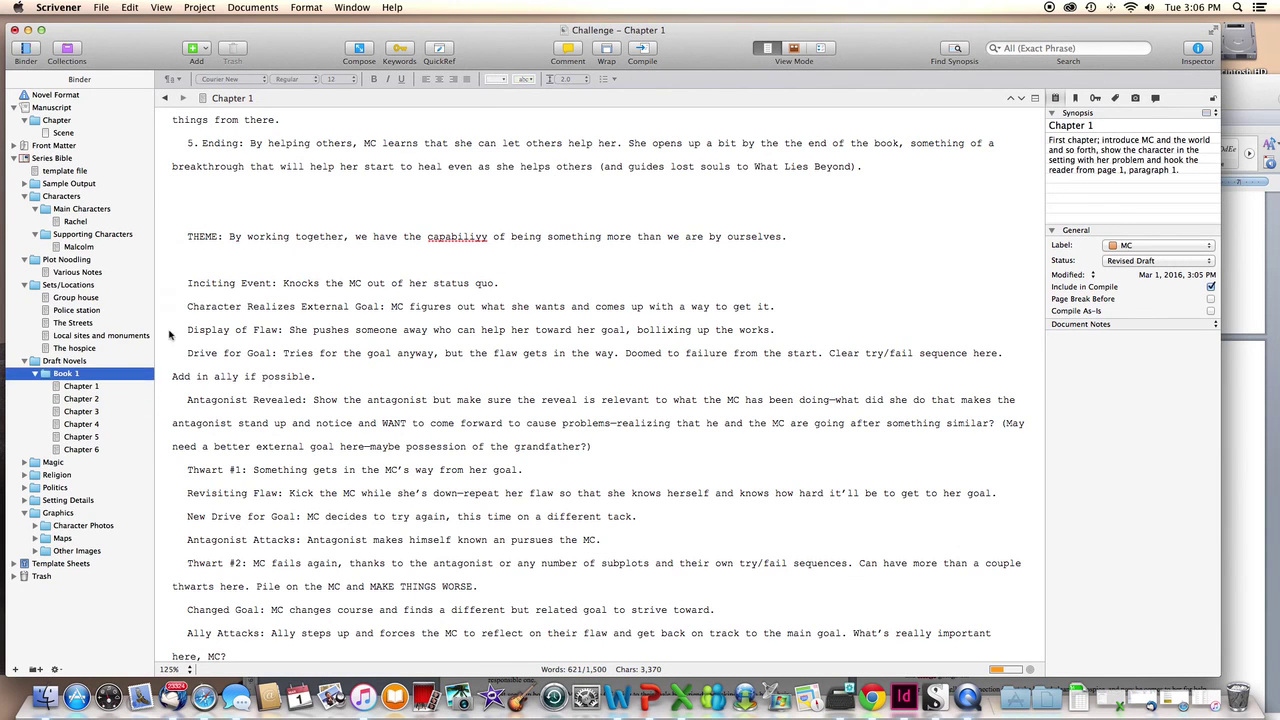
double_click(293, 224)
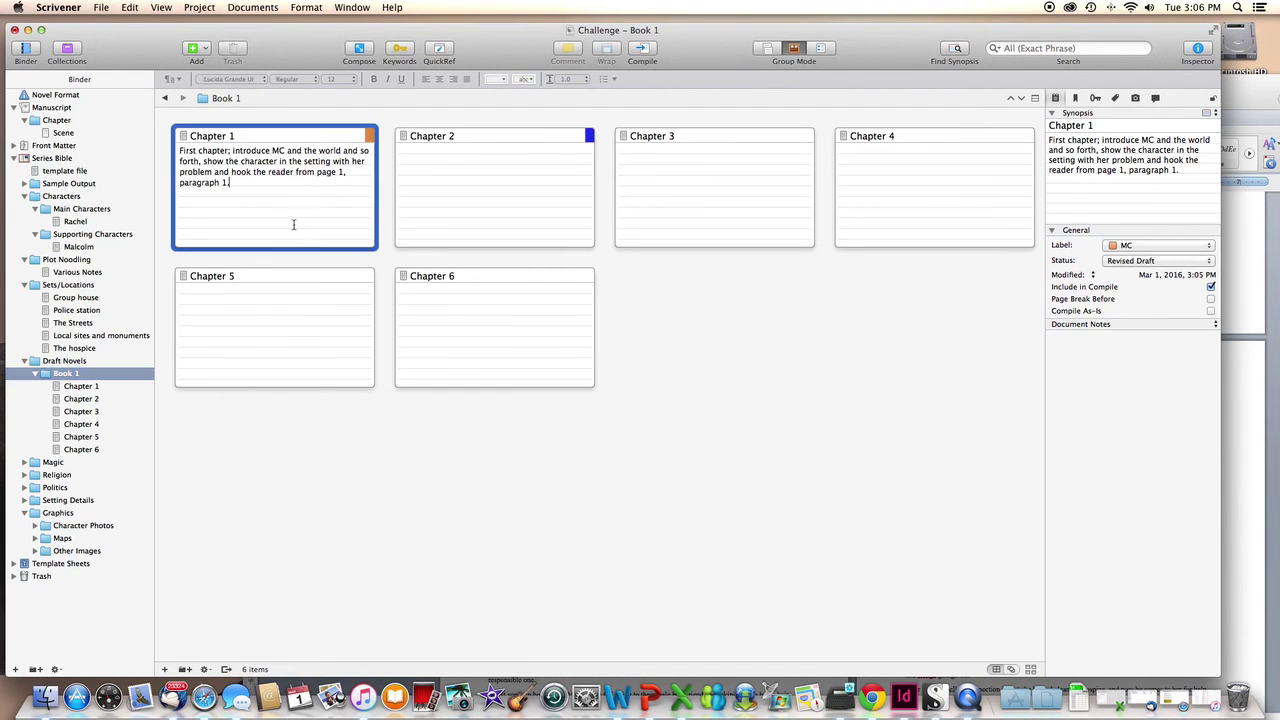
key("super+n")
key("super+v")
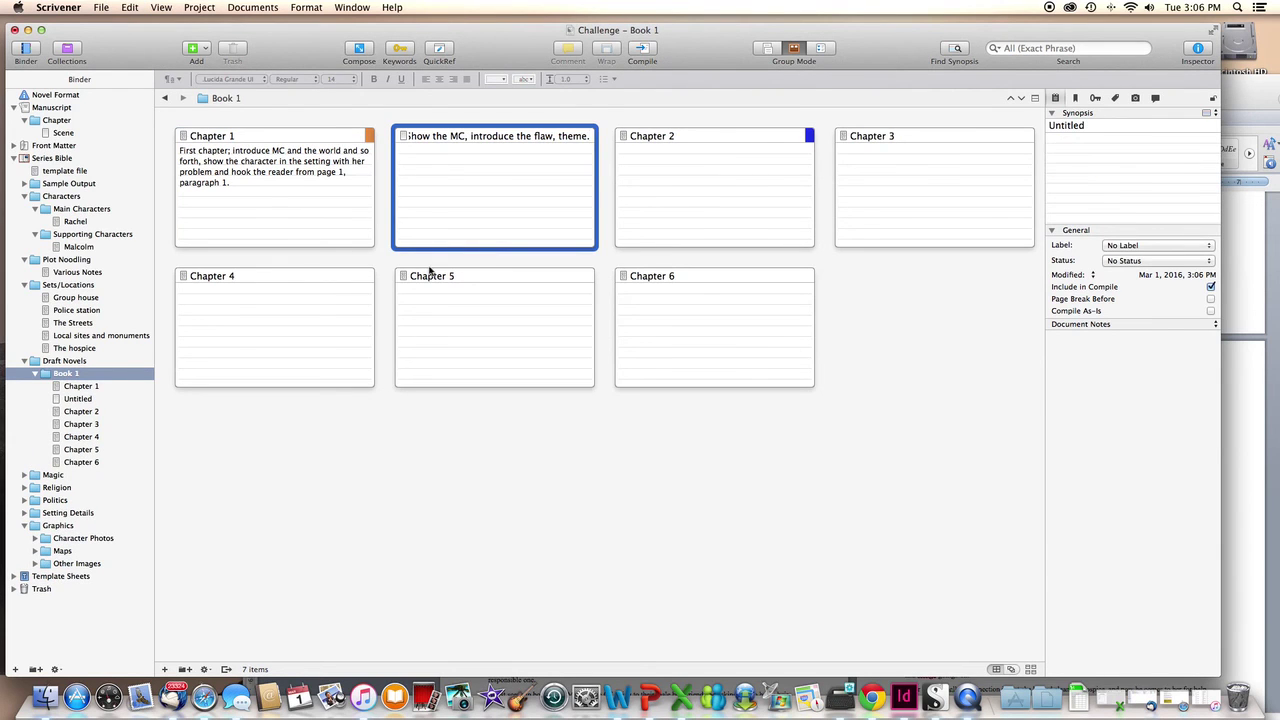
left_click(130, 7)
left_click(152, 21)
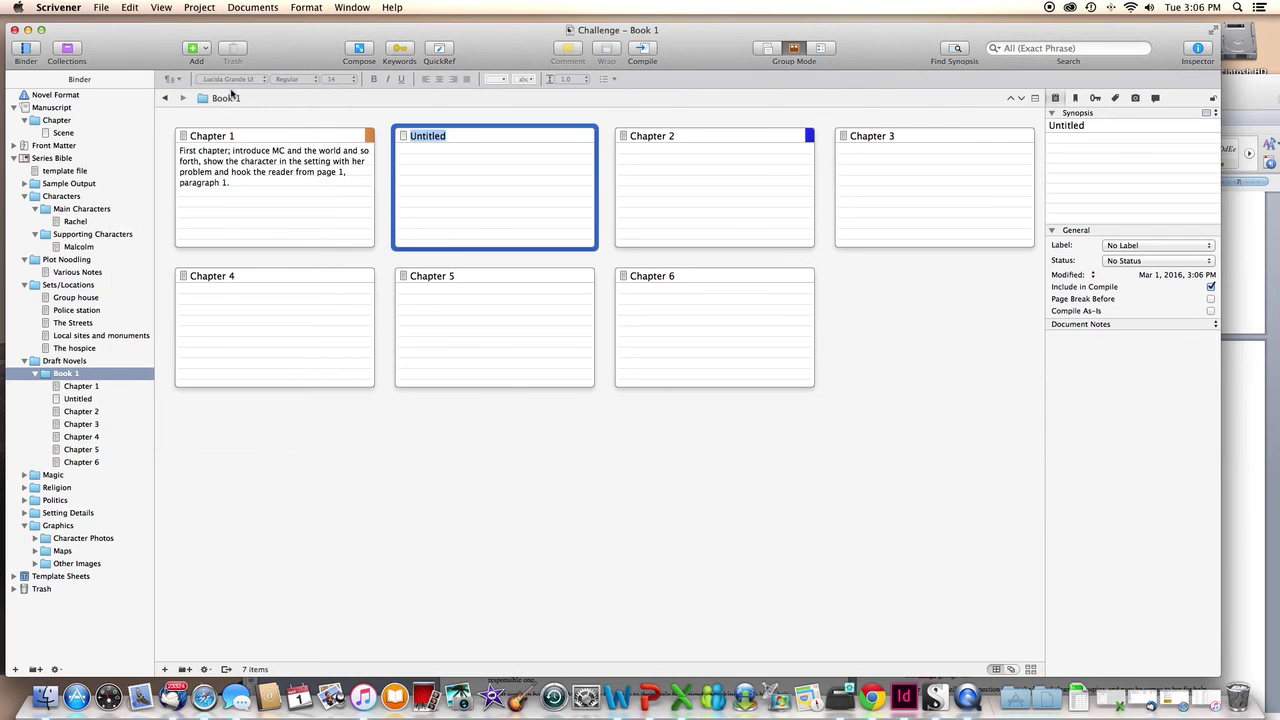
- Add another blank index card directly after the Chapter 1 card in Book 1
left_click(435, 233)
left_click(268, 211)
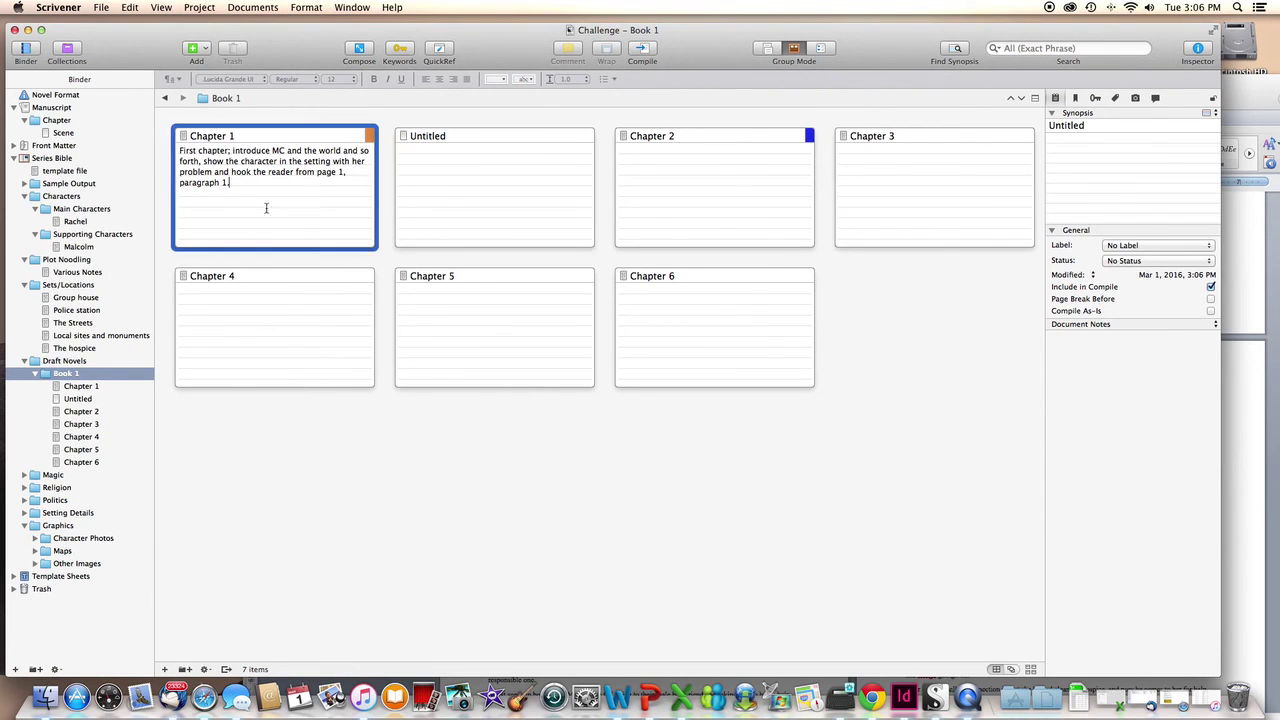
left_click(274, 208)
left_click(274, 208)
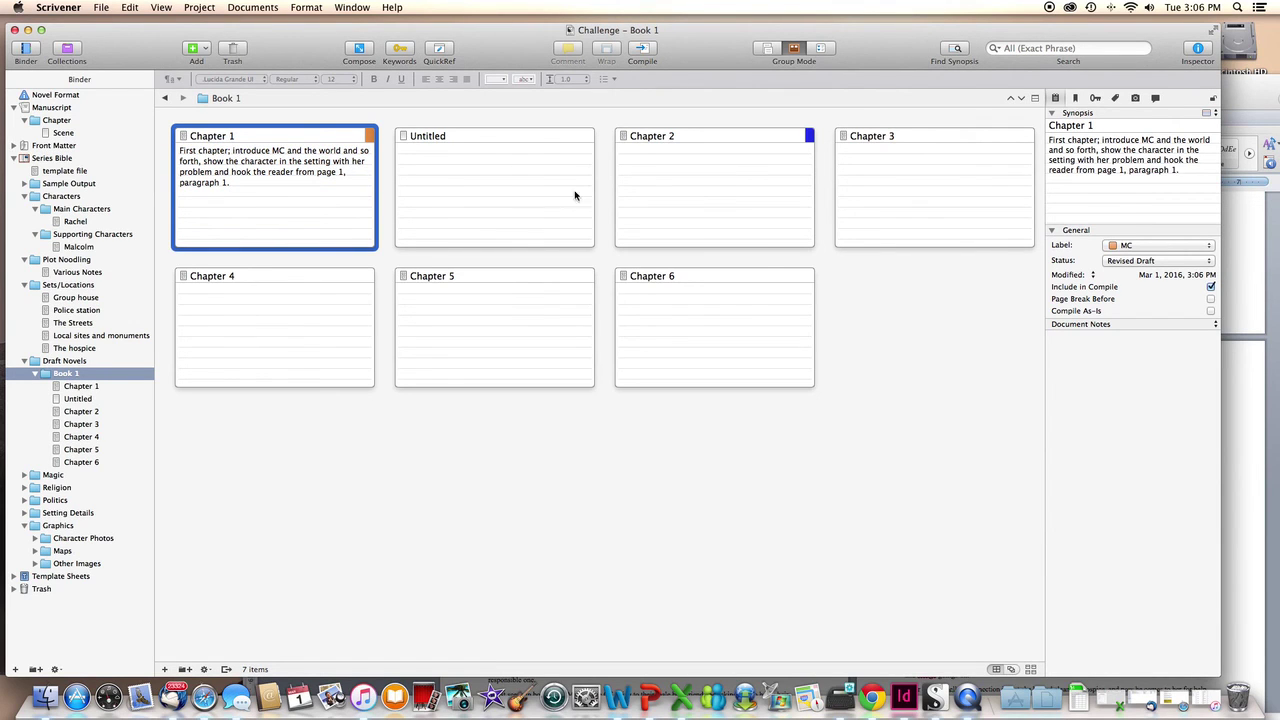
left_click(303, 218)
key("super+n")
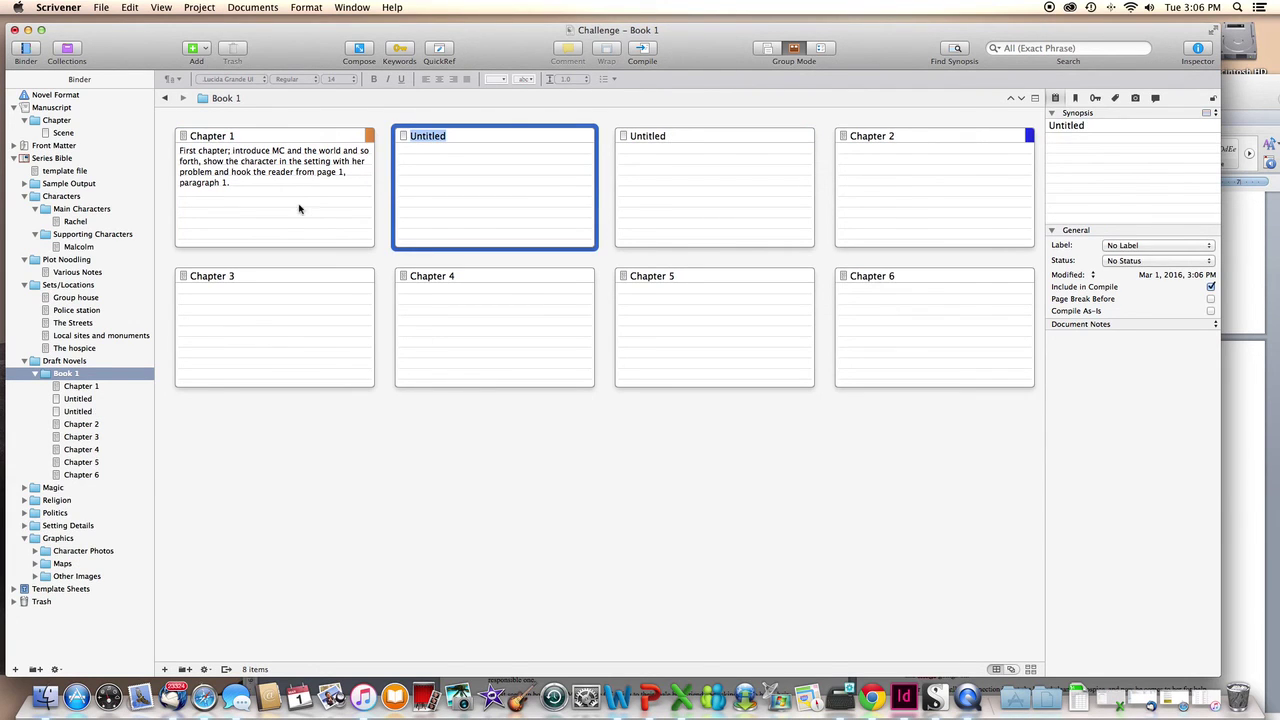
- Paste the Opening Scene line at the end of the Chapter 1 card's synopsis, separated from the existing text by a blank line
left_click(298, 209)
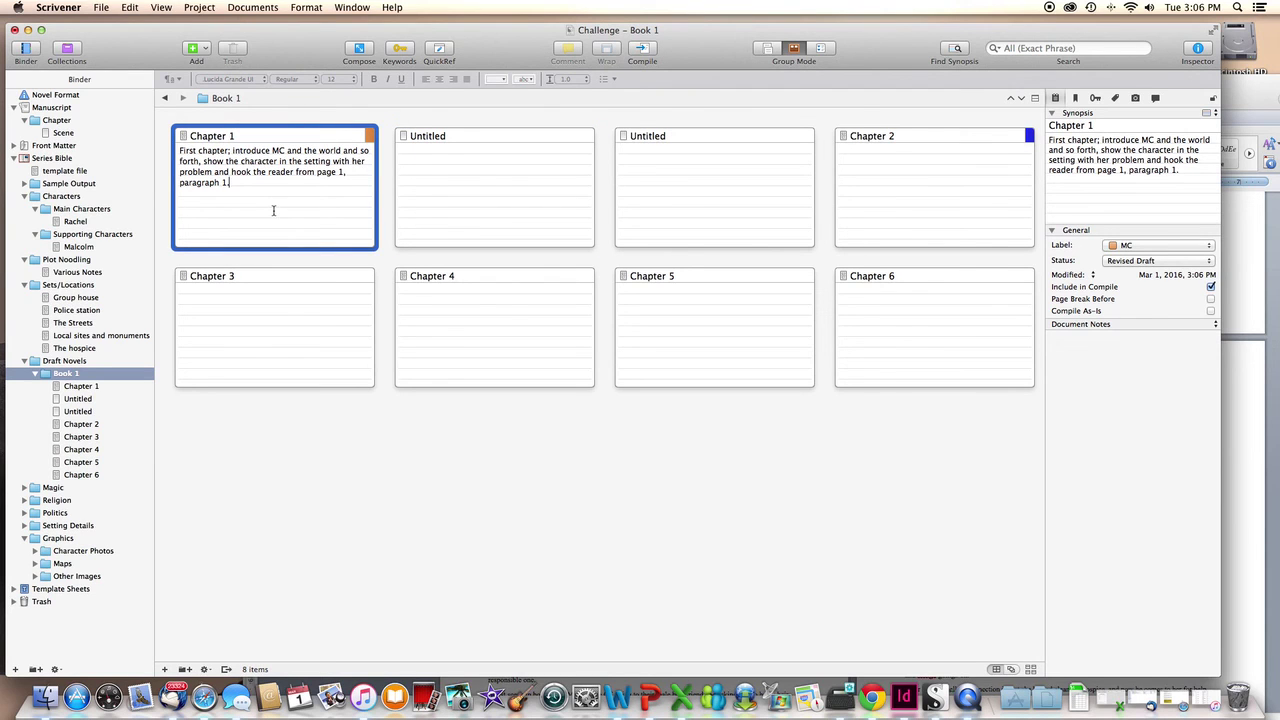
key("super+v")
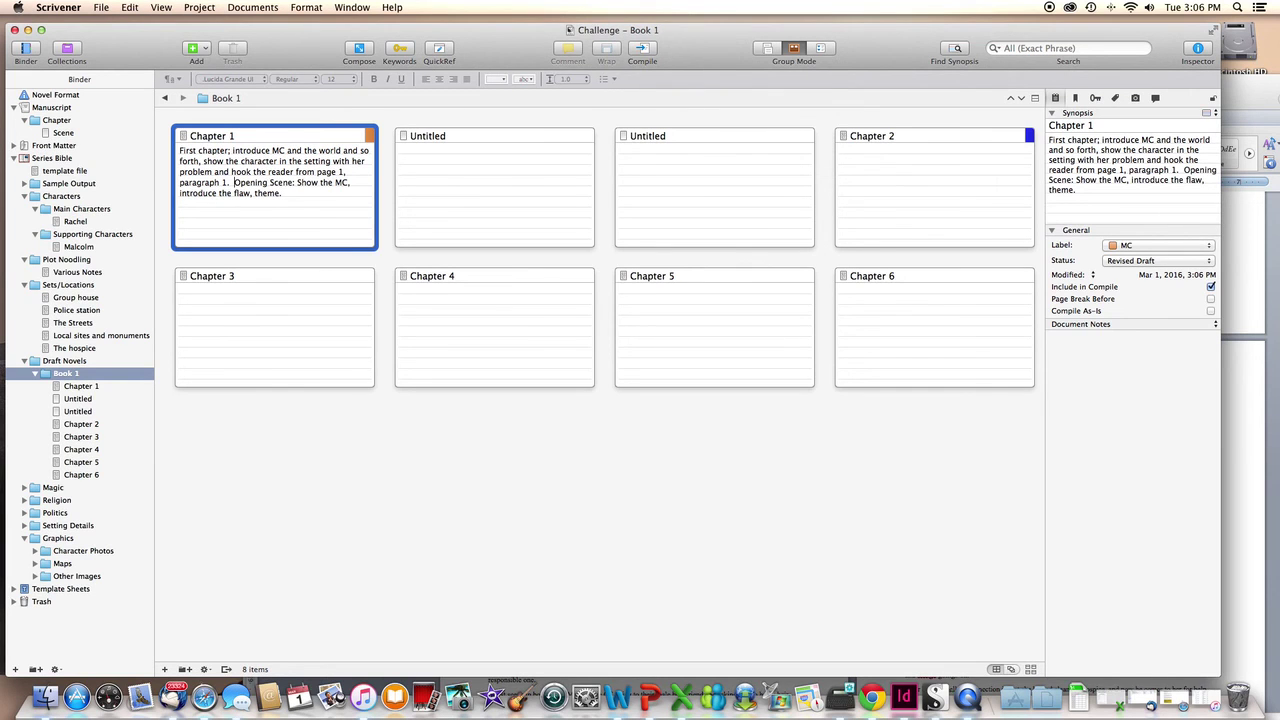
key("Return")
key("Return")
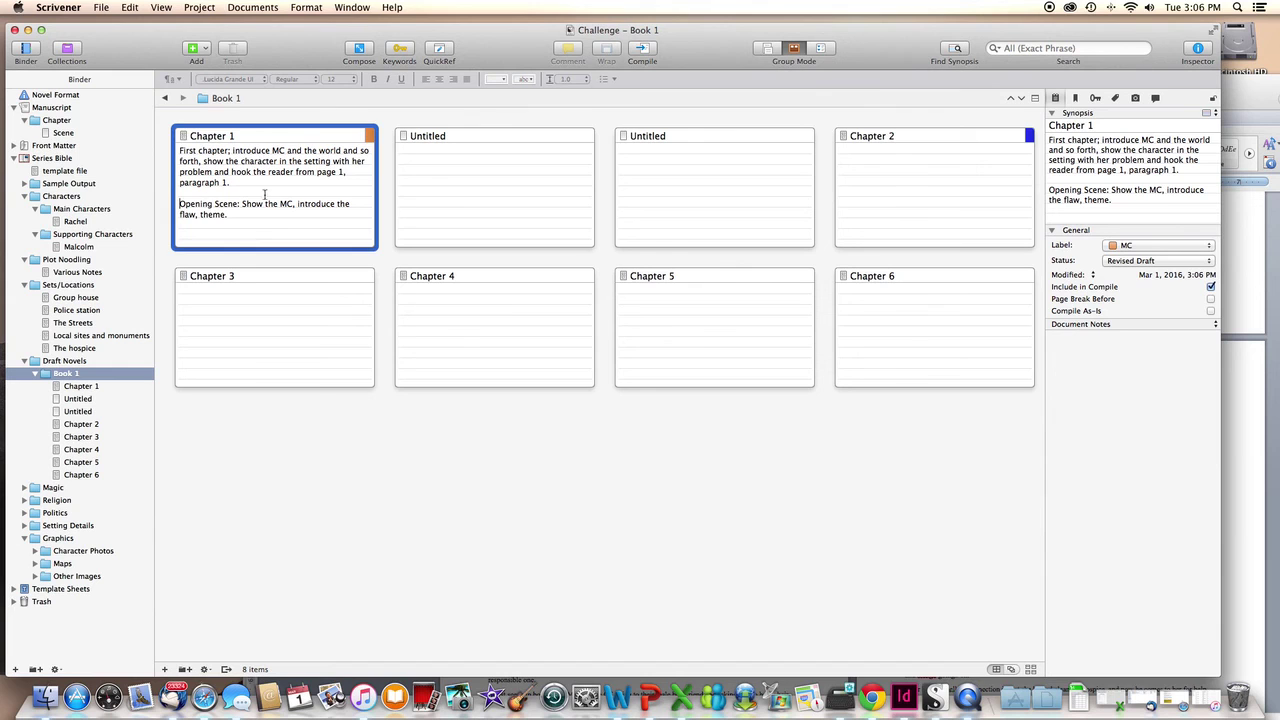
- Move all the untitled documents between Chapter 1 and Chapter 2 in Book 1 to the trash
left_click(462, 196)
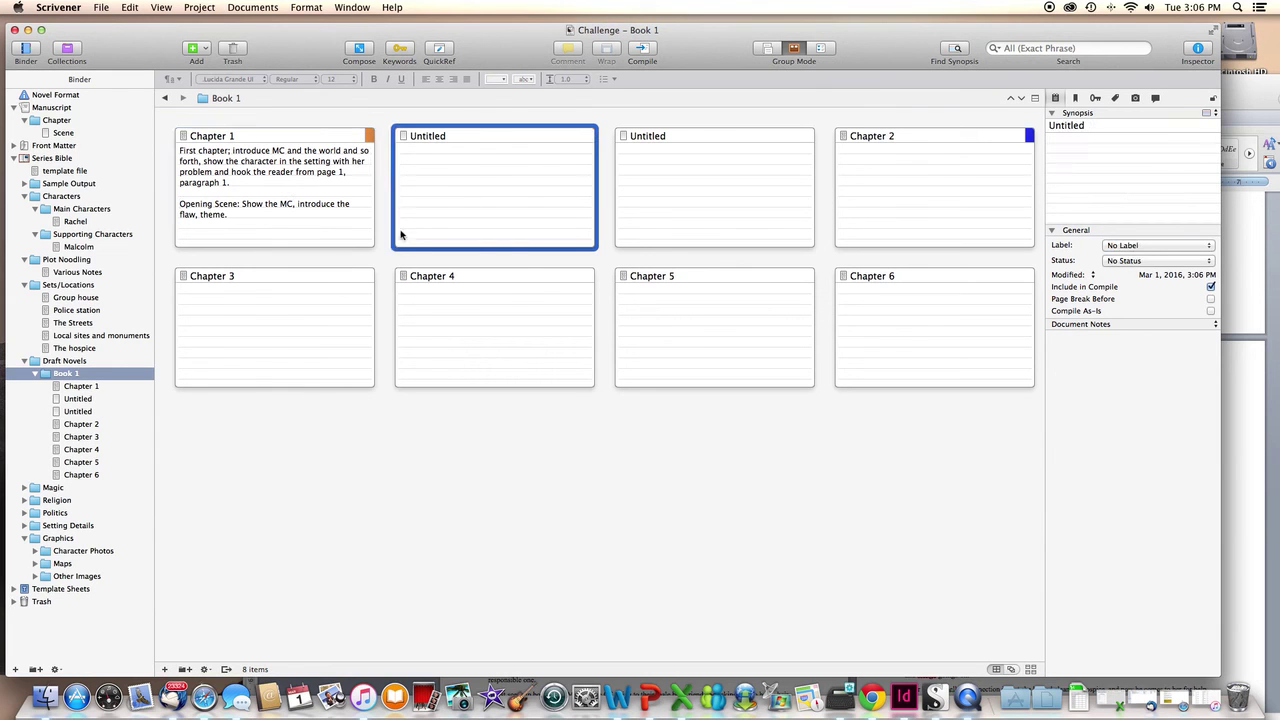
right_click(90, 398)
left_click(97, 407)
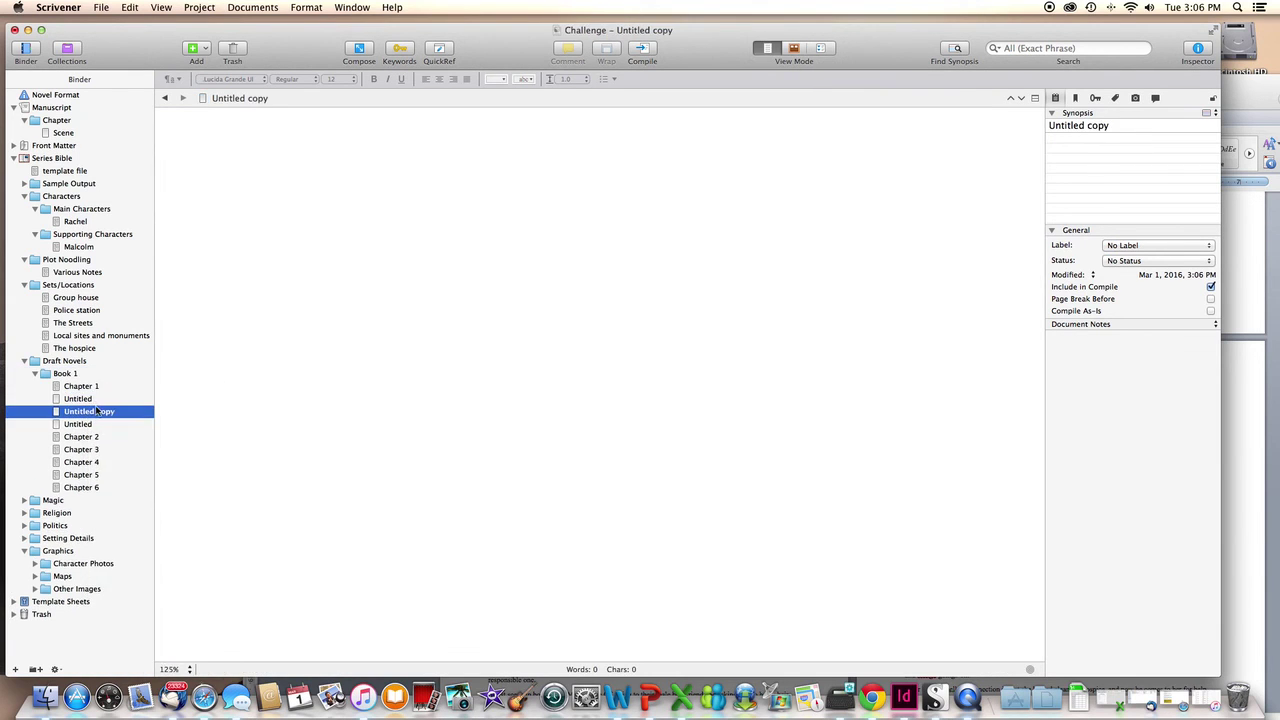
right_click(92, 398)
left_click(110, 439)
right_click(92, 412)
left_click(110, 431)
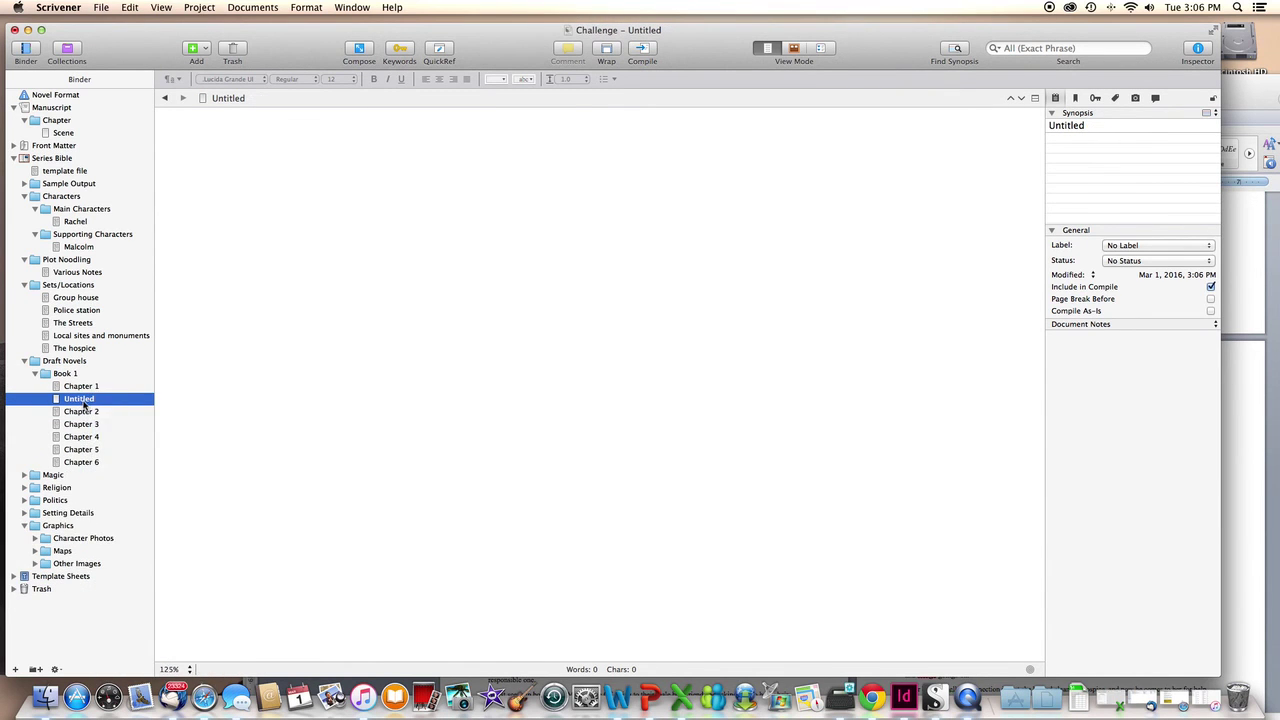
right_click(85, 404)
left_click(105, 429)
- Move the line "Inciting Event: Knocks the MC out of her status quo." from the Chapter 1 text to the Chapter 2 card's synopsis
left_click(86, 386)
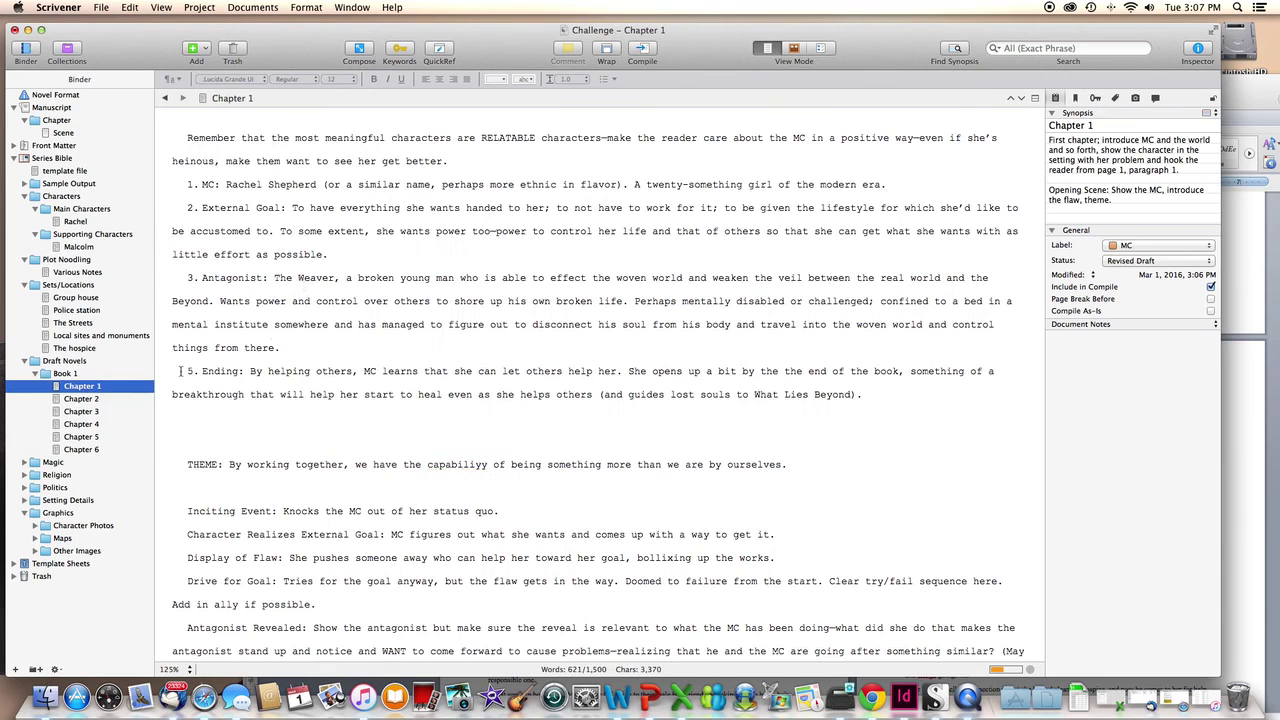
left_click_drag(499, 511, 189, 511)
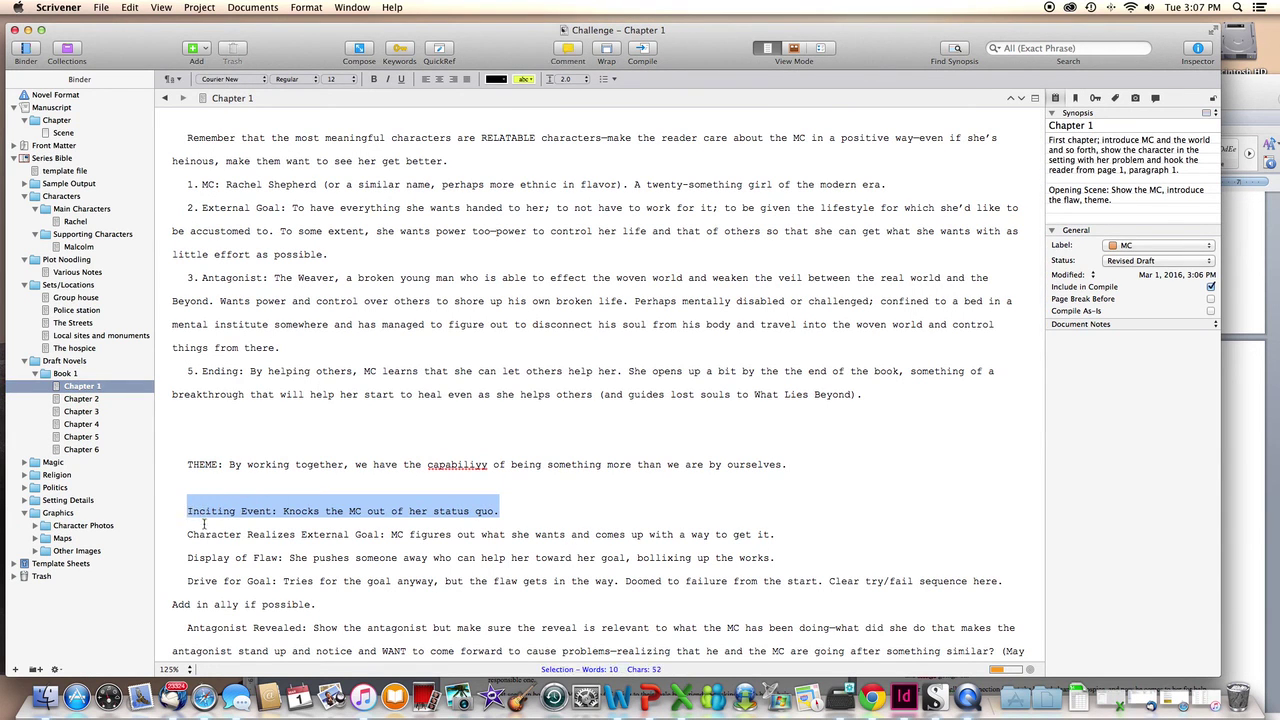
key("super+x")
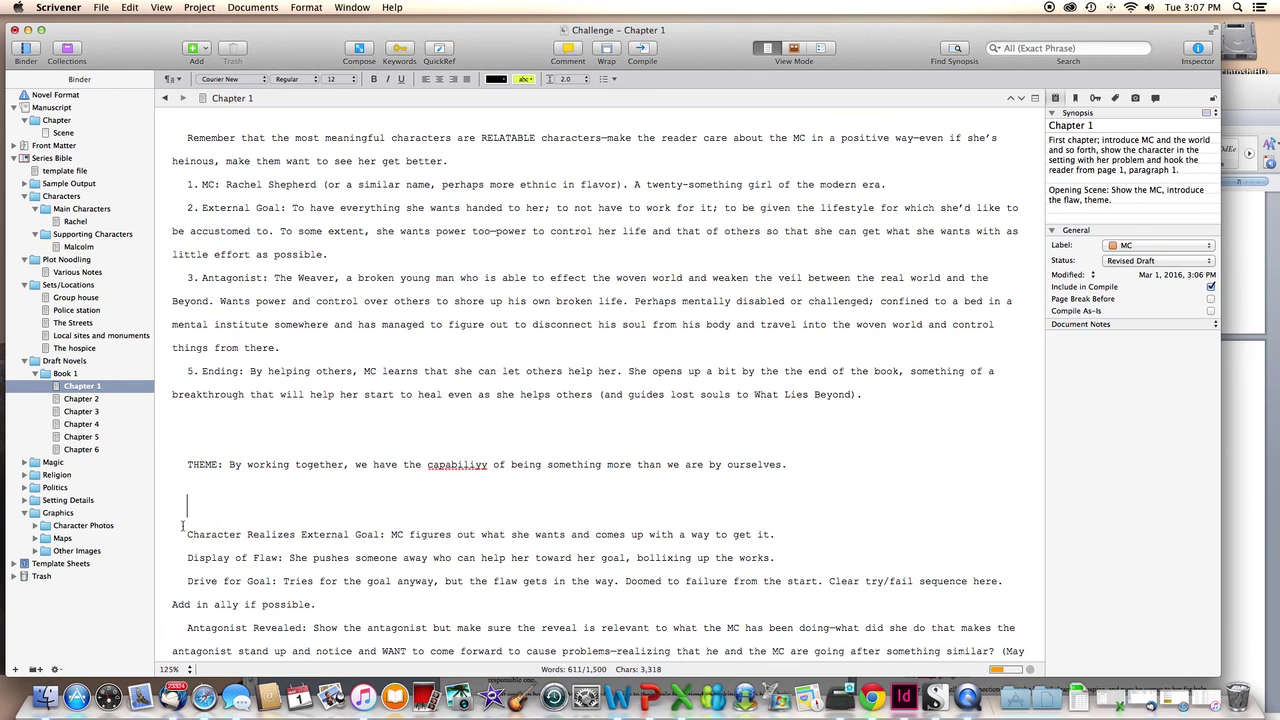
left_click(103, 400)
left_click(80, 373)
double_click(520, 200)
key("super+v")
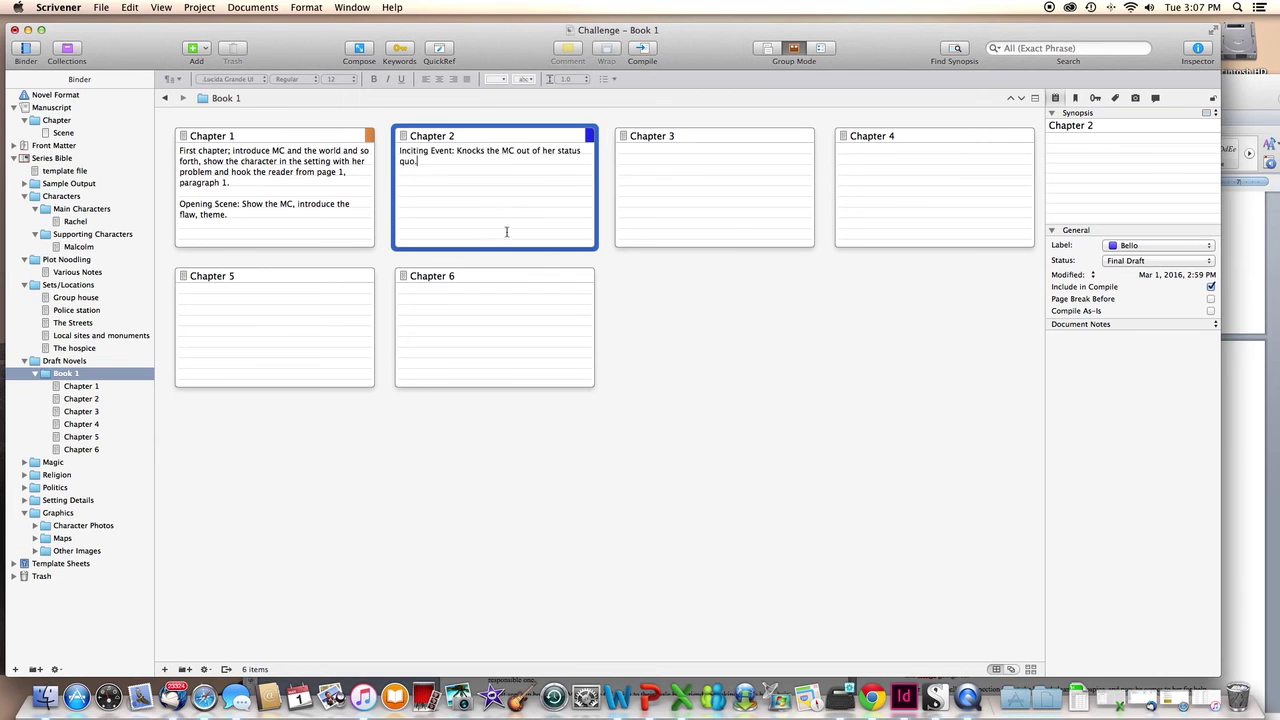
left_click(784, 312)
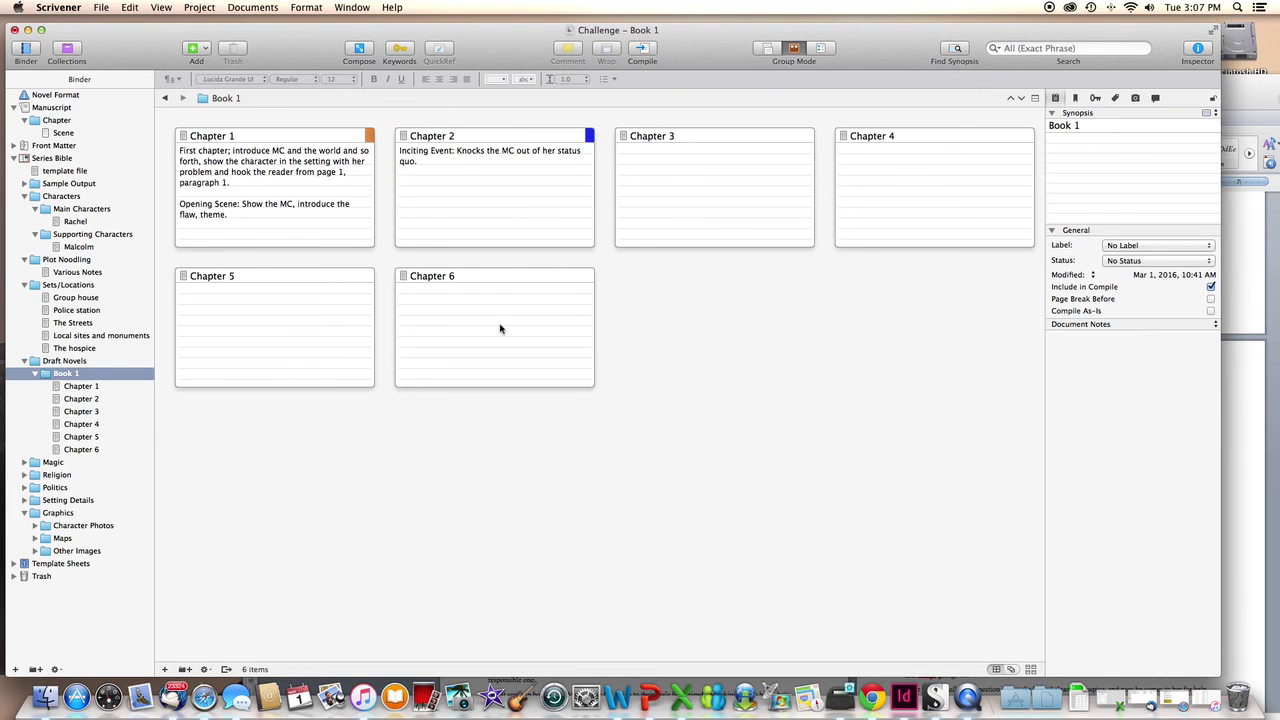
- Move the "Character Realizes External Goal" line from the Chapter 1 text to the Chapter 3 index card's synopsis in Book 1
left_click(84, 386)
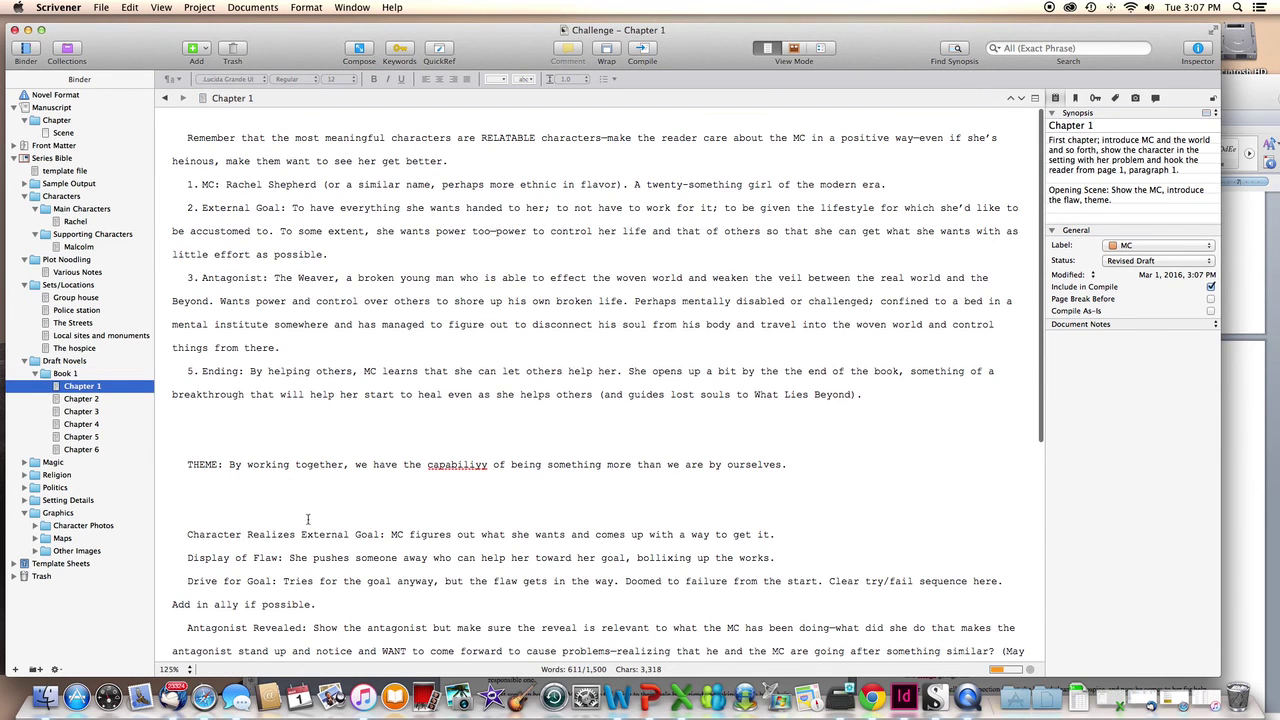
left_click_drag(778, 534, 175, 535)
key("BackSpace")
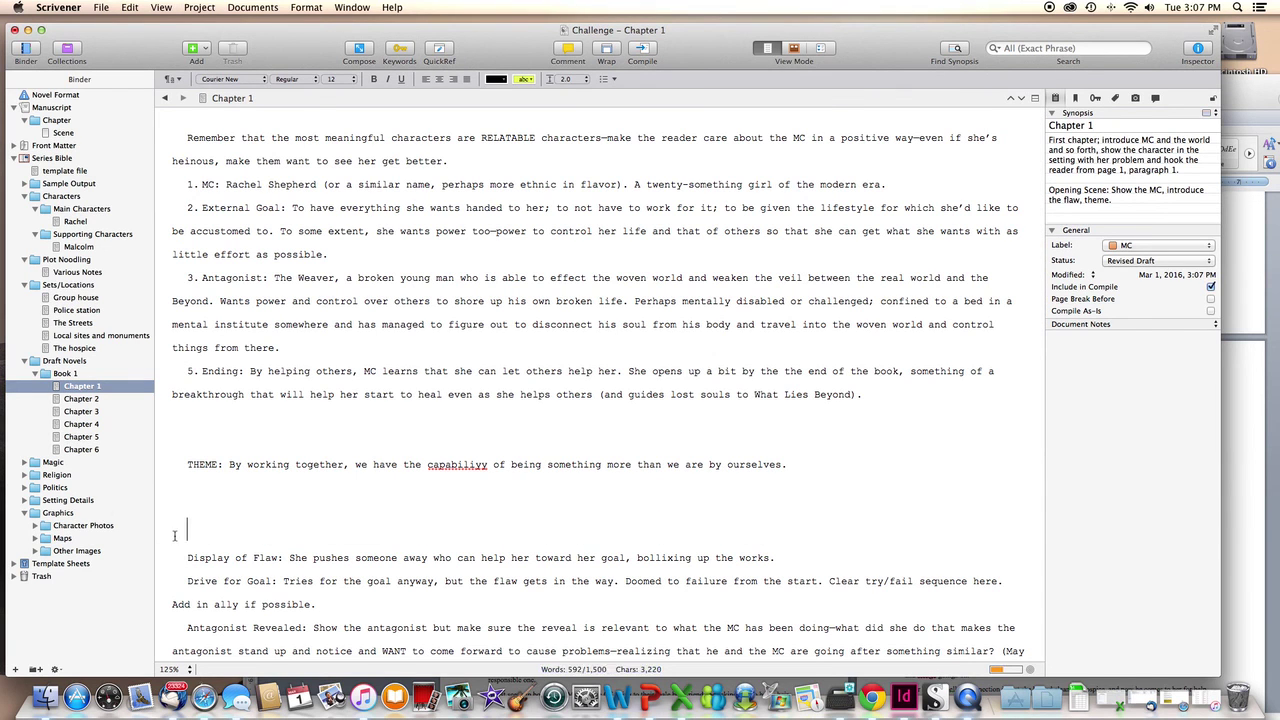
left_click(82, 374)
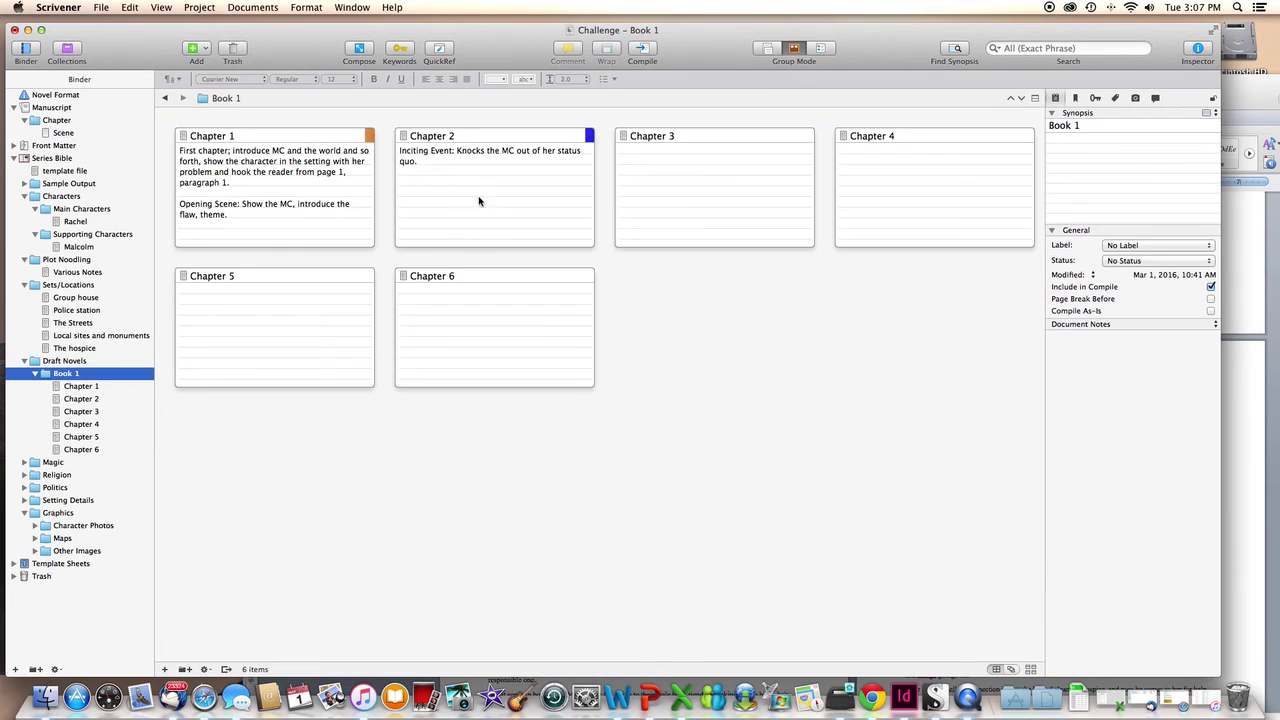
double_click(685, 203)
key("super+v")
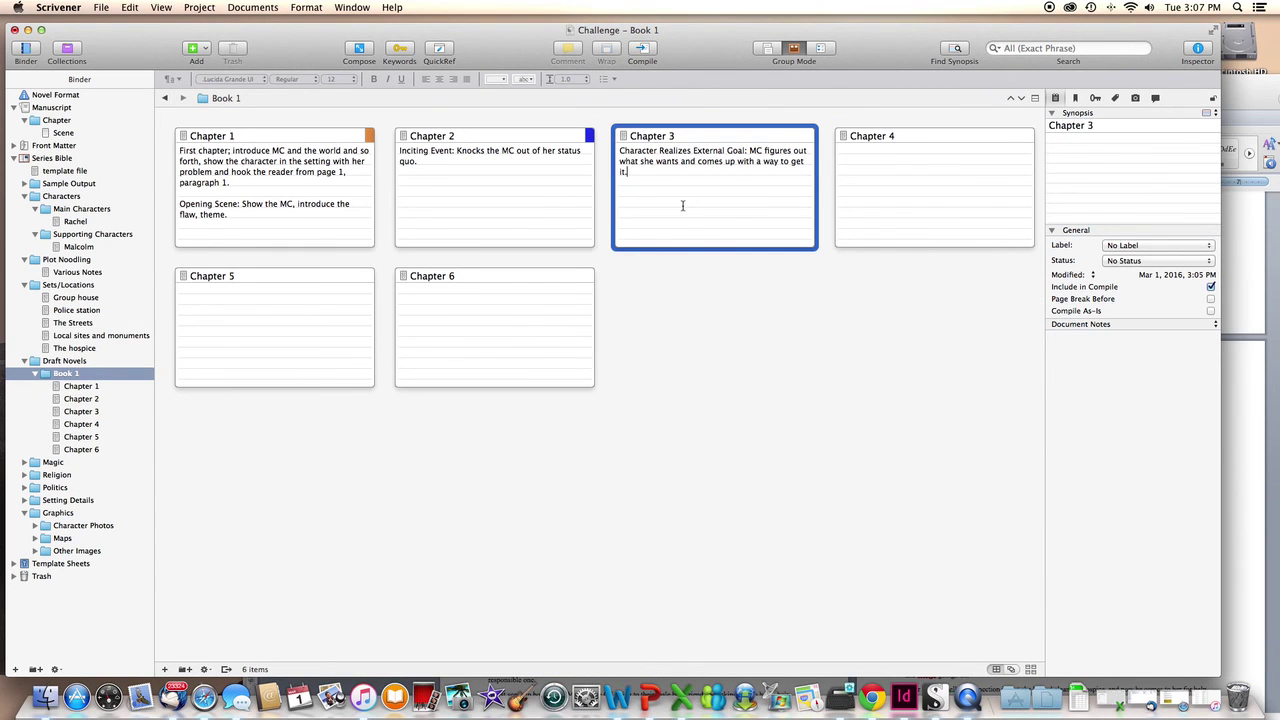
left_click(696, 271)
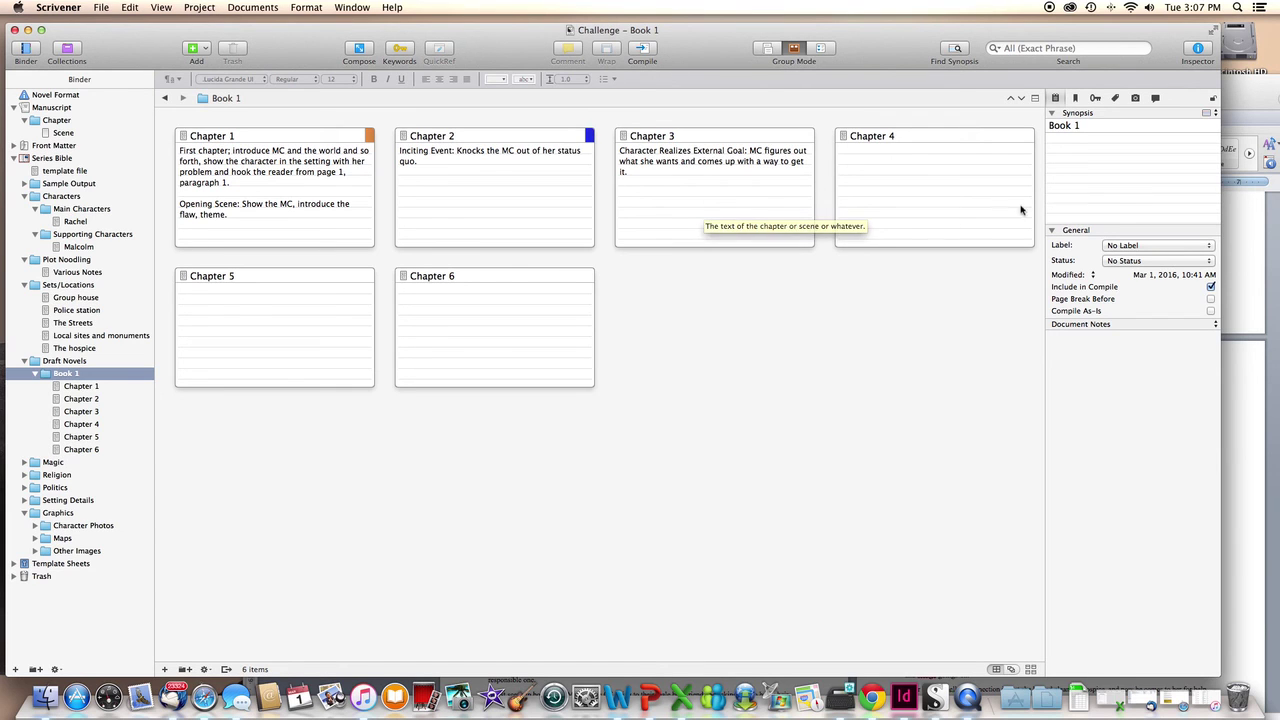
- Set the label of the Chapter 2 and Chapter 1 index cards to No Label
right_click(516, 163)
mouse_move(535, 213)
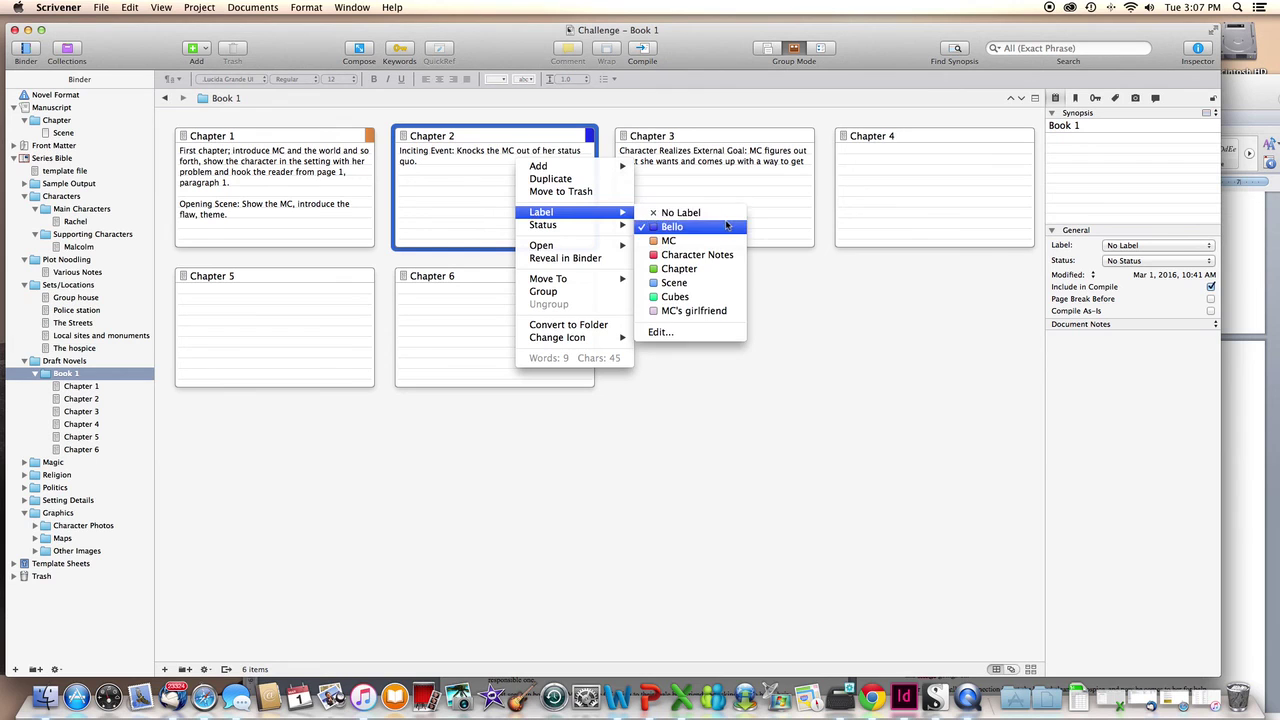
left_click(680, 213)
right_click(288, 166)
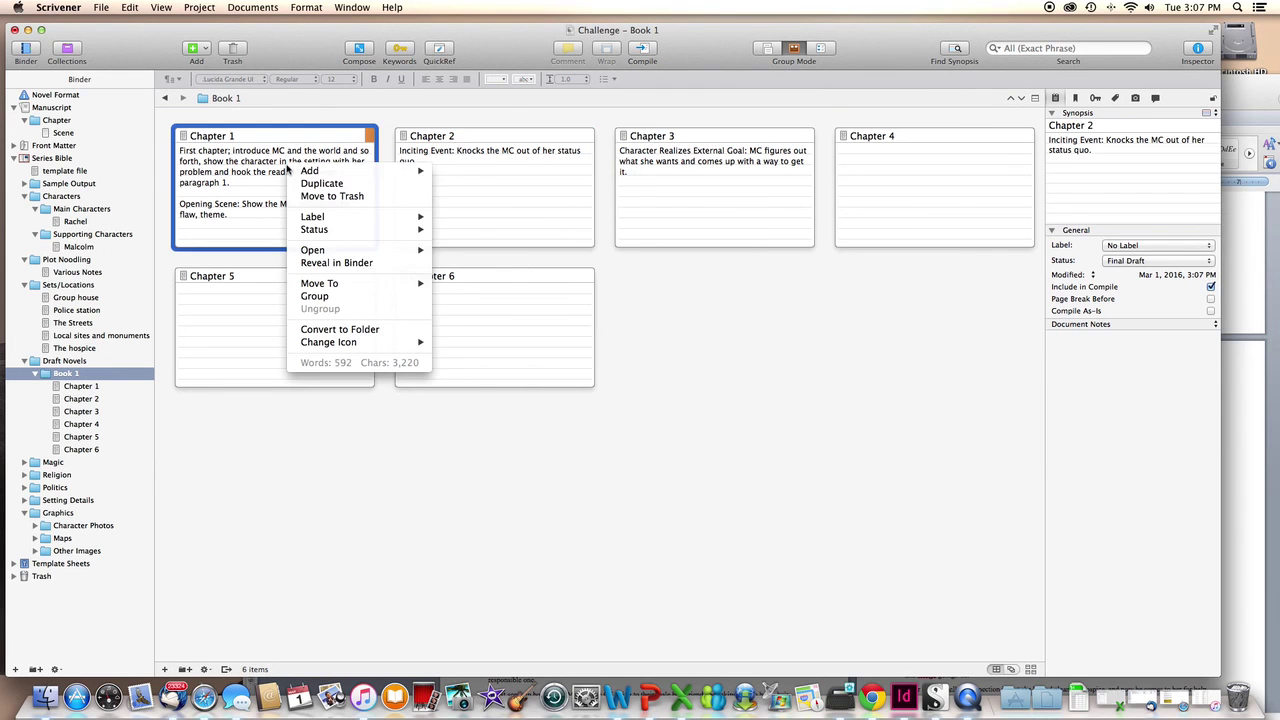
mouse_move(316, 219)
left_click(478, 217)
left_click(645, 266)
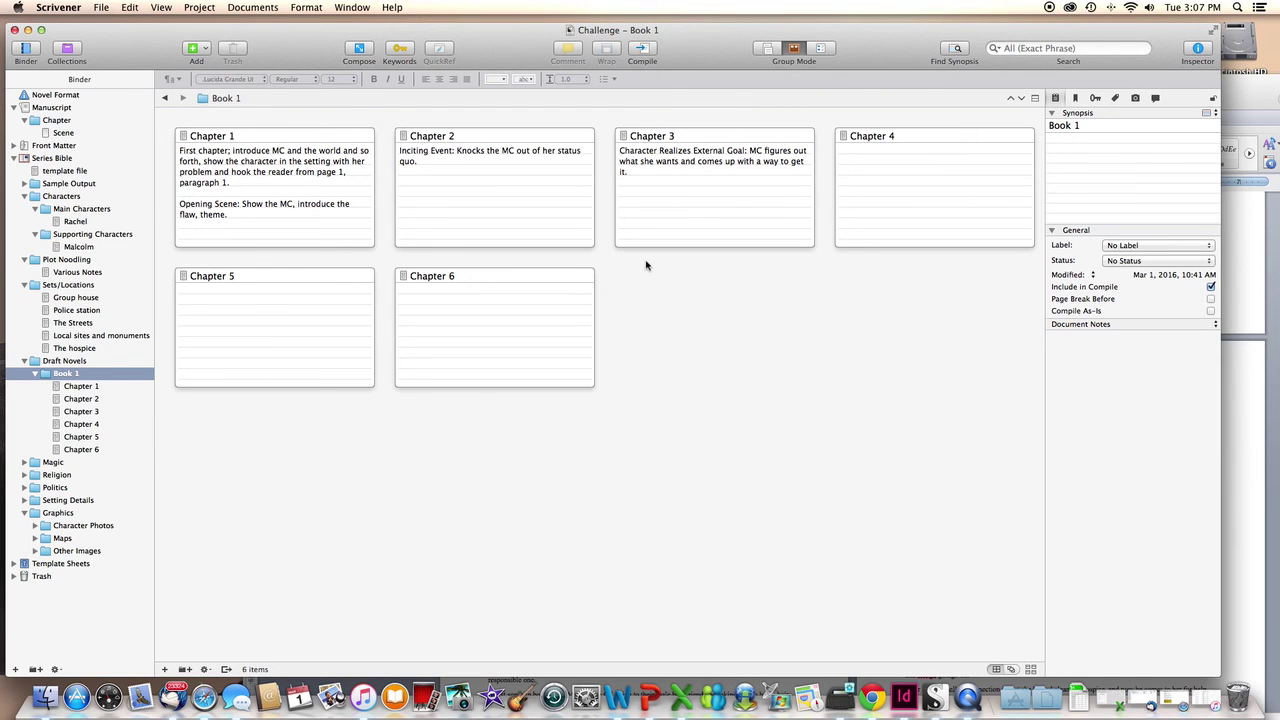
- Look over the first three chapter cards and read through the remaining outline beats in the Chapter 1 text
left_click(243, 221)
left_click(445, 203)
left_click(718, 193)
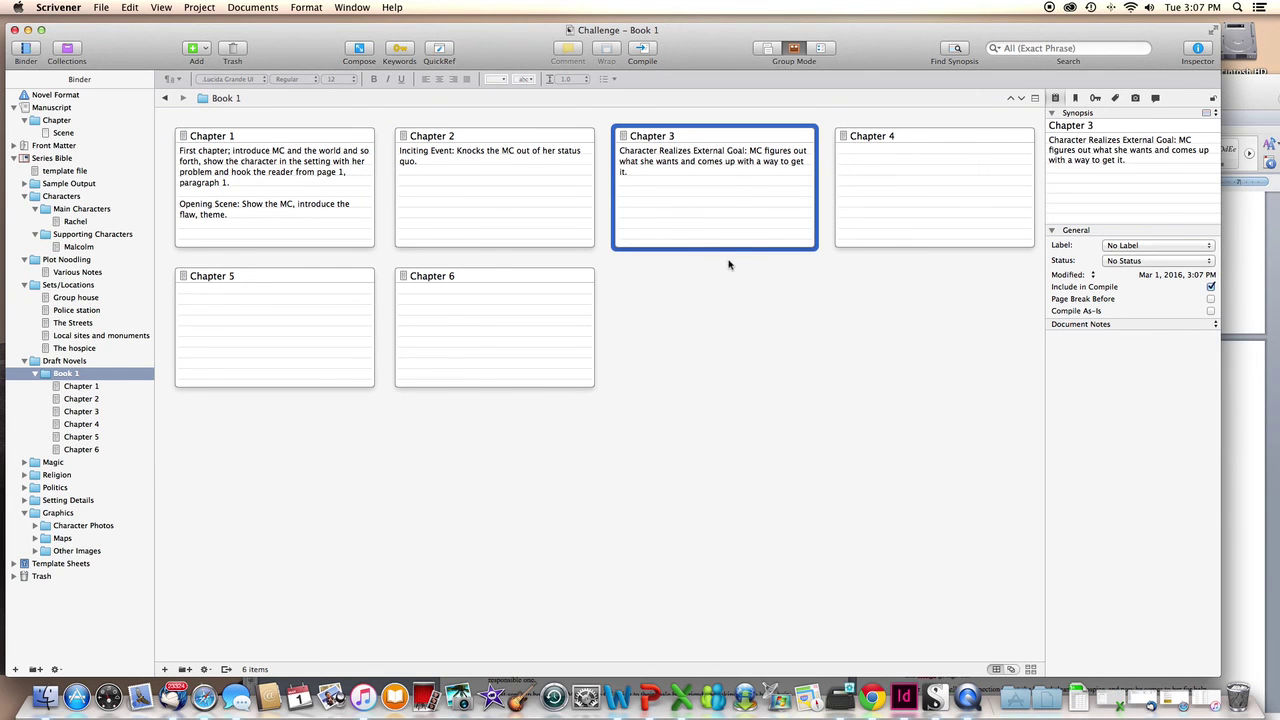
left_click(88, 387)
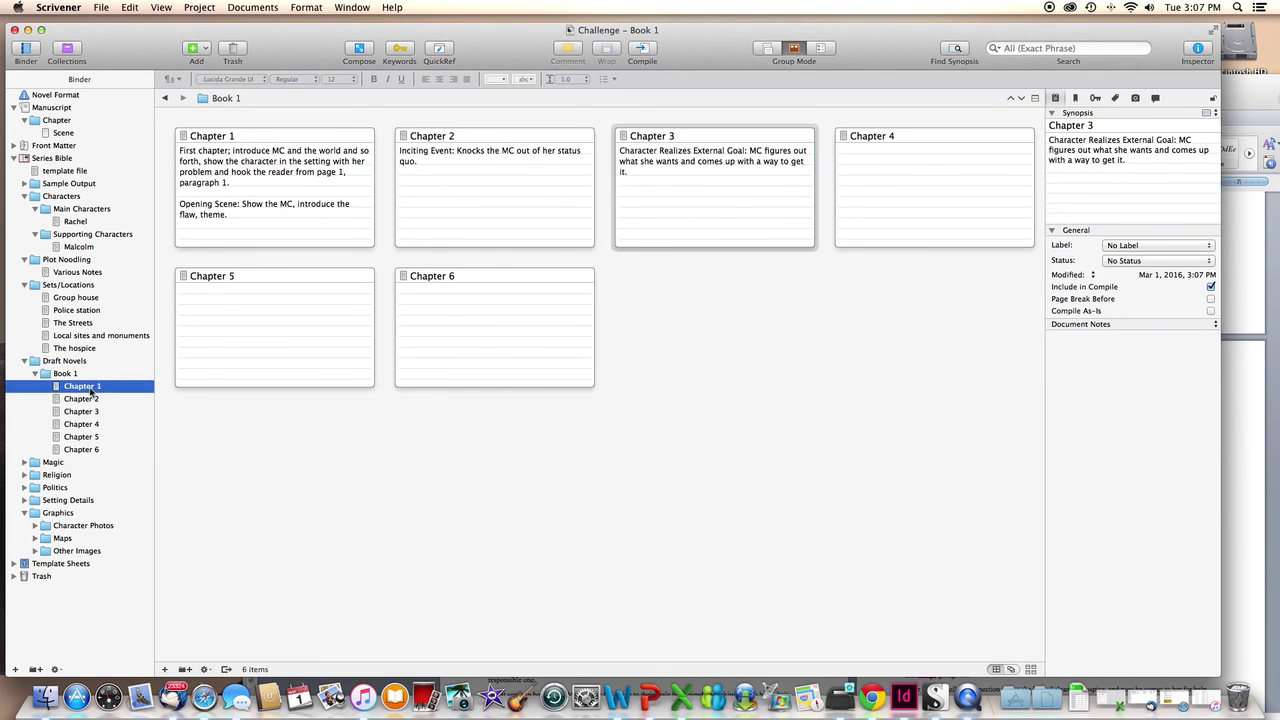
scroll(350, 453, "down", 4)
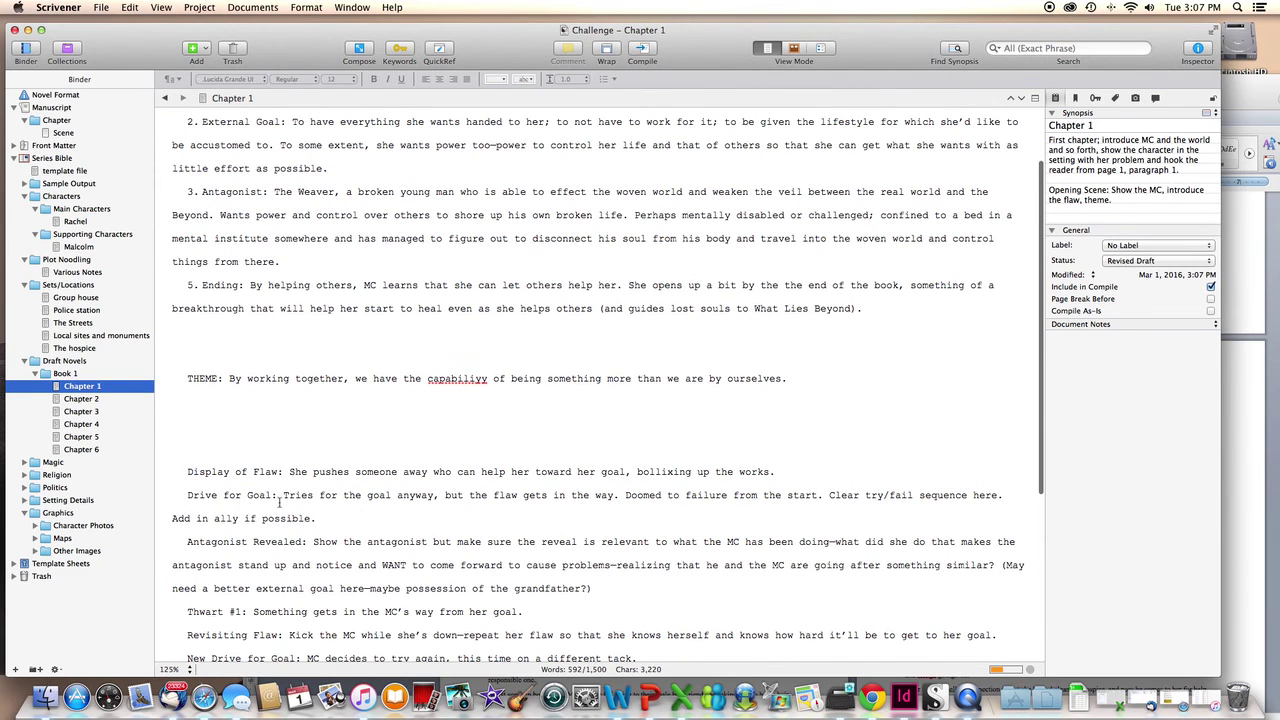
scroll(307, 525, "down", 2)
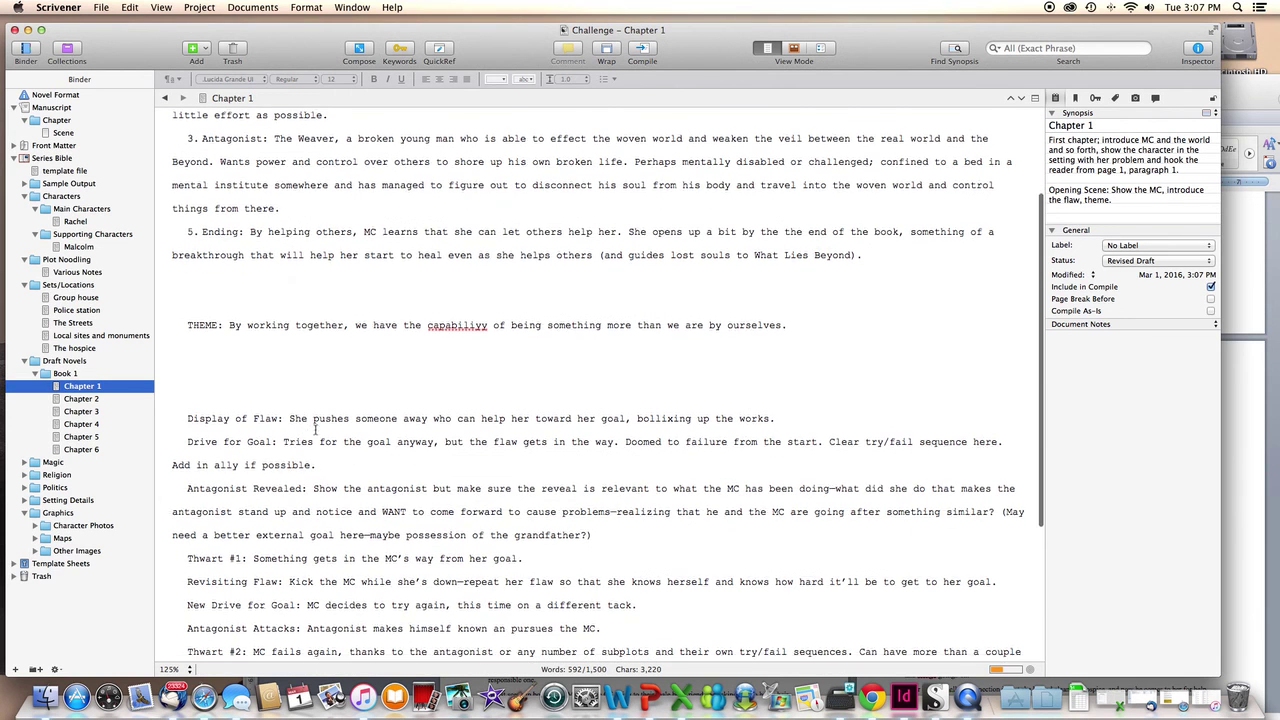
scroll(305, 426, "down", 6)
scroll(316, 430, "up", 3)
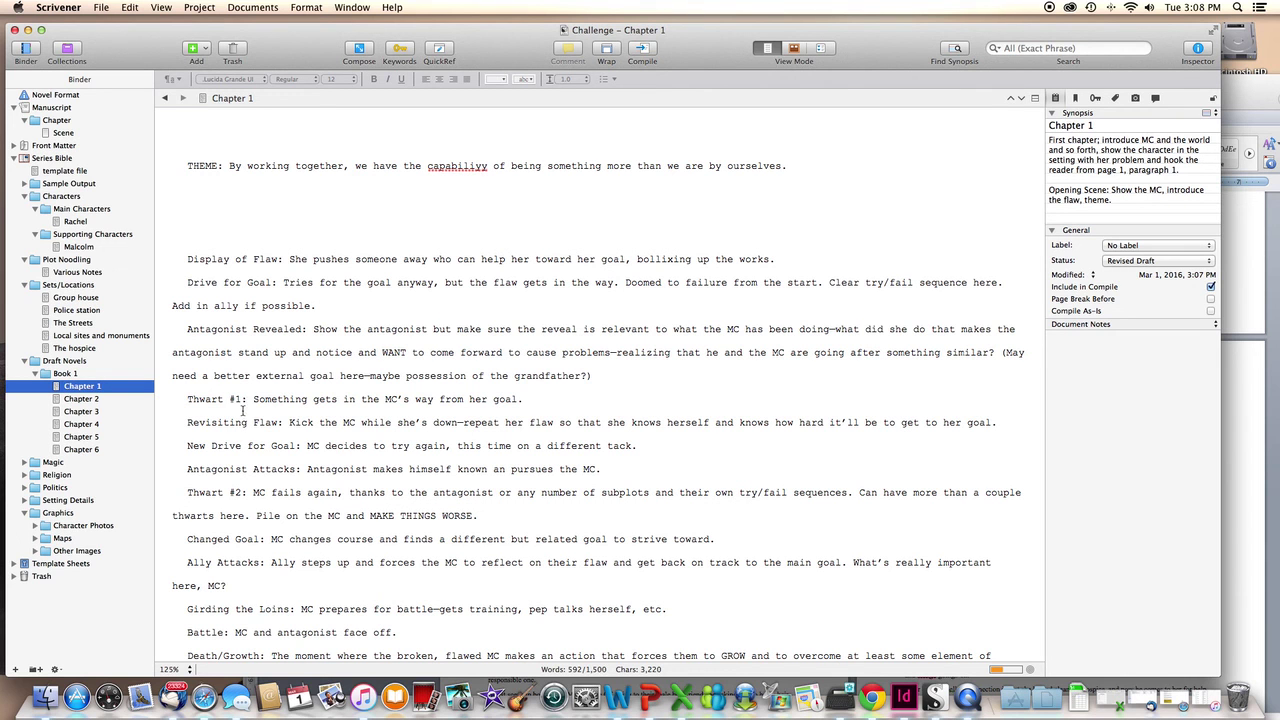
scroll(276, 400, "down", 2)
scroll(276, 396, "up", 4)
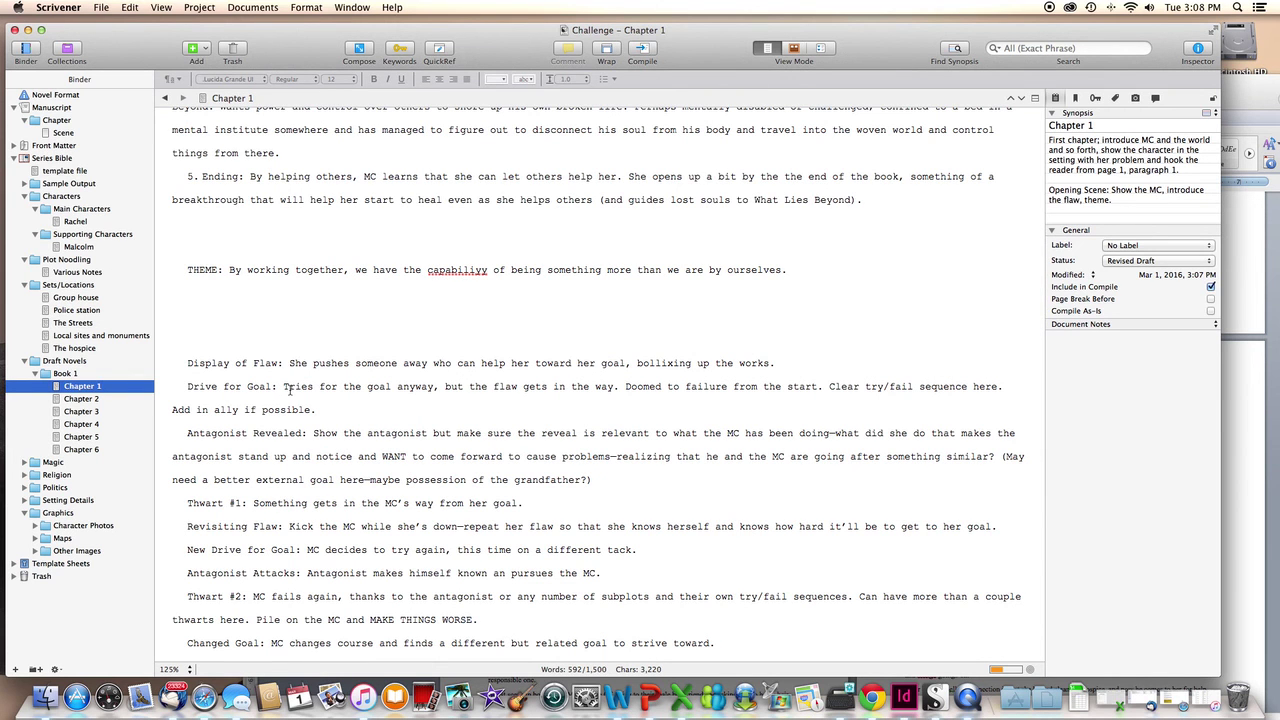
scroll(286, 388, "up", 5)
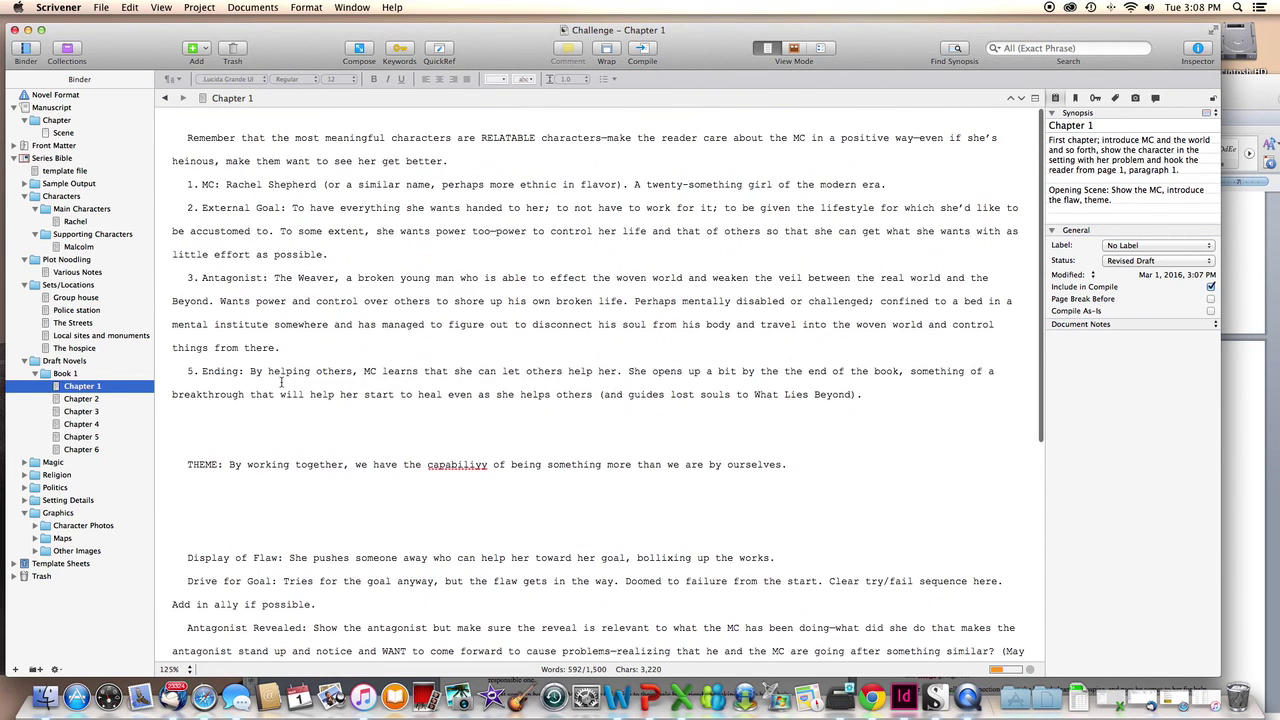
- Review the Book 1 corkboard, comparing the synopses on the Chapter 1, 2 and 3 cards with the still empty chapter cards
left_click(72, 374)
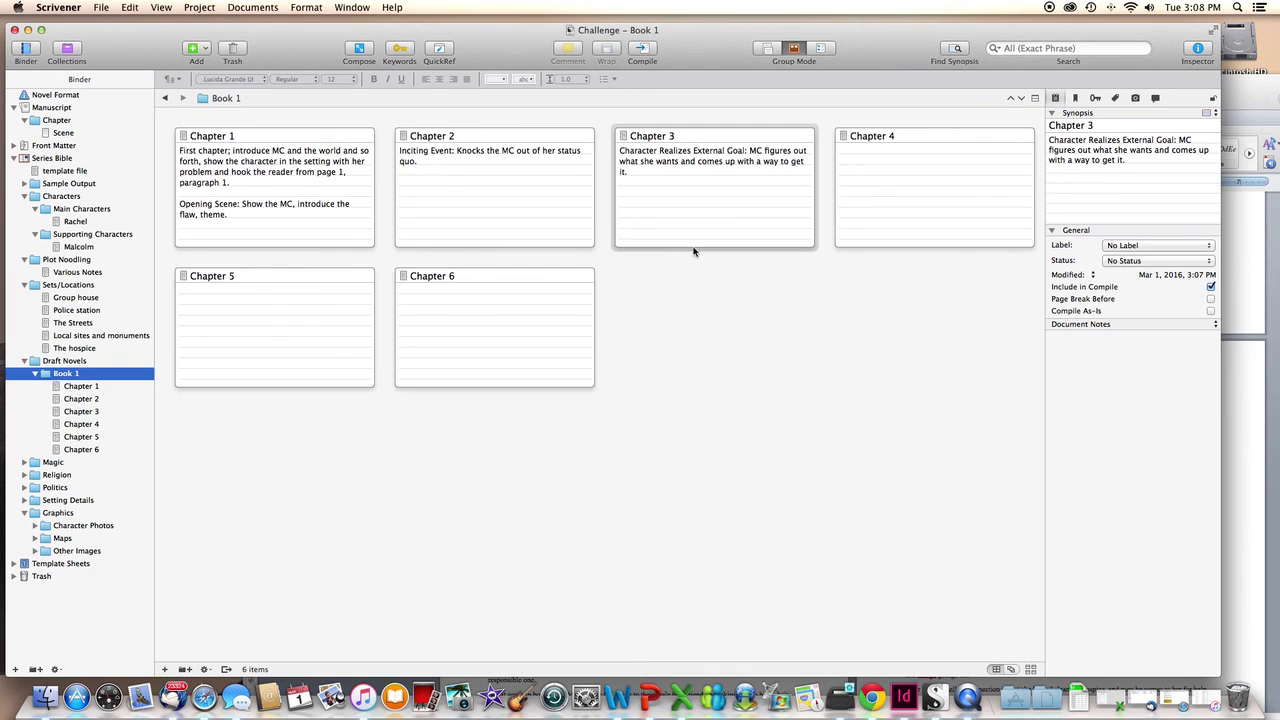
left_click(744, 238)
left_click(760, 293)
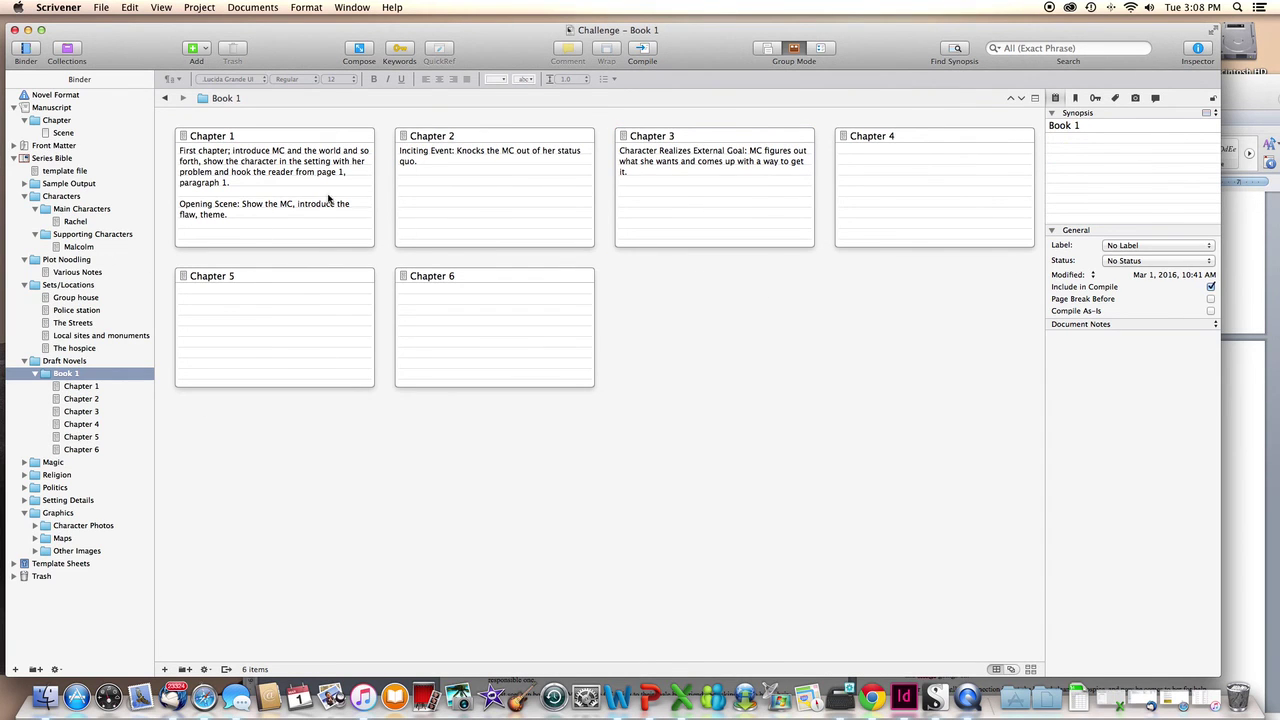
left_click(242, 206)
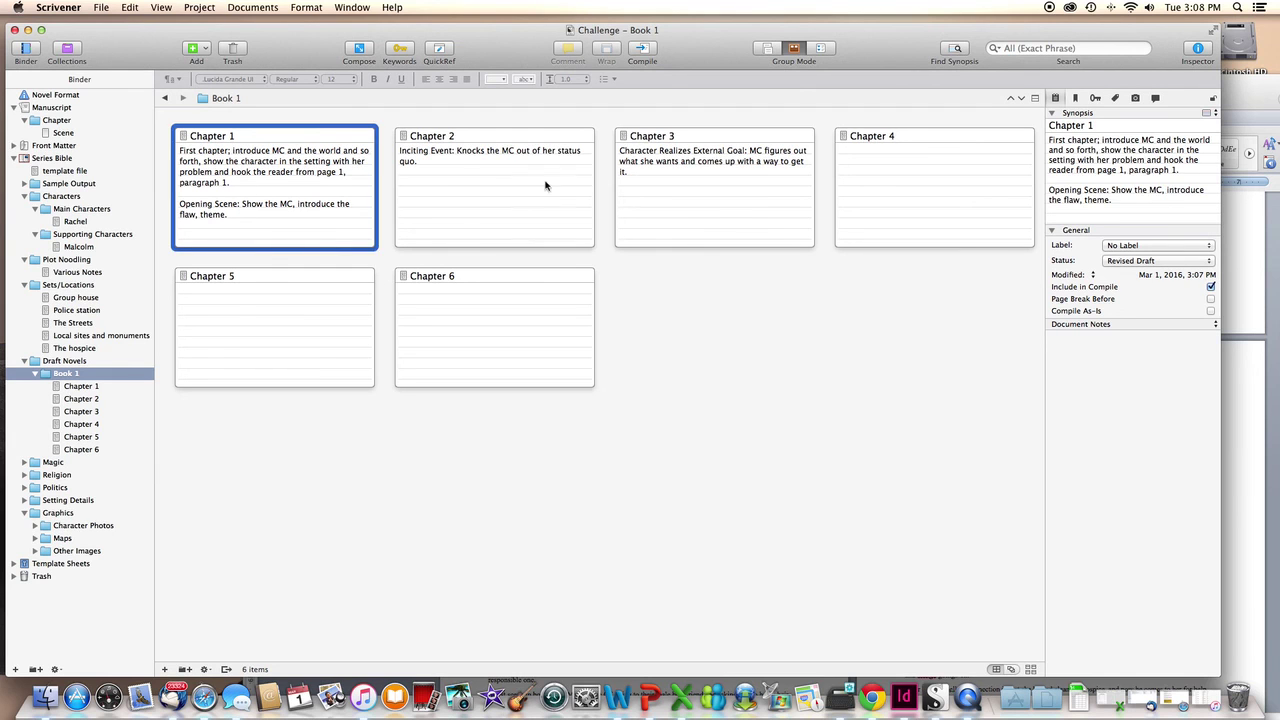
left_click(510, 185)
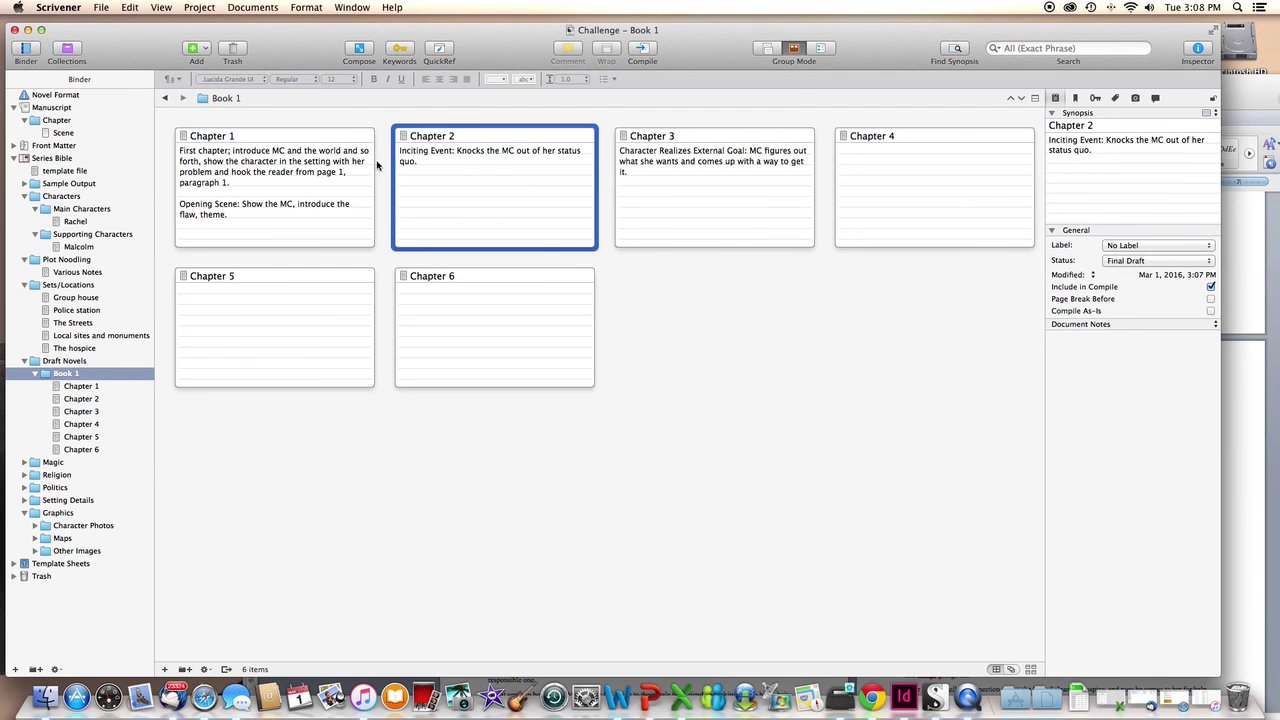
left_click(332, 214)
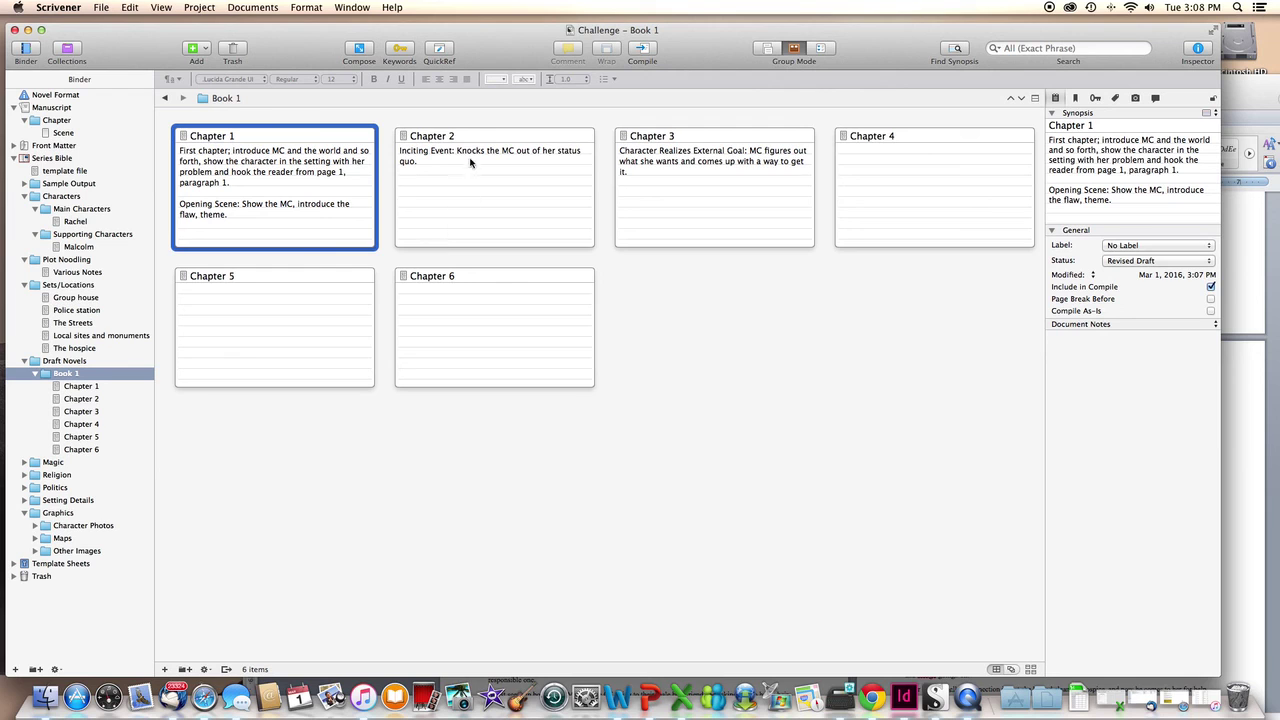
left_click(499, 217)
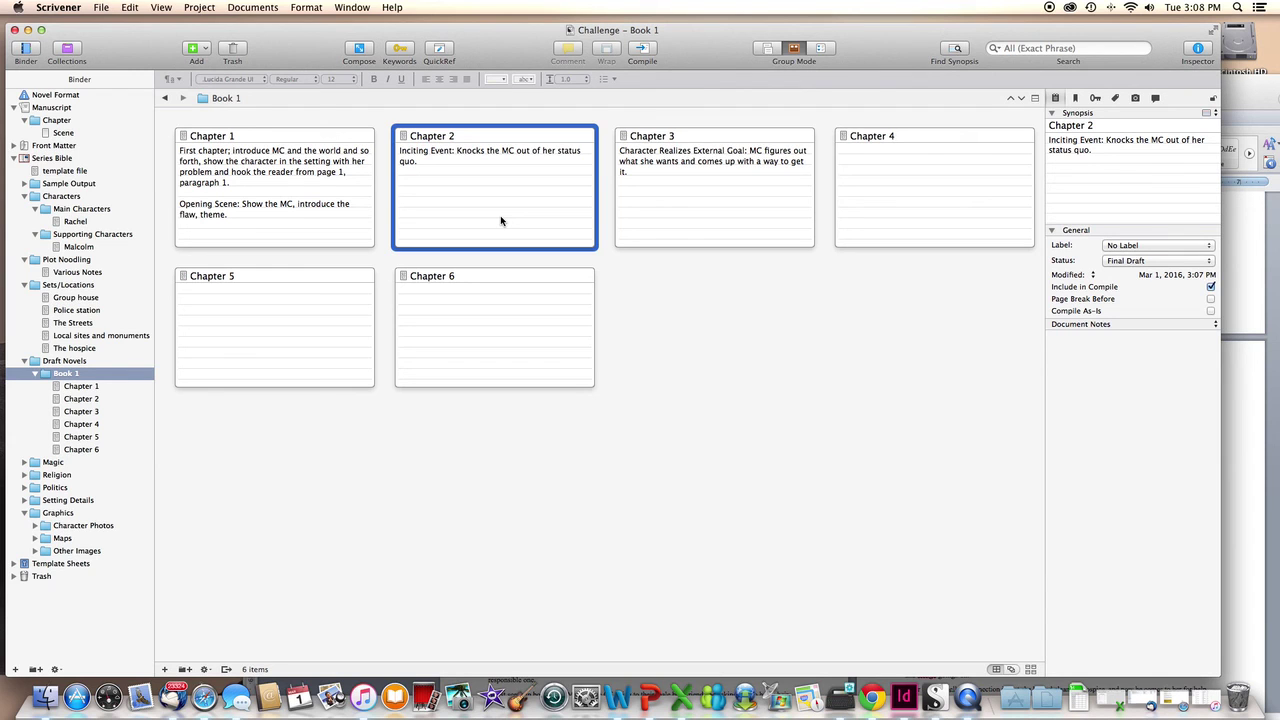
left_click(228, 183)
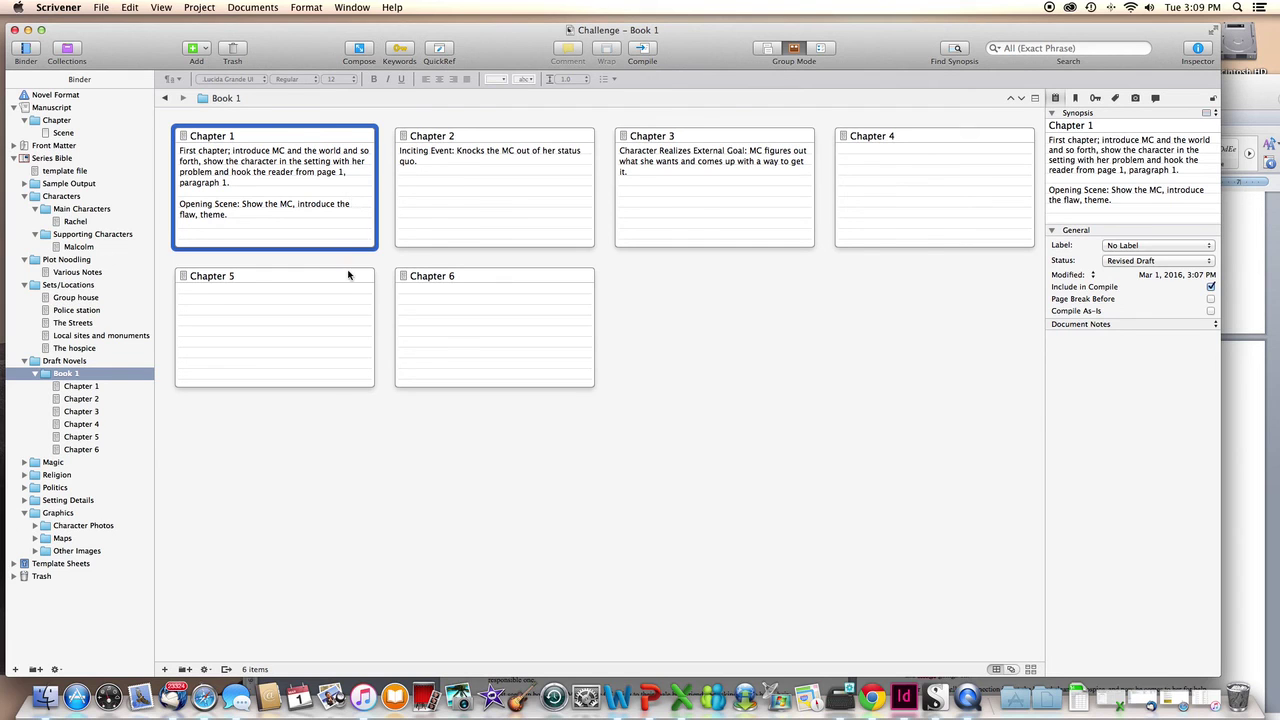
left_click(518, 290)
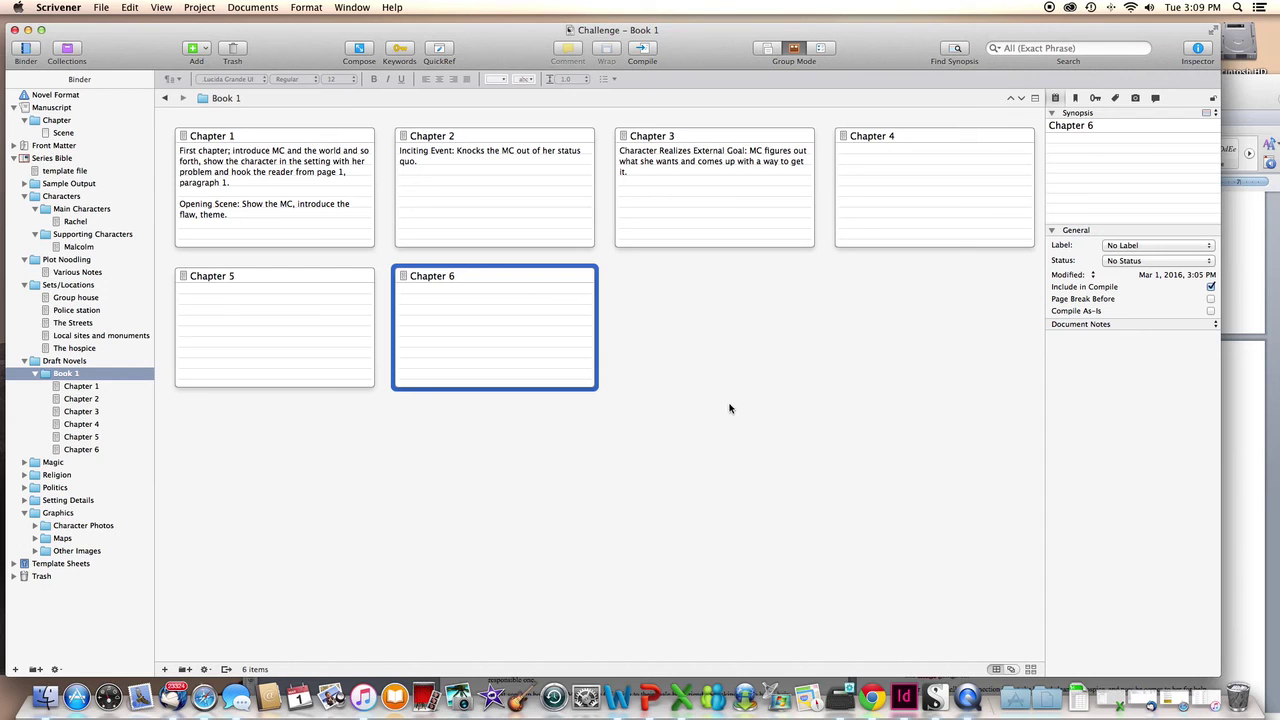
- Move the Chapter folder and its Scene document from Manuscript to the trash, then show the Draft Novels folder
left_click(62, 361)
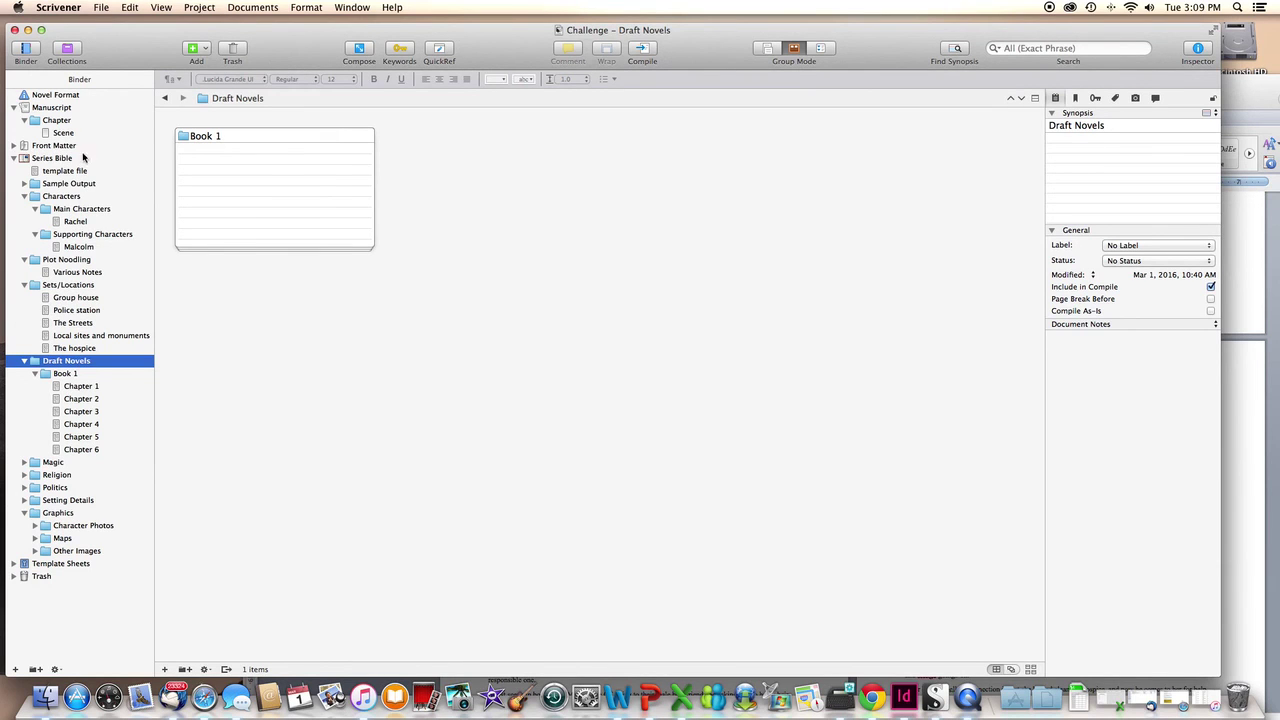
left_click(56, 121)
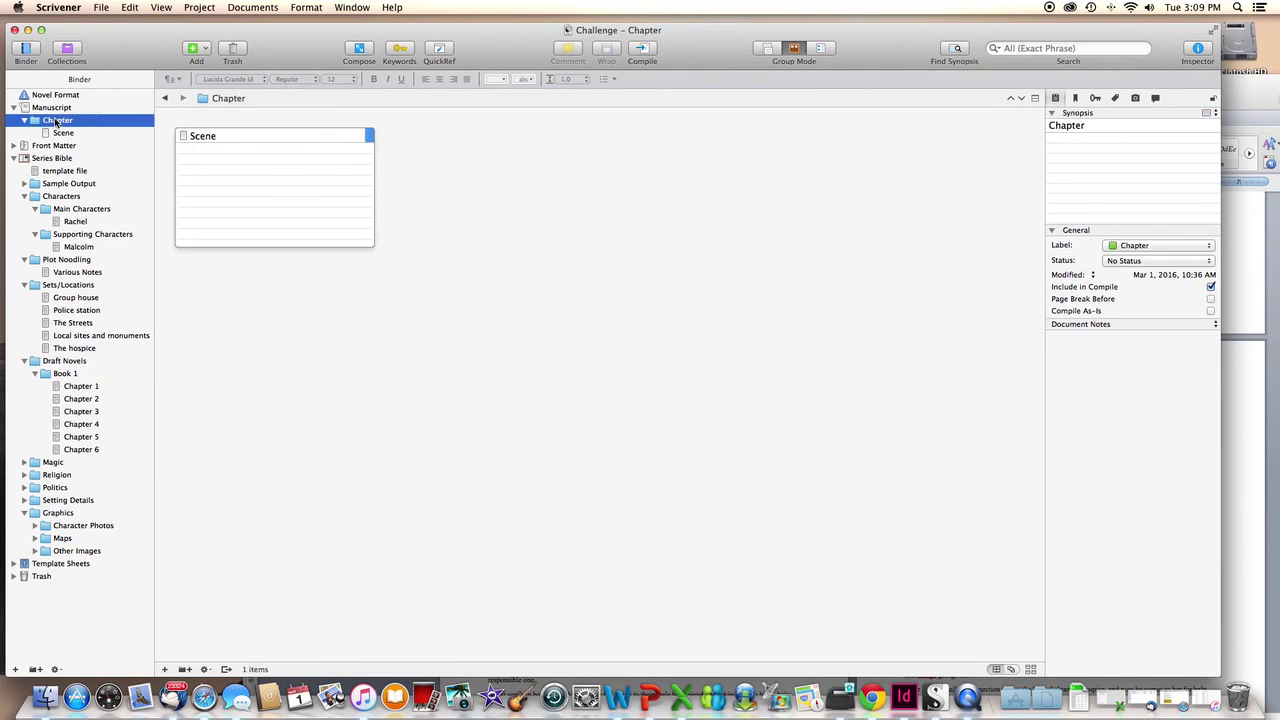
right_click(60, 121)
left_click(100, 162)
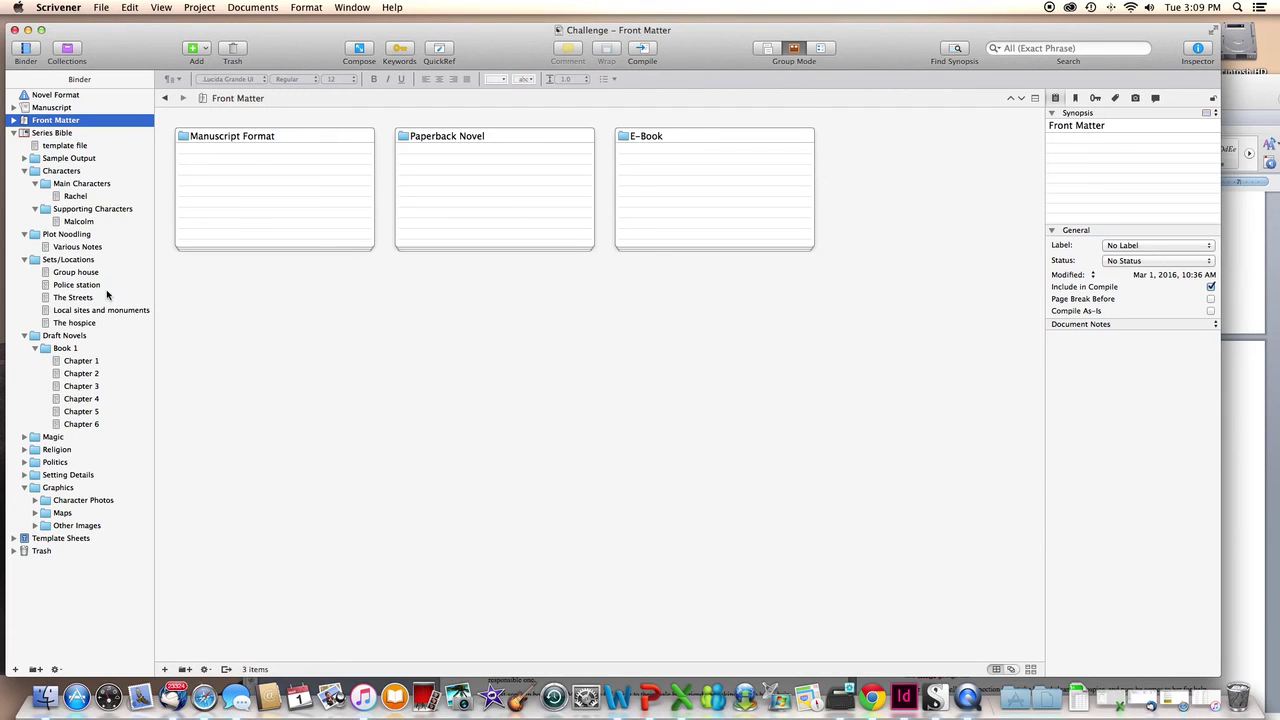
left_click(80, 336)
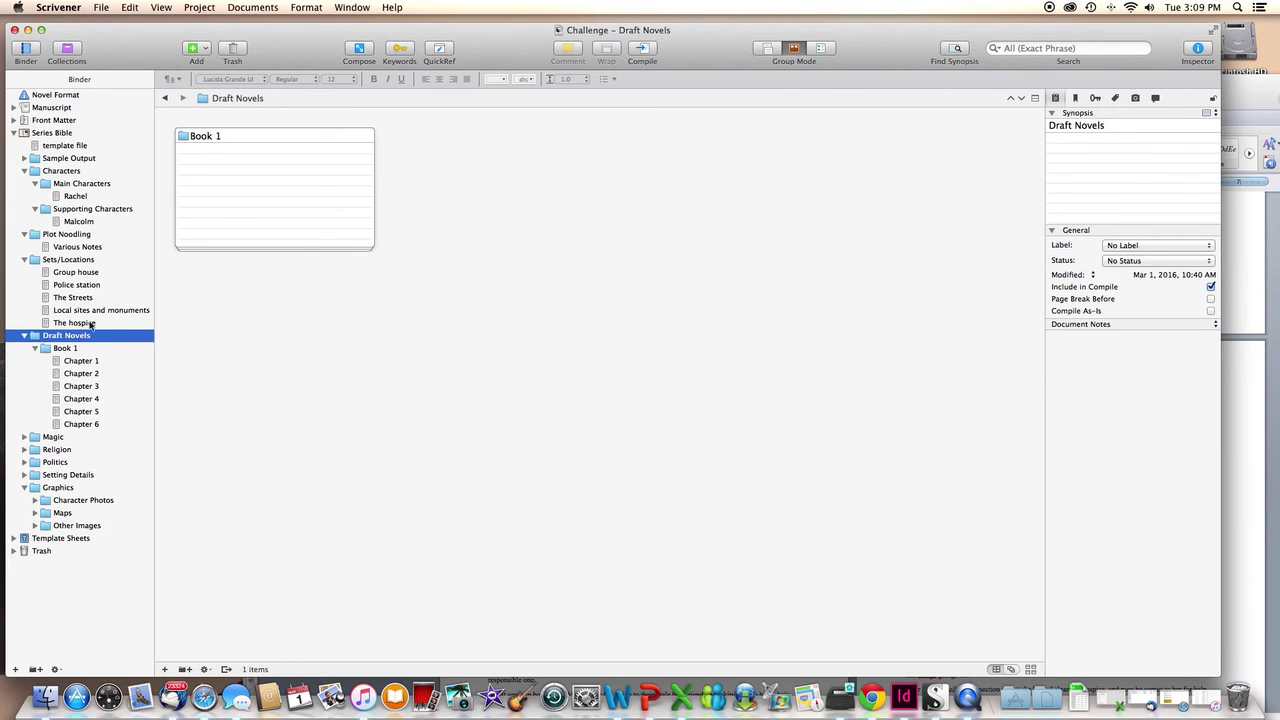
- Duplicate the Draft Novels folder with its contents and expand the copy down to its chapters
left_click(46, 110)
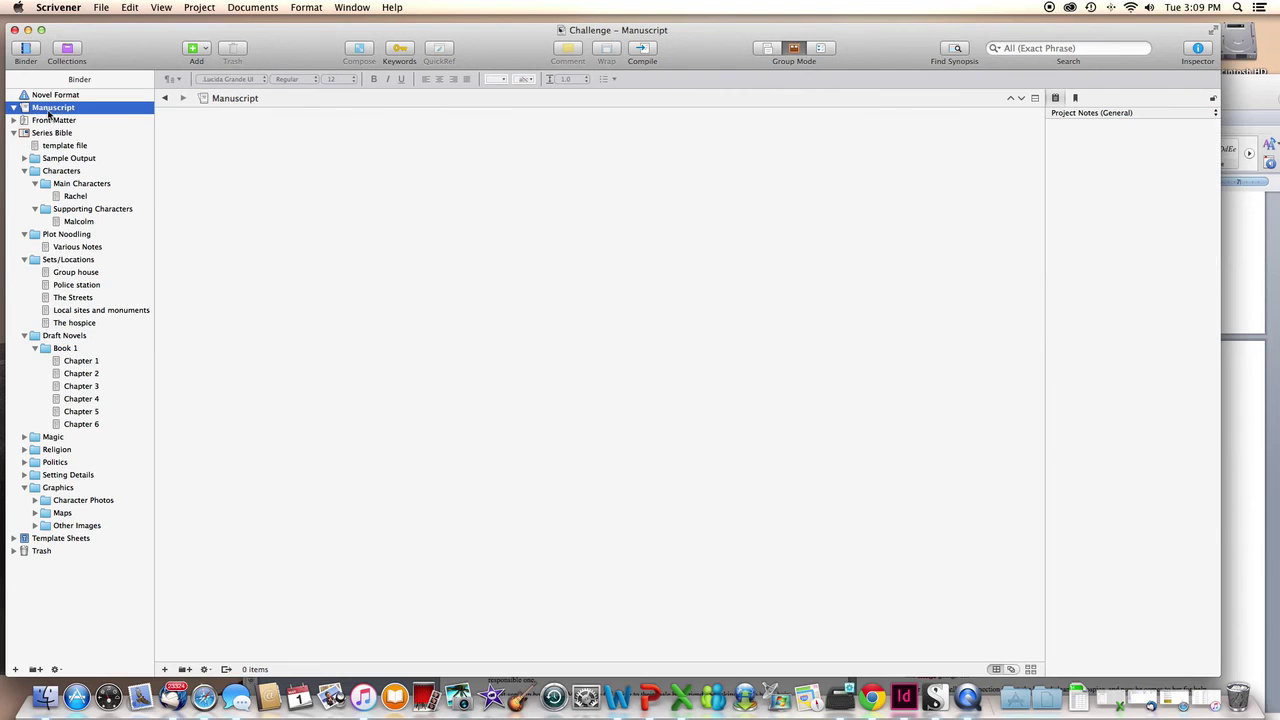
right_click(69, 340)
left_click(88, 355)
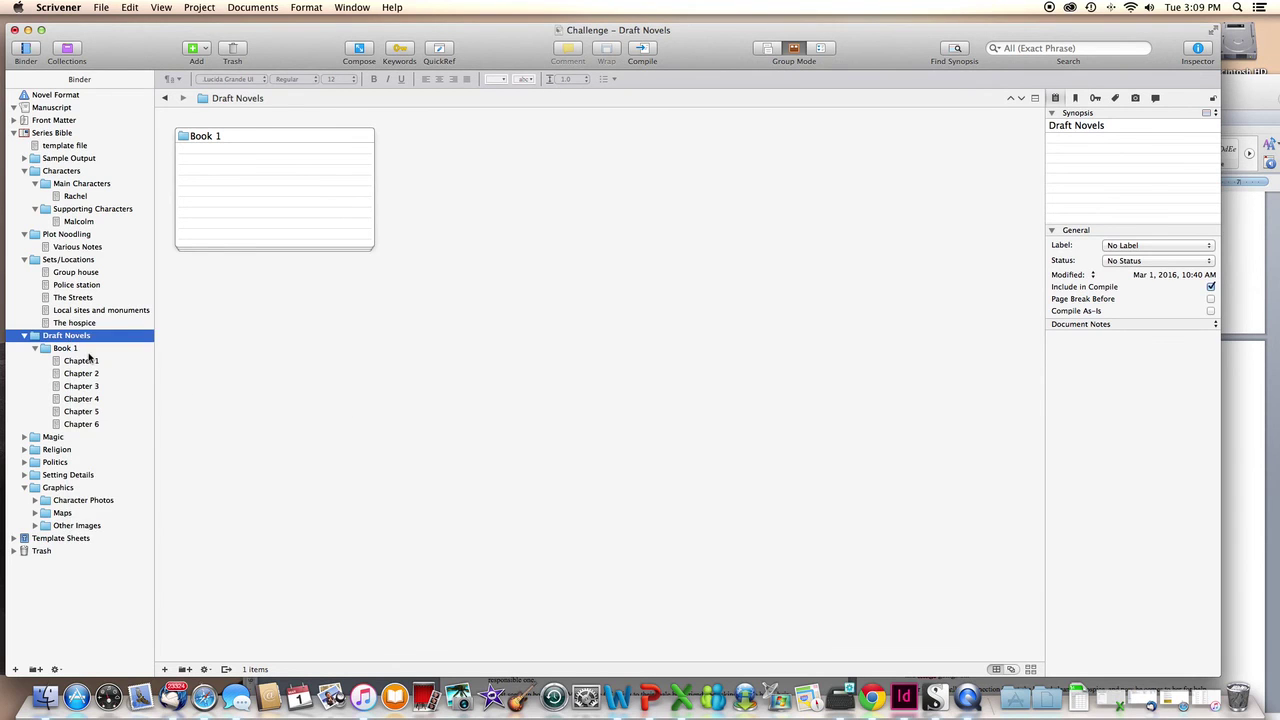
left_click(23, 441)
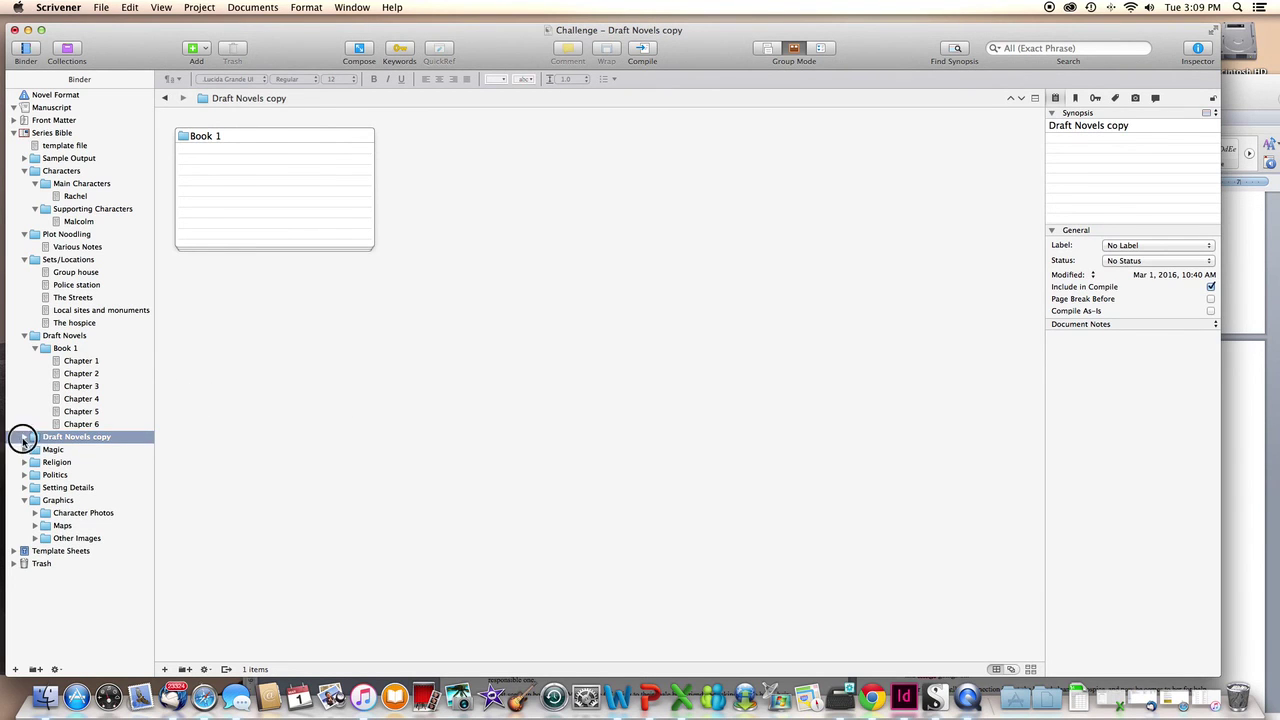
left_click(35, 450)
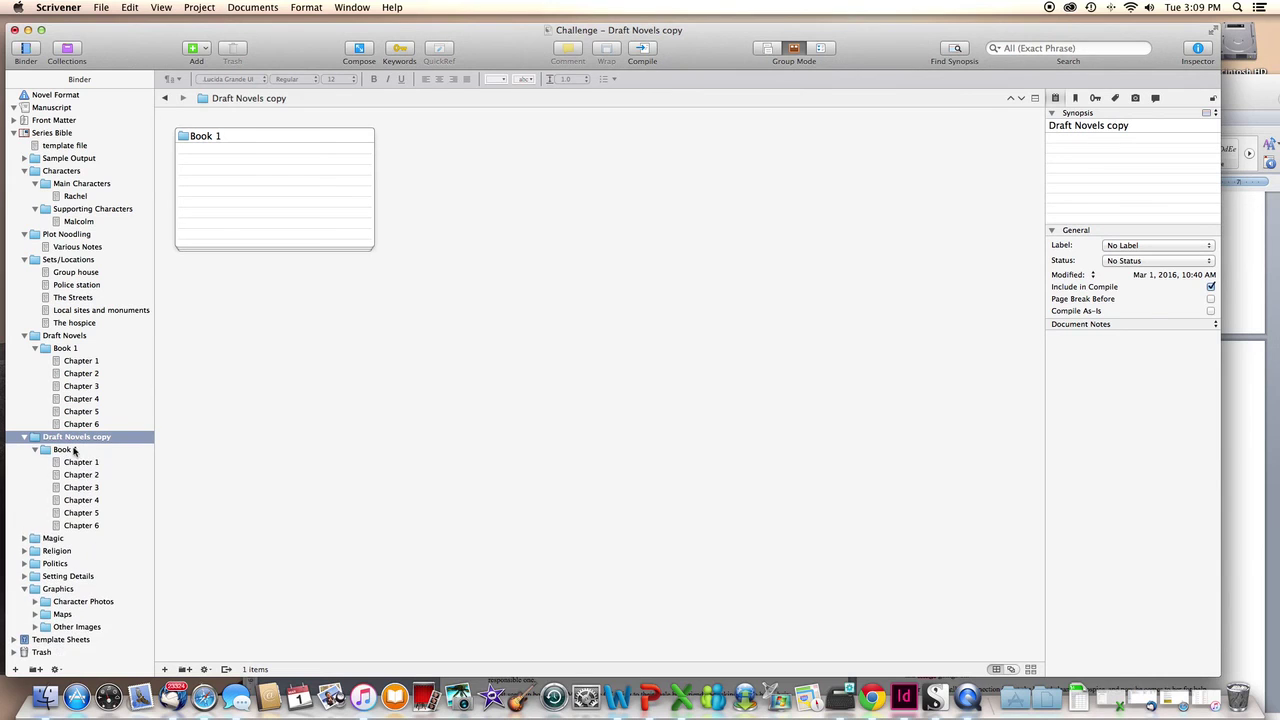
- Move the Draft Novels copy folder into Manuscript and expand it and its Book 1 folder to show the chapters
left_click_drag(73, 441, 86, 112)
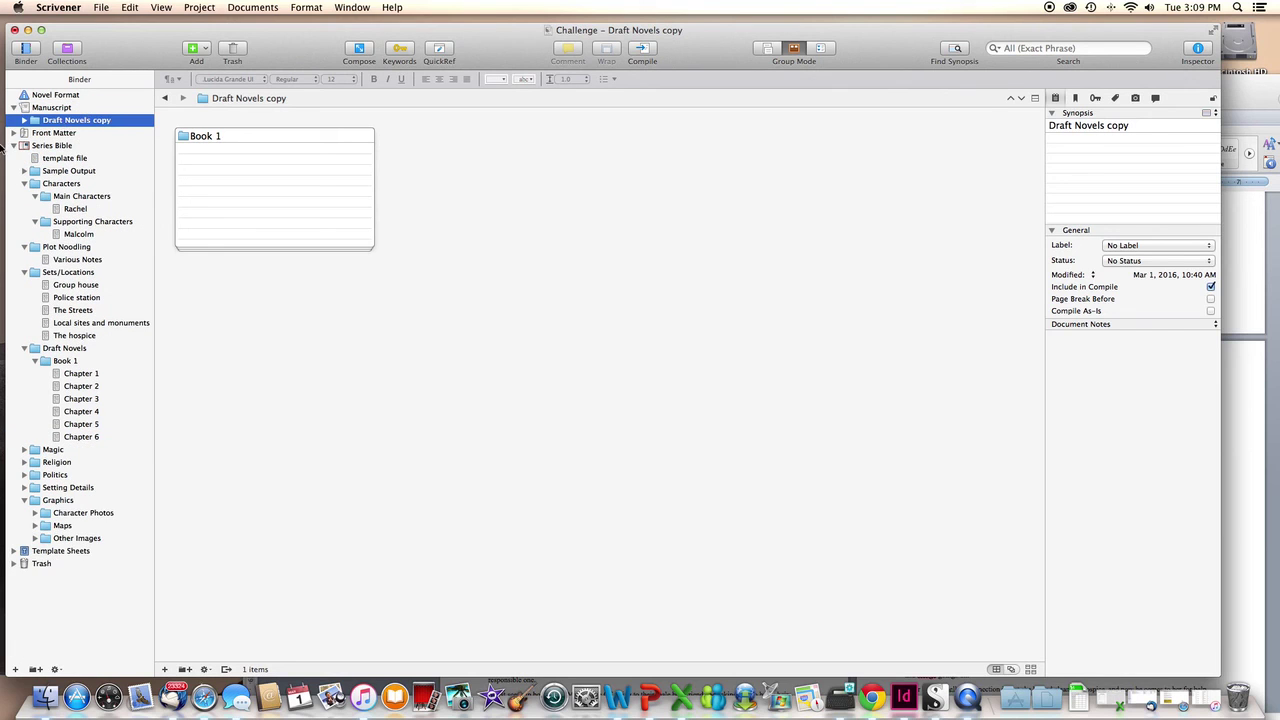
left_click(24, 120)
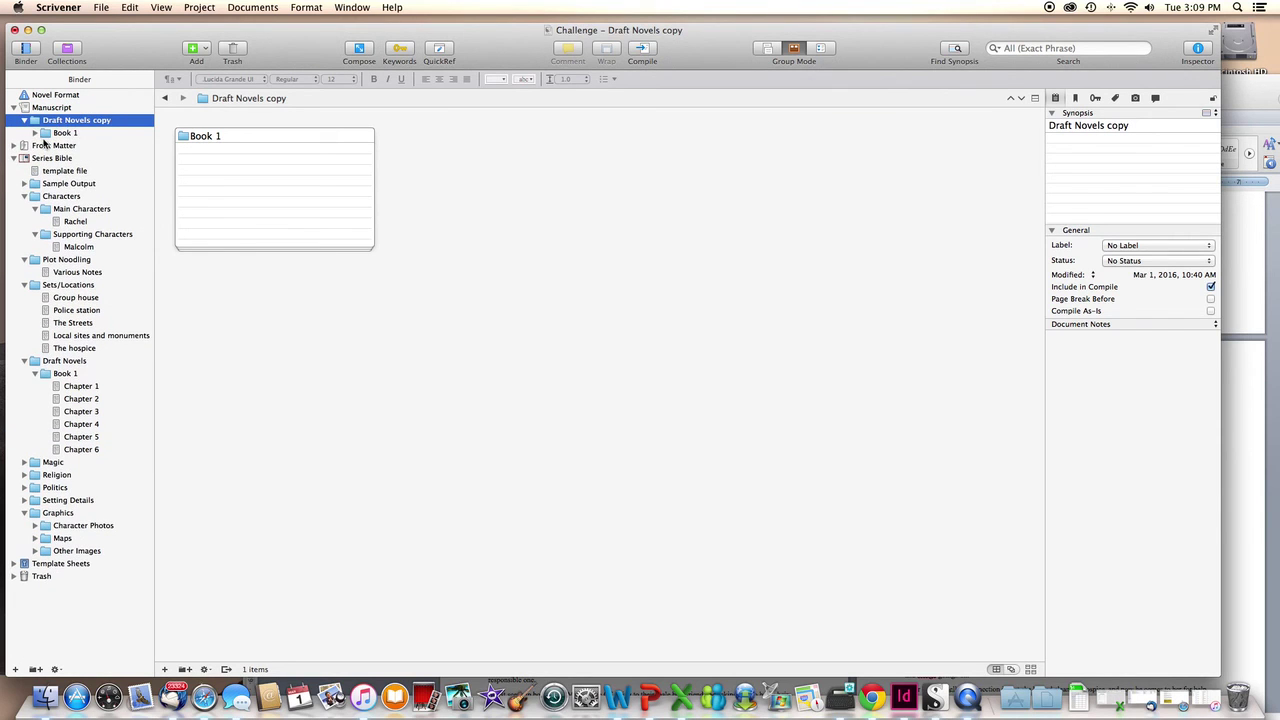
left_click(35, 133)
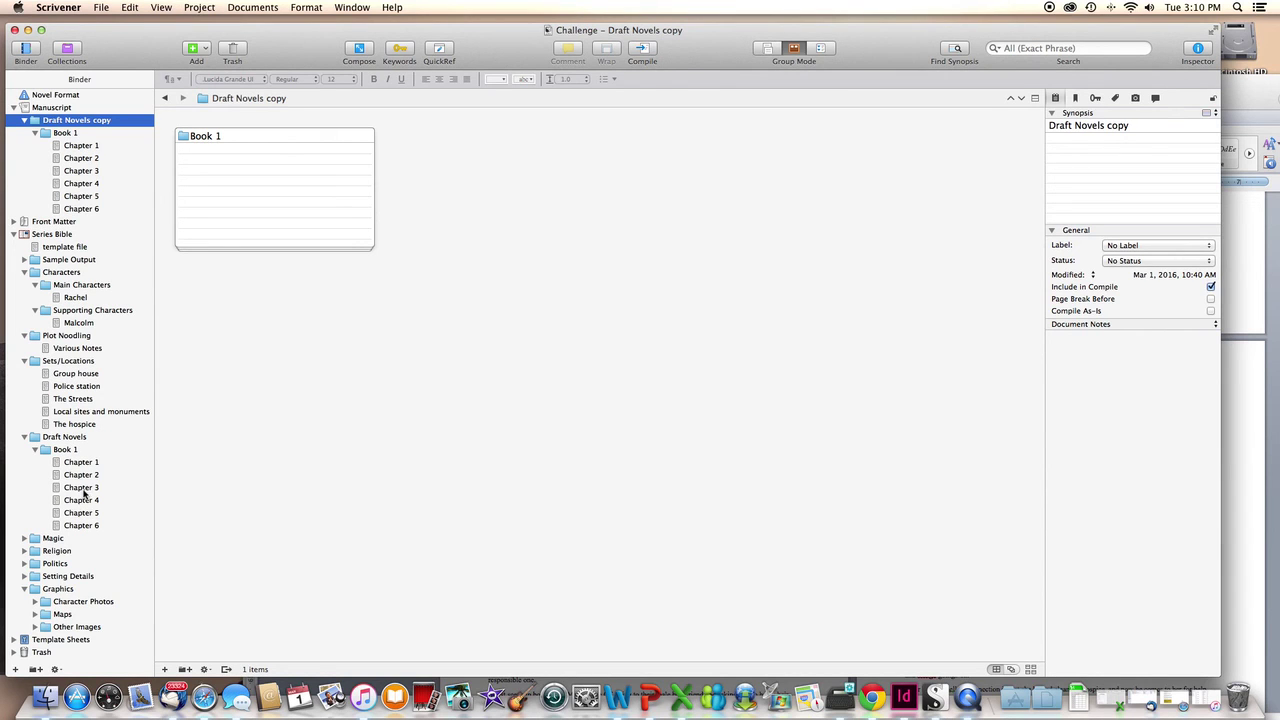
mouse_move(84, 492)
- Switch to Word, skim back through the PS Bible 2 29 16.docx notes, and return to Scrivener
left_click(1242, 402)
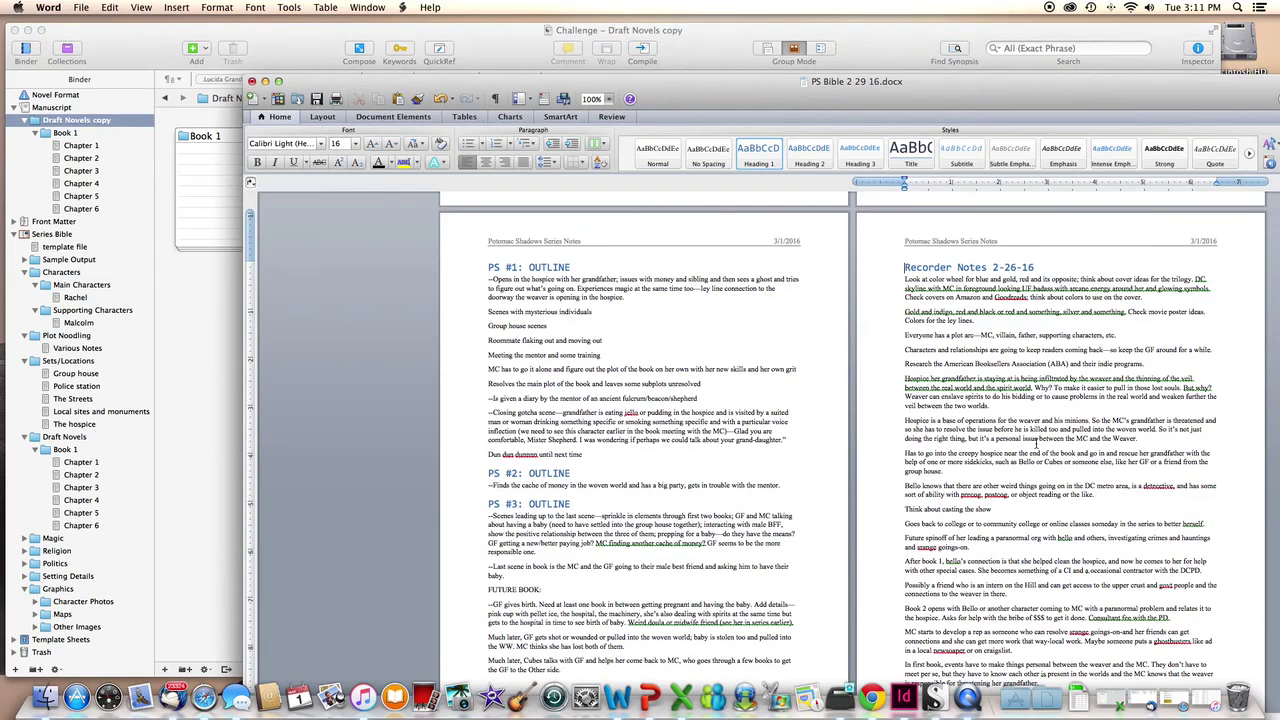
scroll(1041, 446, "up", 15)
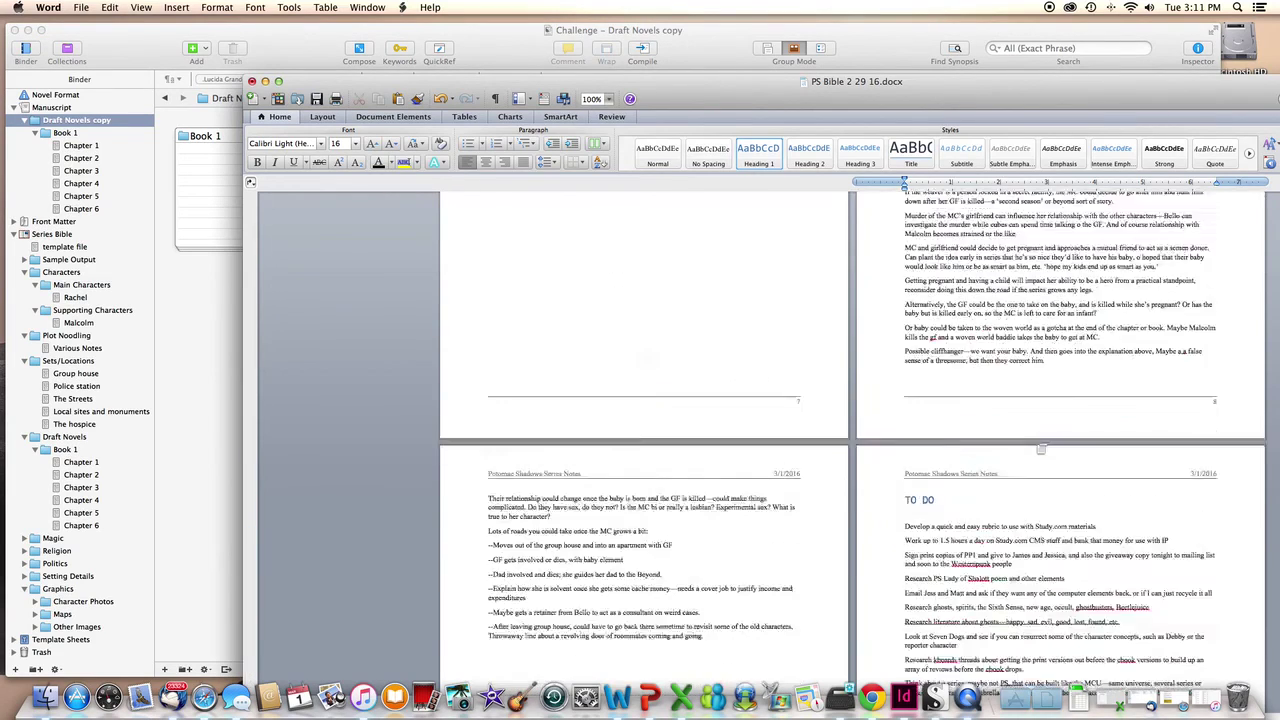
scroll(1037, 440, "up", 10)
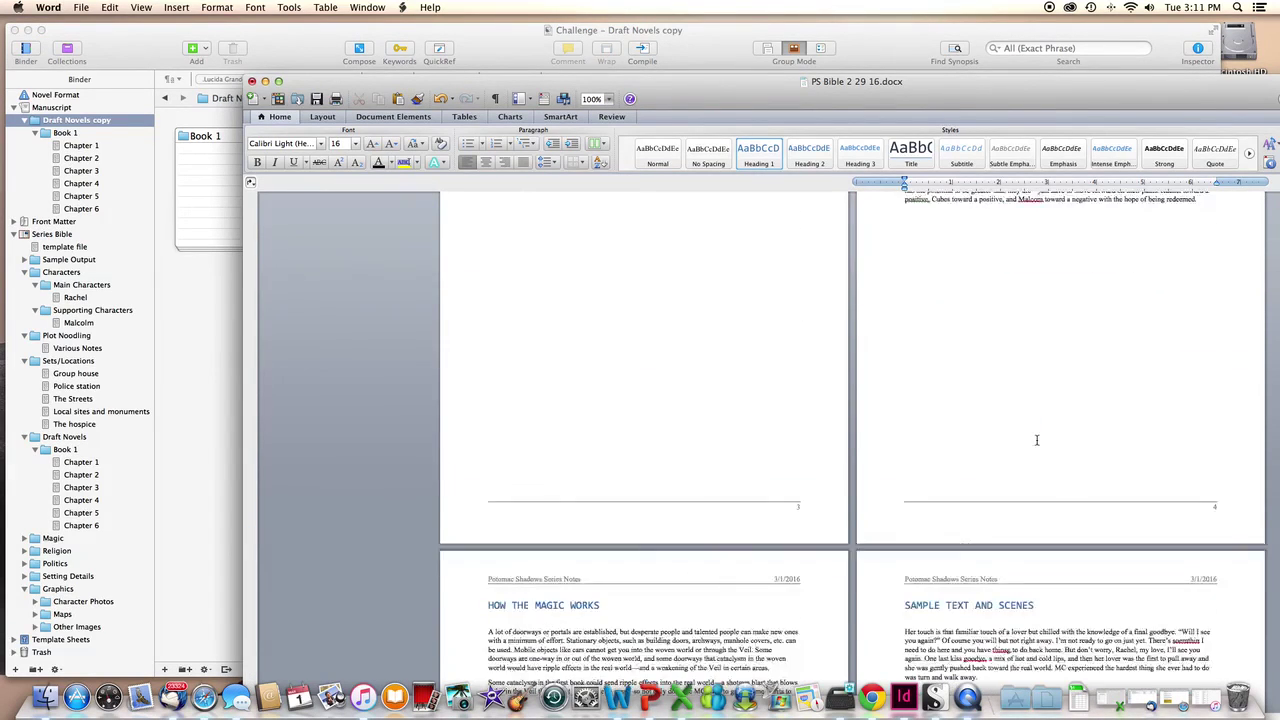
scroll(1037, 440, "up", 6)
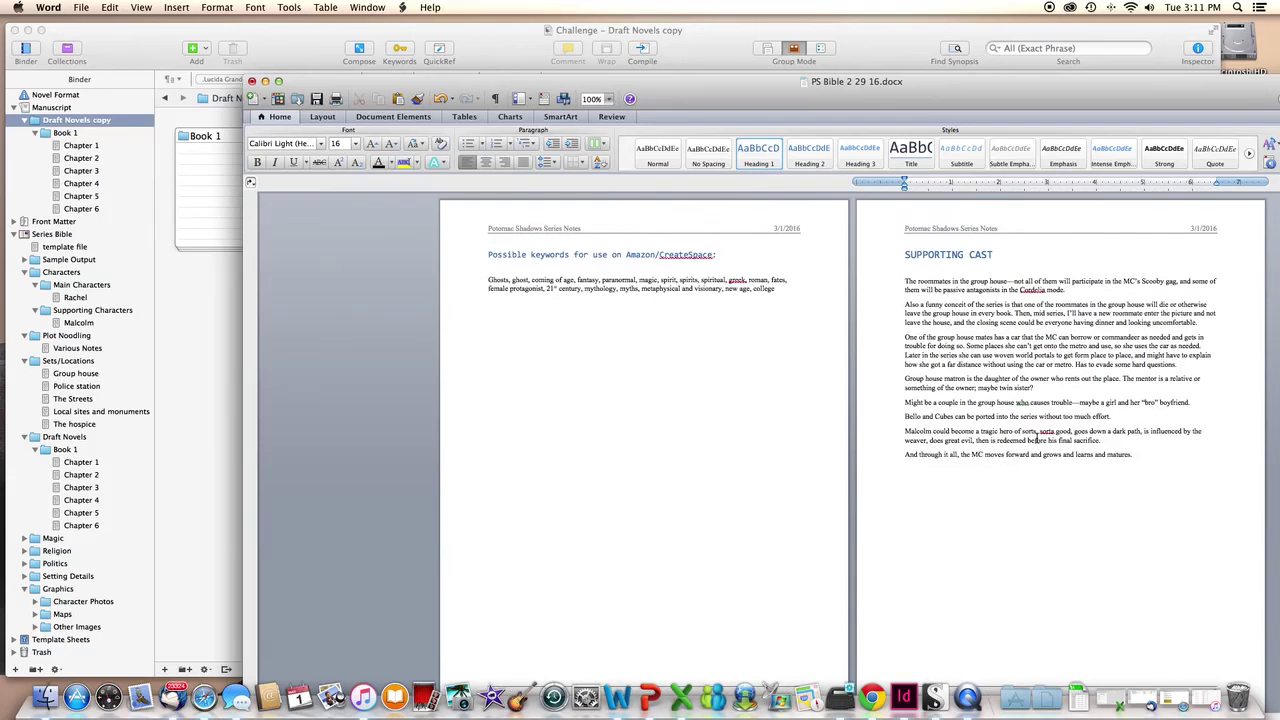
left_click(183, 467)
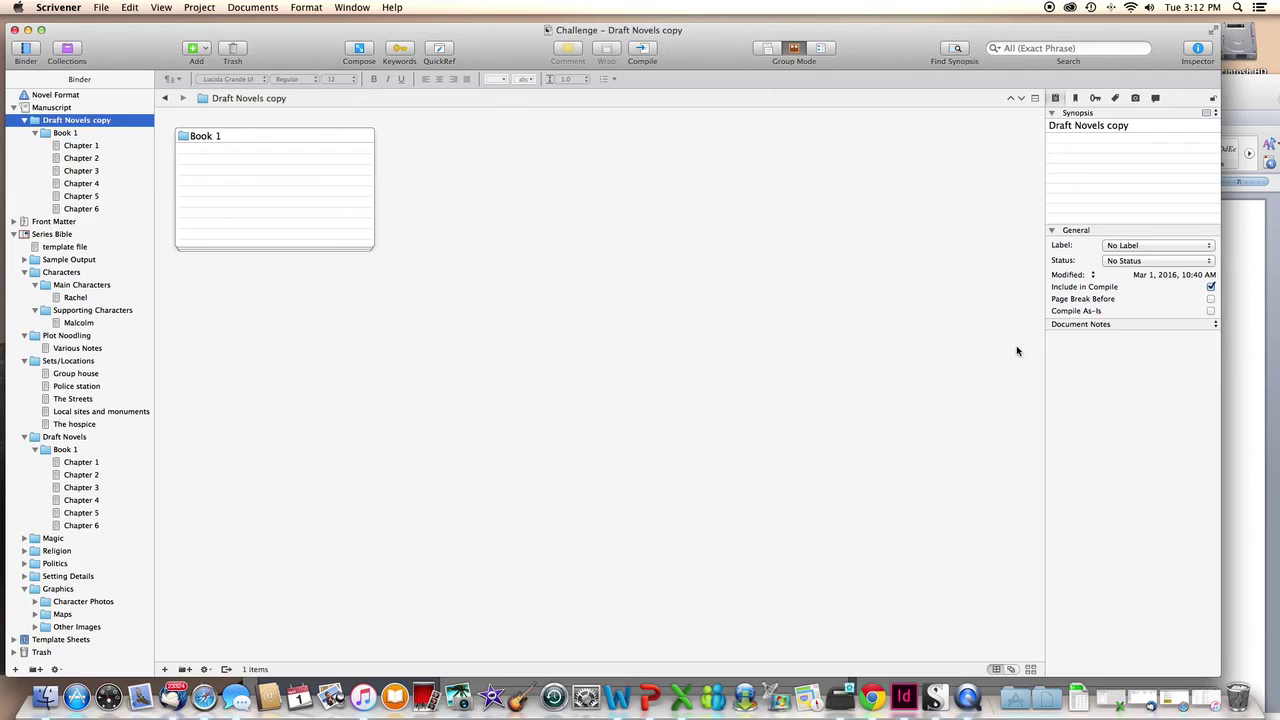
- Show the Book 1 corkboard under Draft Novels and set the Chapter 1 card's status to No Status
left_click(65, 451)
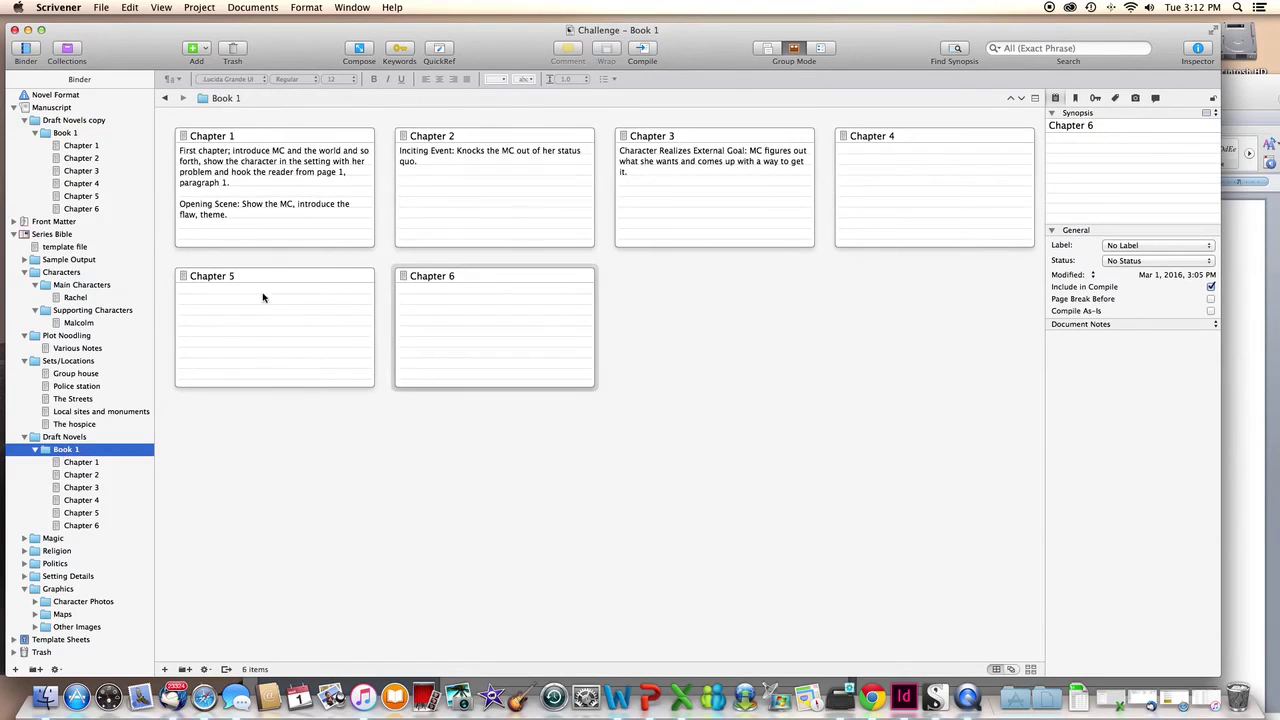
right_click(299, 188)
mouse_move(330, 251)
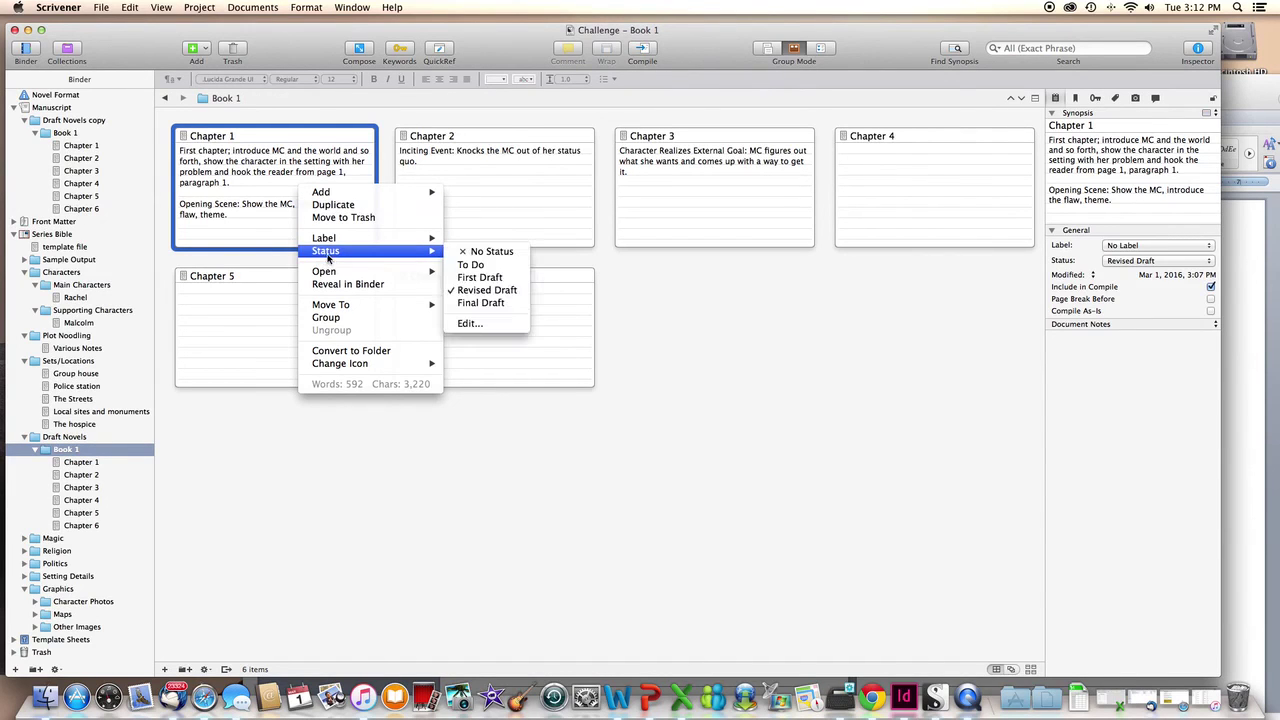
left_click(487, 254)
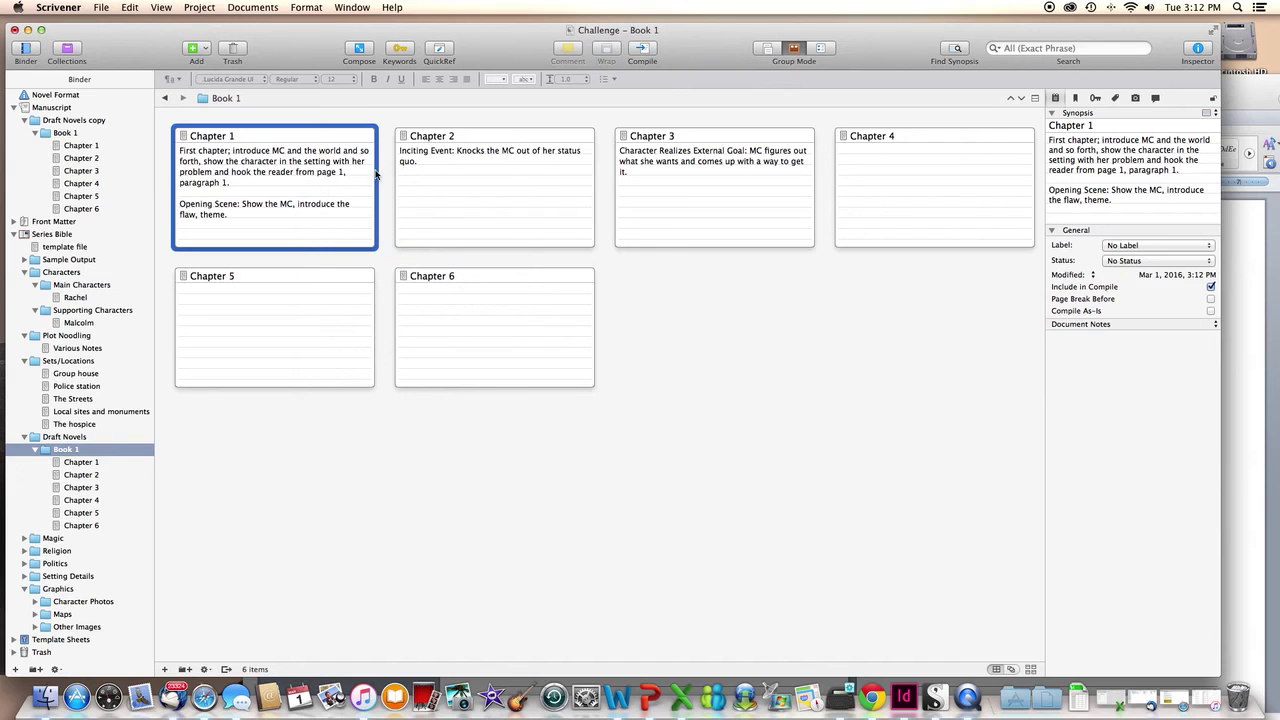
- Give the Chapter 2 card the Bello label and set it back to No Label
right_click(490, 200)
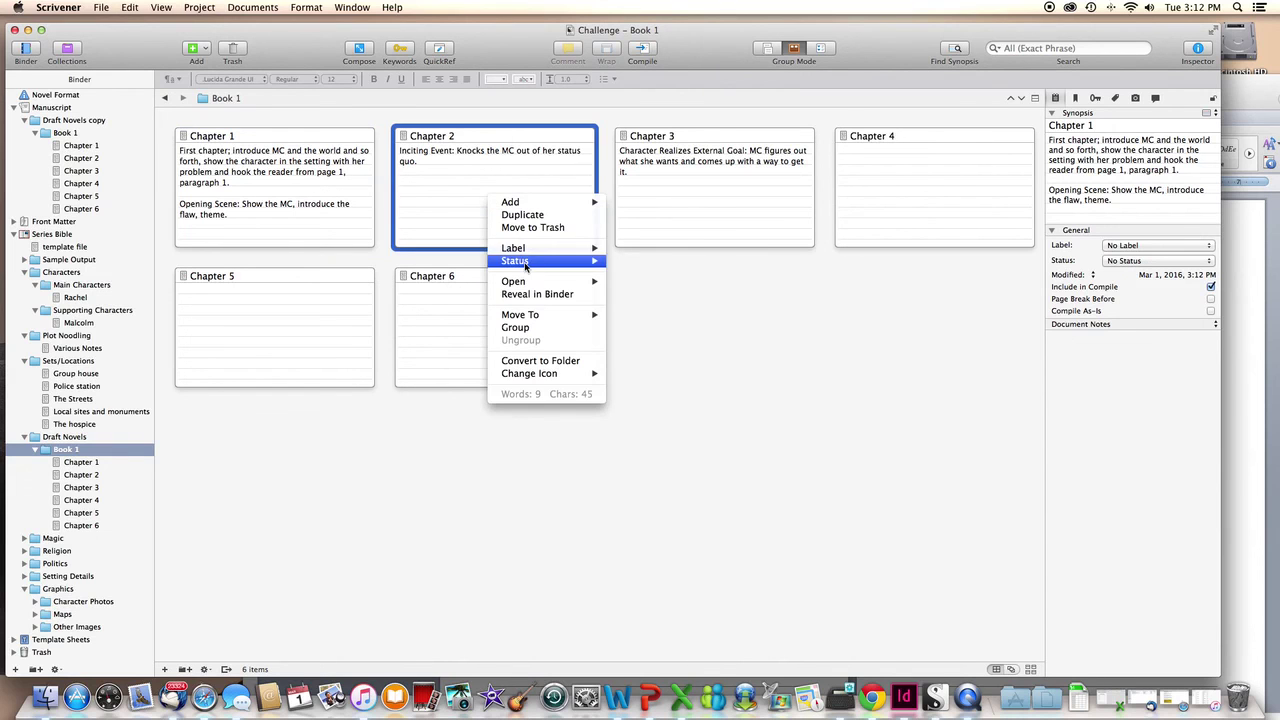
mouse_move(527, 256)
left_click(650, 263)
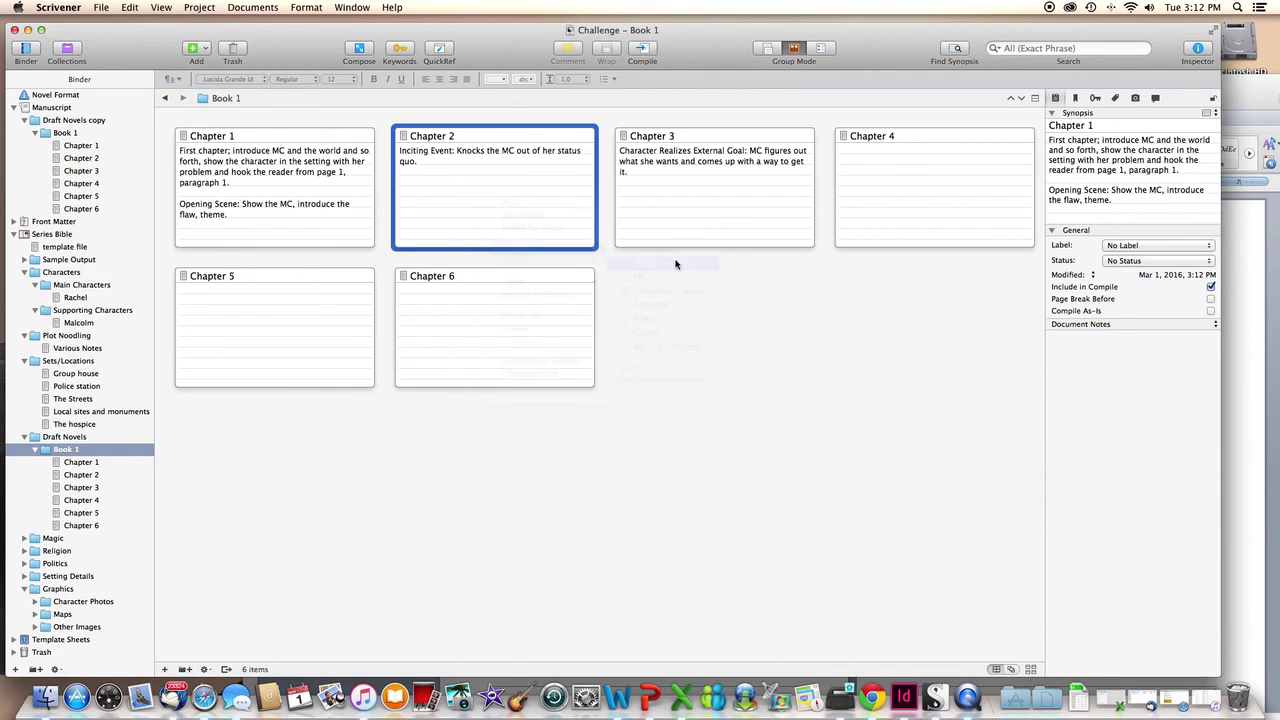
right_click(579, 166)
mouse_move(615, 215)
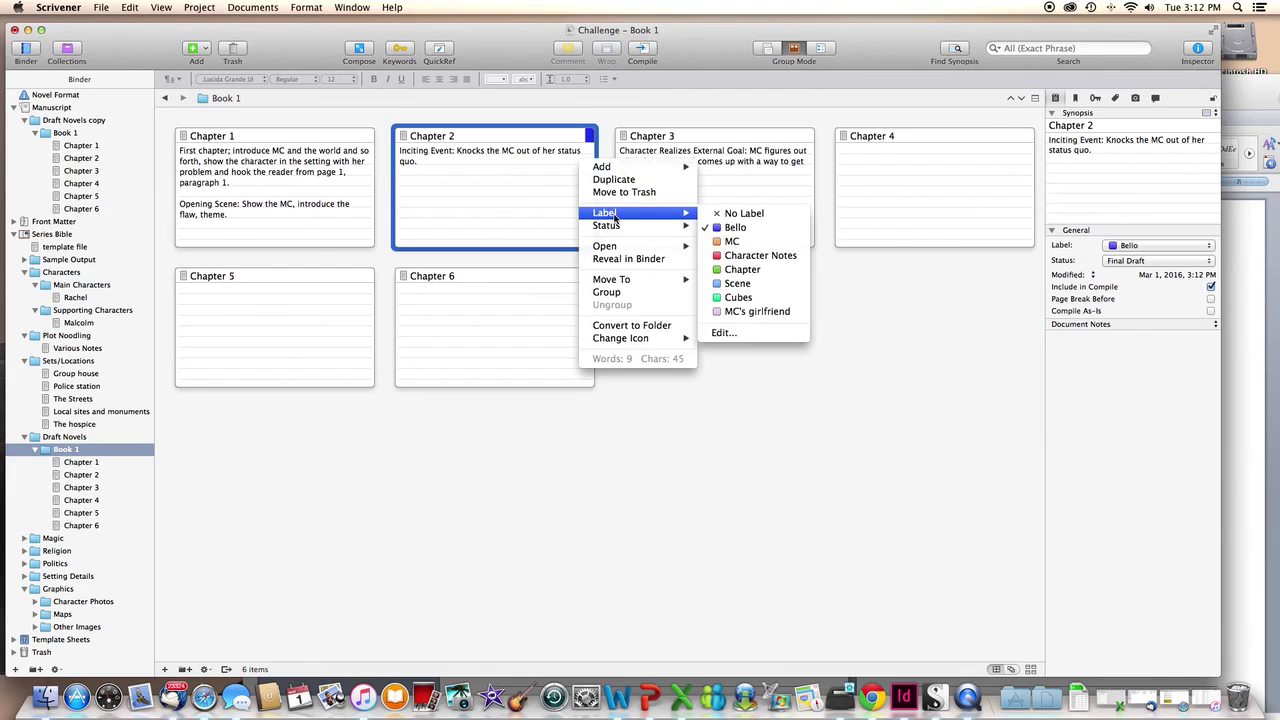
left_click(740, 213)
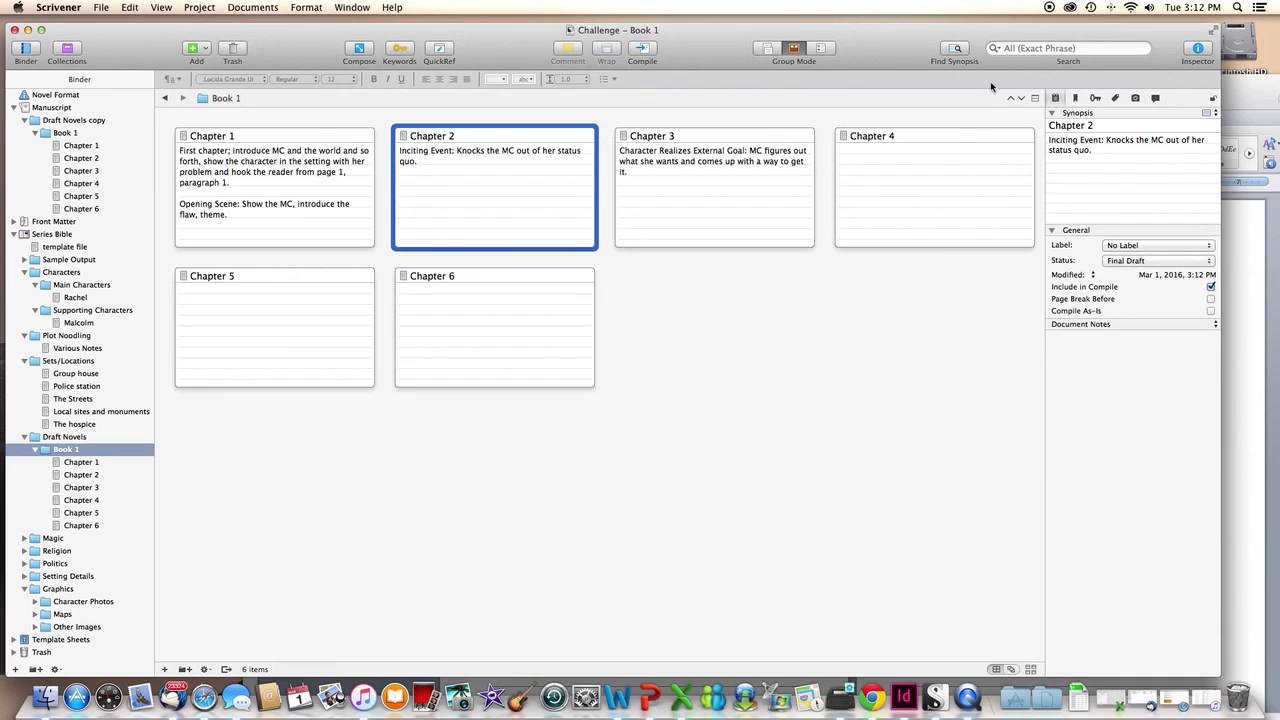
- View Book 1 as an outline, look into the Chapter 1 text from it, and return to the Book 1 corkboard
left_click(820, 48)
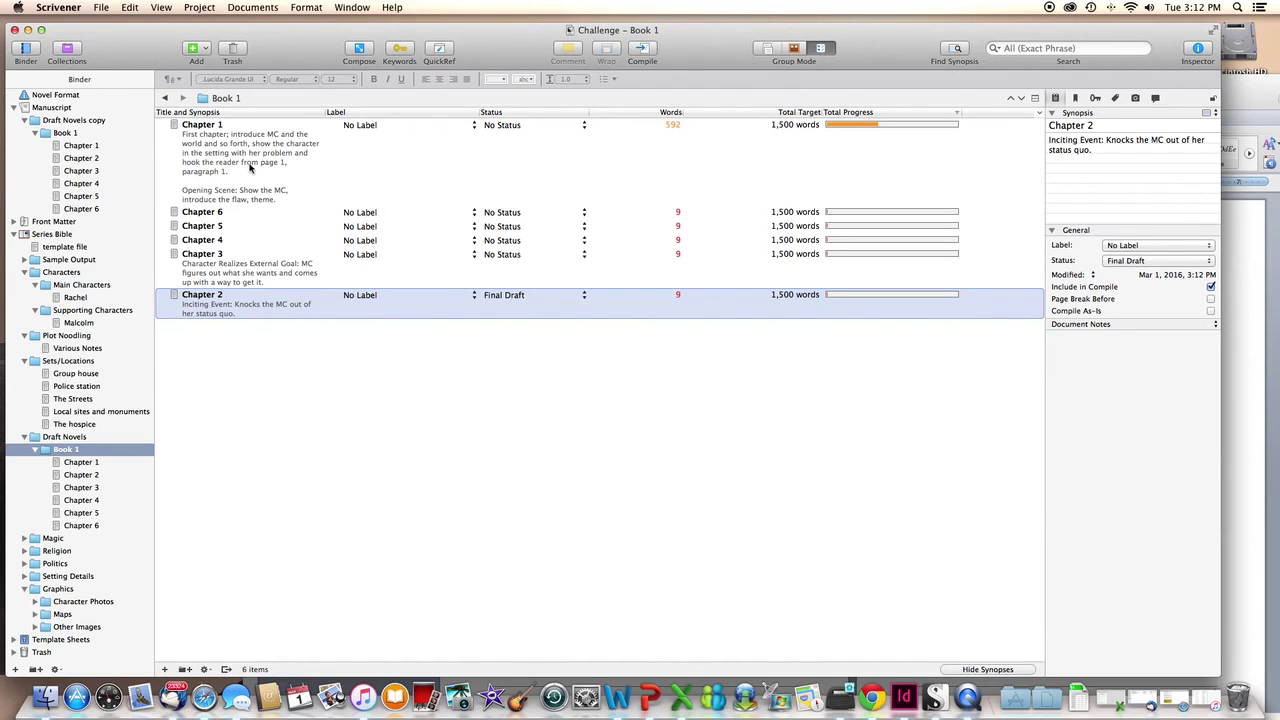
left_click(200, 142)
right_click(201, 143)
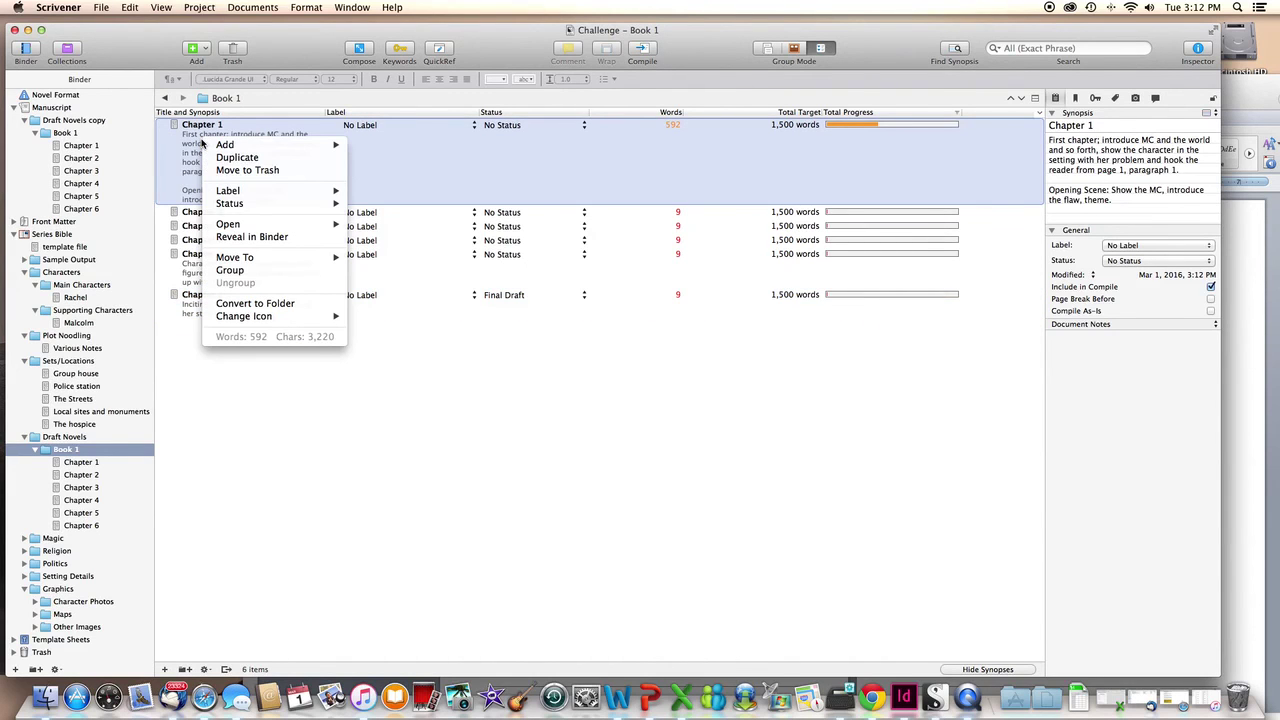
left_click(178, 141)
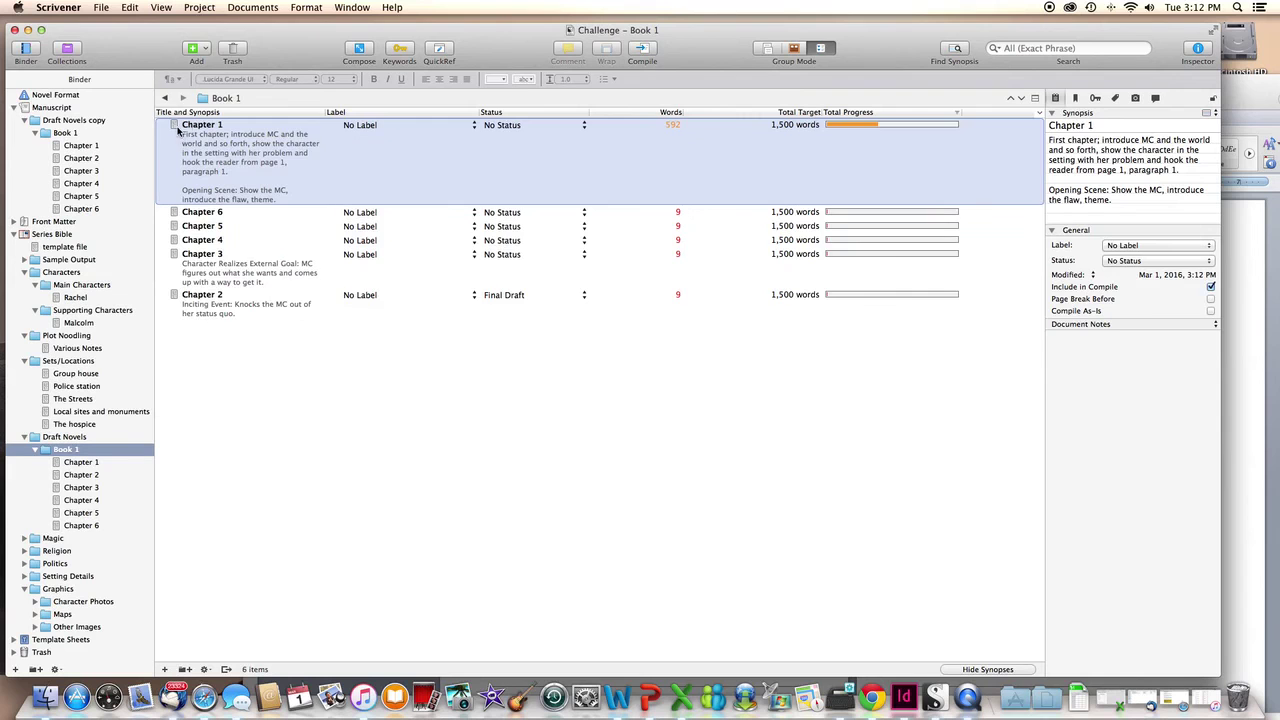
double_click(176, 125)
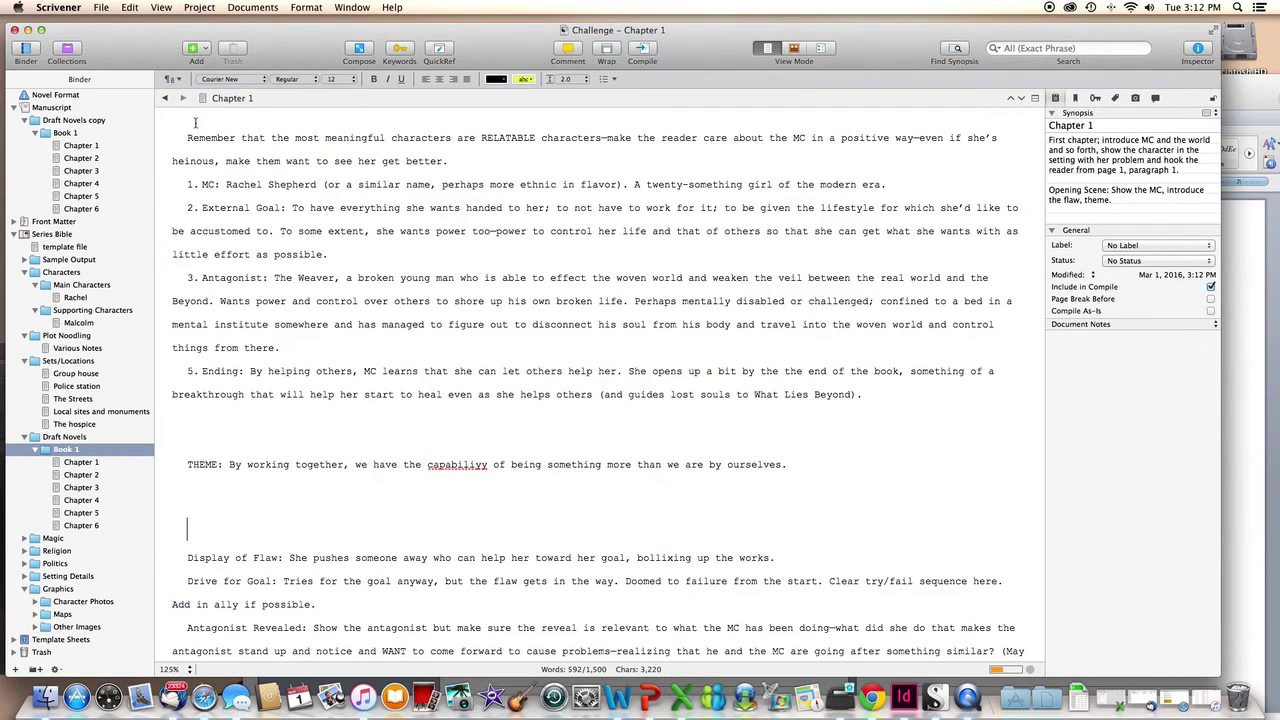
left_click(76, 452)
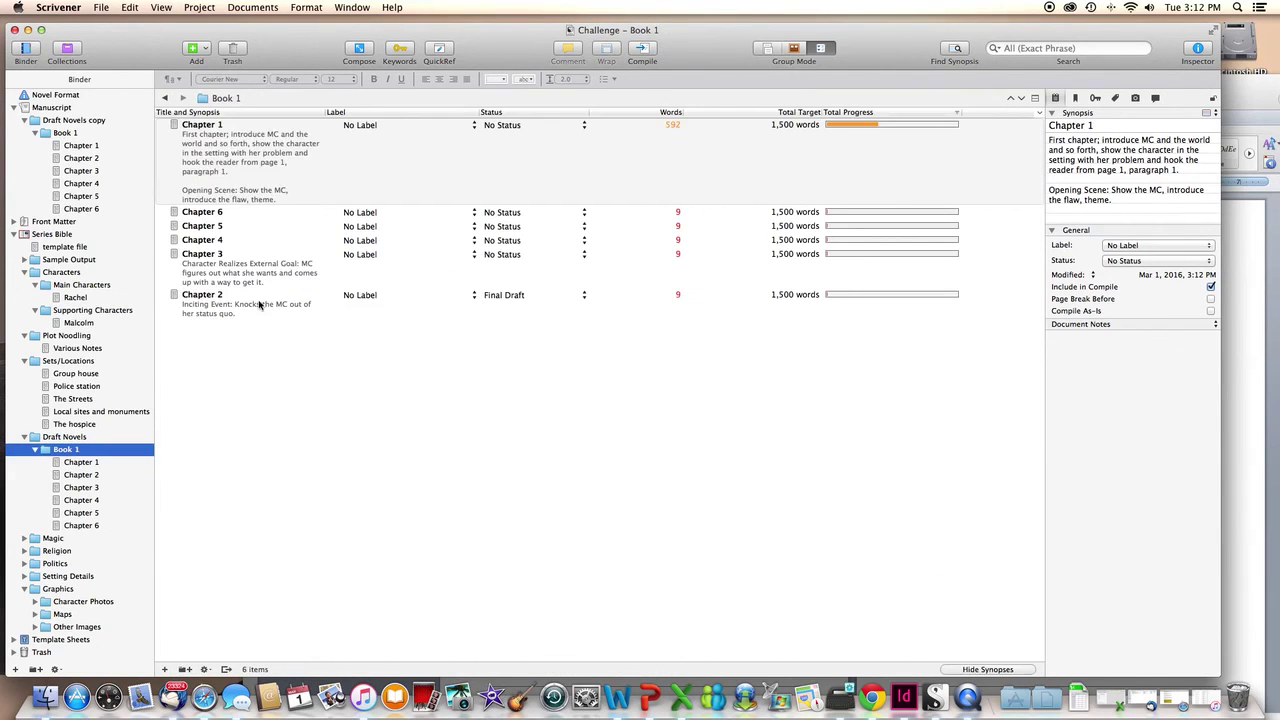
left_click(239, 205)
left_click(238, 216)
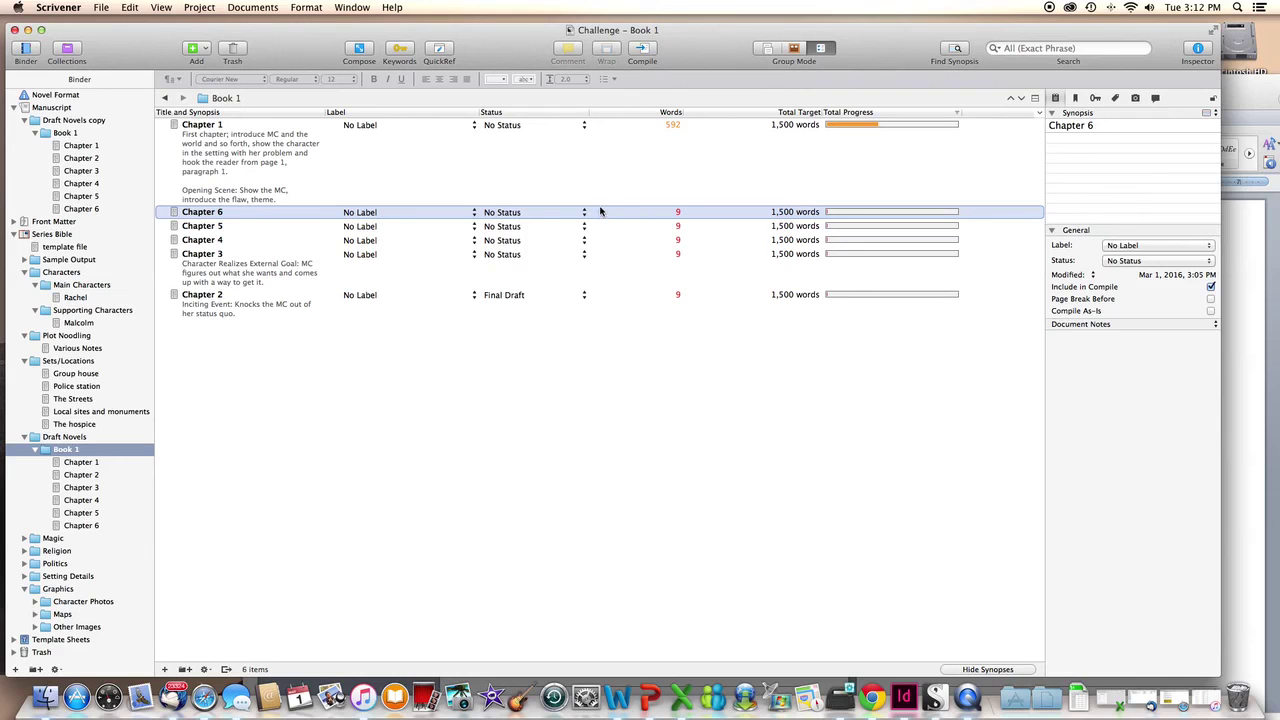
left_click(794, 50)
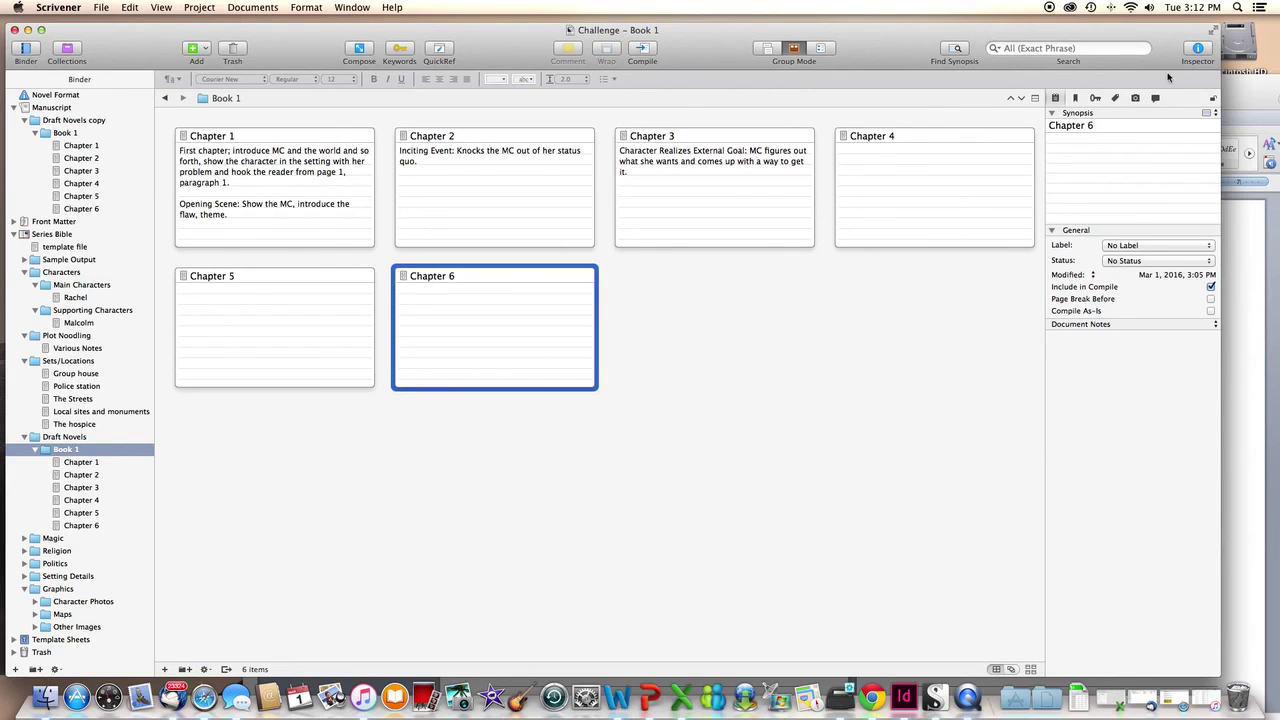
- Hide the inspector, make the corkboard's index cards slightly smaller, and reduce their spacing to the minimum
left_click(1192, 52)
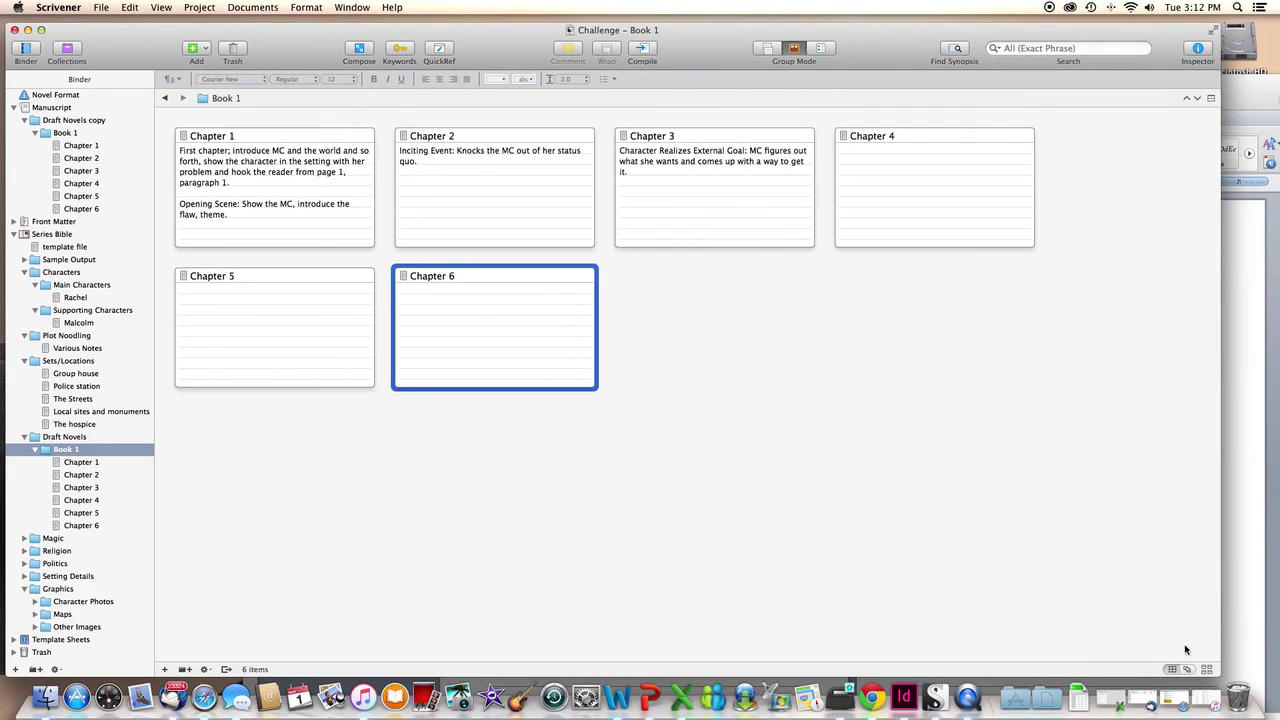
left_click(1207, 670)
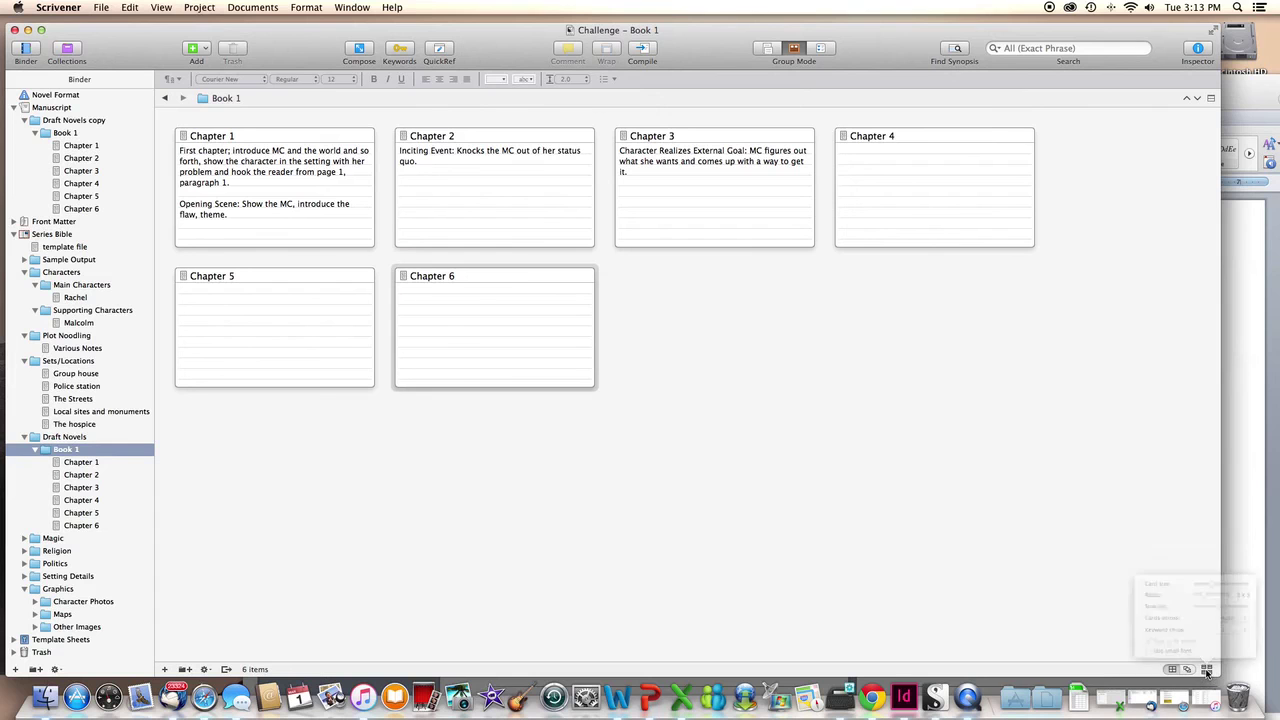
left_click_drag(1215, 561, 1206, 557)
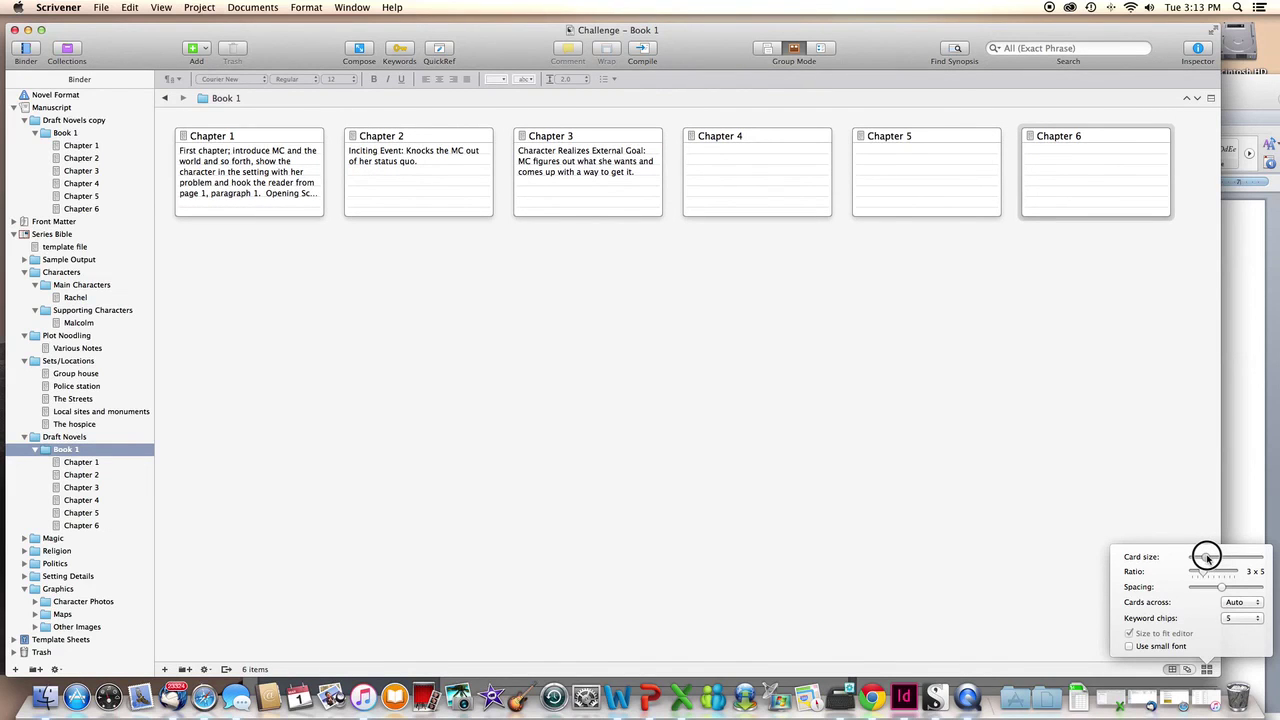
left_click_drag(1206, 557, 1194, 590)
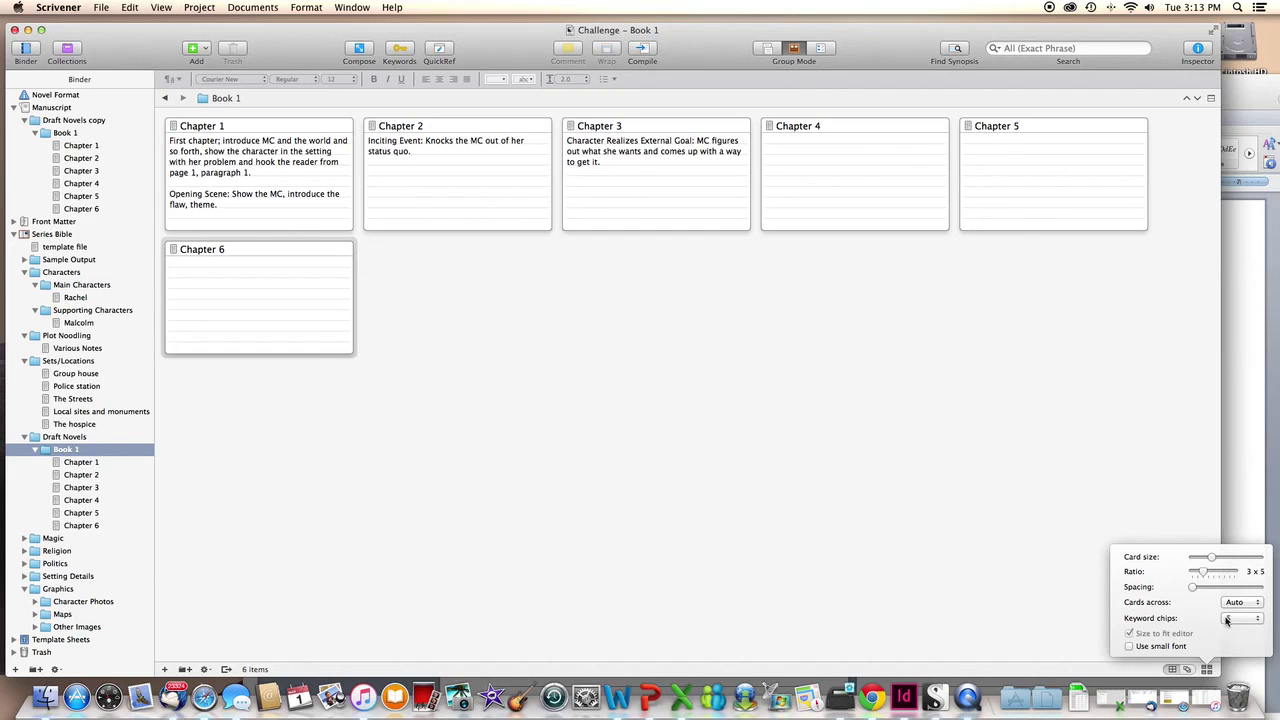
- Check the keyword chip choices, keeping 5, and try the small font on the index cards before turning it off
left_click(1232, 621)
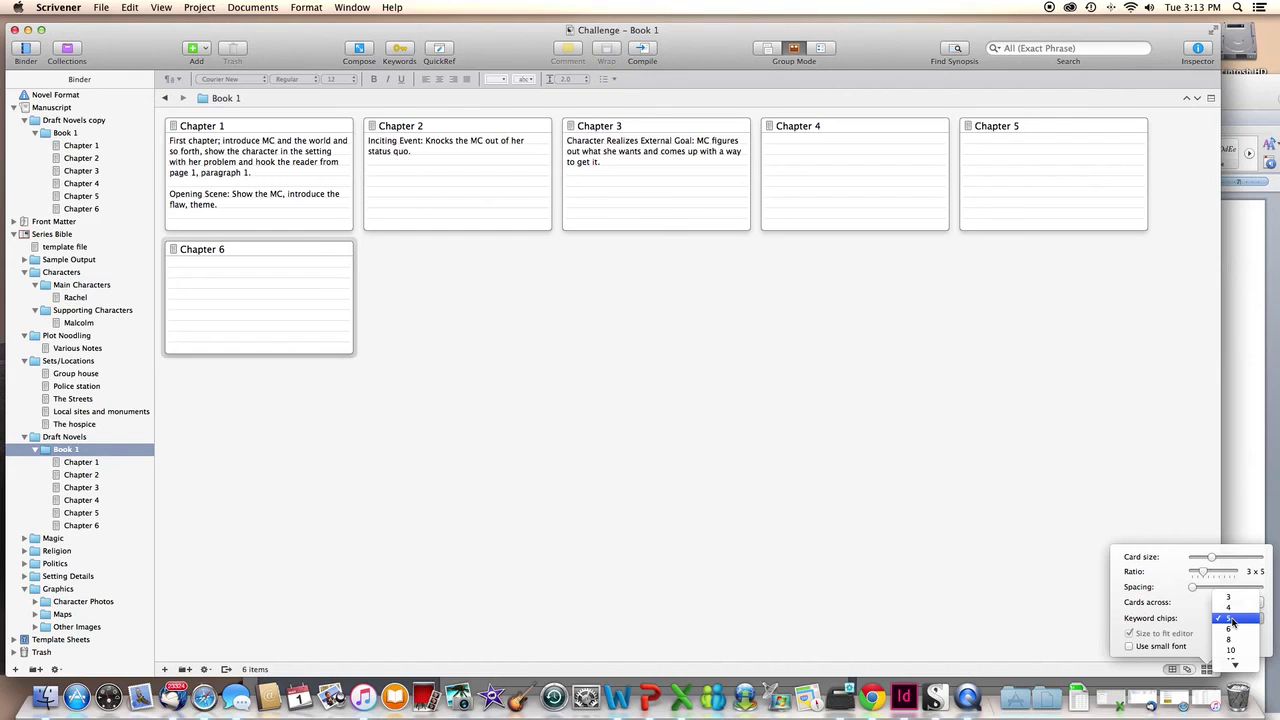
left_click(1232, 621)
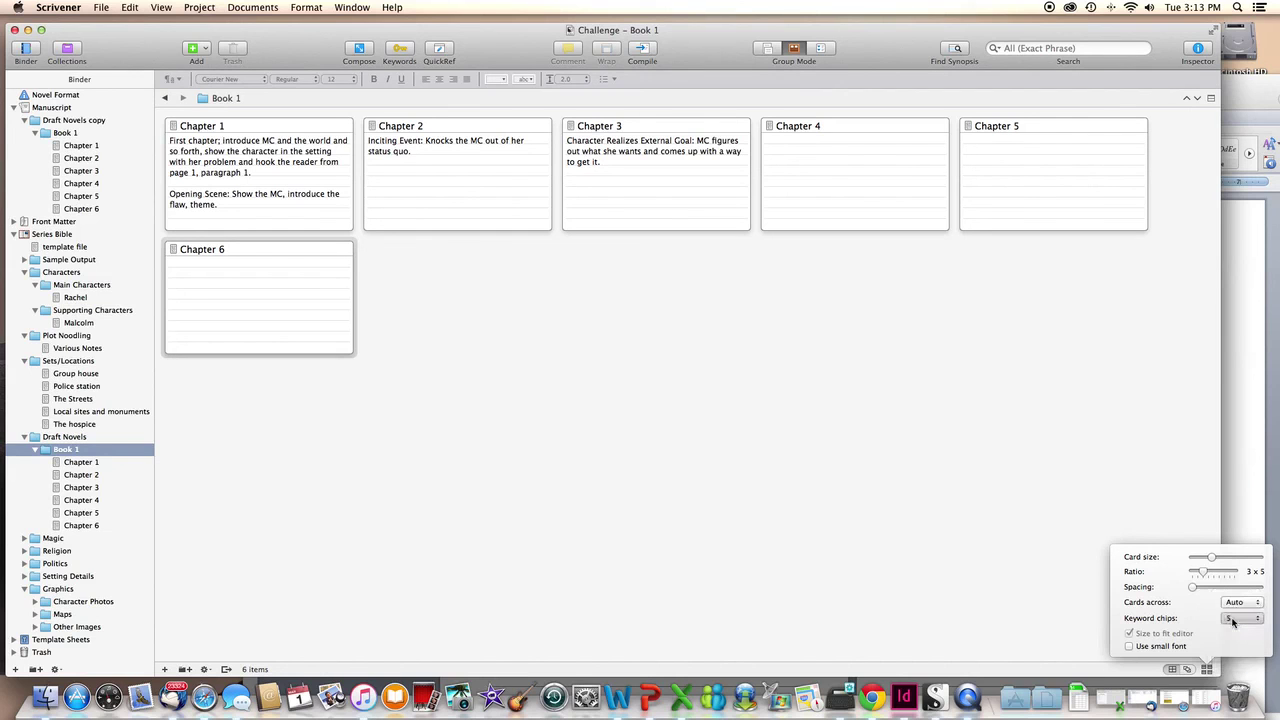
left_click(1131, 647)
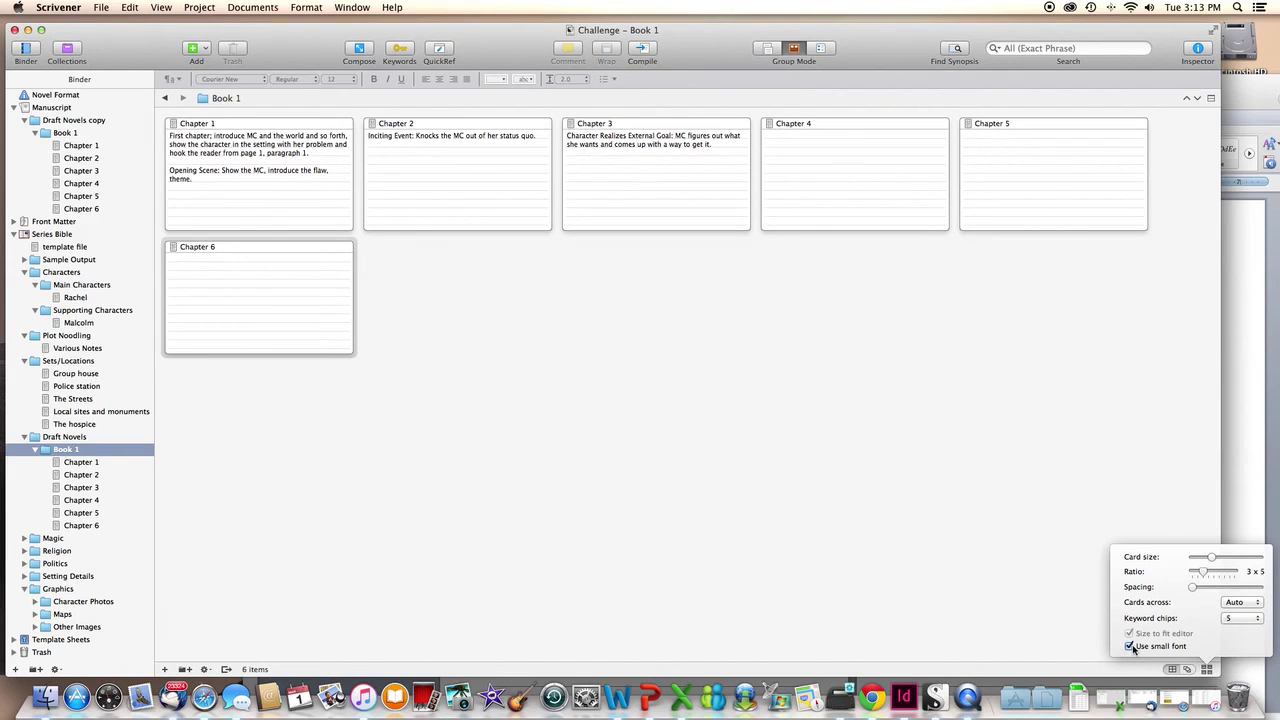
left_click(1131, 647)
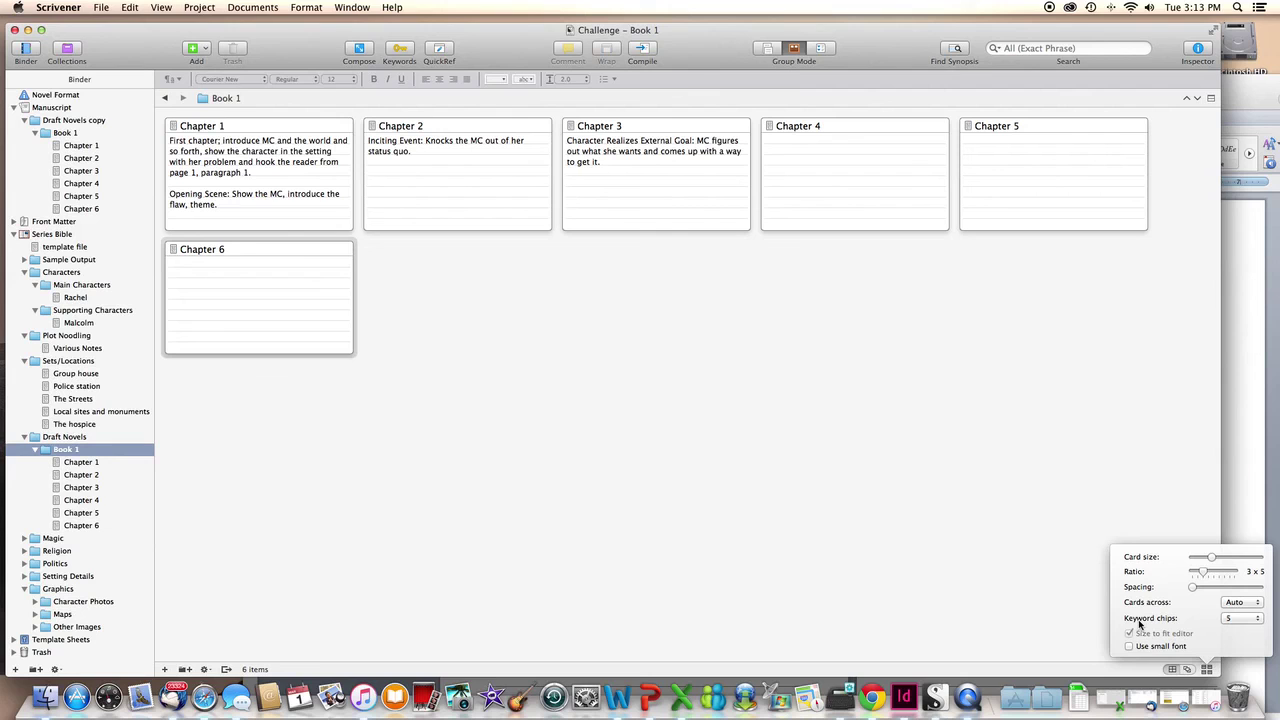
- Switch the Book 1 corkboard to the freeform card arrangement
left_click(1187, 670)
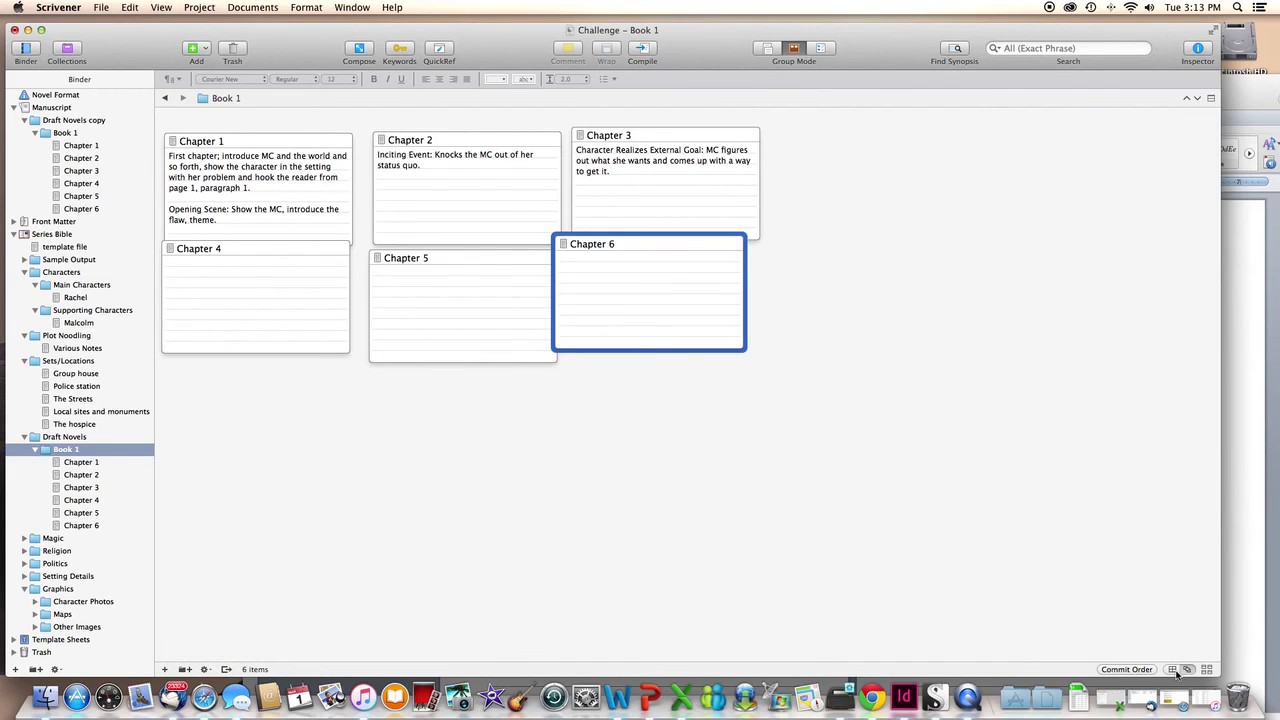
- Compare the grid and freeform arrangements of the Book 1 corkboard, leaving it in the grid arrangement
left_click(1174, 670)
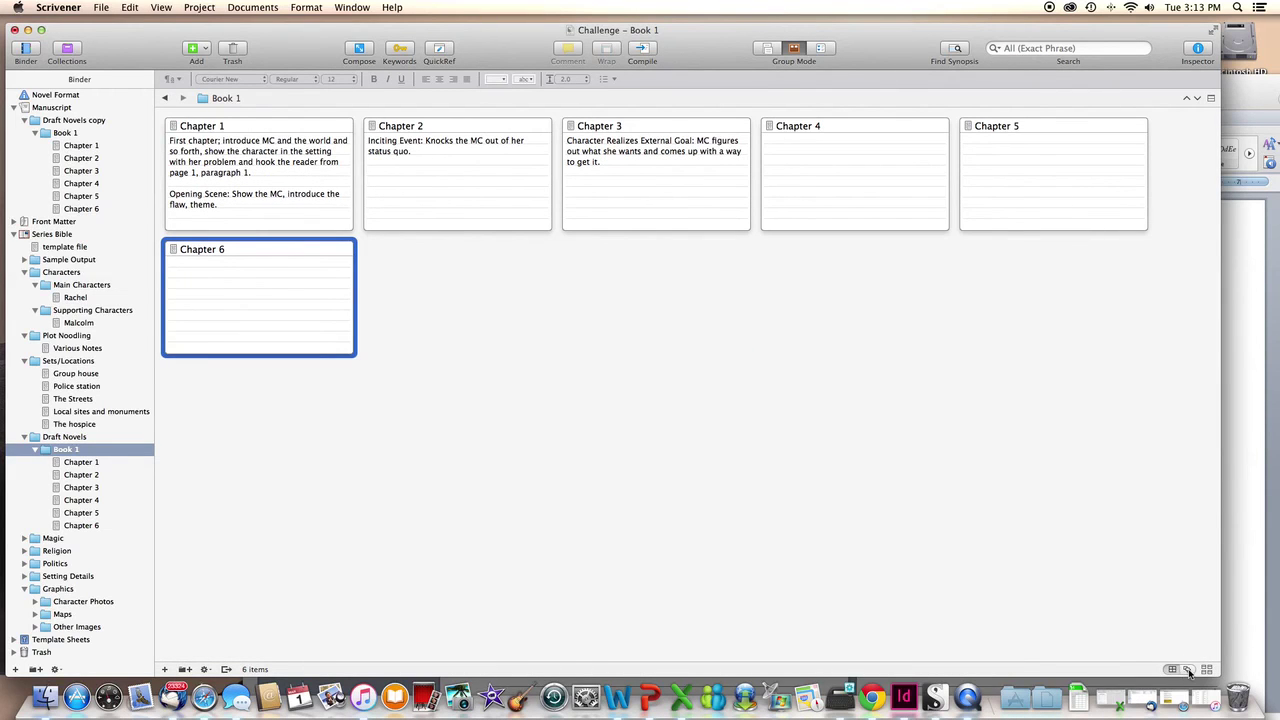
left_click(1188, 670)
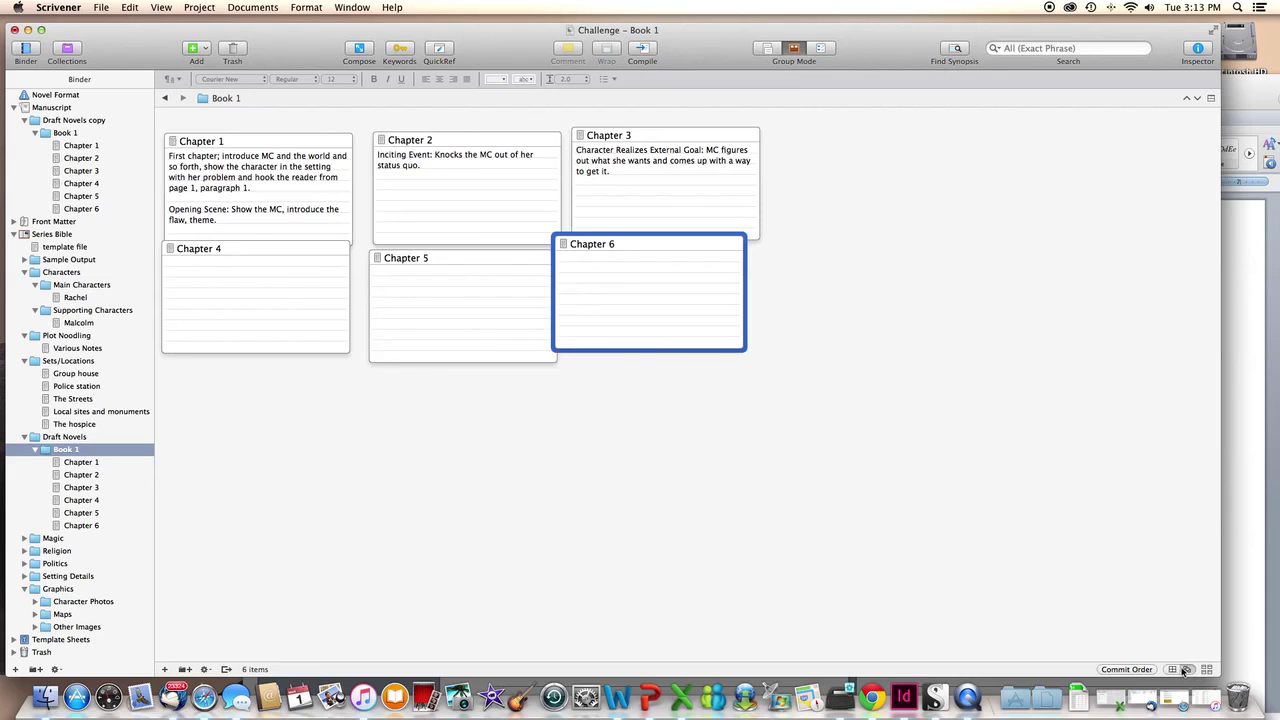
left_click(1174, 670)
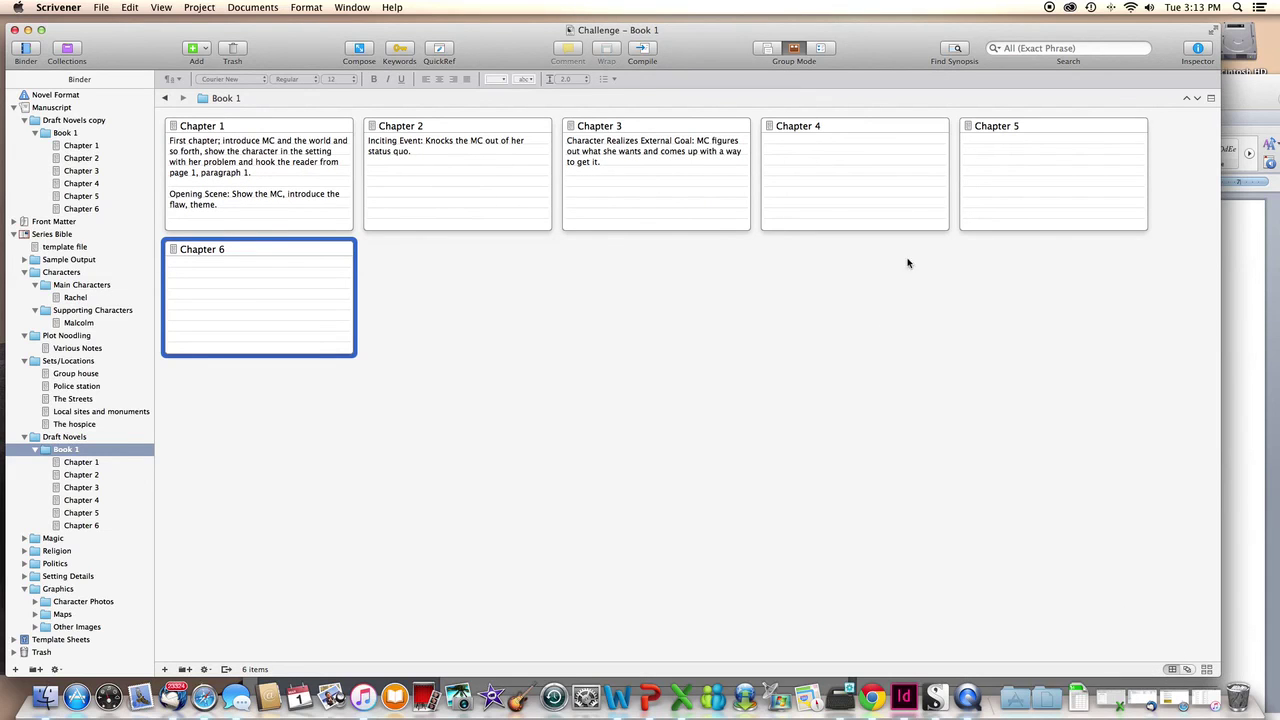
- Show the inspector and add the document note "Hey does this layout even make sense?" to the Chapter 1 card
left_click(1197, 52)
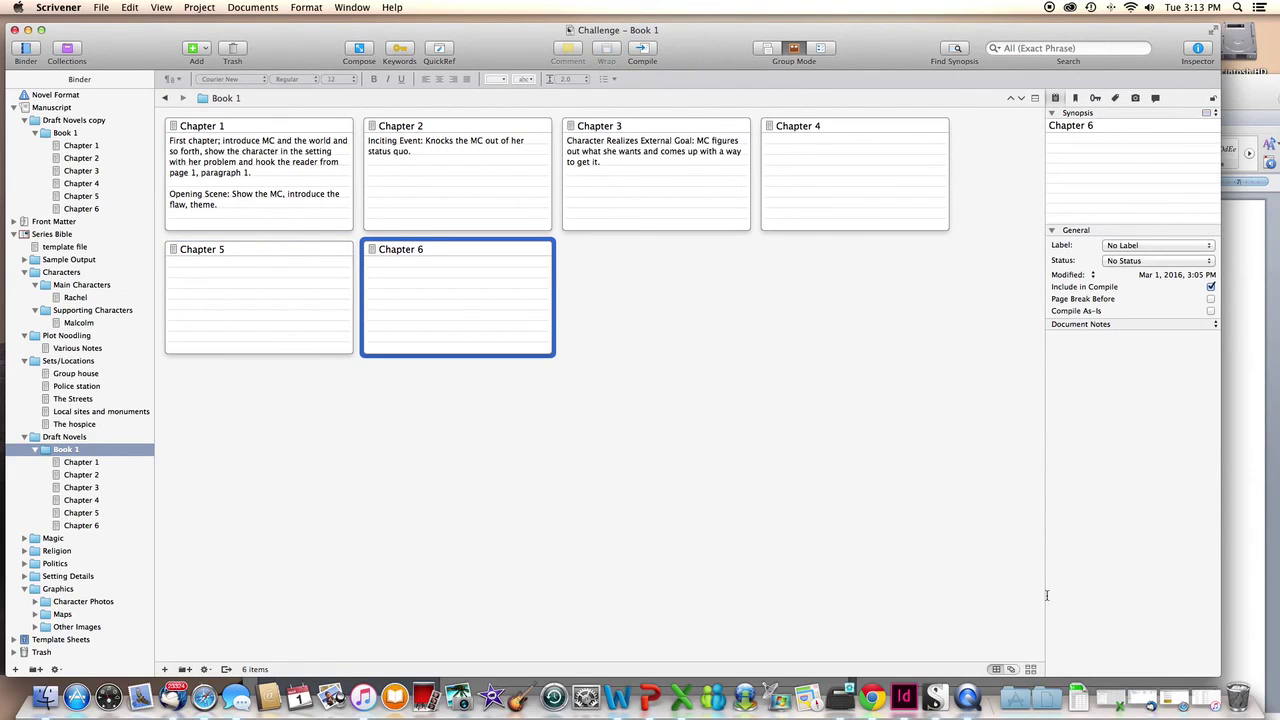
left_click(278, 180)
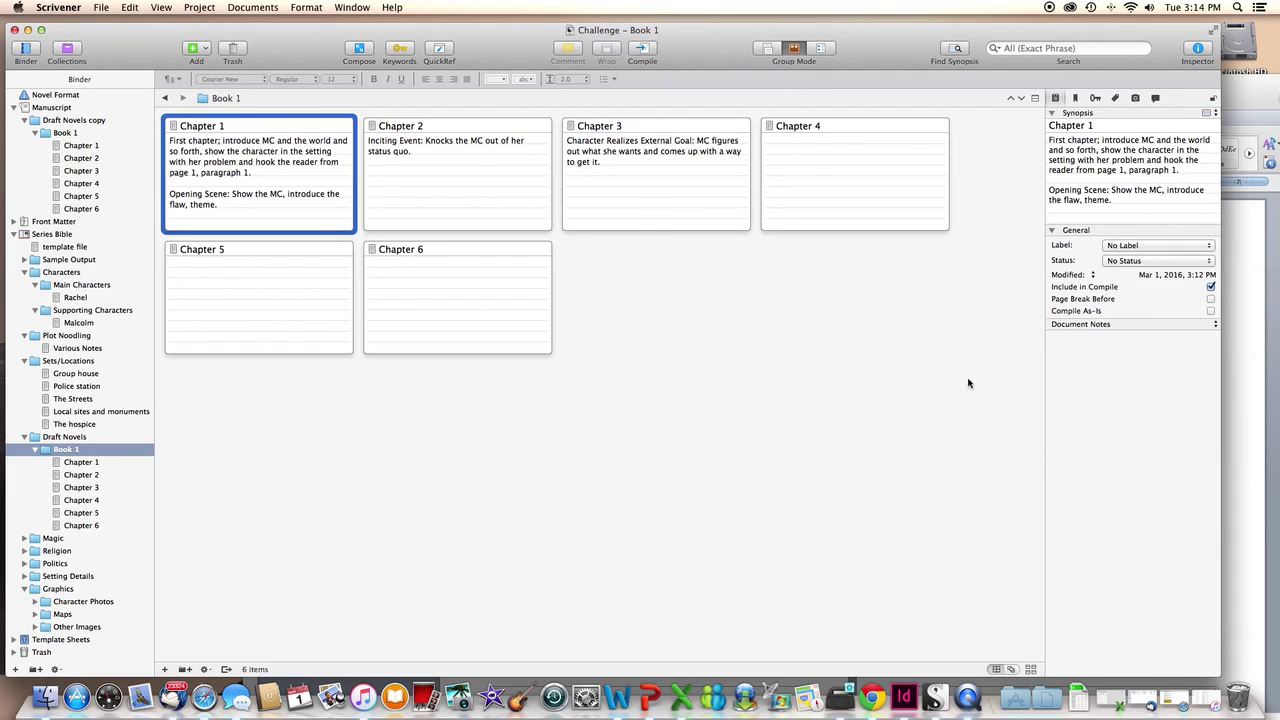
left_click(1055, 497)
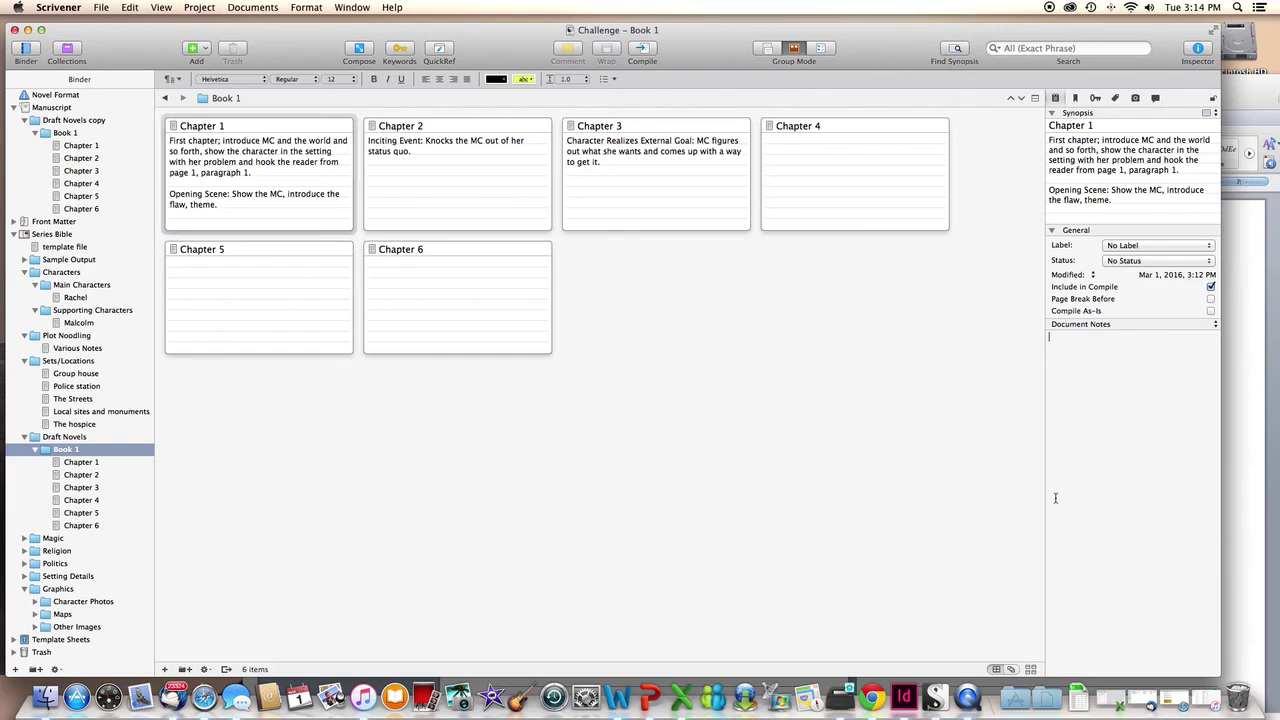
type("Hdey")
key("BackSpace")
key("BackSpace")
key("BackSpace")
type("even make sense?")
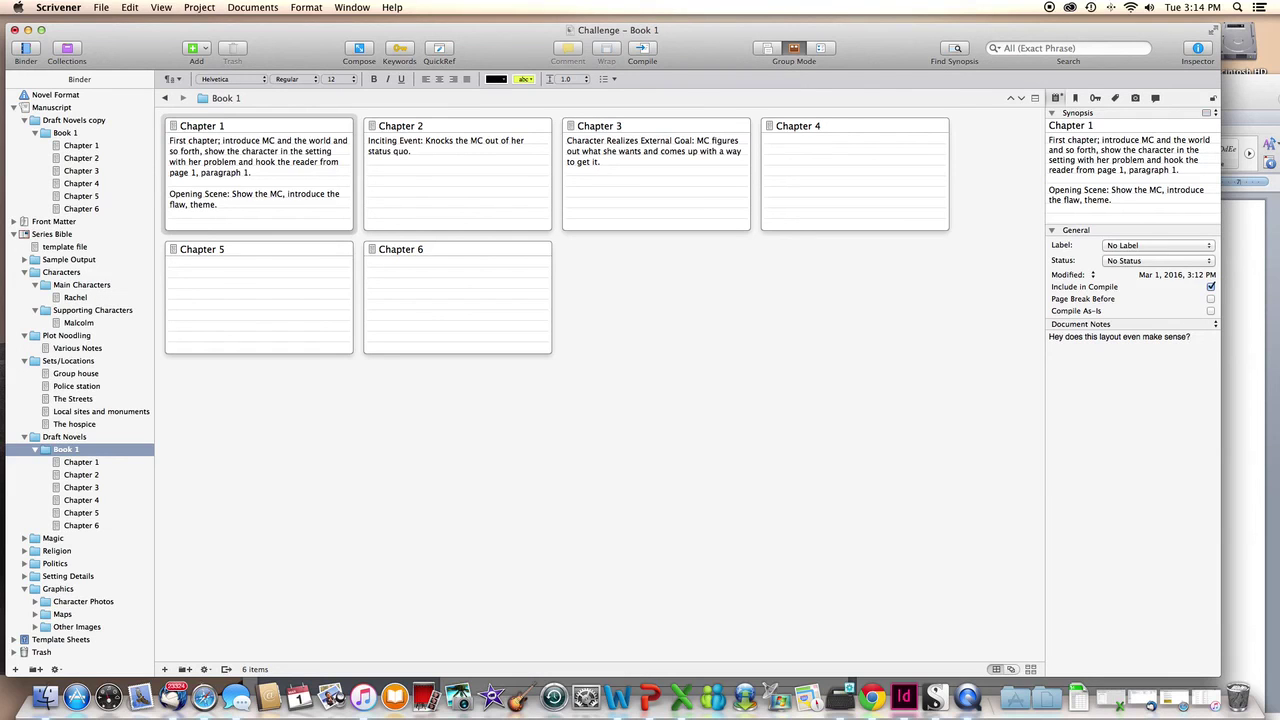
left_click(318, 215)
- View Book 1 as an outline, return to its corkboard, and hide the inspector
left_click(820, 48)
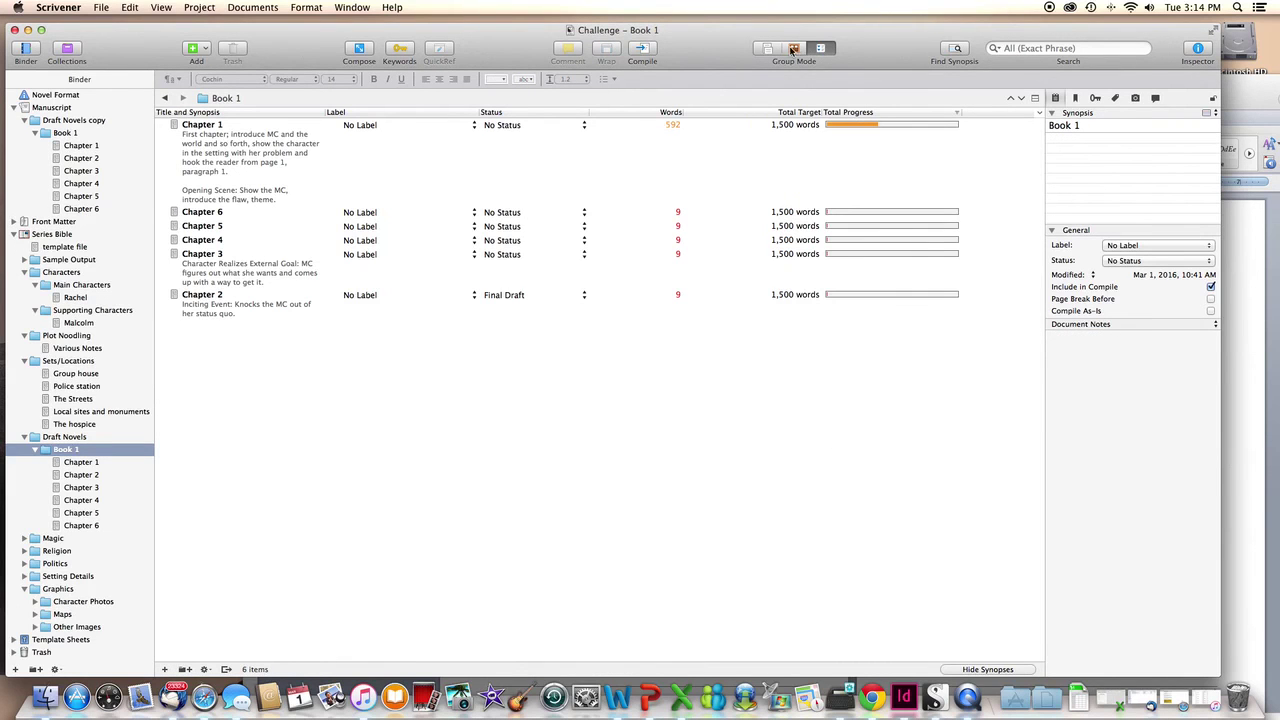
left_click(793, 48)
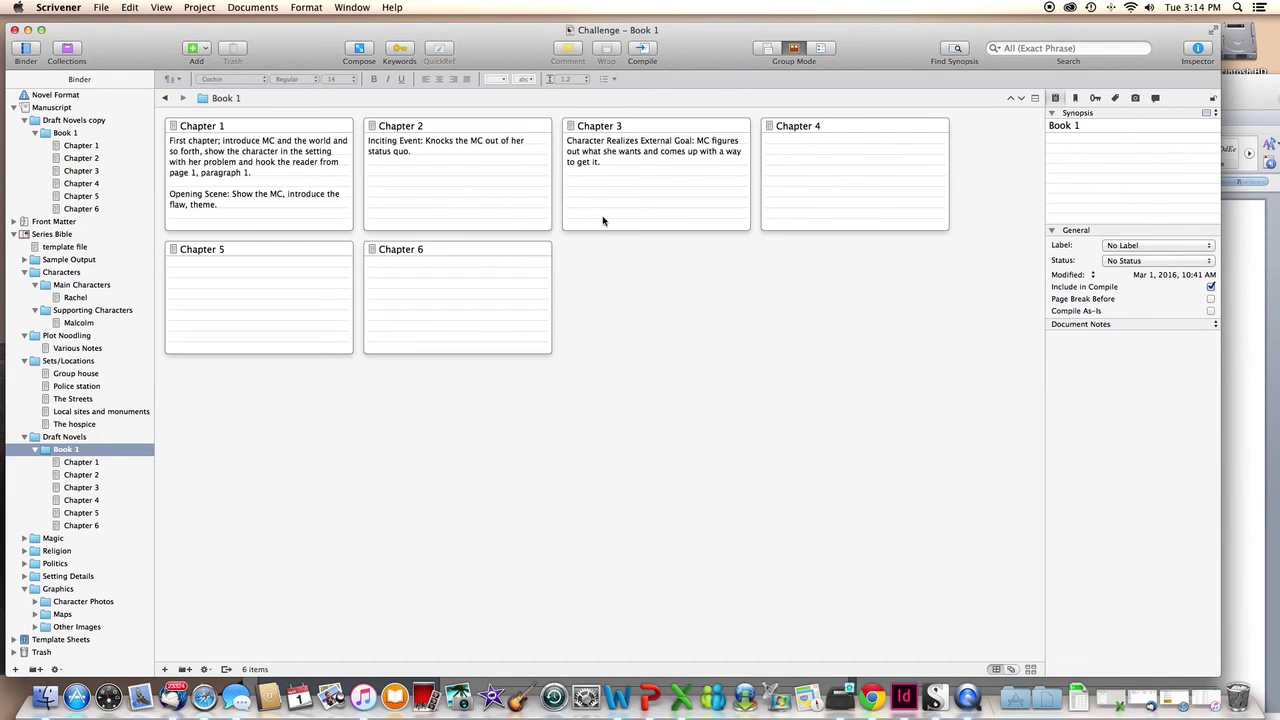
left_click(1199, 51)
left_click(1199, 51)
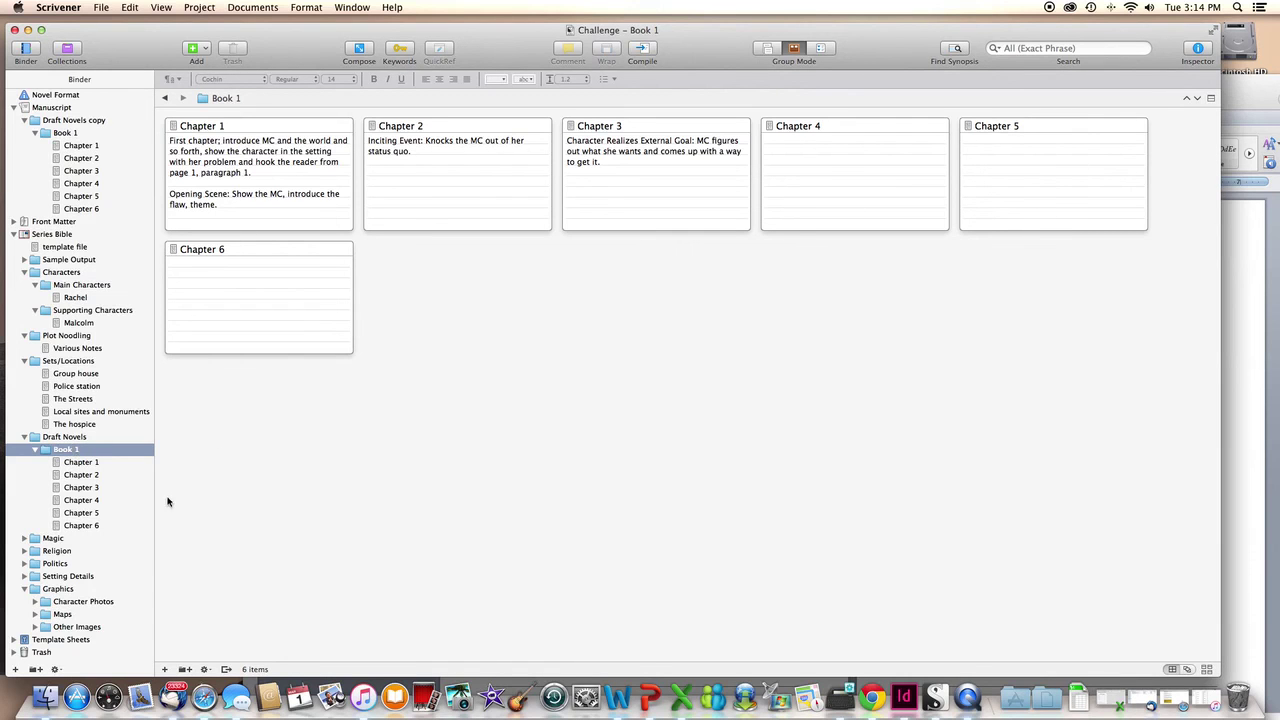
- Open the Chapter 1 text in Draft Novels and view it from the beginning
left_click(81, 463)
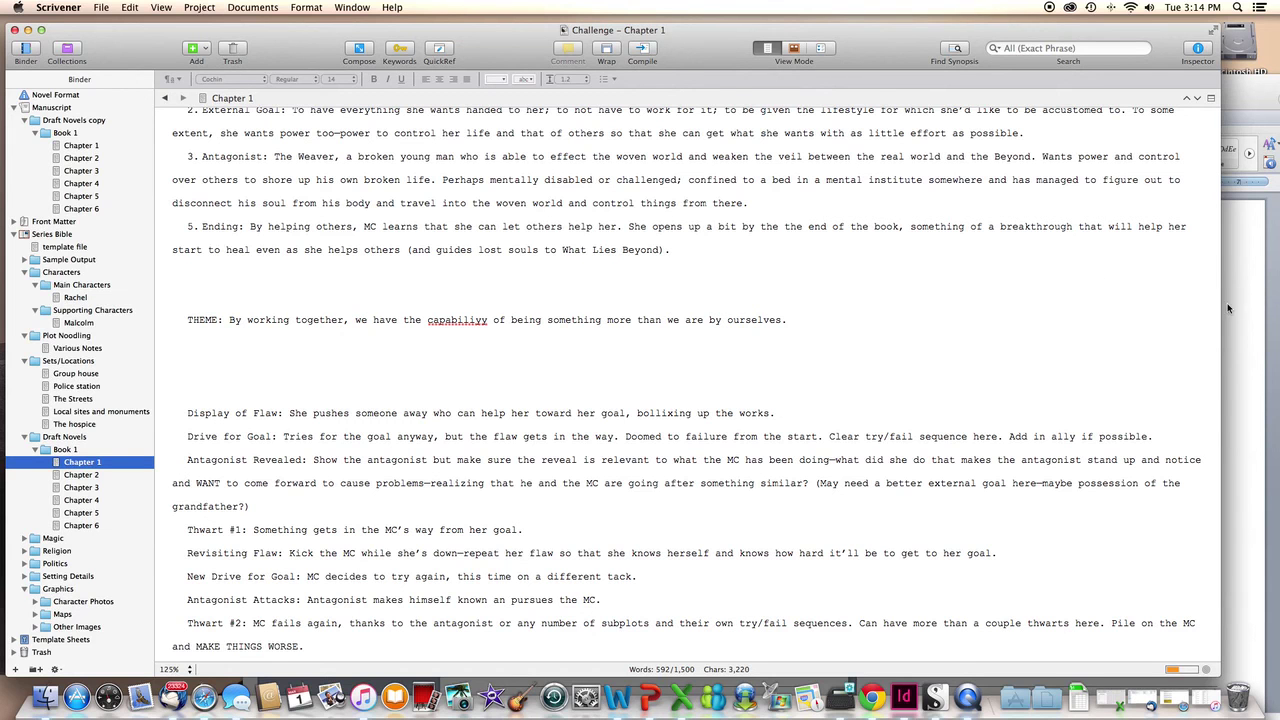
scroll(677, 320, "up", 3)
scroll(714, 315, "up", 1)
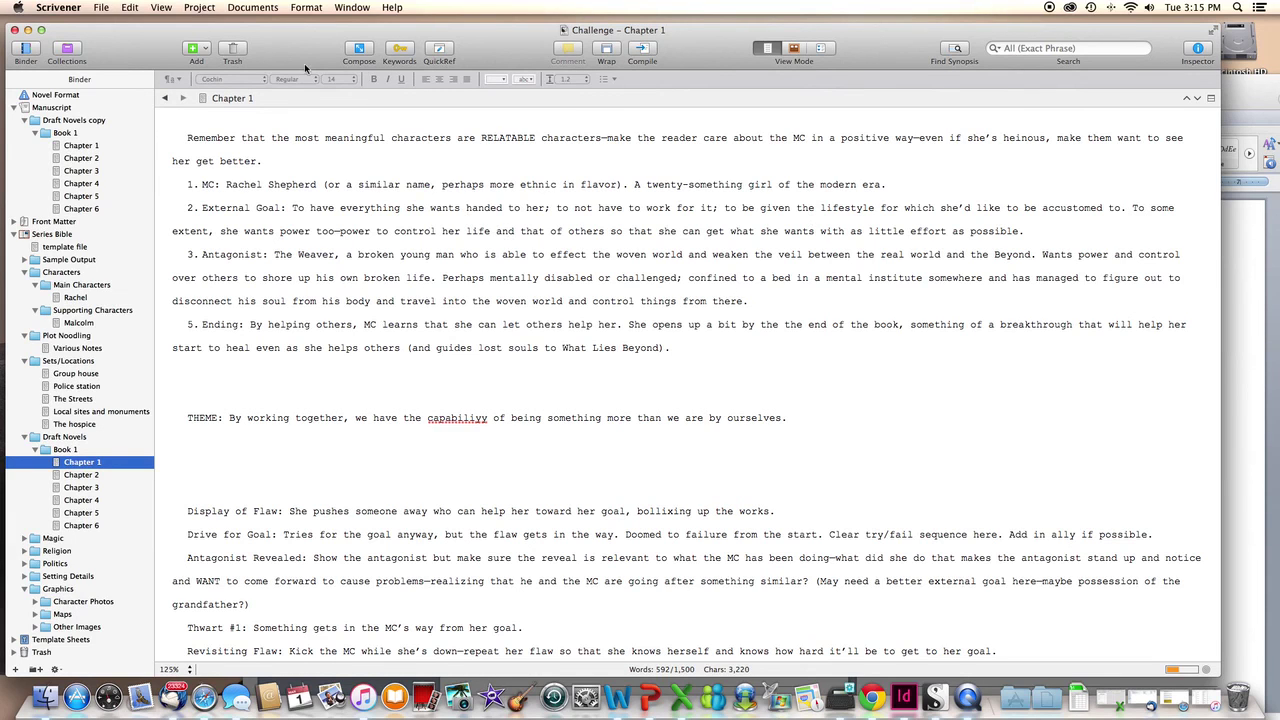
- Look through the view options, show Chapter 1 in full screen, and return to the normal window
left_click(161, 8)
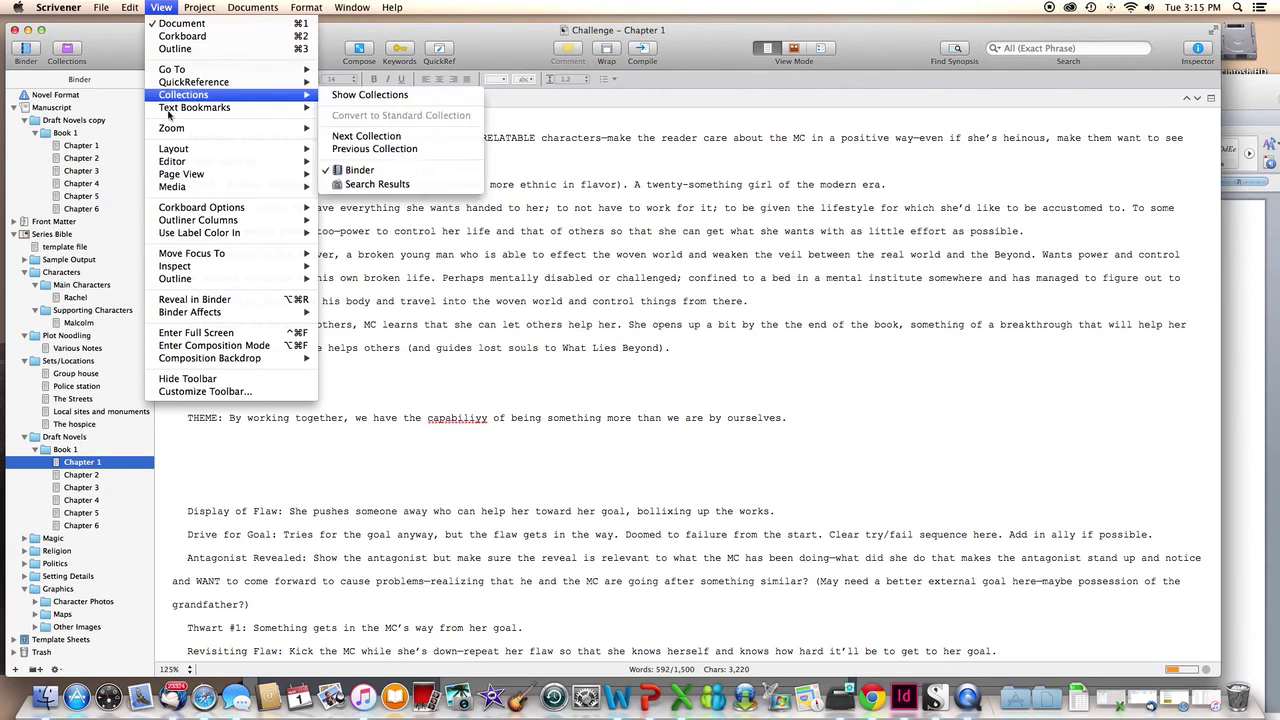
mouse_move(173, 150)
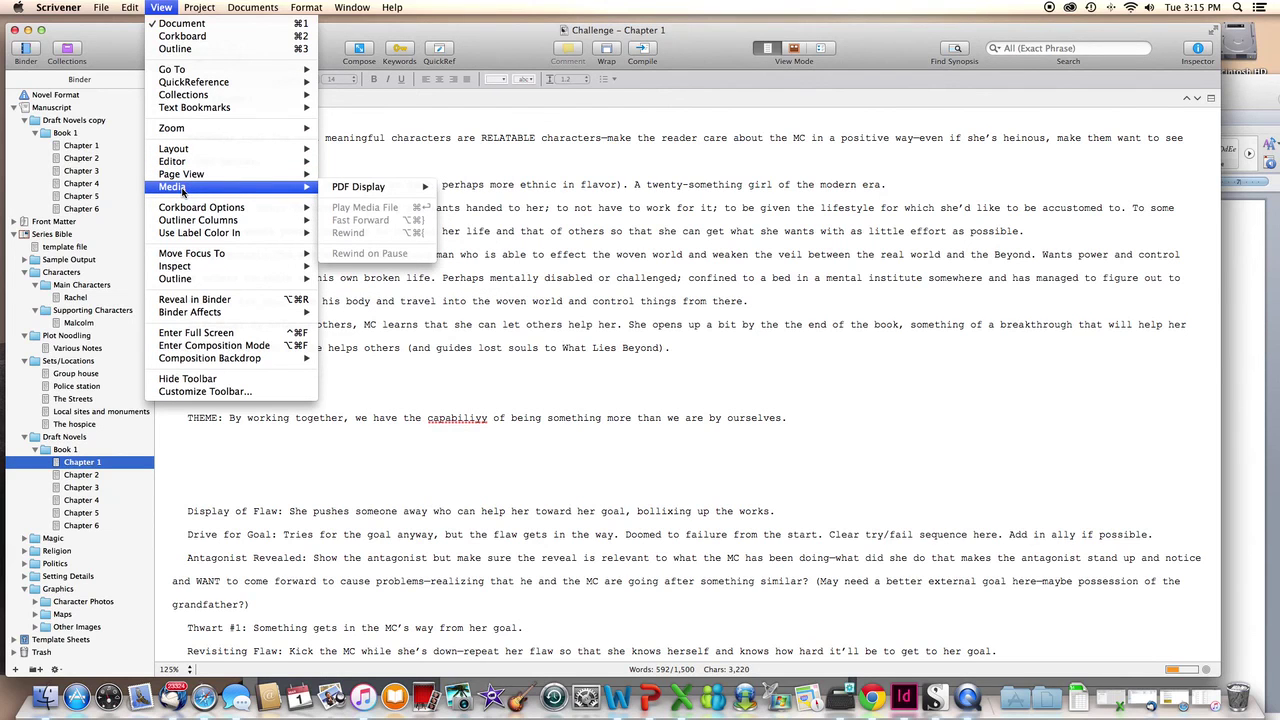
mouse_move(198, 258)
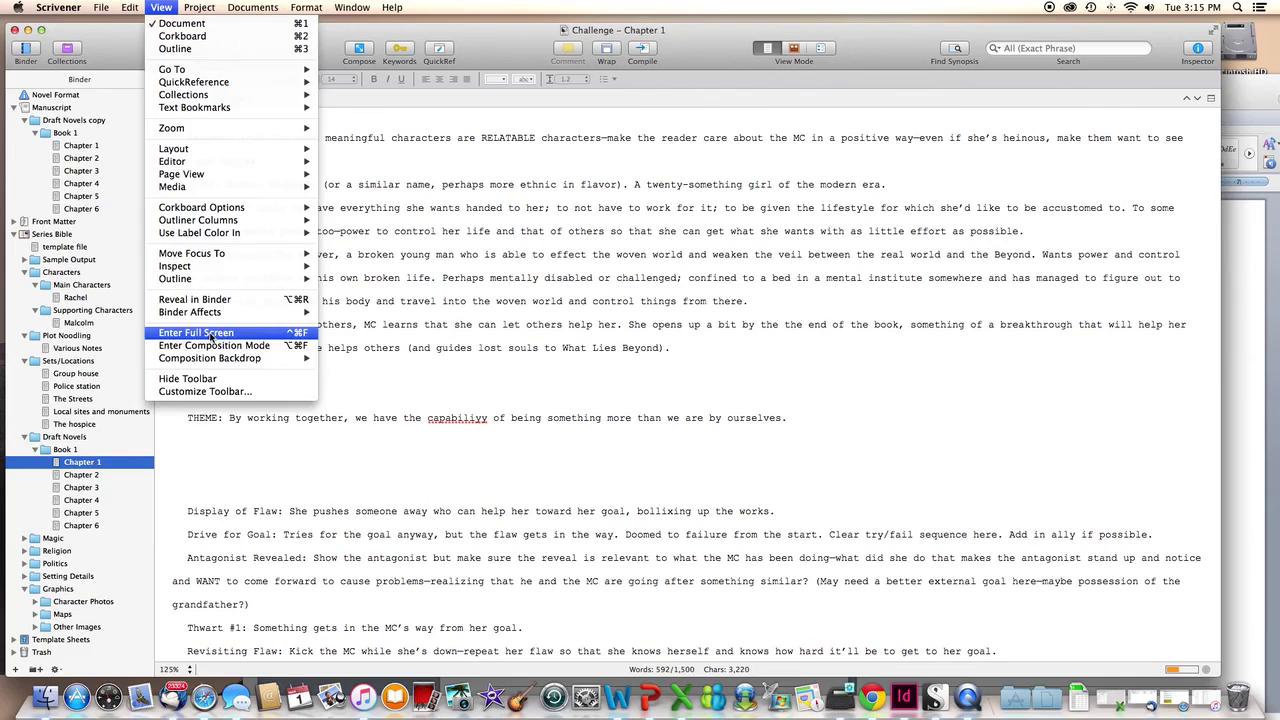
left_click(210, 334)
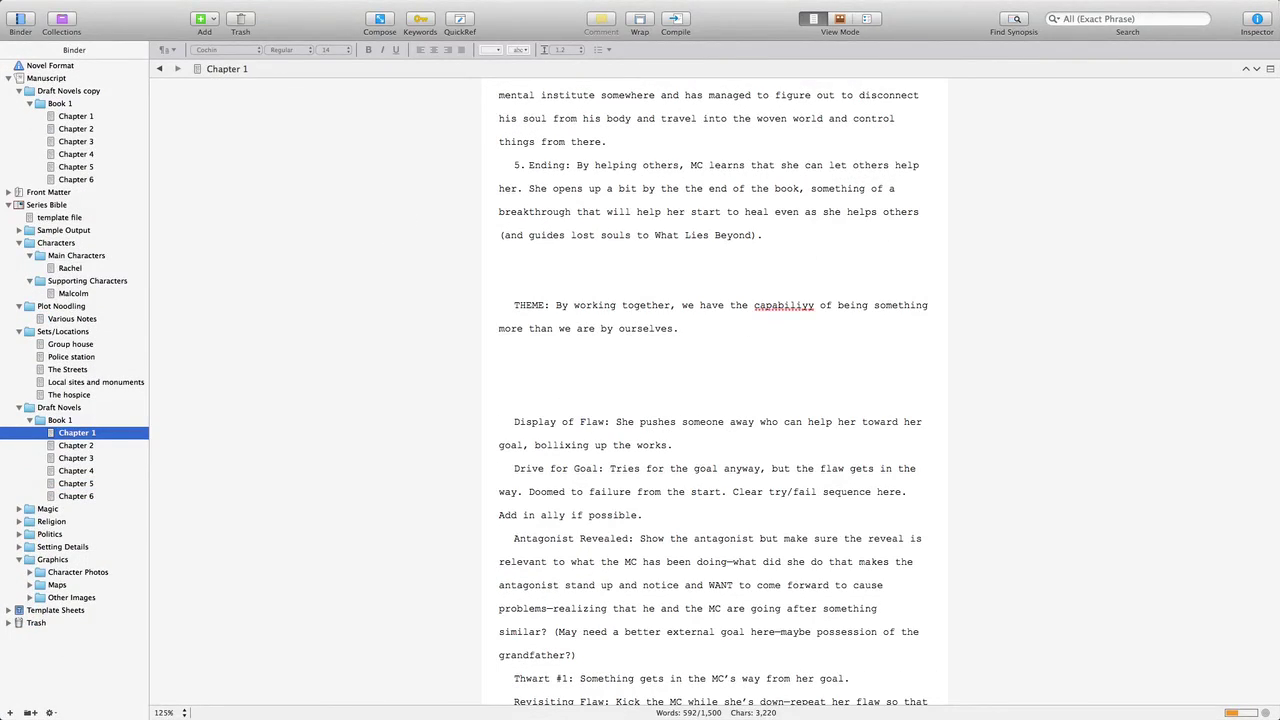
mouse_move(640, 2)
left_click(1262, 8)
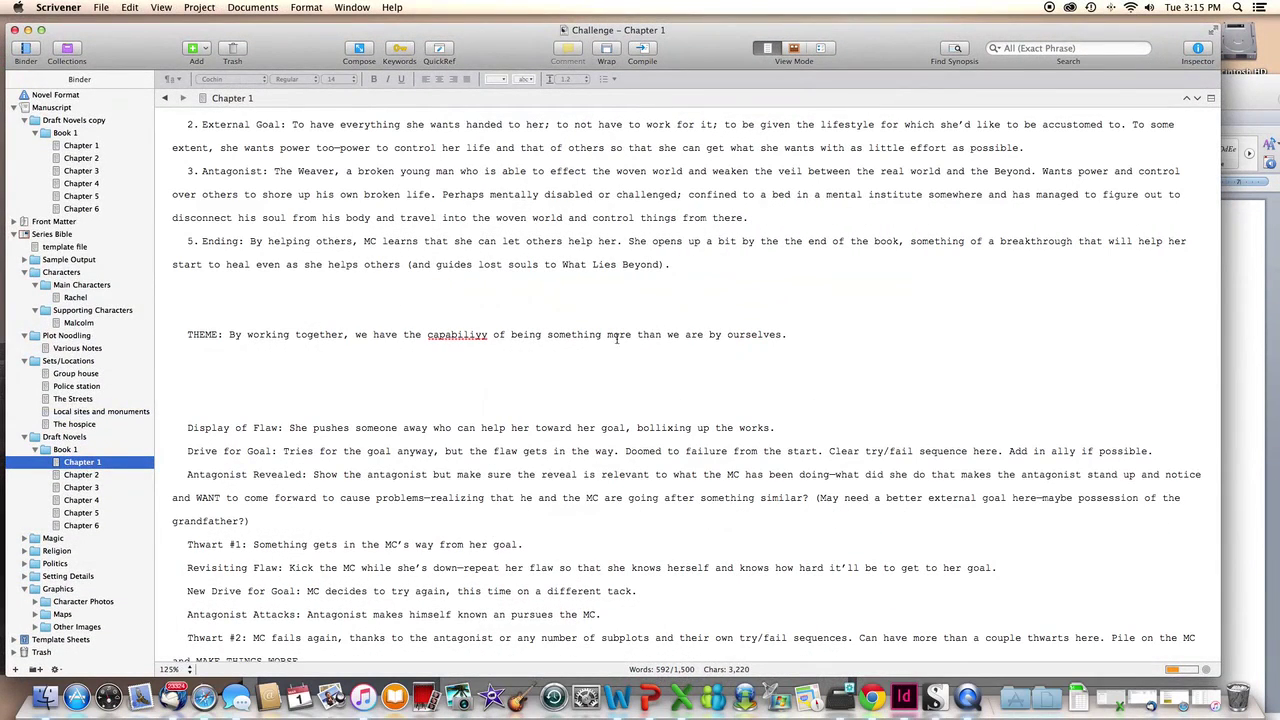
- Delete the text of Chapter 1's document note in the inspector and hide the inspector again
left_click(1199, 52)
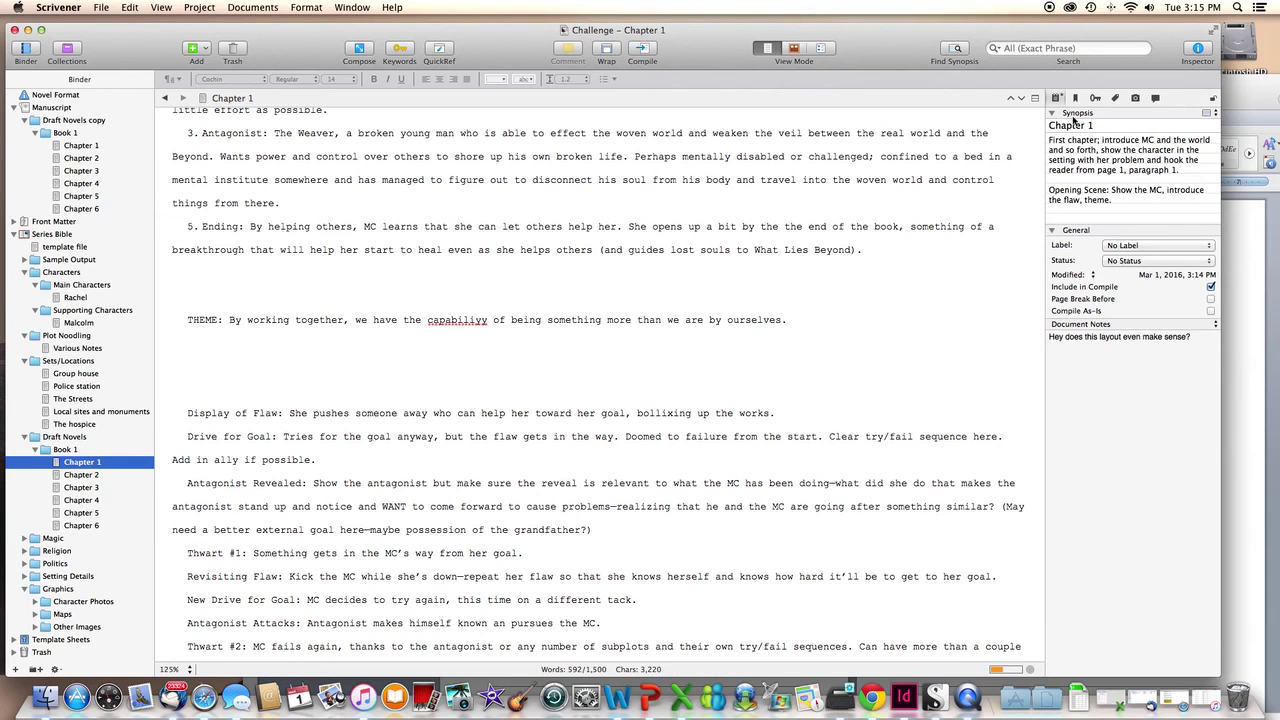
left_click(1200, 370)
key("BackSpace")
key("BackSpace")
key("BackSpace")
key("BackSpace")
key("BackSpace")
key("BackSpace")
key("BackSpace")
key("BackSpace")
key("BackSpace")
key("BackSpace")
key("BackSpace")
key("BackSpace")
key("BackSpace")
key("BackSpace")
key("BackSpace")
key("BackSpace")
key("BackSpace")
key("BackSpace")
key("BackSpace")
key("BackSpace")
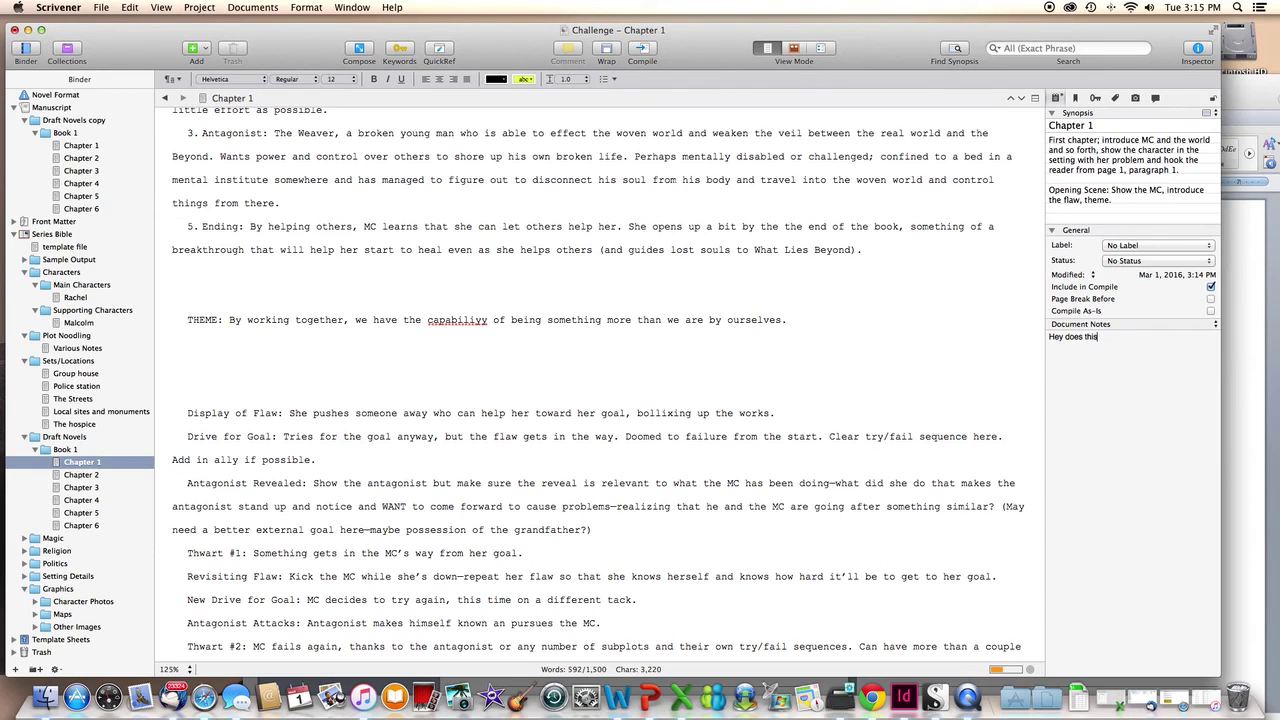
key("BackSpace")
key("BackSpace")
key("BackSpace")
key("BackSpace")
key("BackSpace")
key("BackSpace")
left_click(1198, 50)
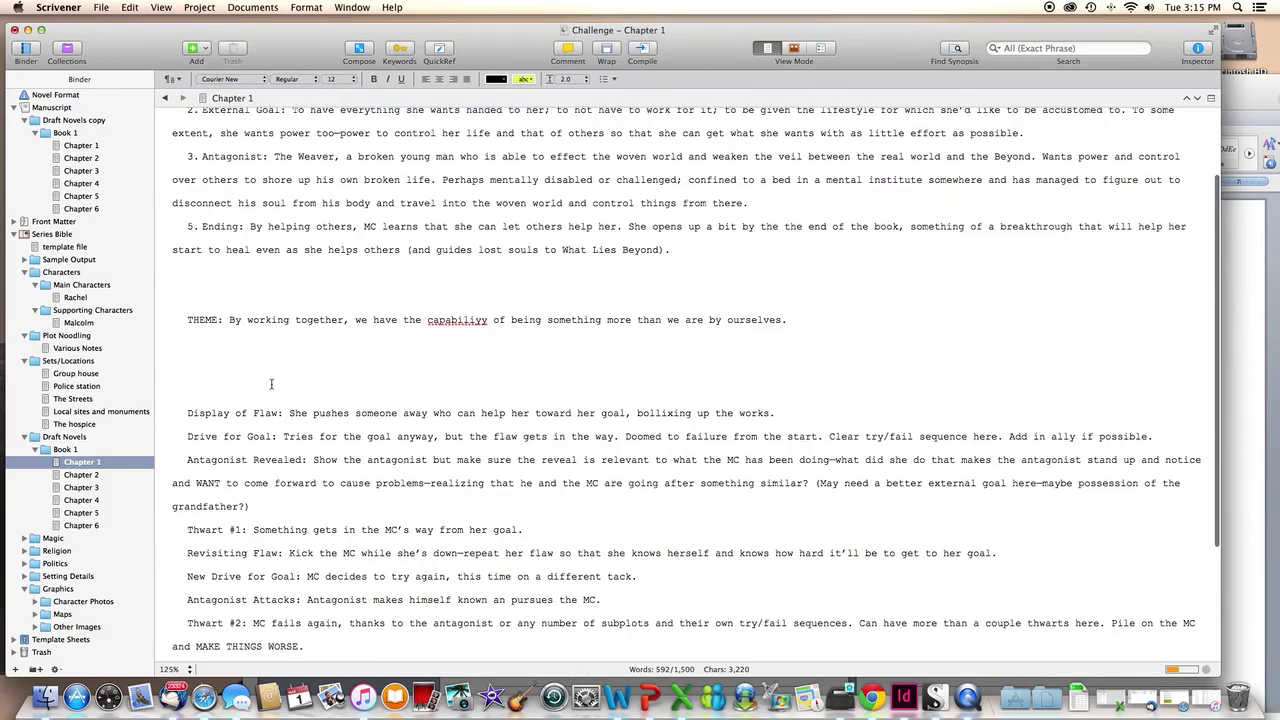
- Remove one blank line above the "Display of Flaw" paragraph in the Draft Novels Chapter 1 text
scroll(272, 384, "down", 3)
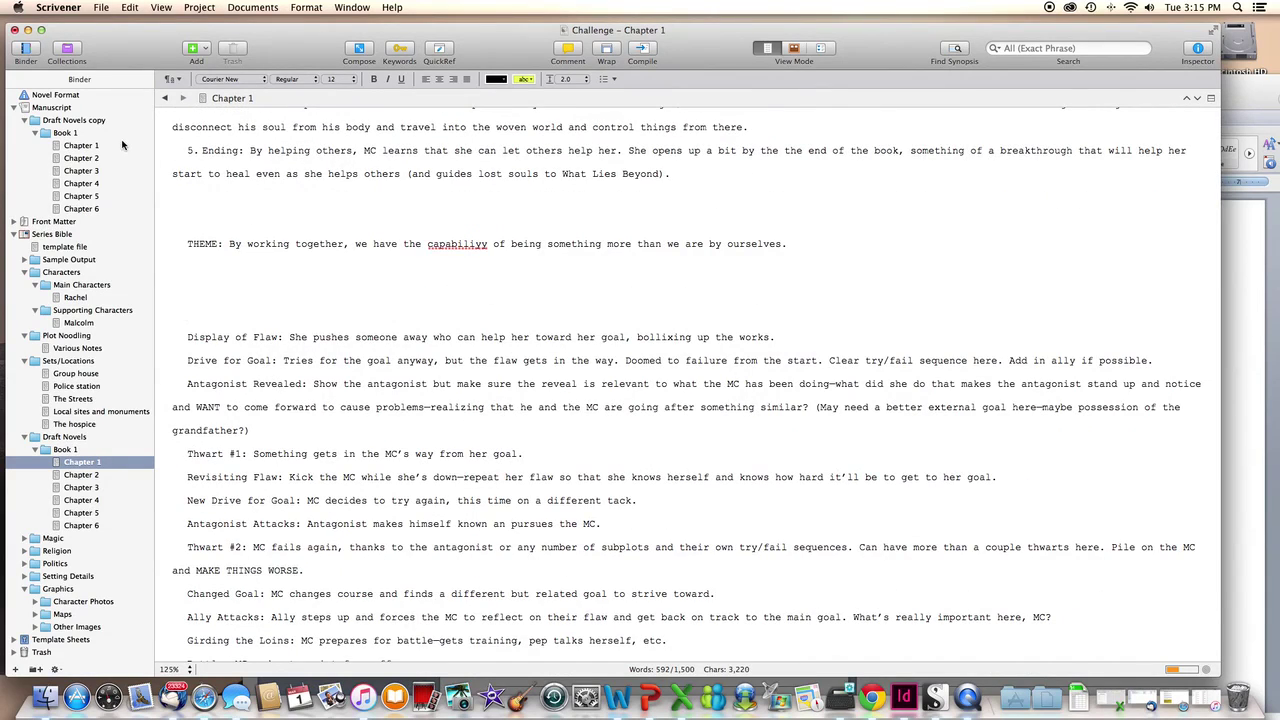
scroll(267, 166, "up", 7)
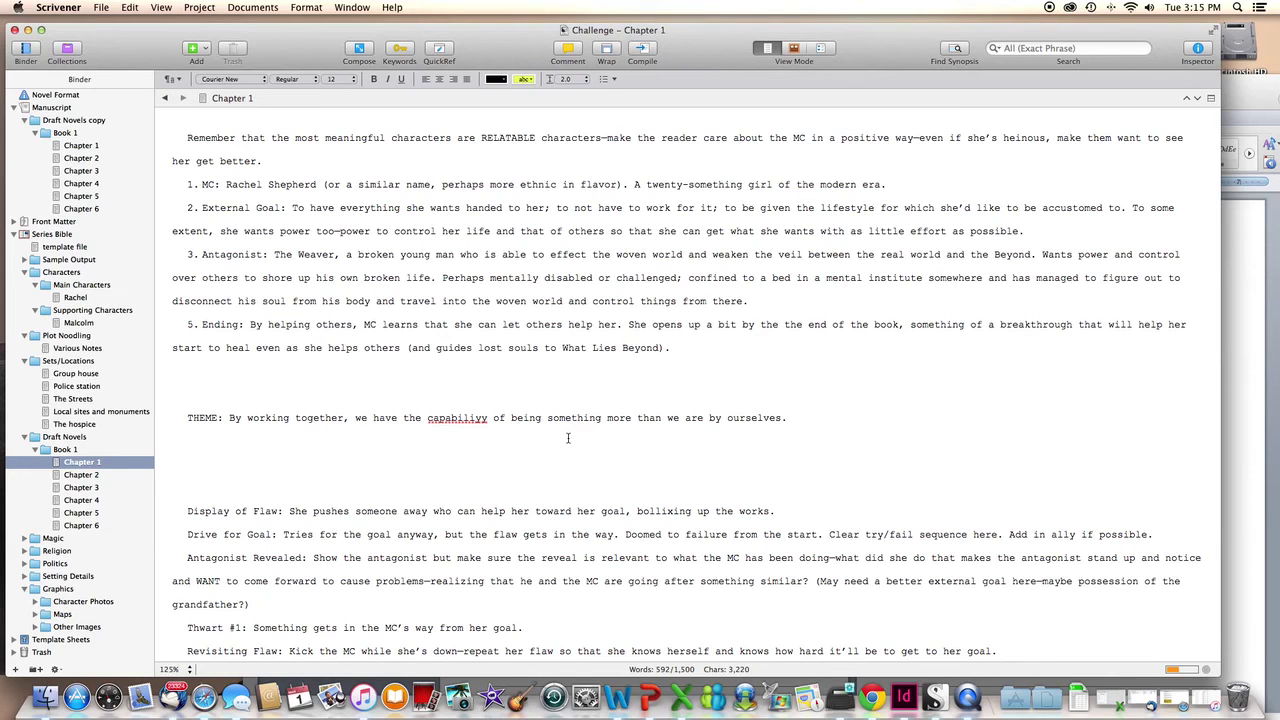
key("BackSpace")
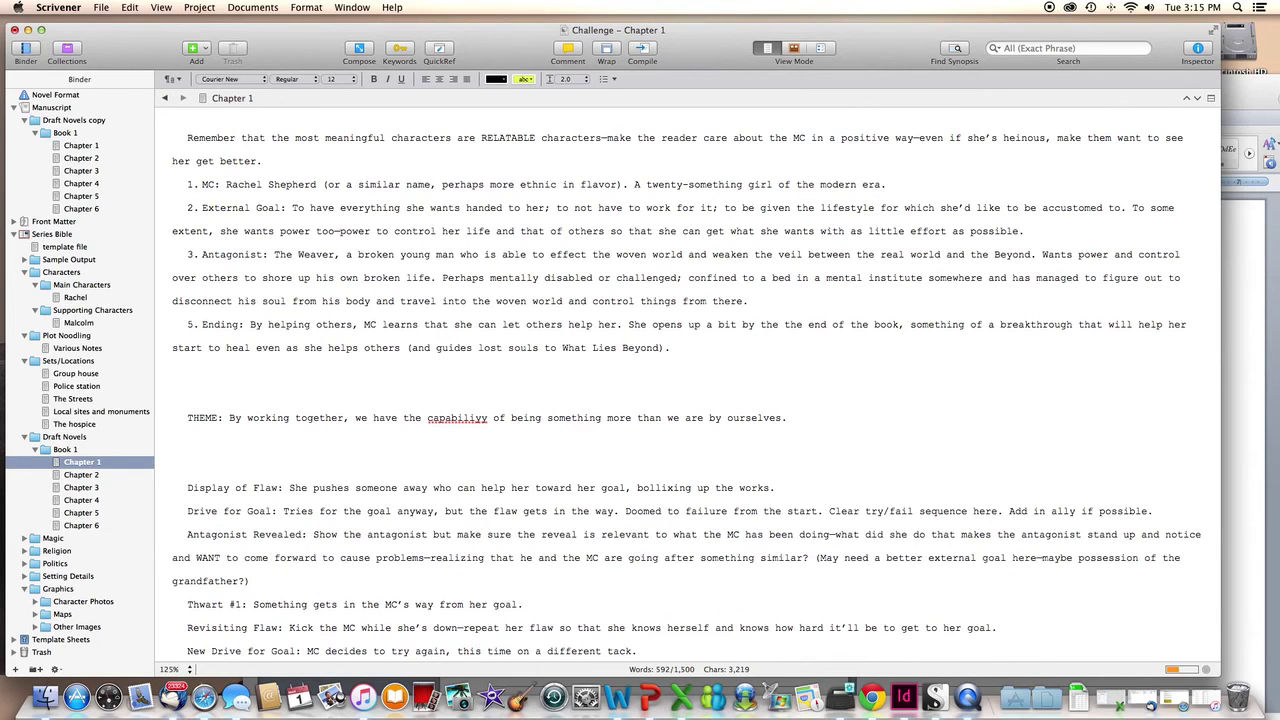
- Save the Challenge project and minimize its window
left_click(101, 7)
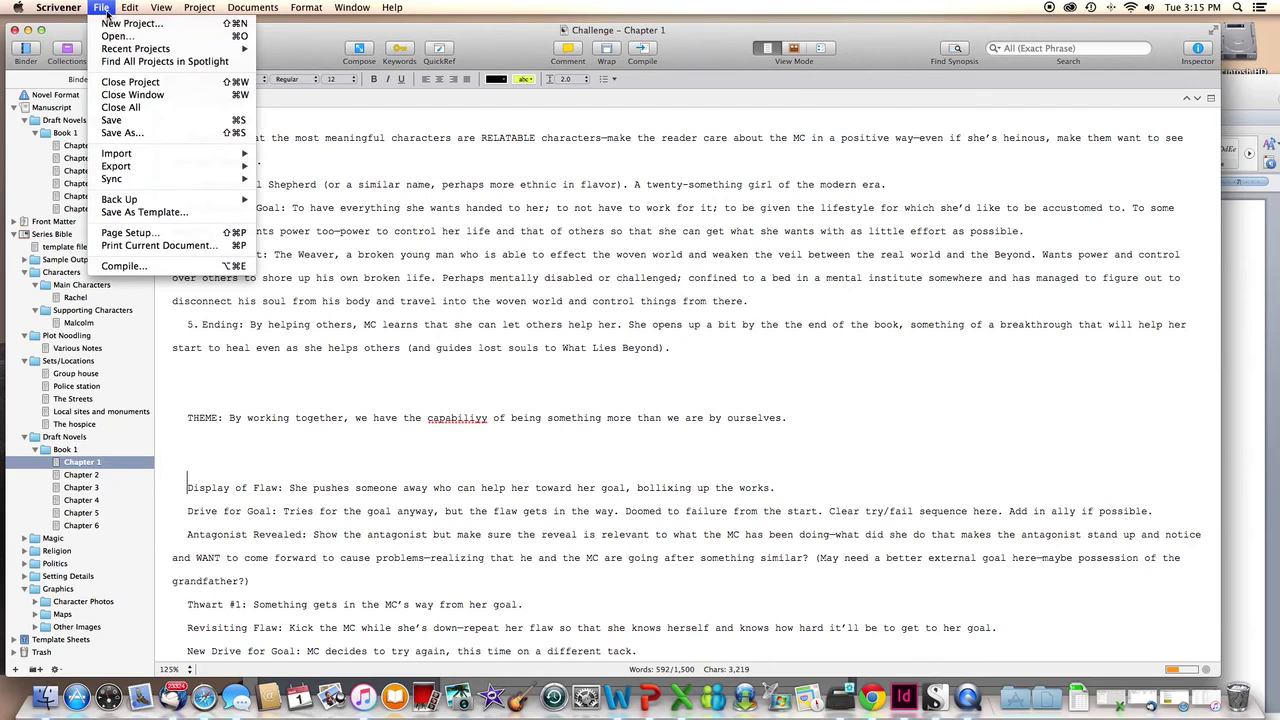
left_click(116, 121)
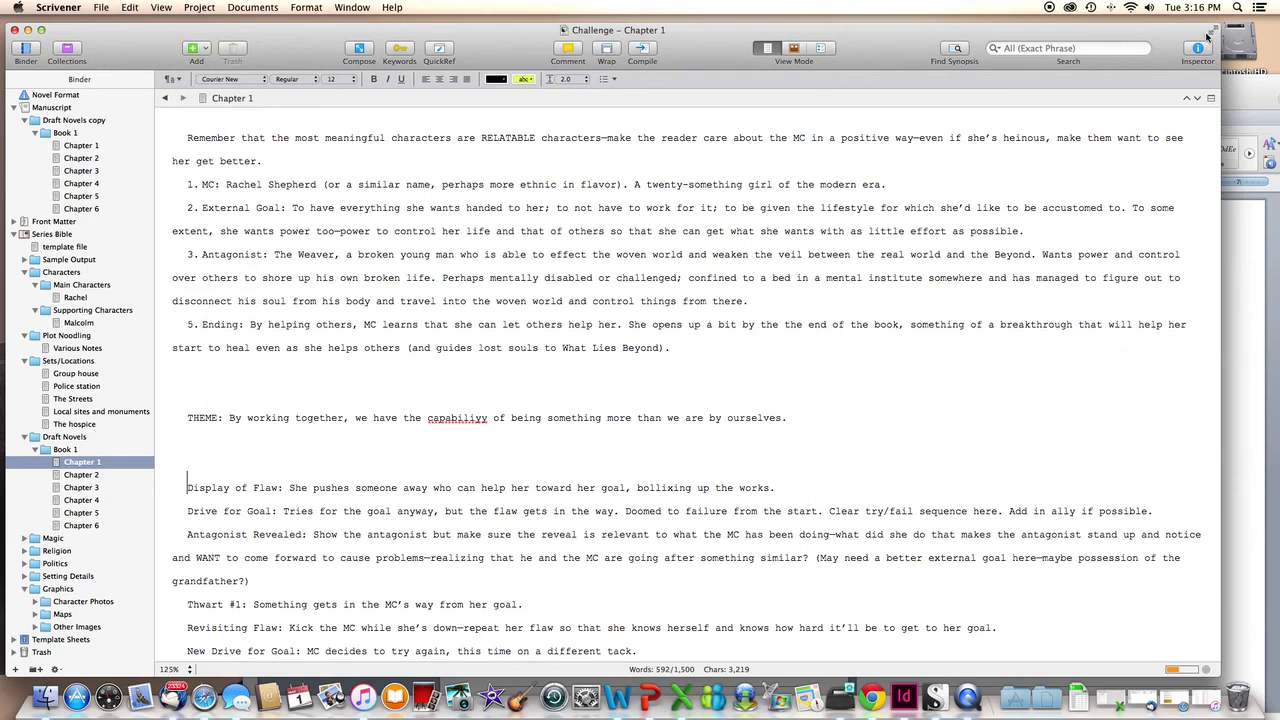
left_click(28, 31)
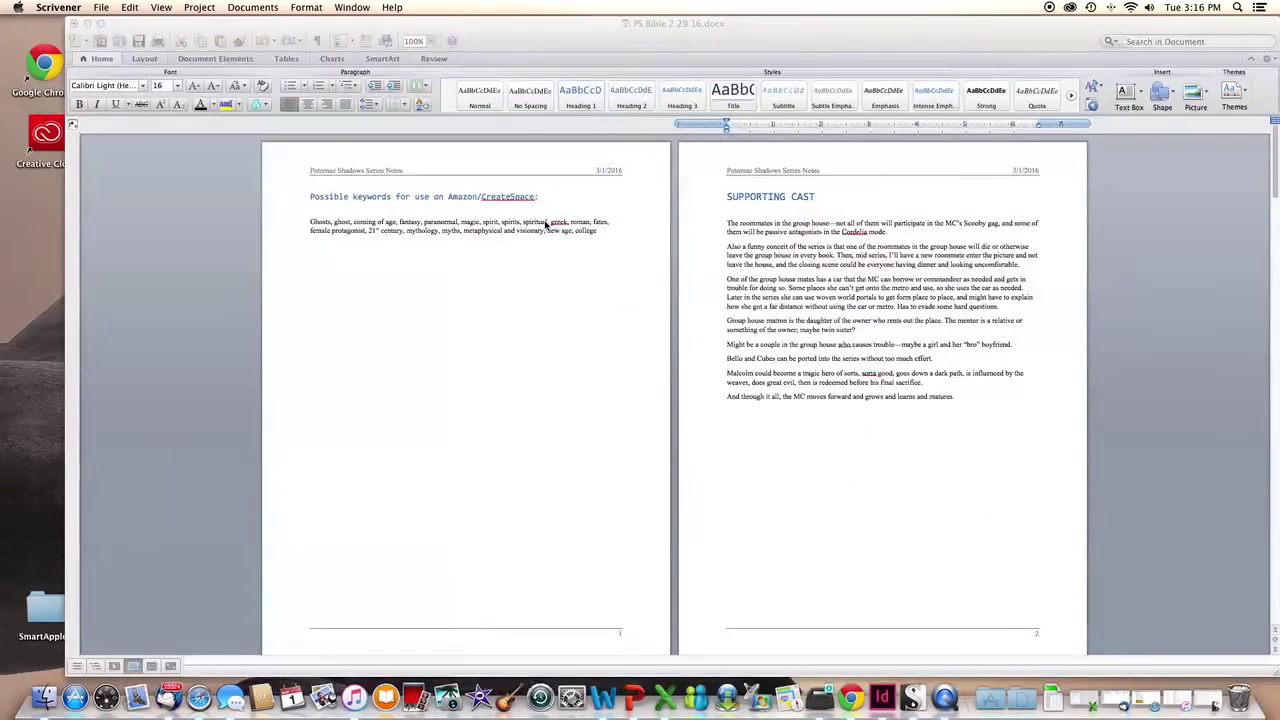